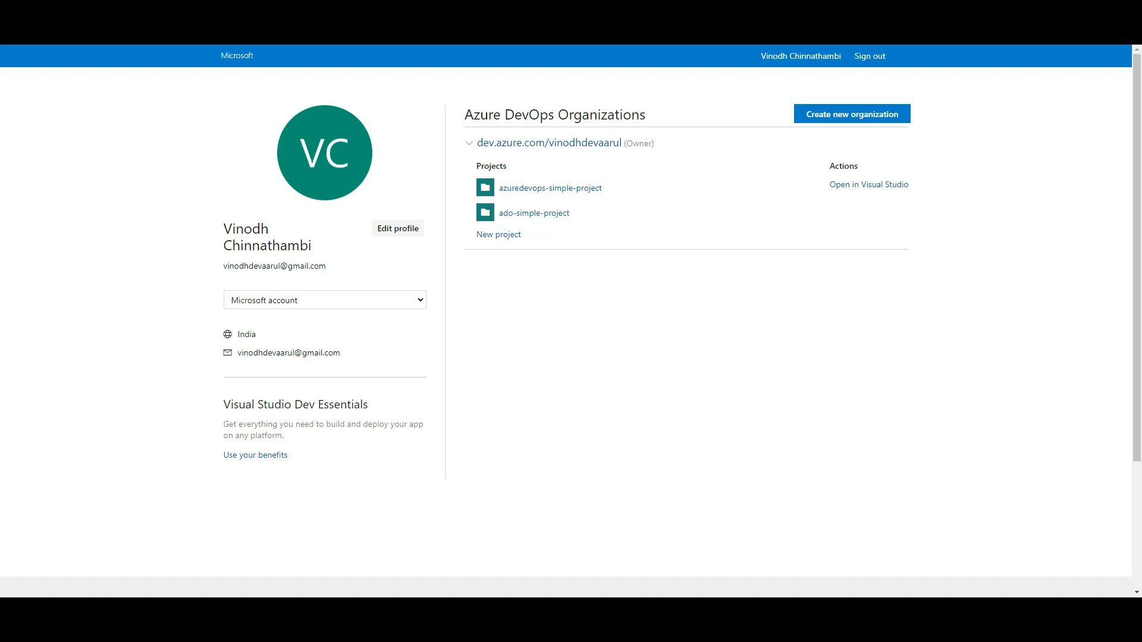
- Go to dev.azure.com in a new tab and start creating a new organization
key("ctrl+t")
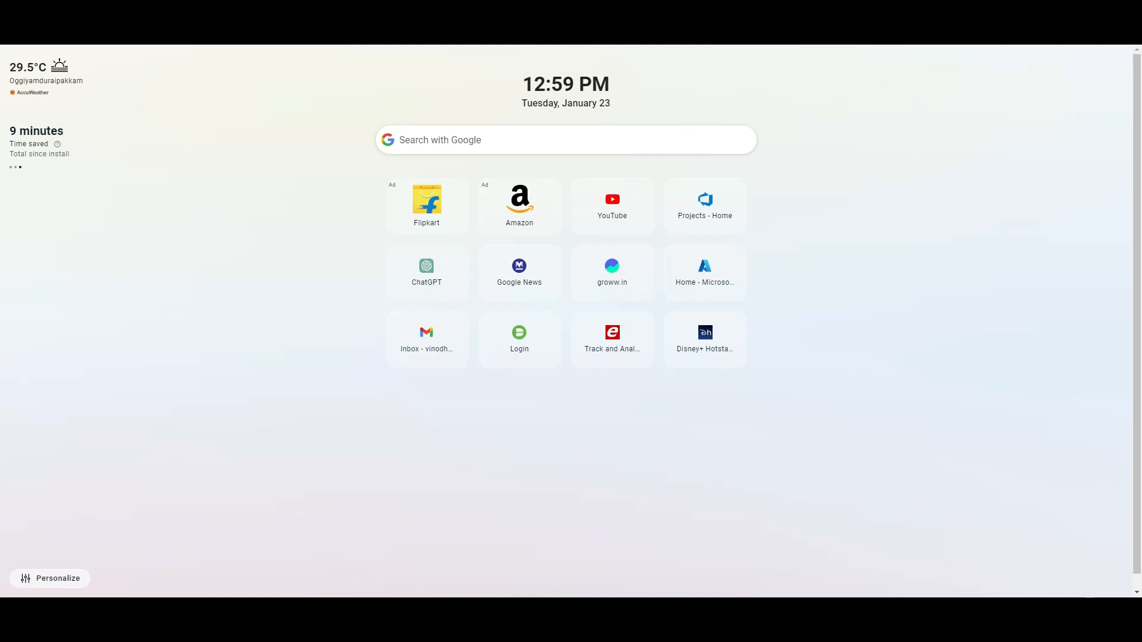
type("dev")
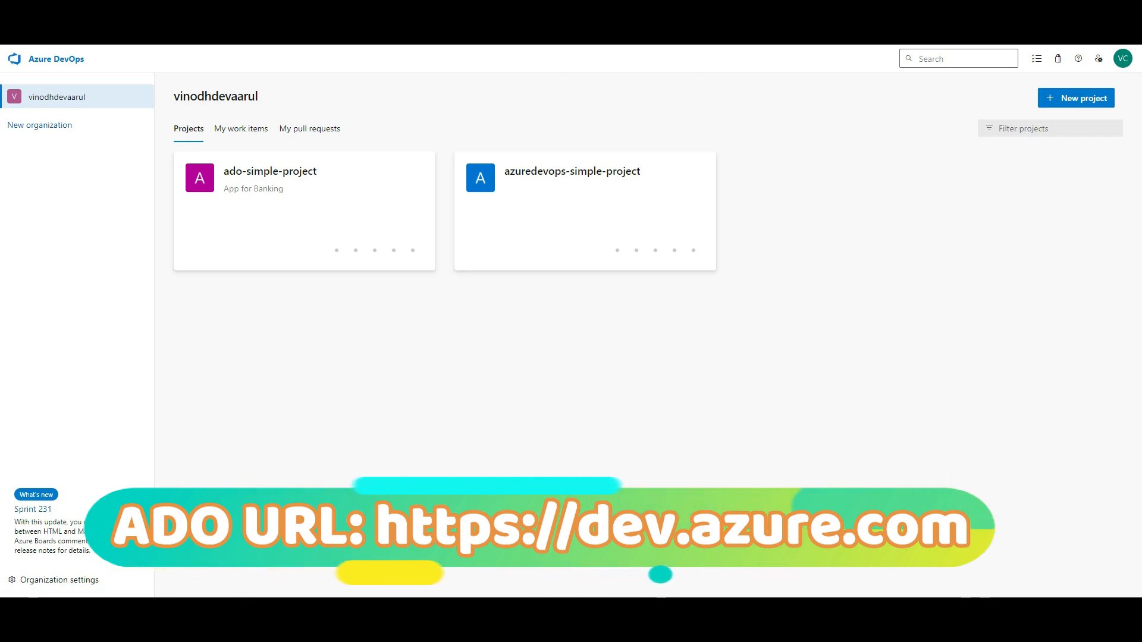
left_click(61, 126)
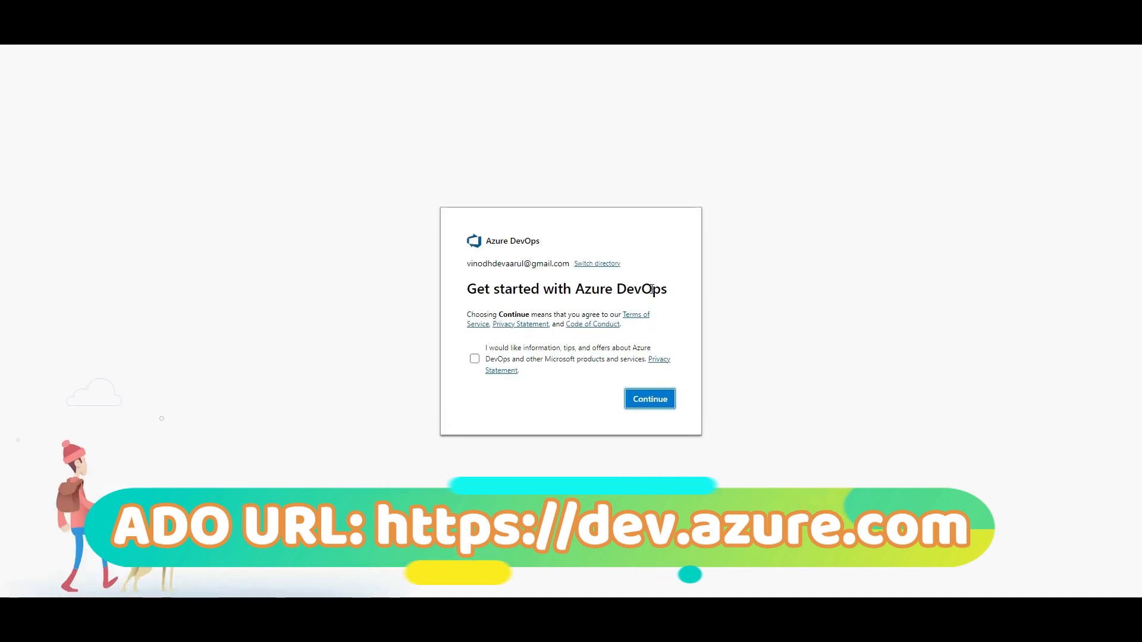
- Name the organization adolearning, host it in India, enter the captcha and submit
left_click(657, 403)
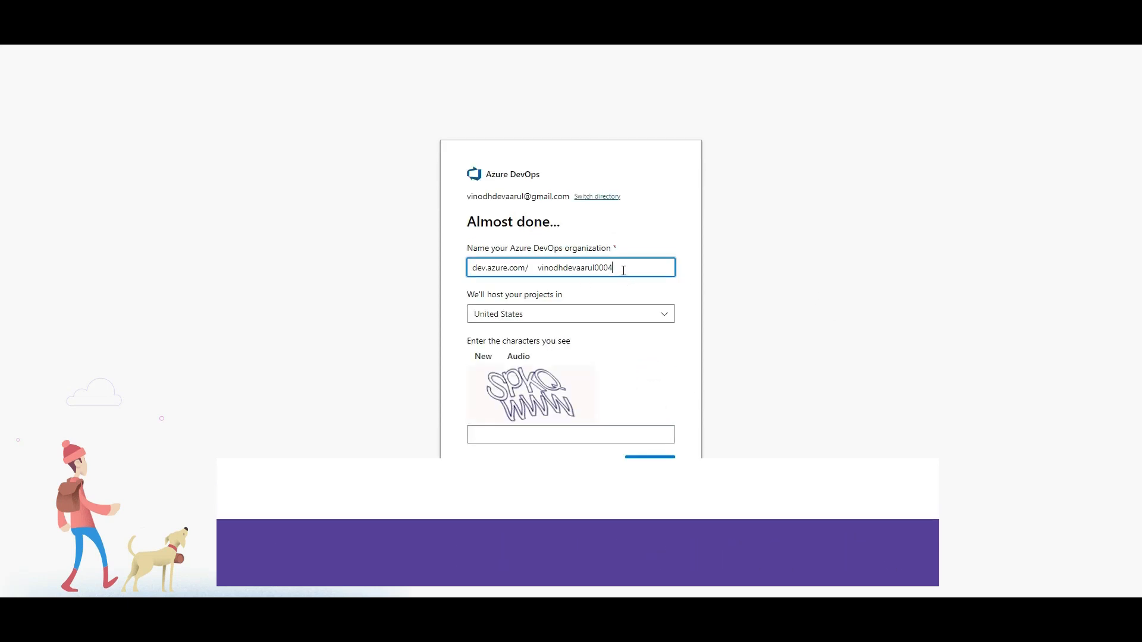
left_click_drag(623, 270, 533, 272)
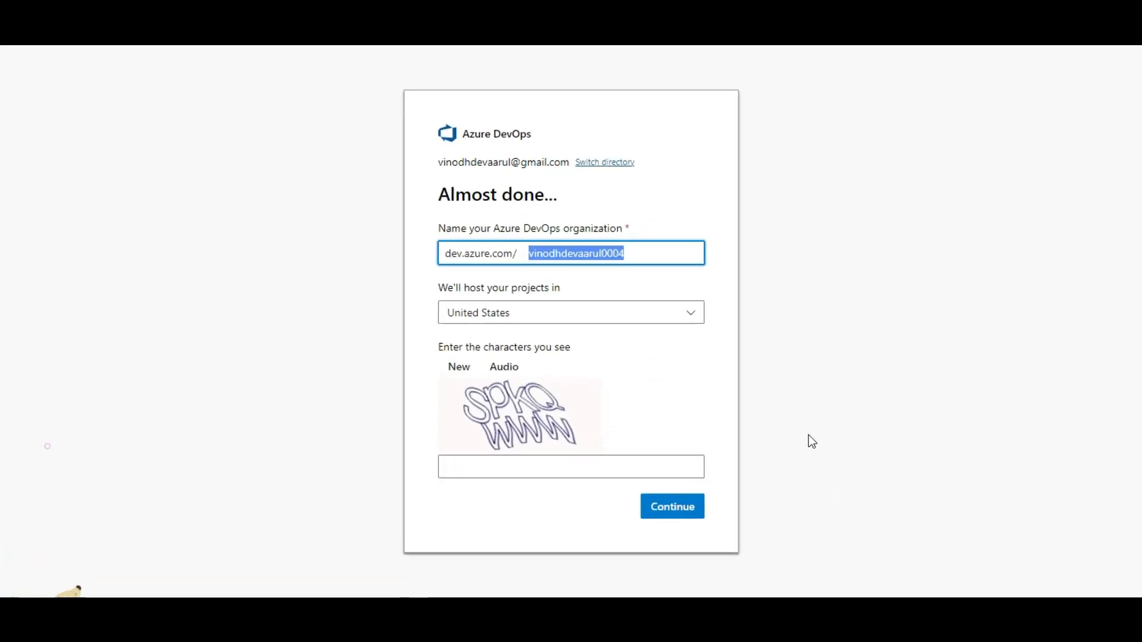
type("ado")
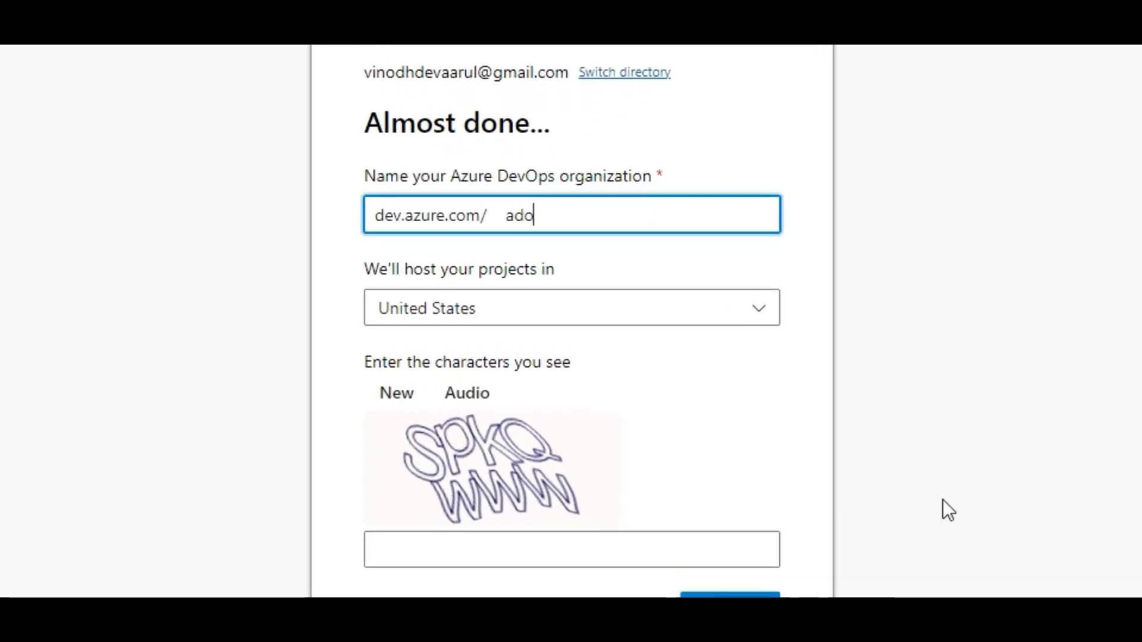
type("learning")
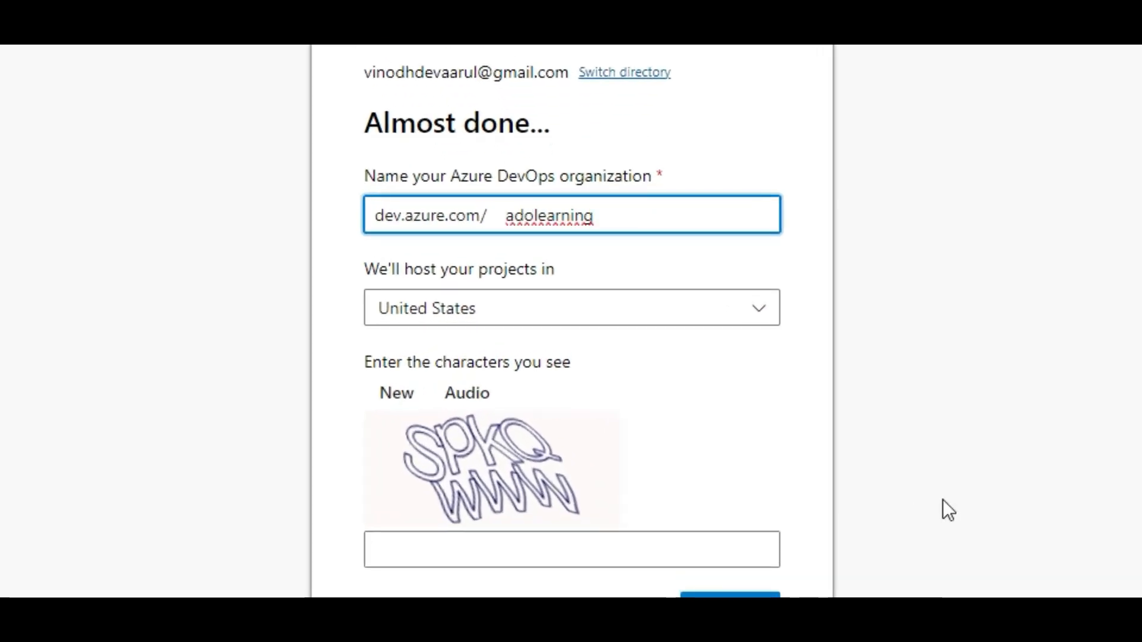
left_click(619, 320)
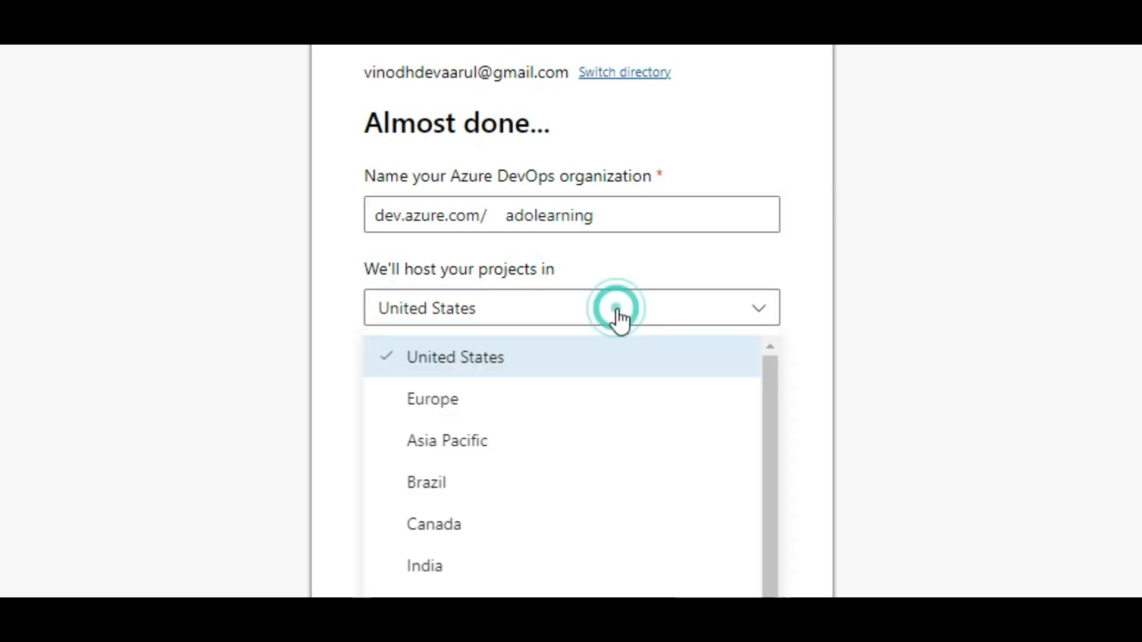
mouse_move(772, 384)
left_mouse_down()
mouse_move(755, 567)
mouse_move(784, 377)
left_mouse_up()
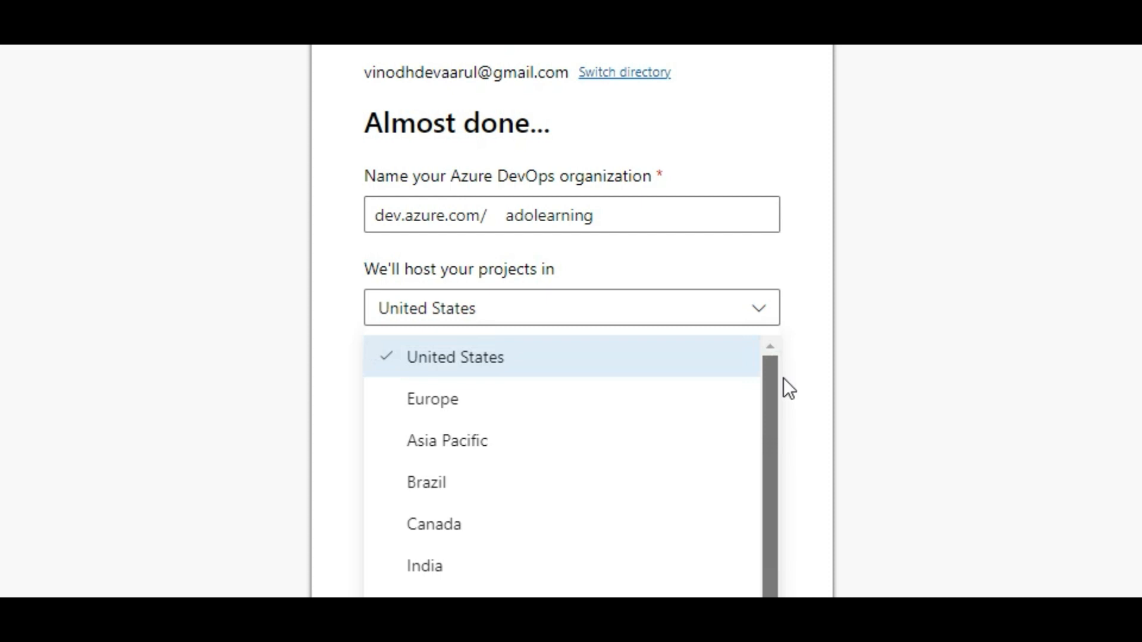
left_click(517, 559)
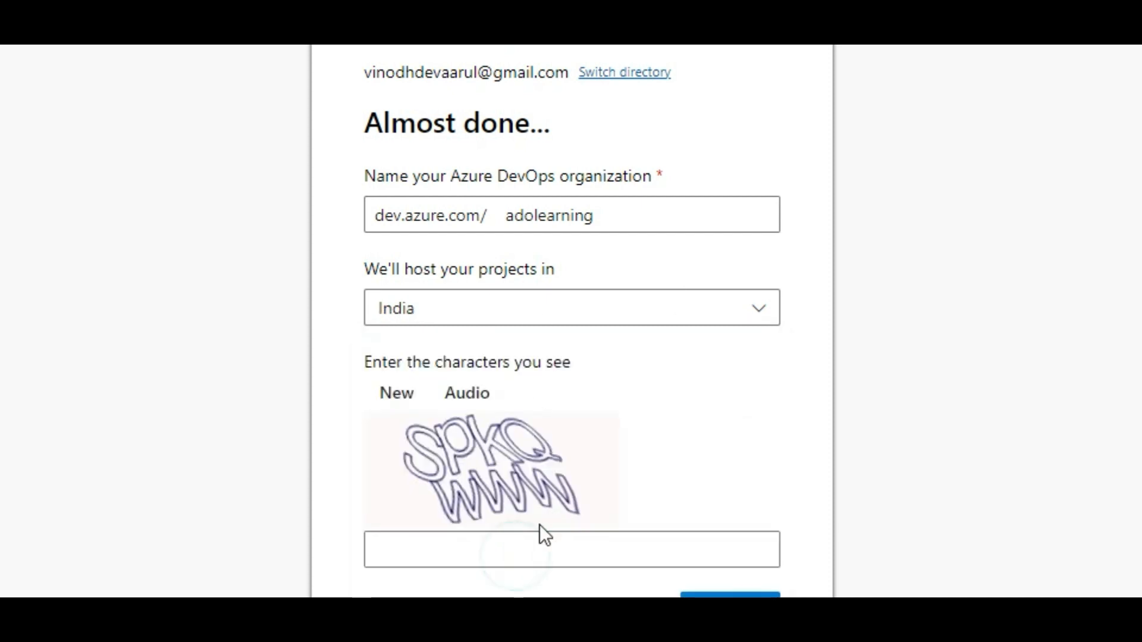
left_click(462, 555)
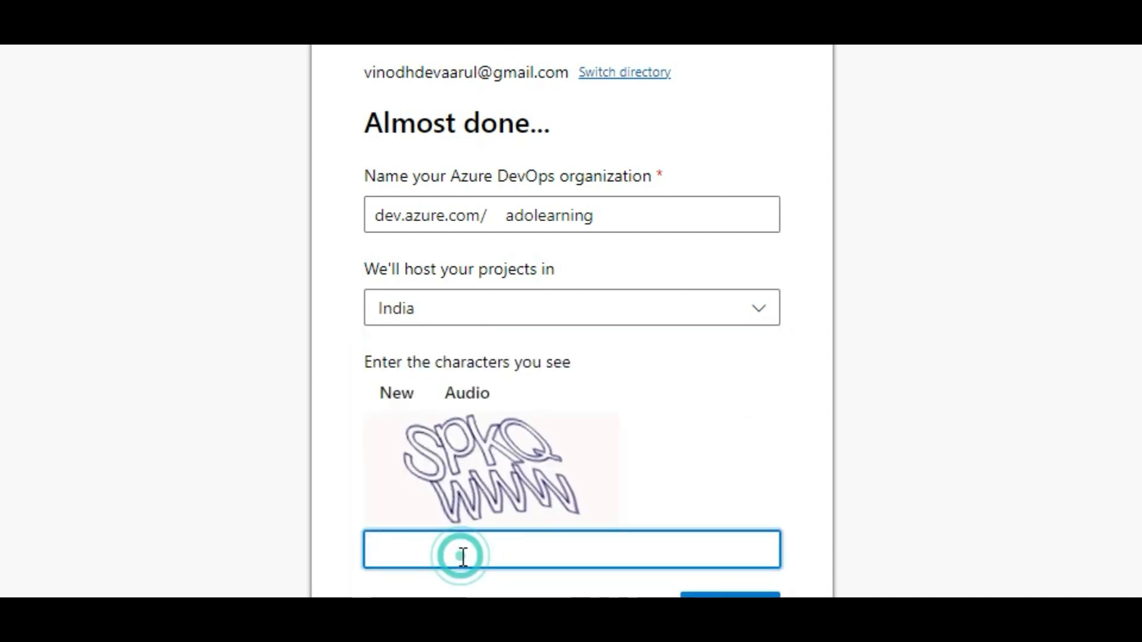
type("SPkQWWW")
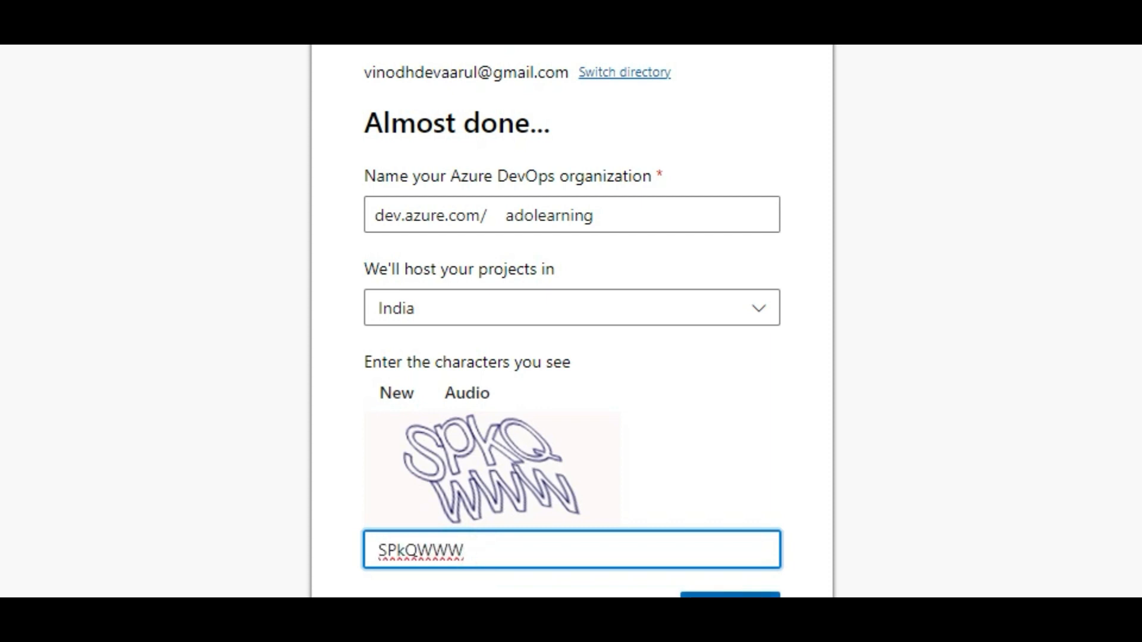
key("Return")
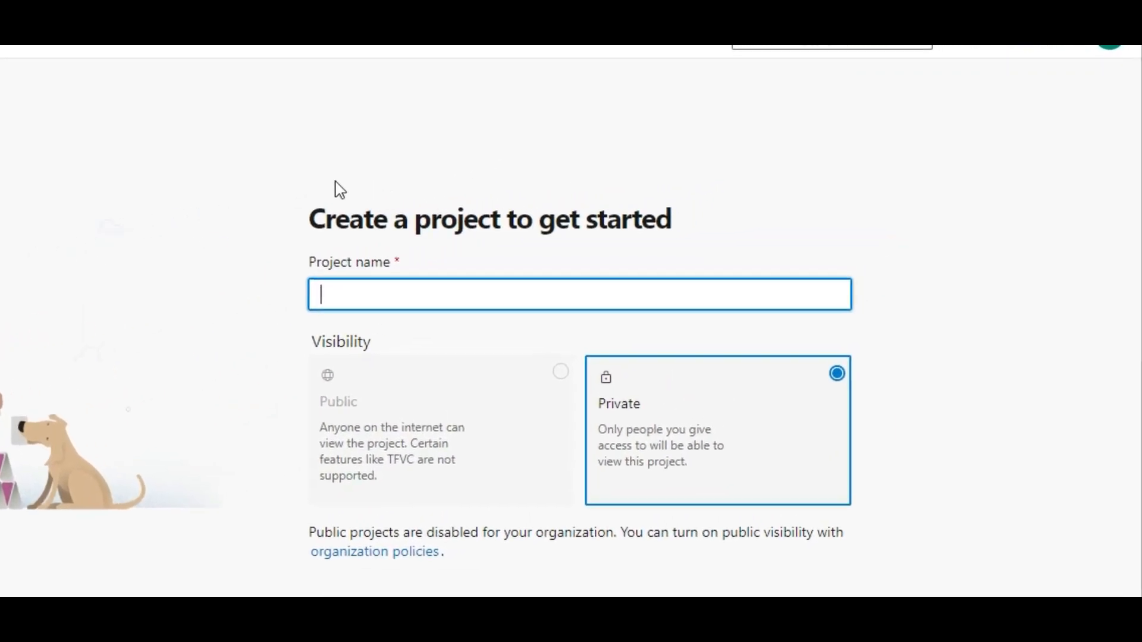
- Enter DevsteinAdoProject as the project name, keeping visibility Private
left_click(529, 375)
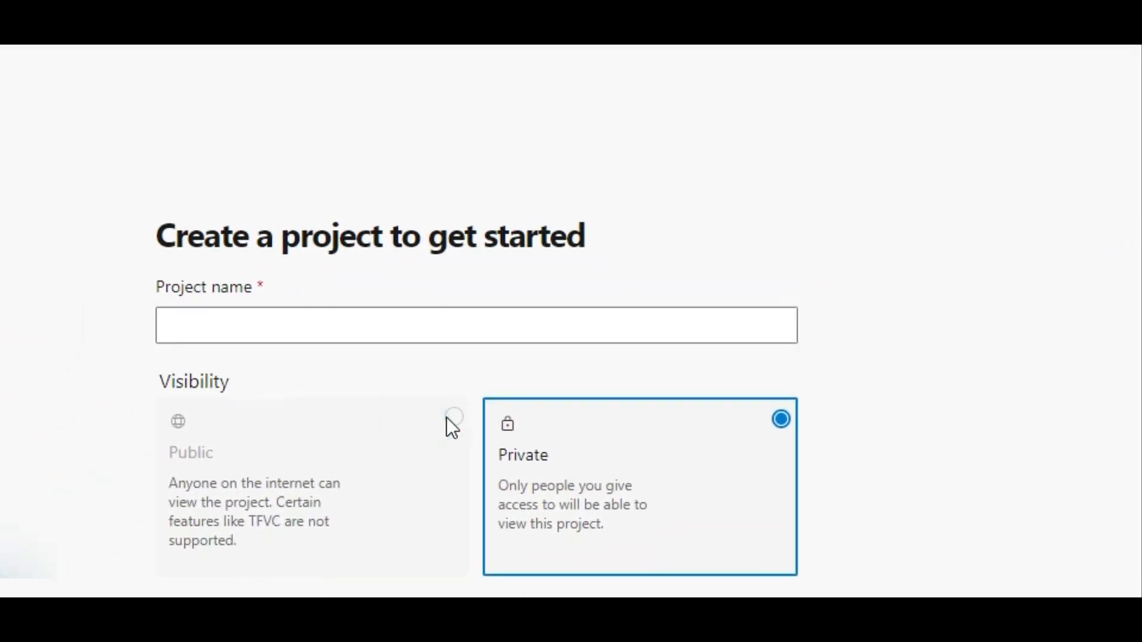
left_click(446, 416)
left_click(228, 325)
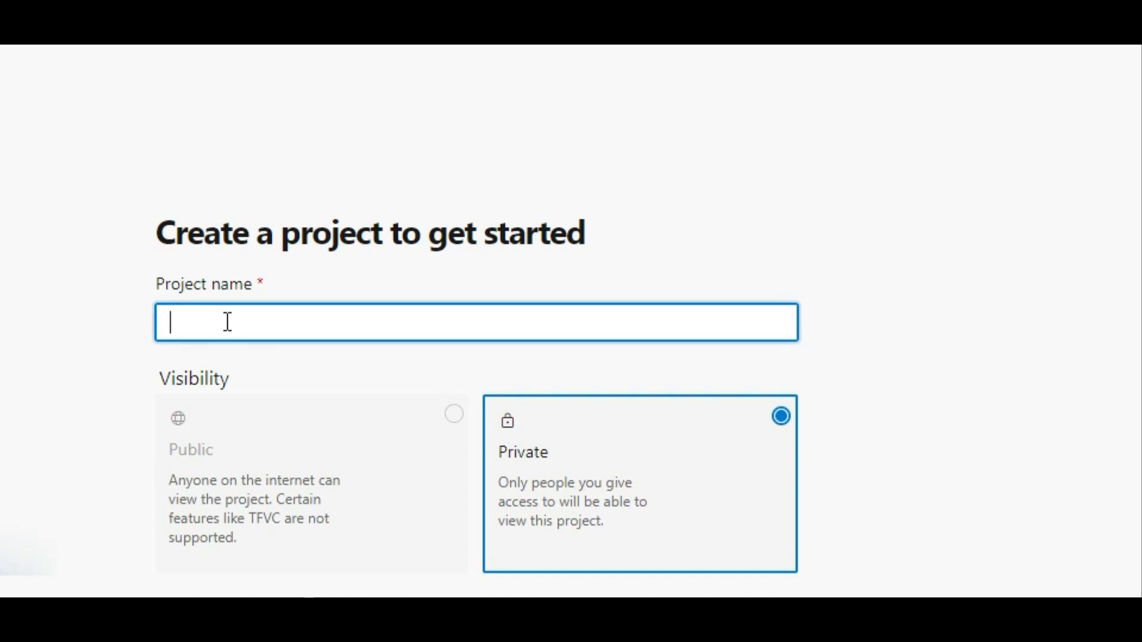
type("devstein")
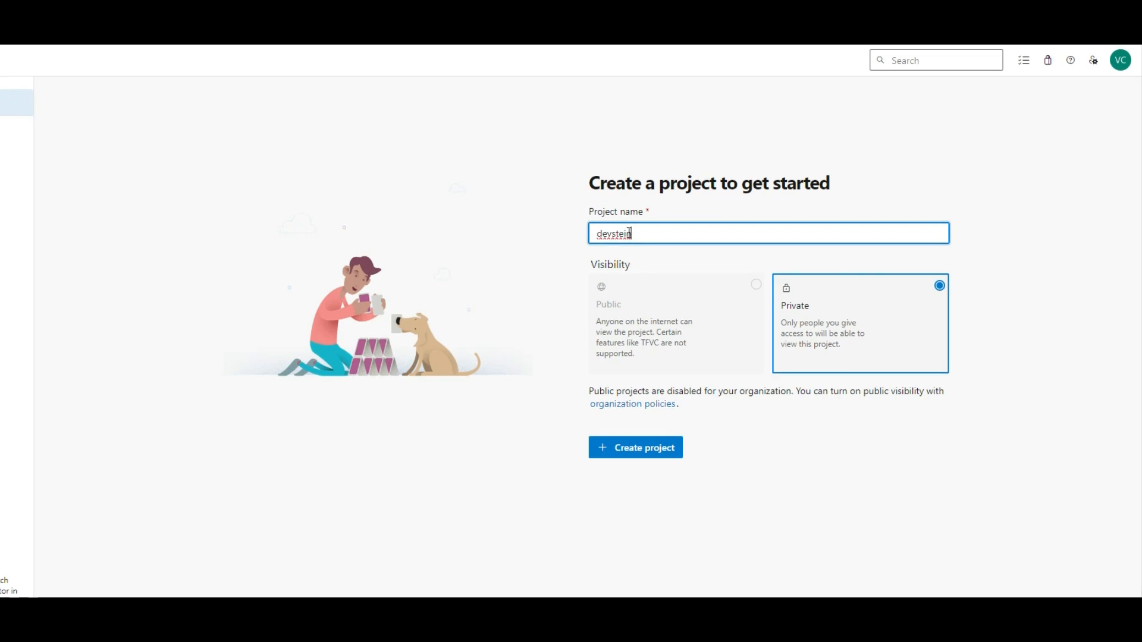
type("-ado-project")
key("BackSpace")
key("BackSpace")
key("BackSpace")
key("BackSpace")
key("BackSpace")
key("BackSpace")
key("BackSpace")
key("BackSpace")
key("BackSpace")
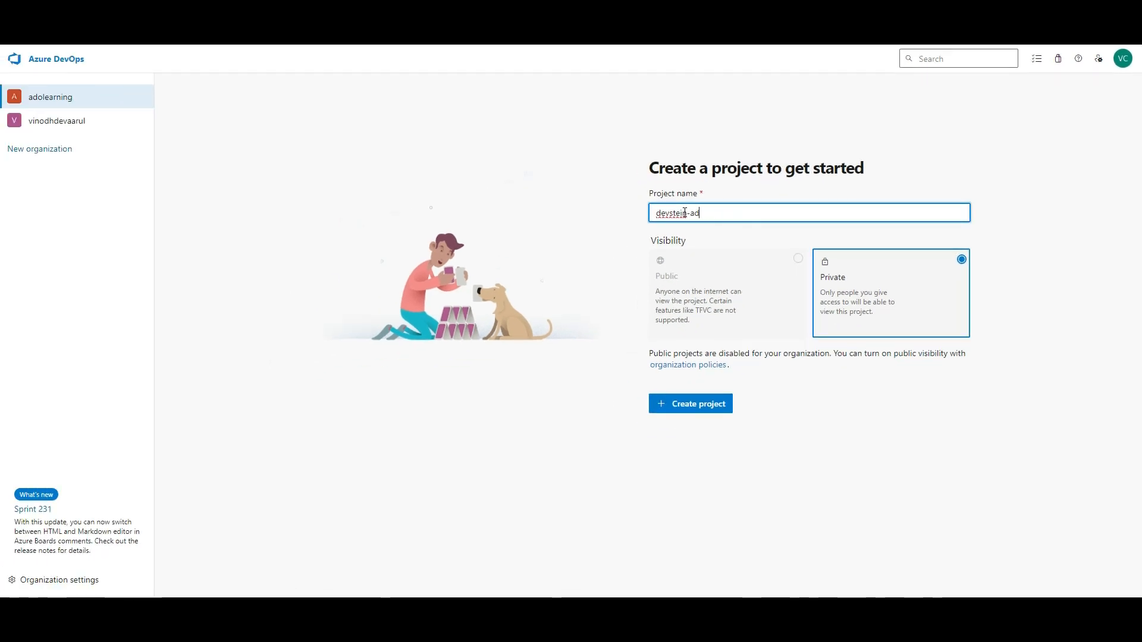
key("BackSpace")
key("BackSpace")
key("BackSpace")
key("BackSpace")
key("BackSpace")
key("BackSpace")
key("BackSpace")
key("BackSpace")
key("BackSpace")
key("BackSpace")
key("BackSpace")
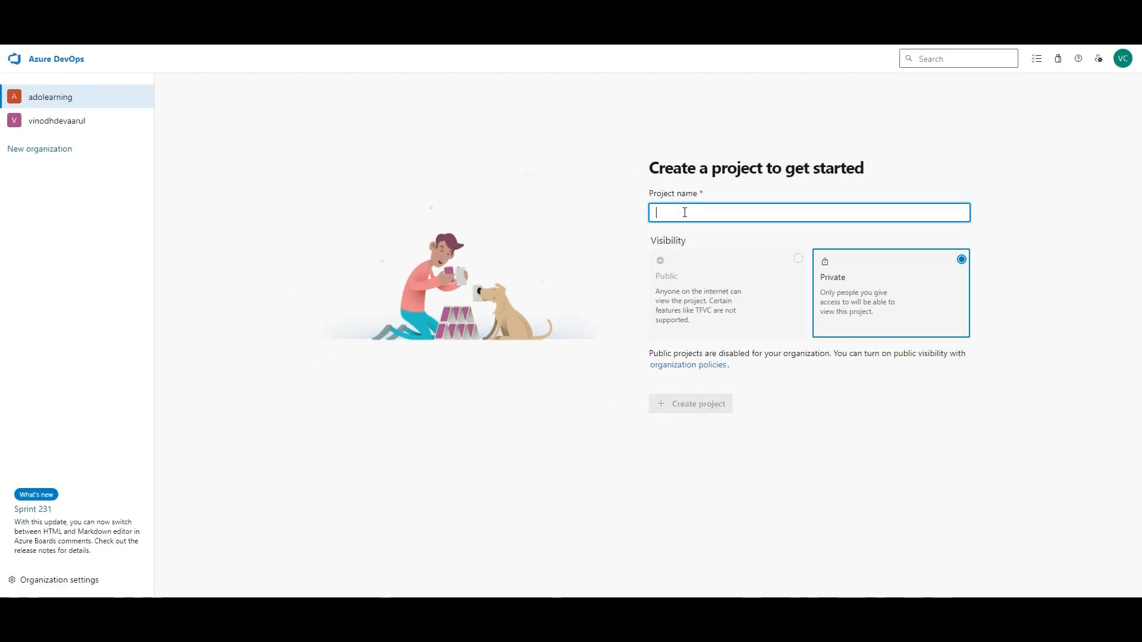
type("Devste")
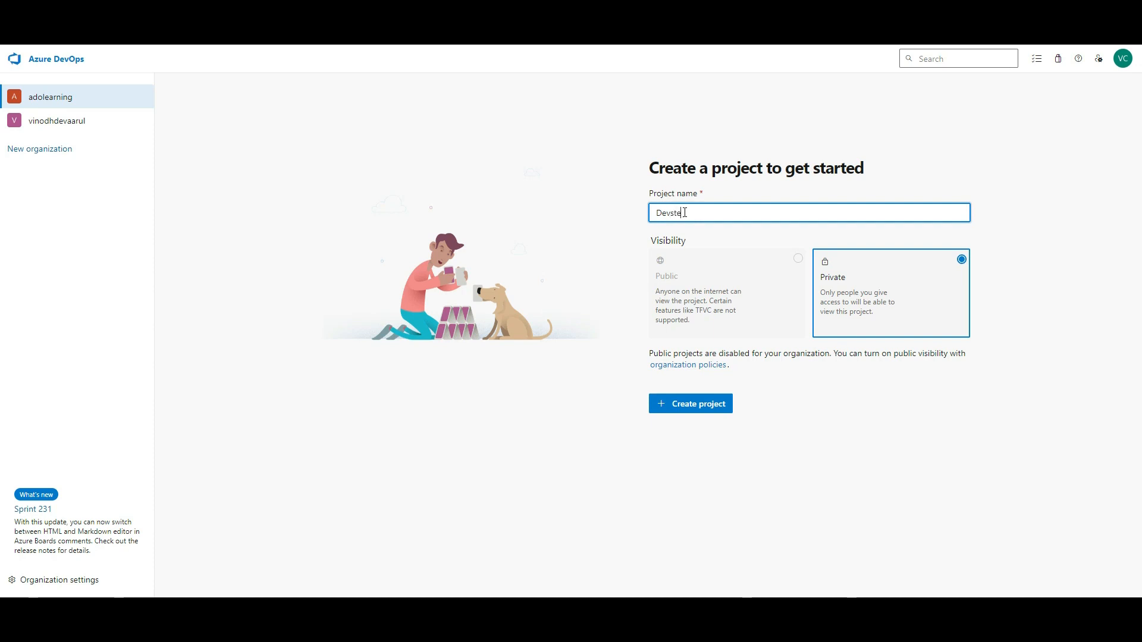
type("inAdoProject")
- Create the DevsteinAdoProject project and look over its welcome summary page
left_click(702, 409)
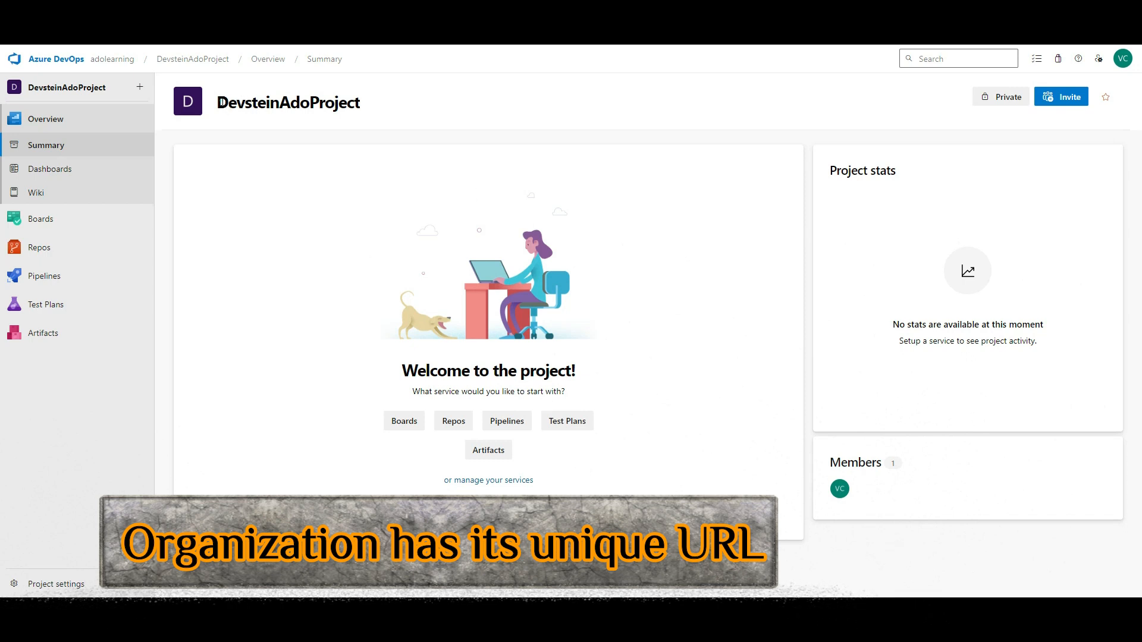
left_click_drag(220, 103, 361, 104)
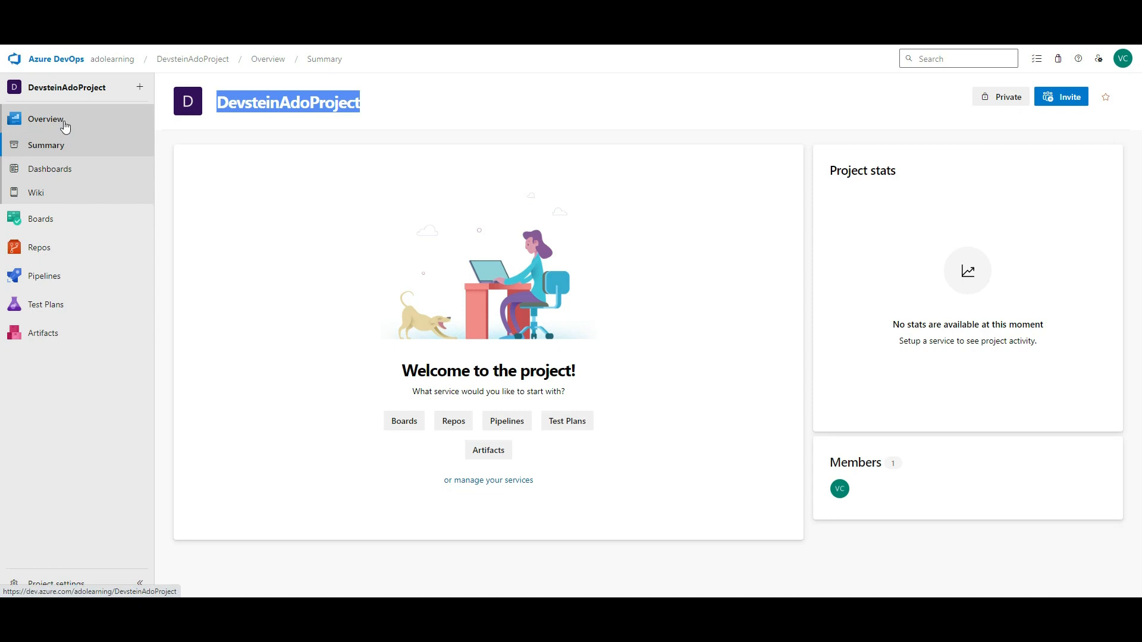
mouse_move(51, 255)
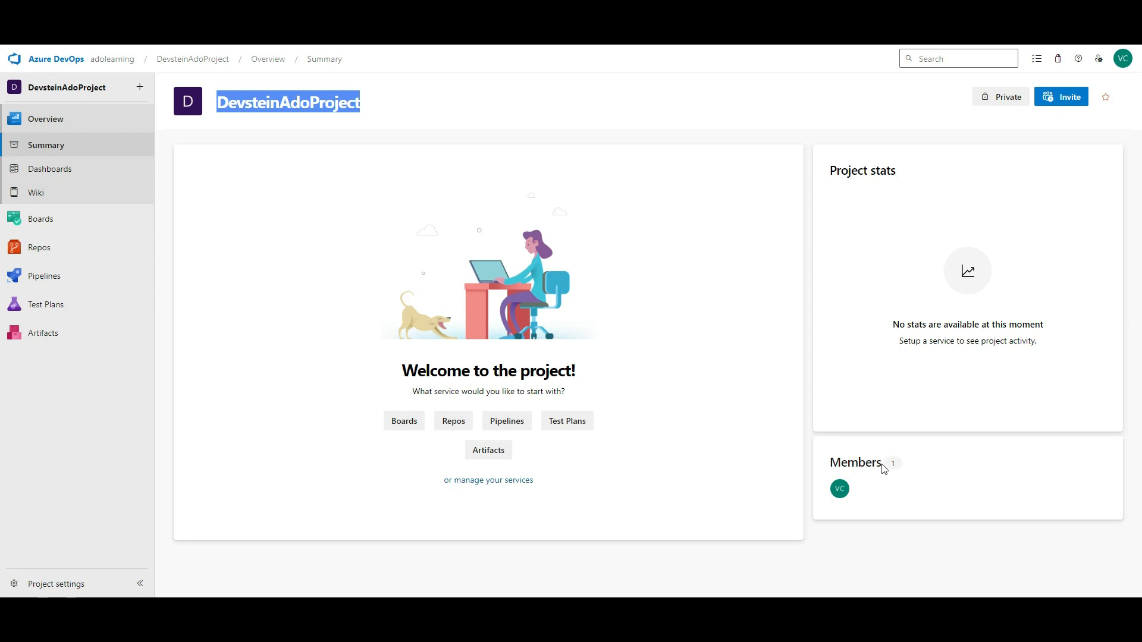
mouse_move(845, 493)
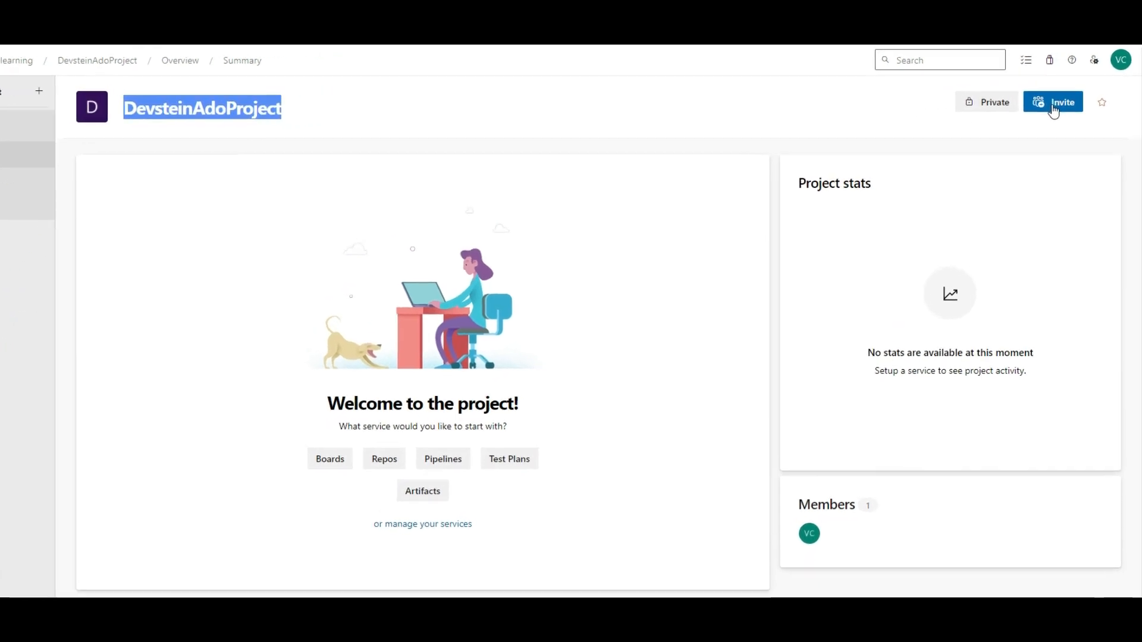
left_click(1040, 113)
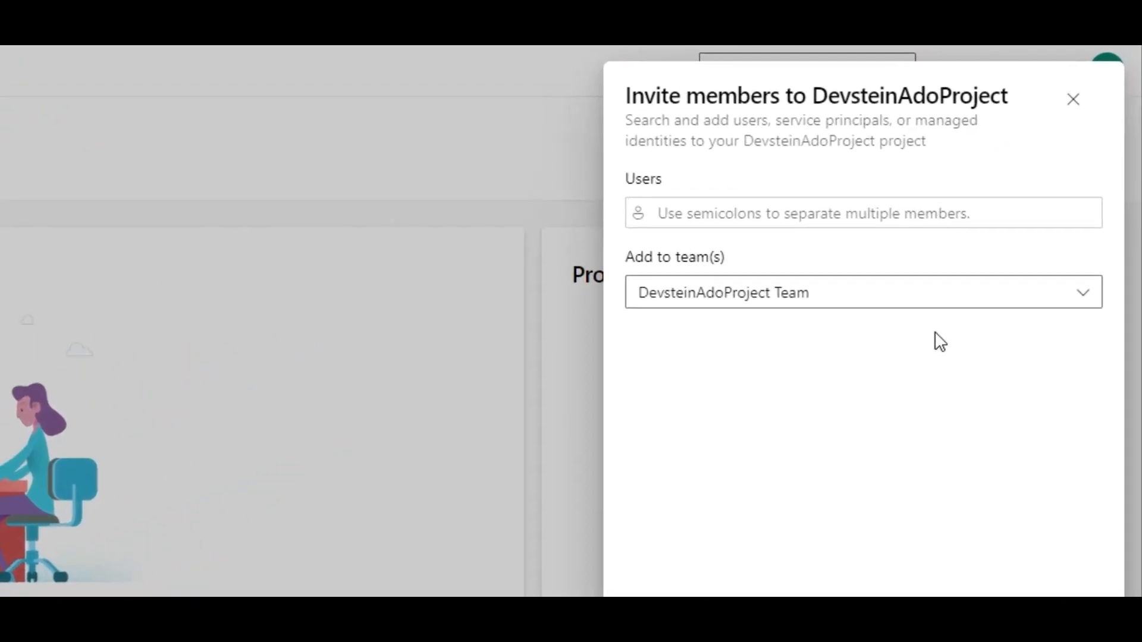
left_click(935, 213)
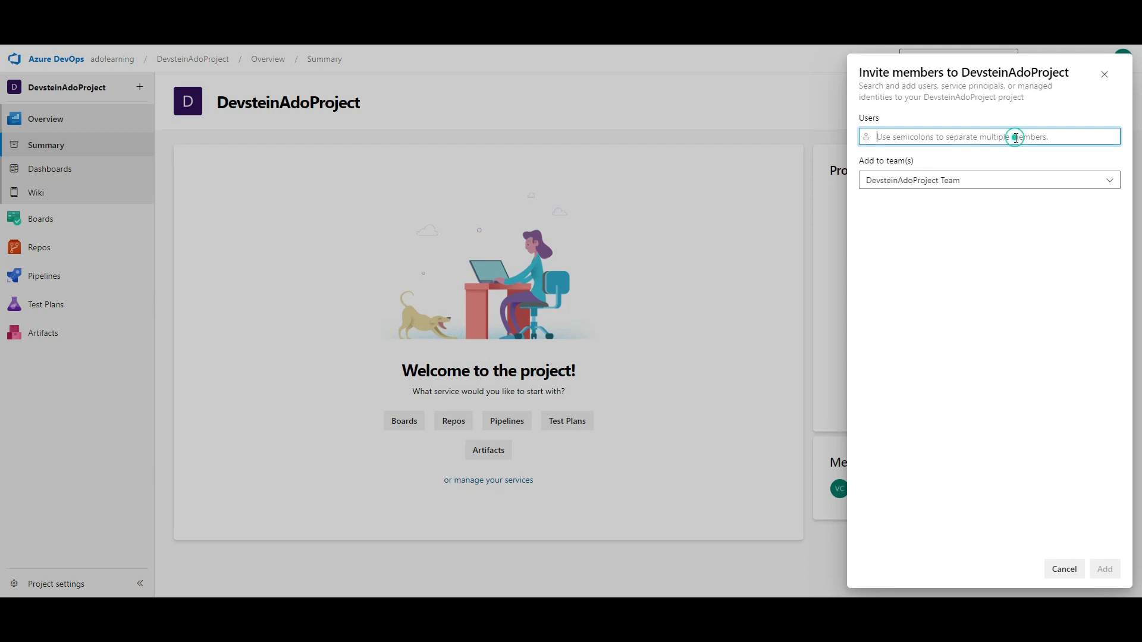
type("vinodh")
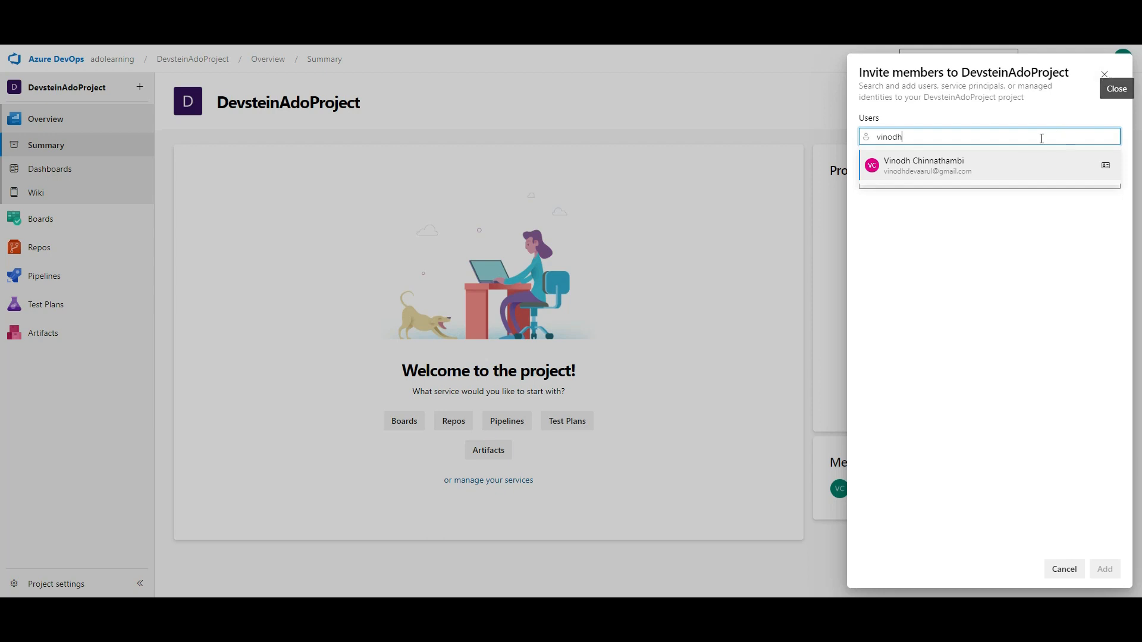
double_click(1009, 140)
left_click(1107, 76)
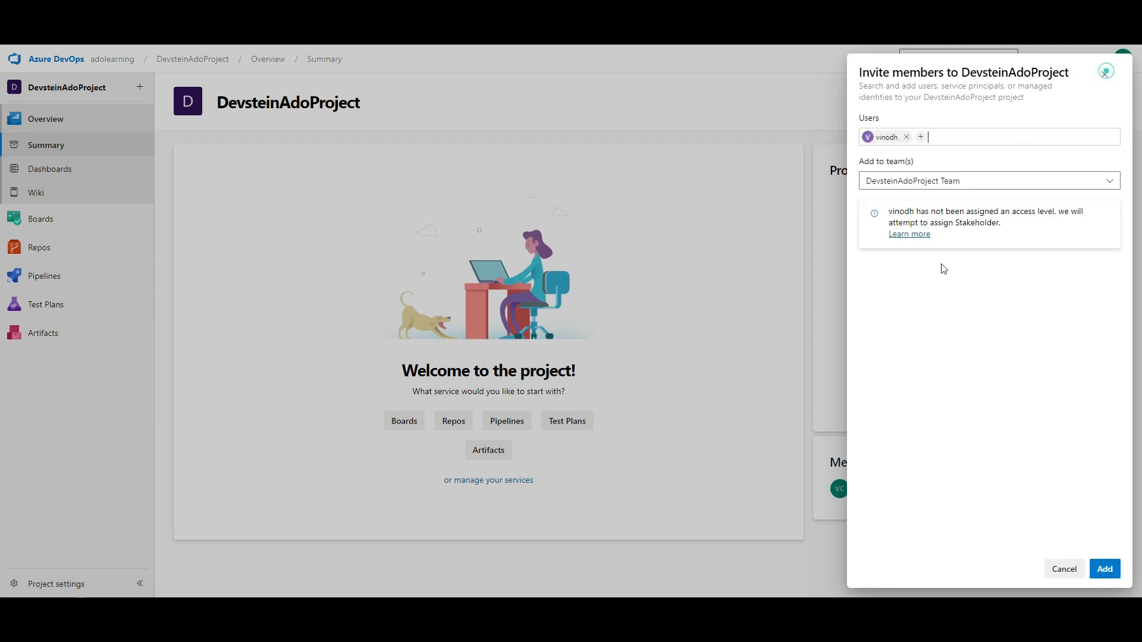
left_click(1067, 574)
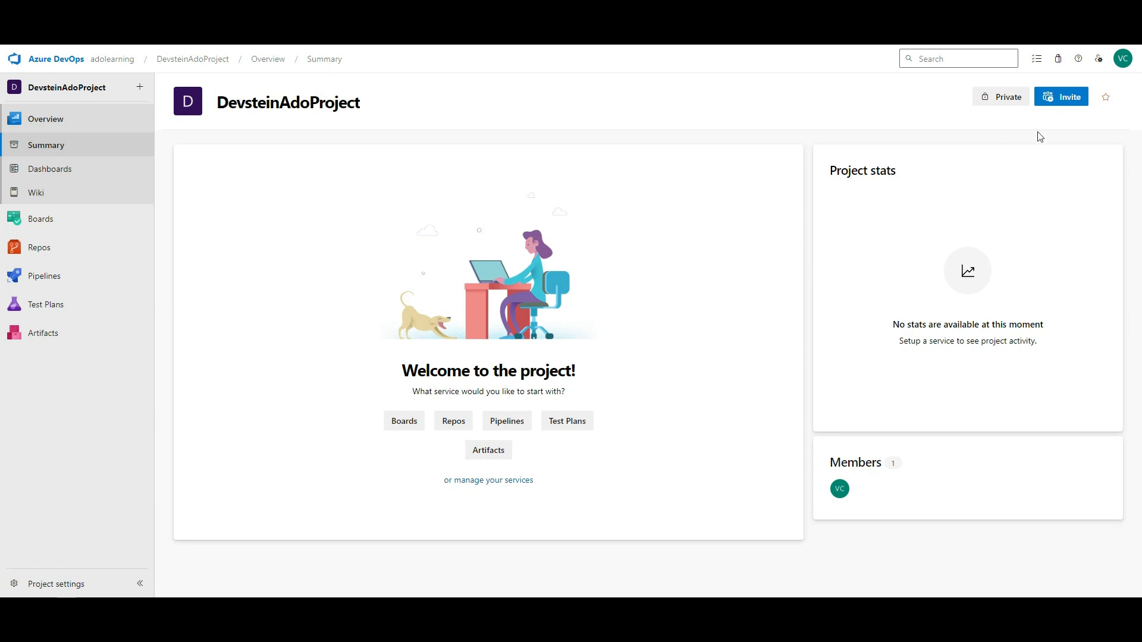
left_click(38, 173)
- Open the team's Overview dashboard from Dashboards and begin adding a widget
left_click(173, 118)
left_click(1005, 129)
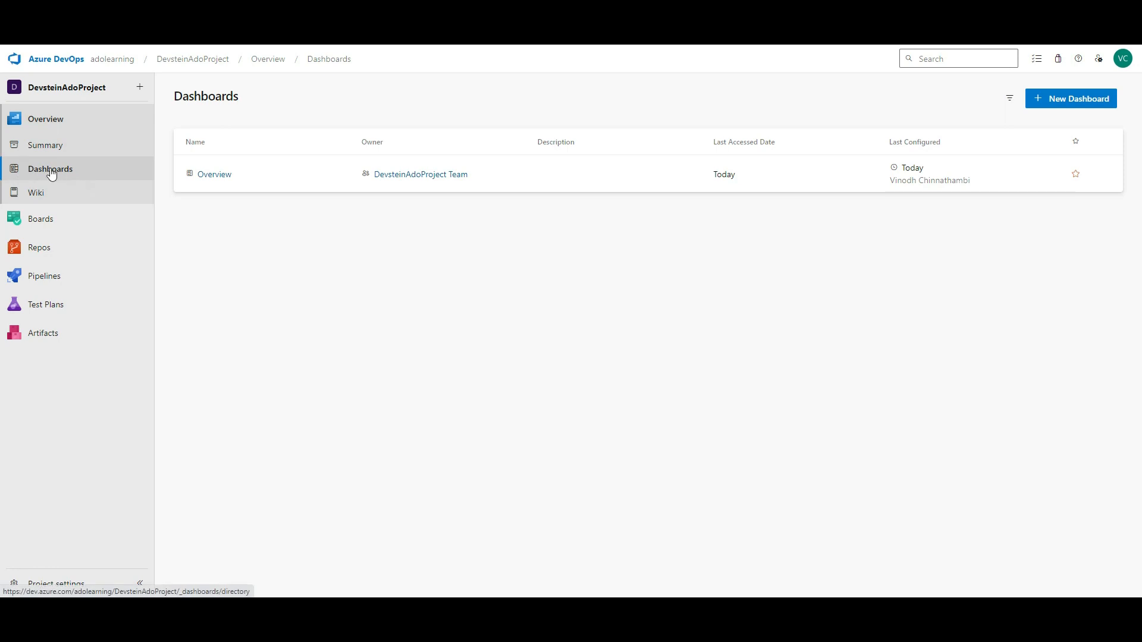
left_click(428, 173)
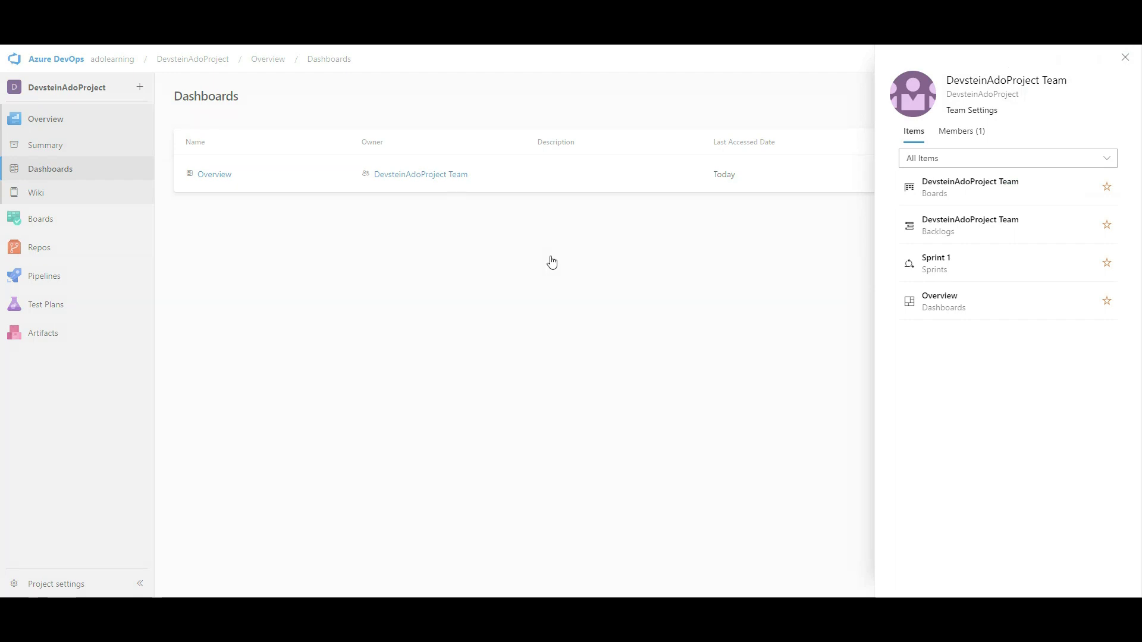
left_click(1124, 58)
left_click(219, 174)
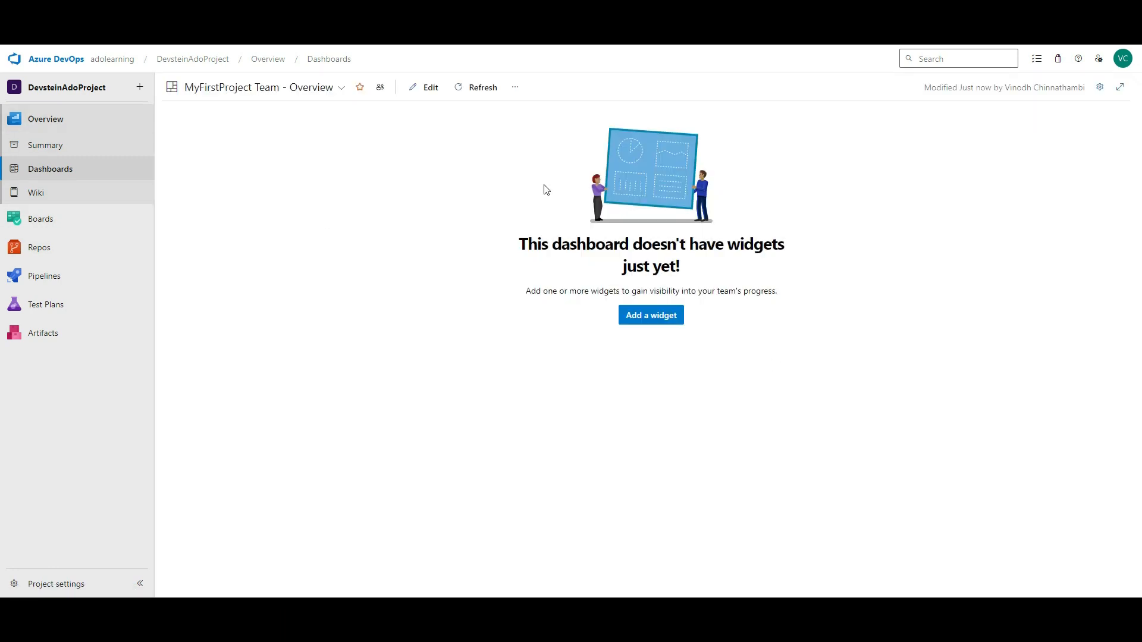
left_click(653, 316)
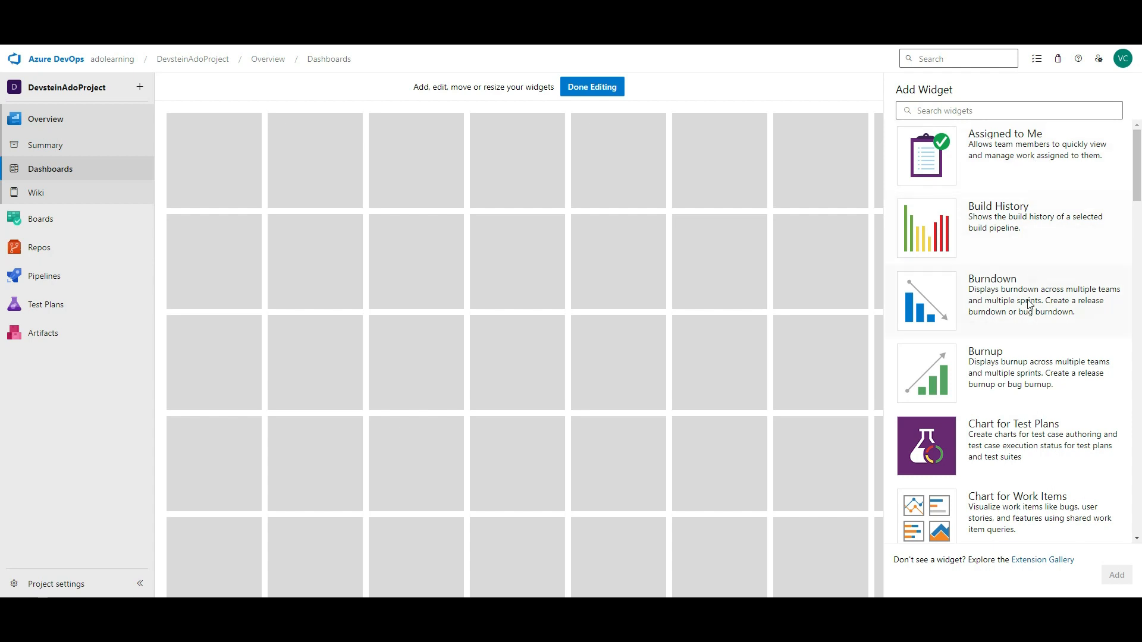
- Add the Build History, Burndown, Cumulative Flow Diagram and Cycle Time widgets one by one
scroll(1030, 304, "down", 5)
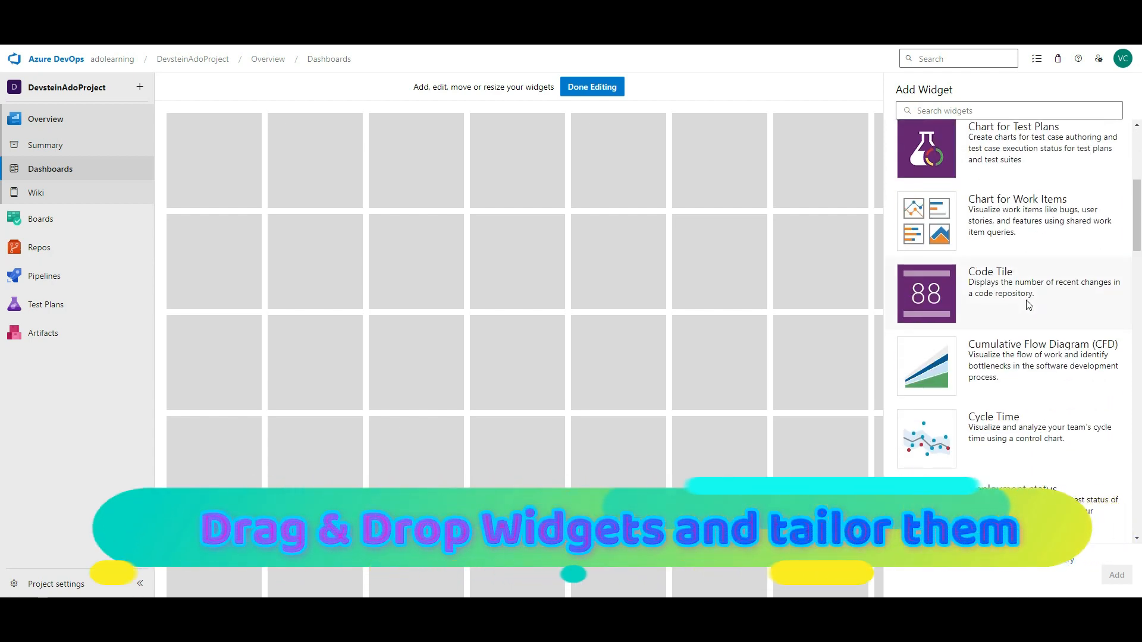
scroll(1029, 304, "down", 3)
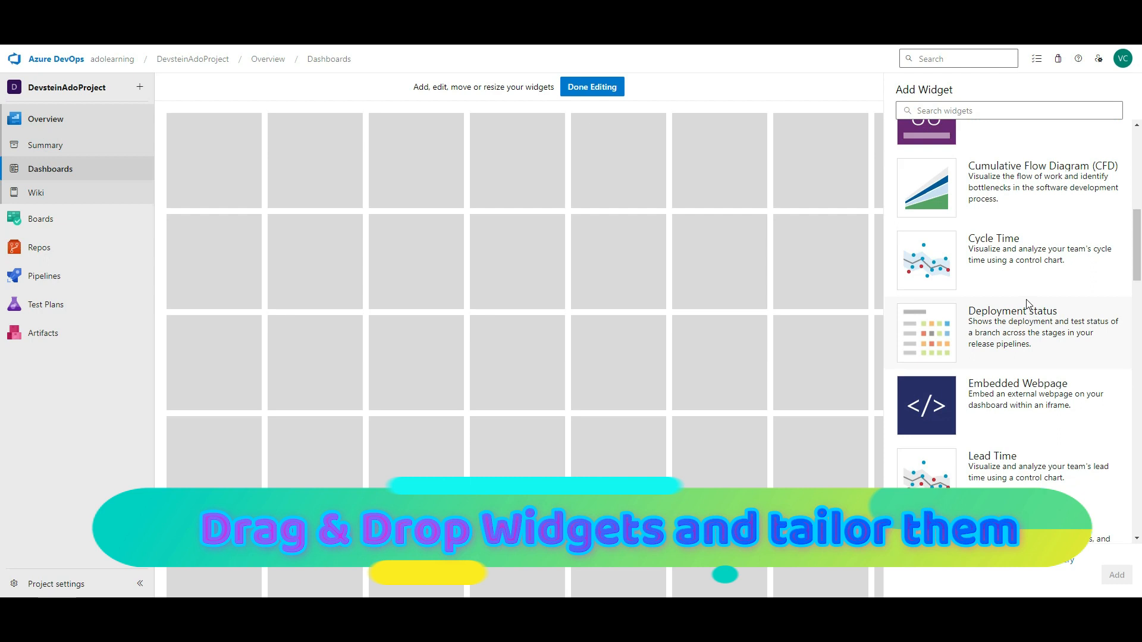
scroll(1026, 238, "up", 8)
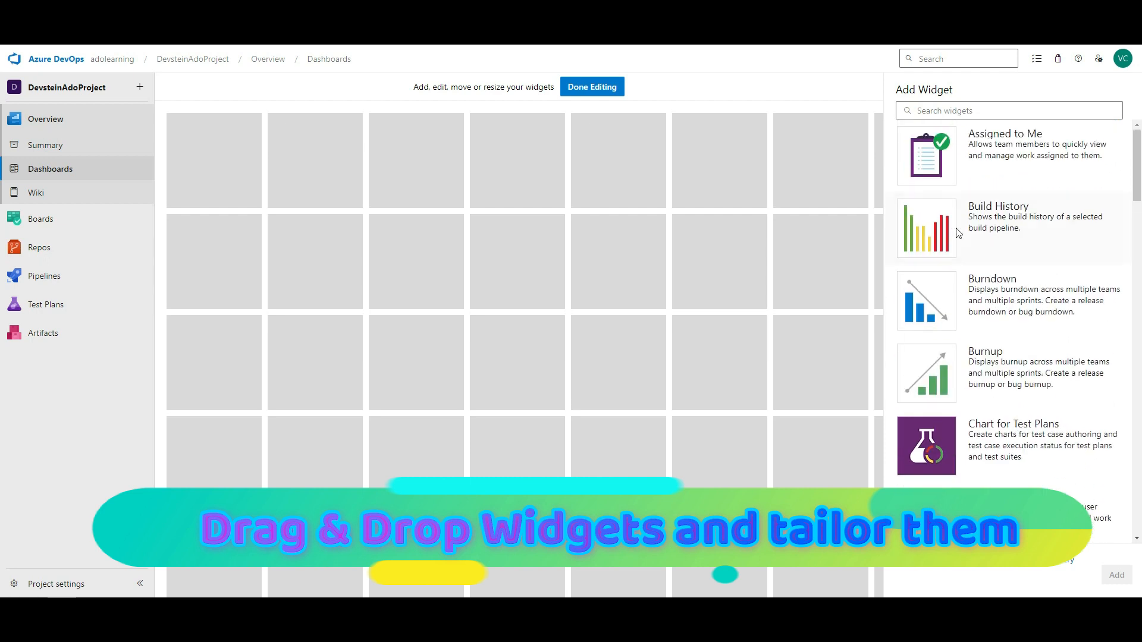
left_click(1018, 228)
left_click(1116, 575)
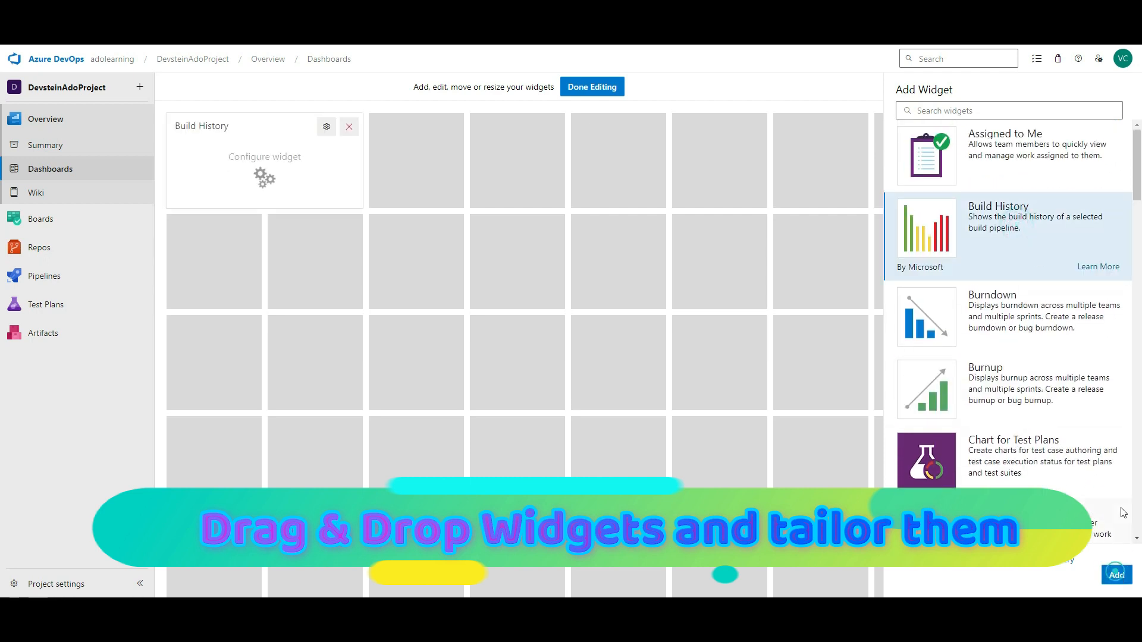
left_click(976, 324)
left_click(1117, 574)
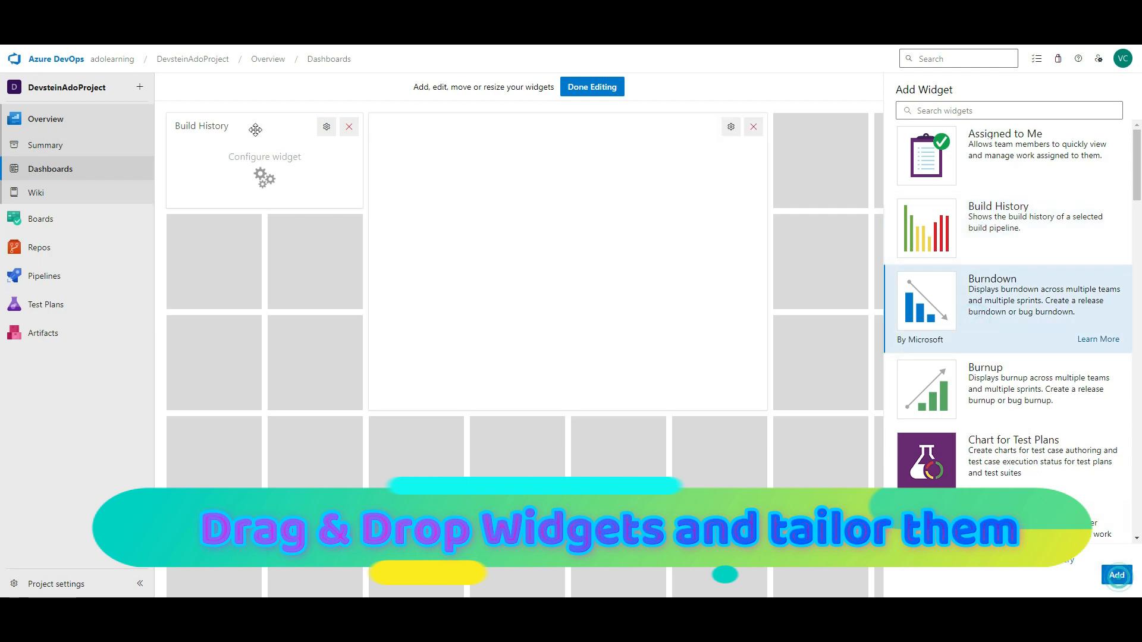
scroll(1016, 331, "down", 5)
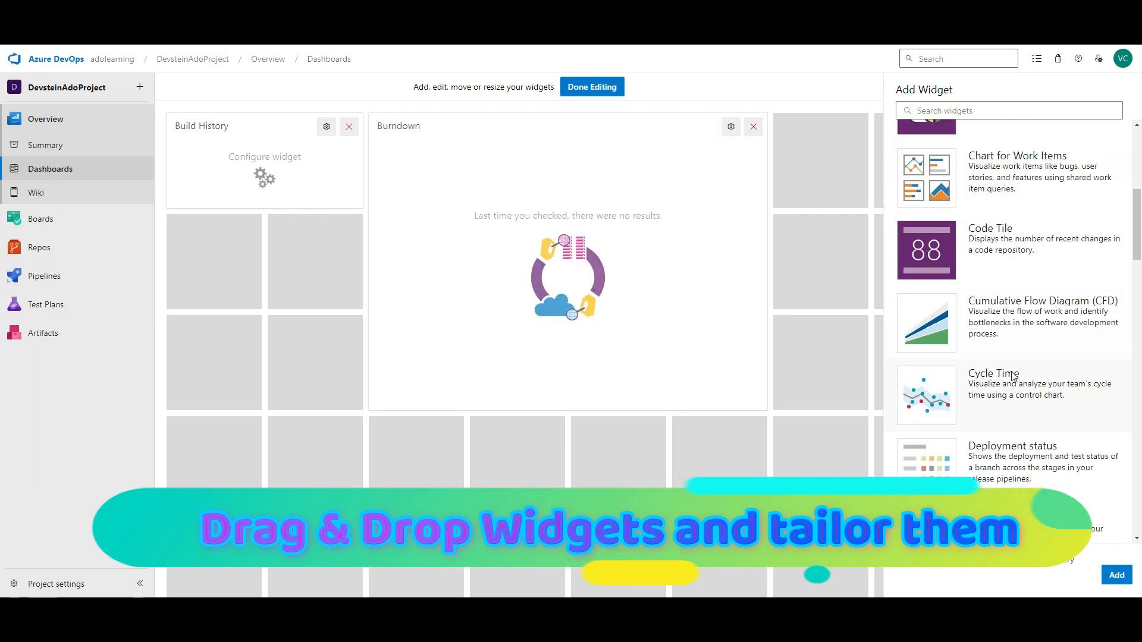
left_click(1015, 331)
left_click(1116, 575)
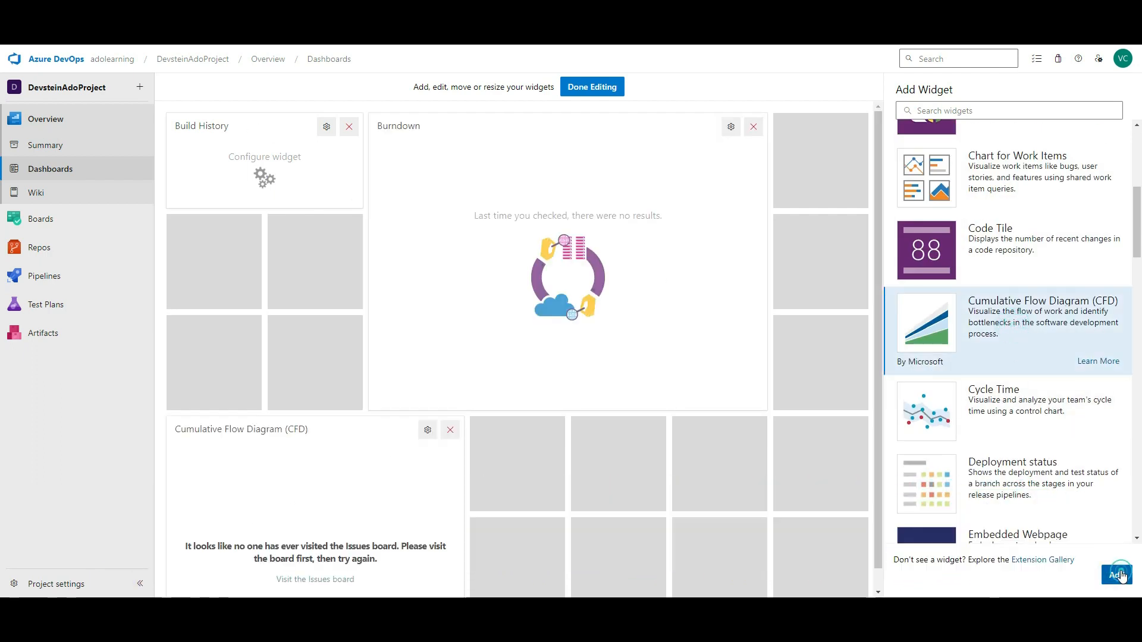
left_click(1008, 411)
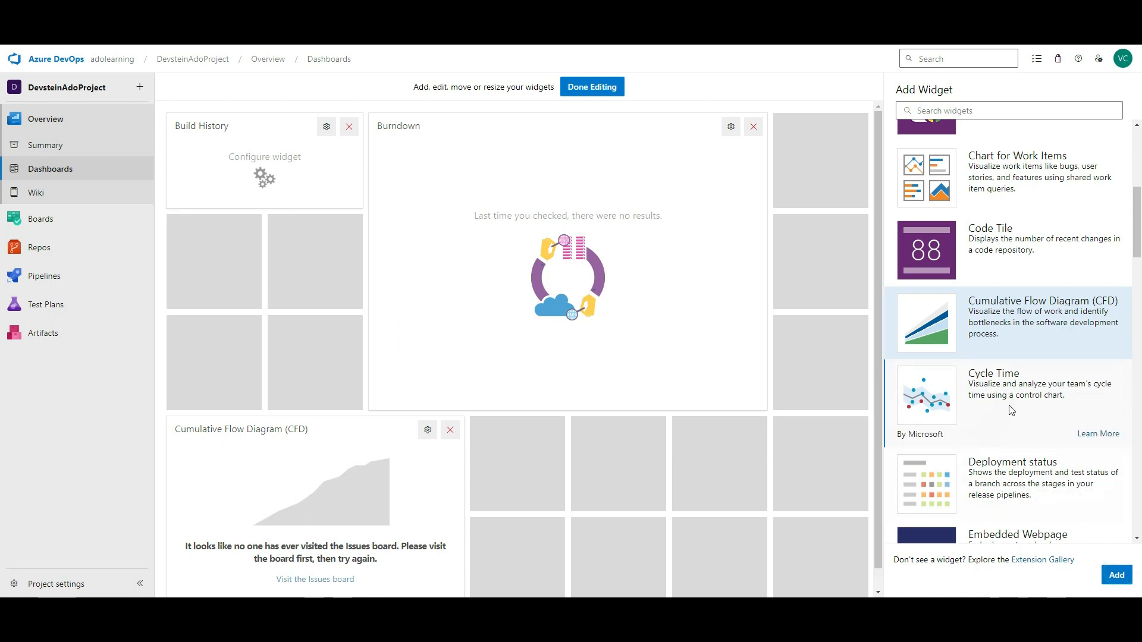
left_click(1116, 574)
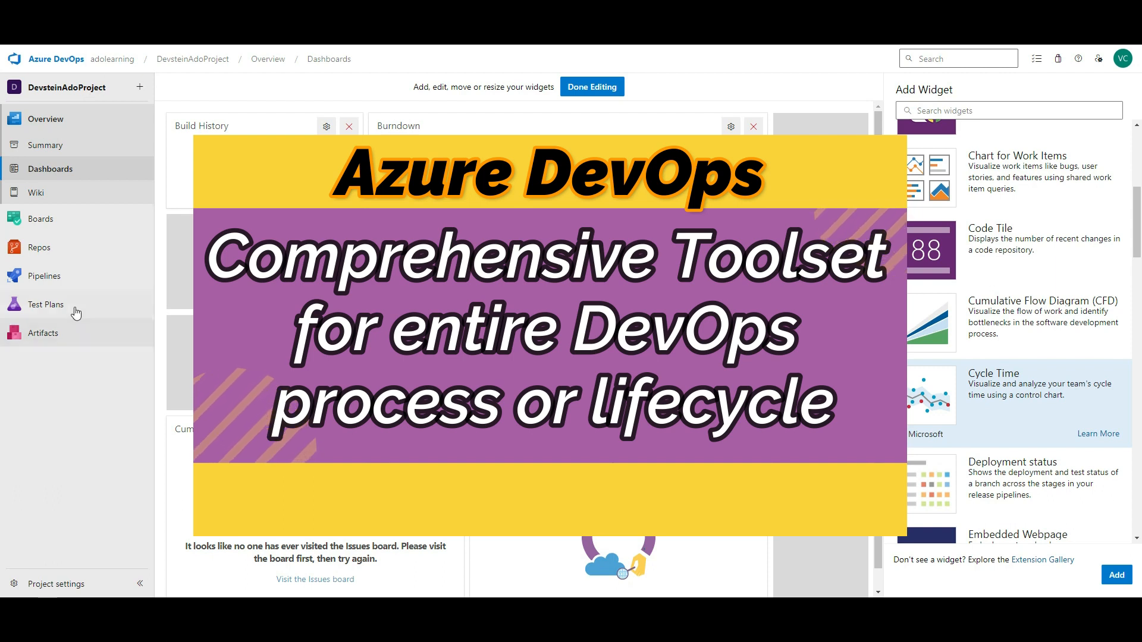
- Visit the project Summary and Dashboards pages, then go to the project Wiki
mouse_move(74, 256)
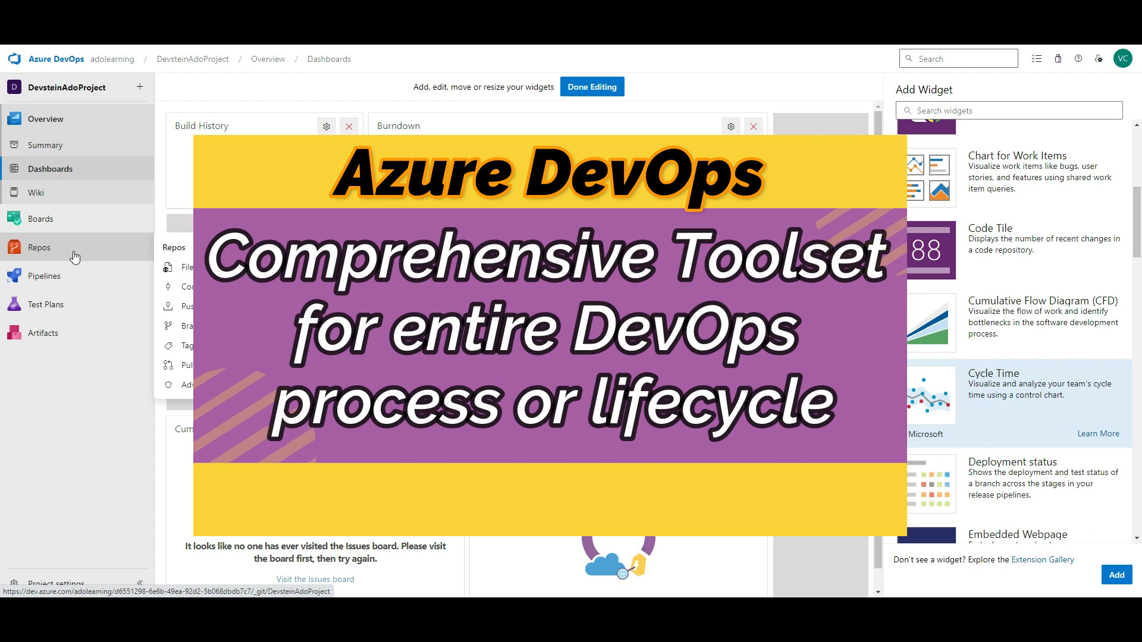
mouse_move(66, 221)
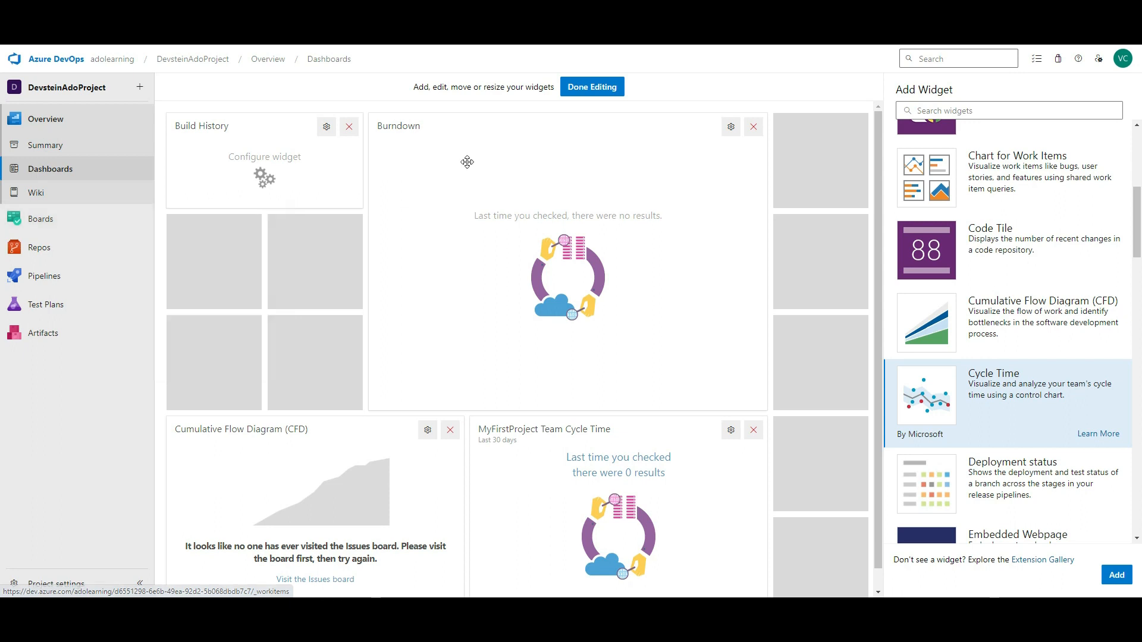
left_click(54, 145)
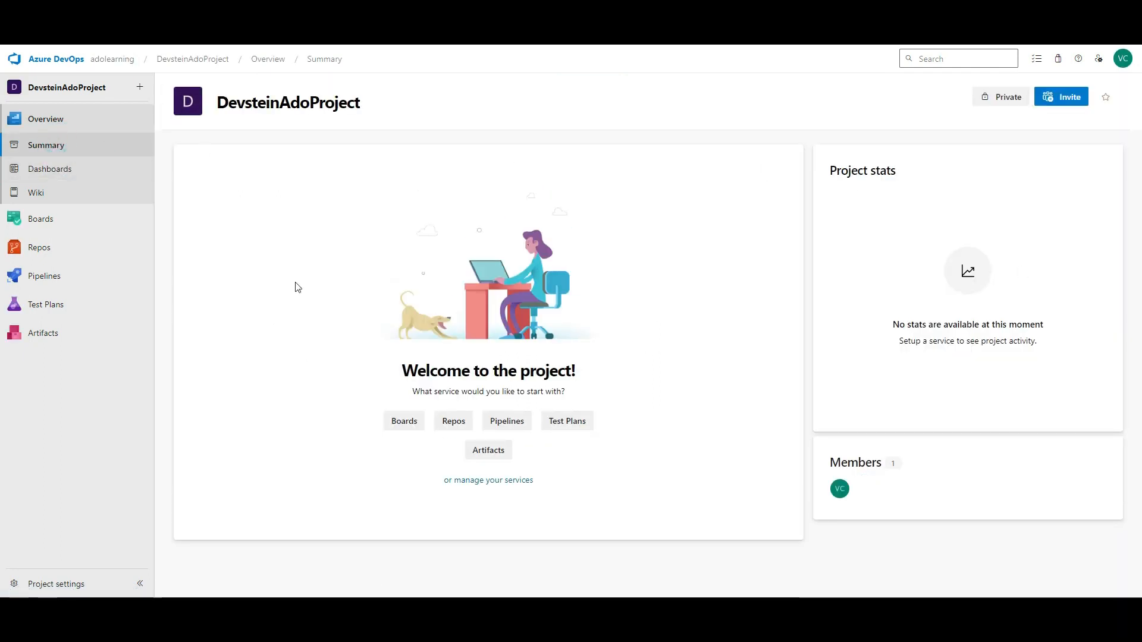
left_click(41, 169)
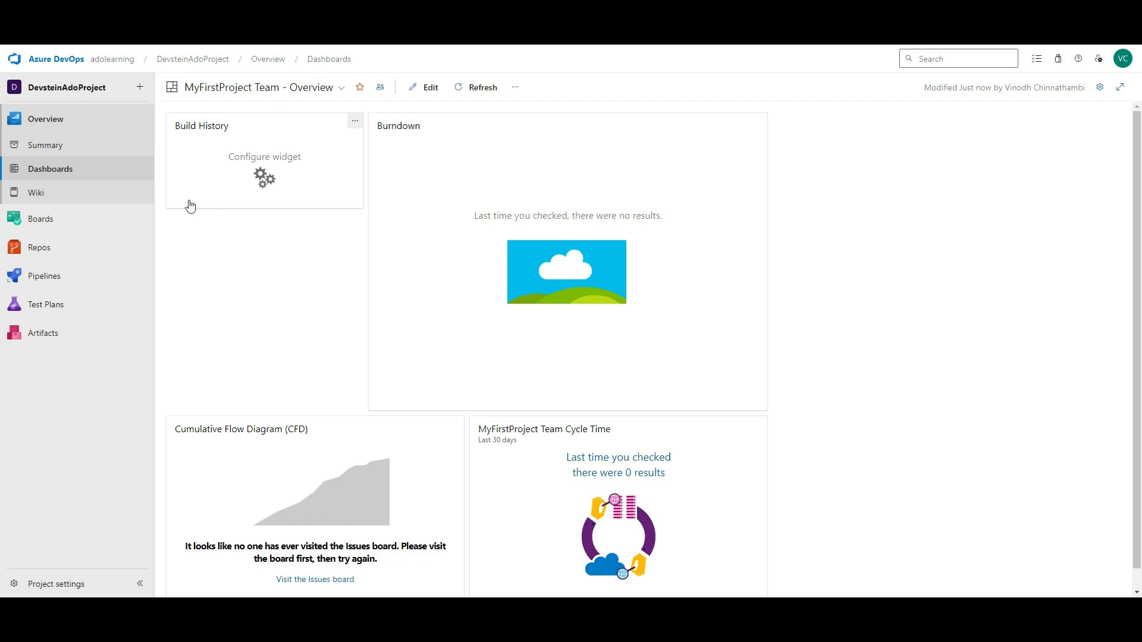
left_click(54, 195)
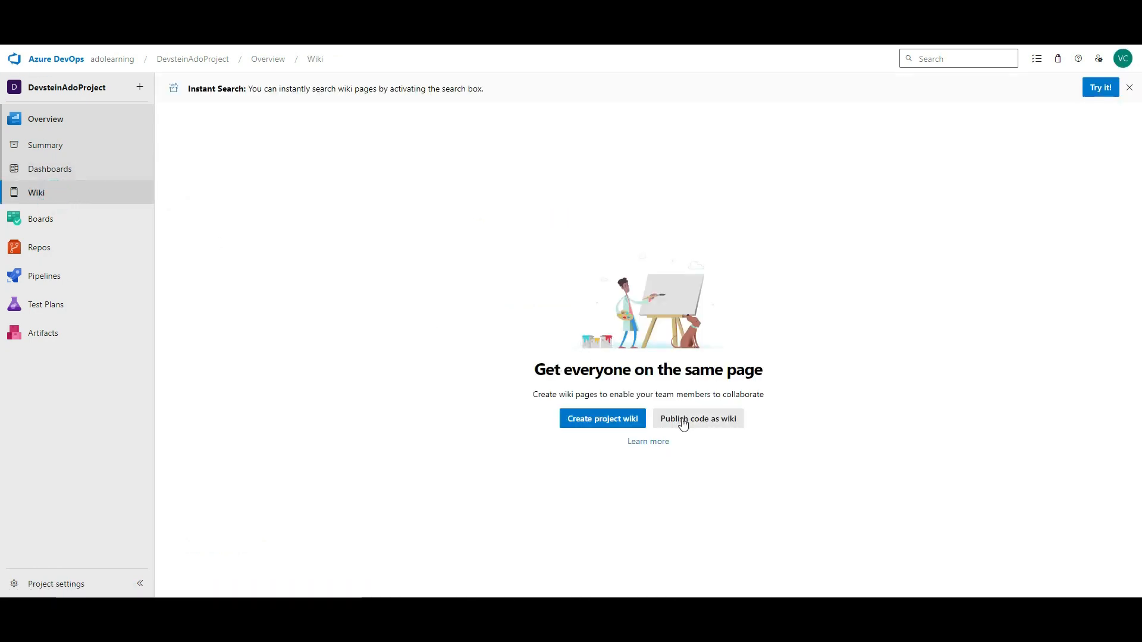
- Create the project wiki titled 'DevsteinAdoProject - Learning', pasting the title into the body with Learning bold
left_click(622, 427)
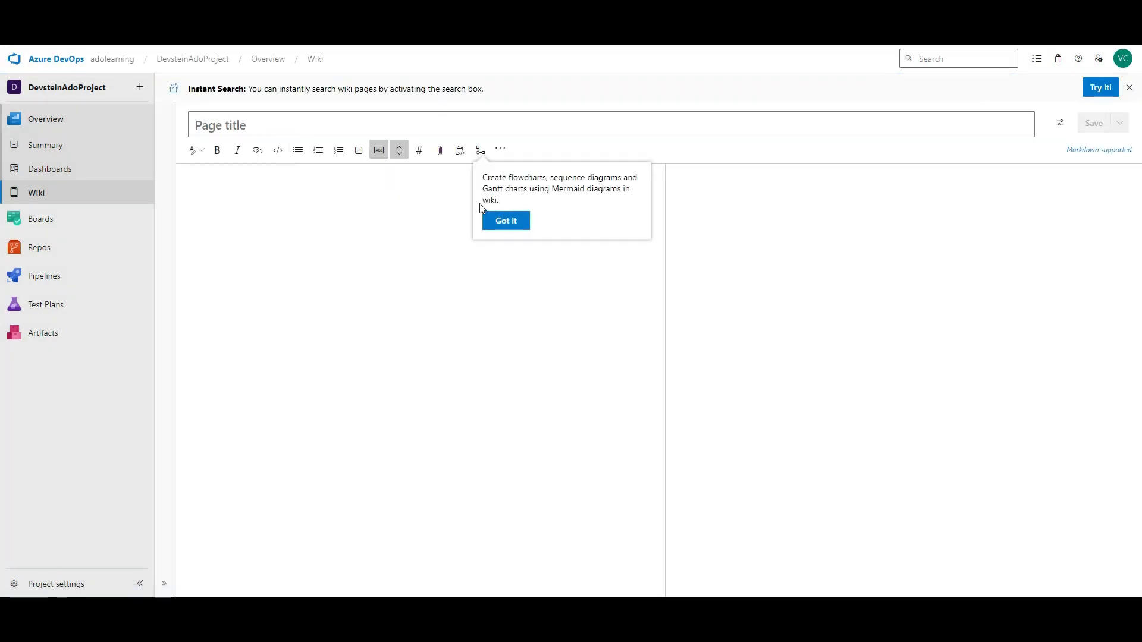
left_click(515, 220)
type("Devs")
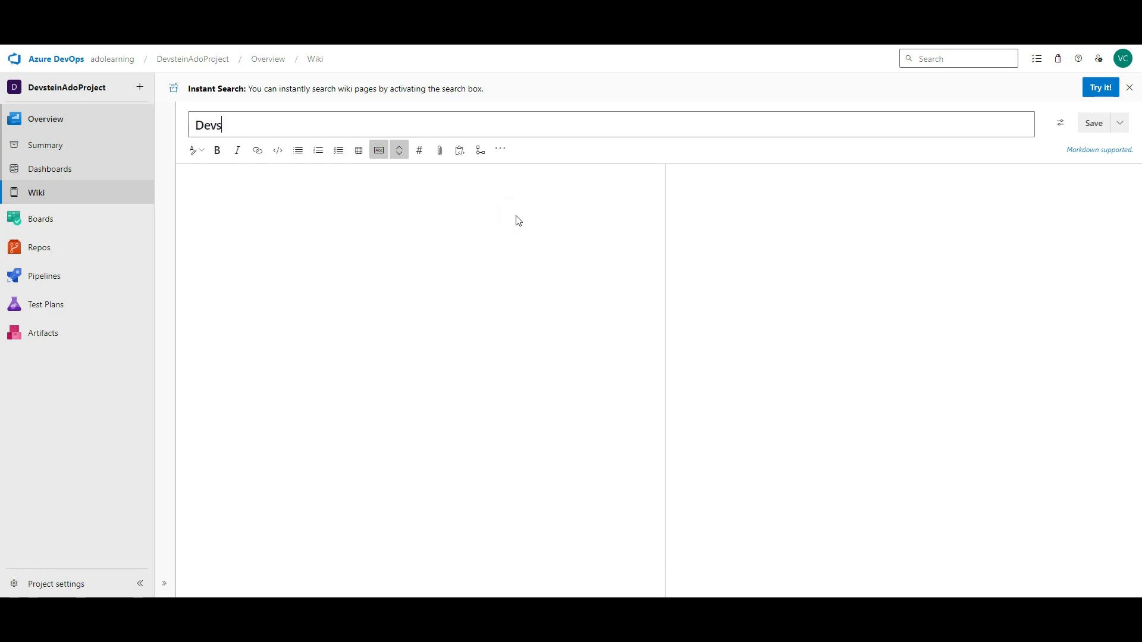
type("teinAdoProject - Lea")
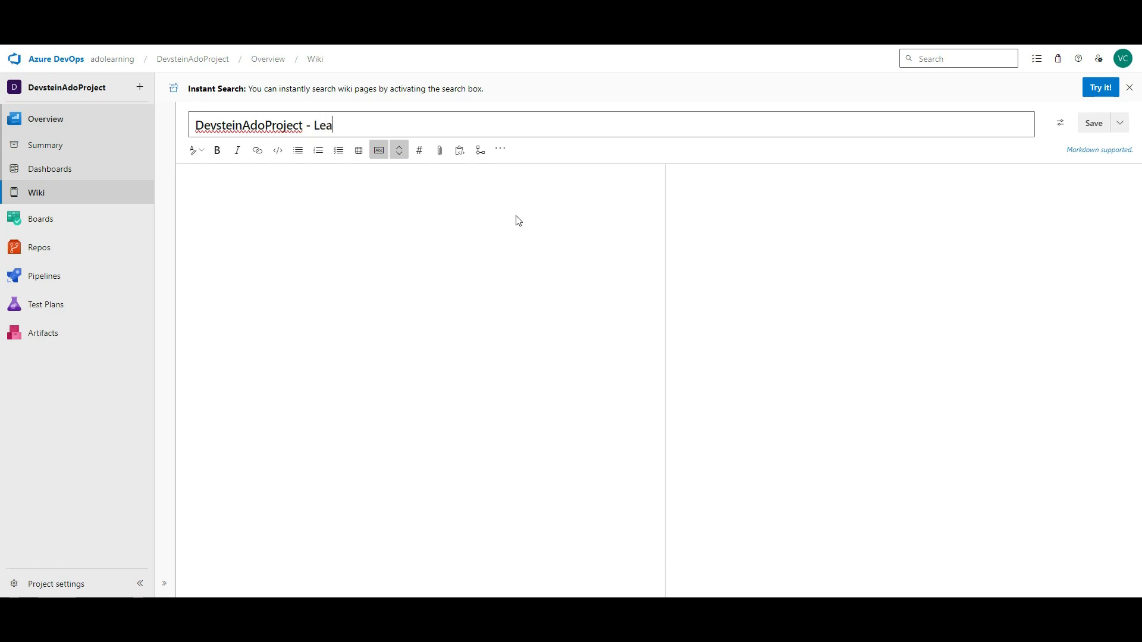
left_click(517, 216)
left_click(232, 197)
type("DevsteinAdoProject - Learning")
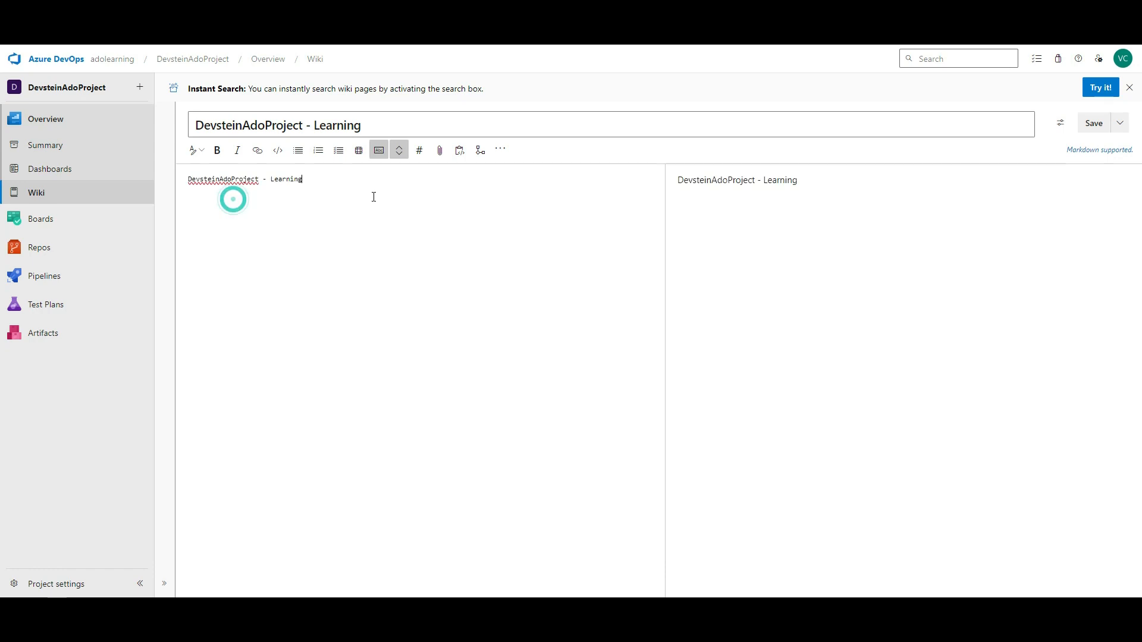
double_click(285, 180)
left_click(216, 151)
- Add 'This project is for learning purpose' as a Header 3 line and save the page
left_click(416, 187)
key("Return")
type("This project")
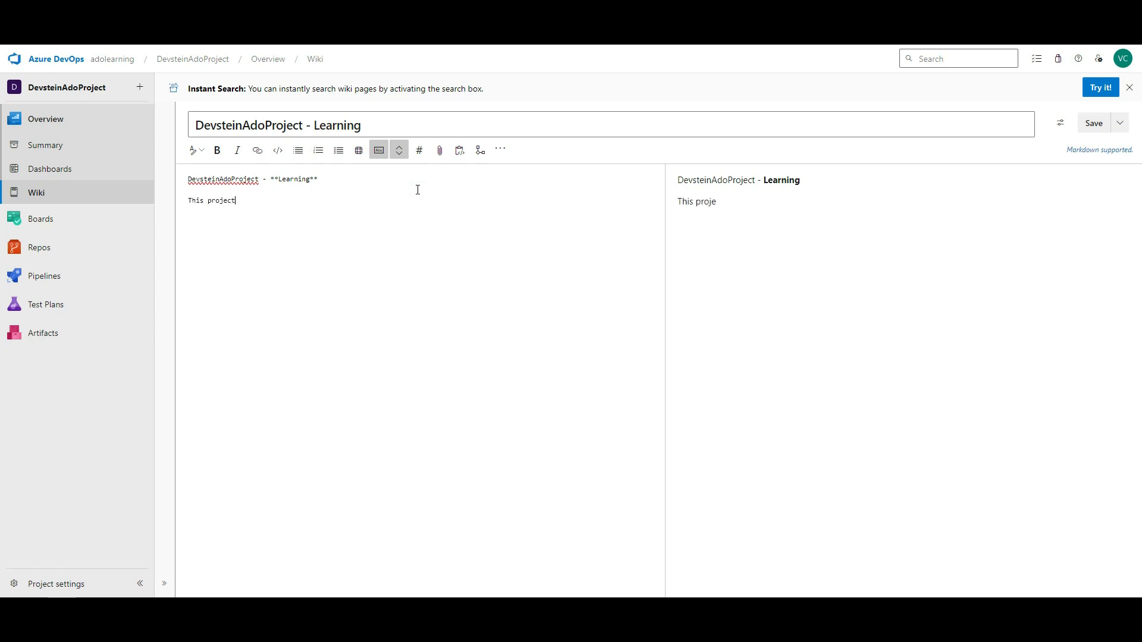
type(" is for learning purpose")
double_click(286, 201)
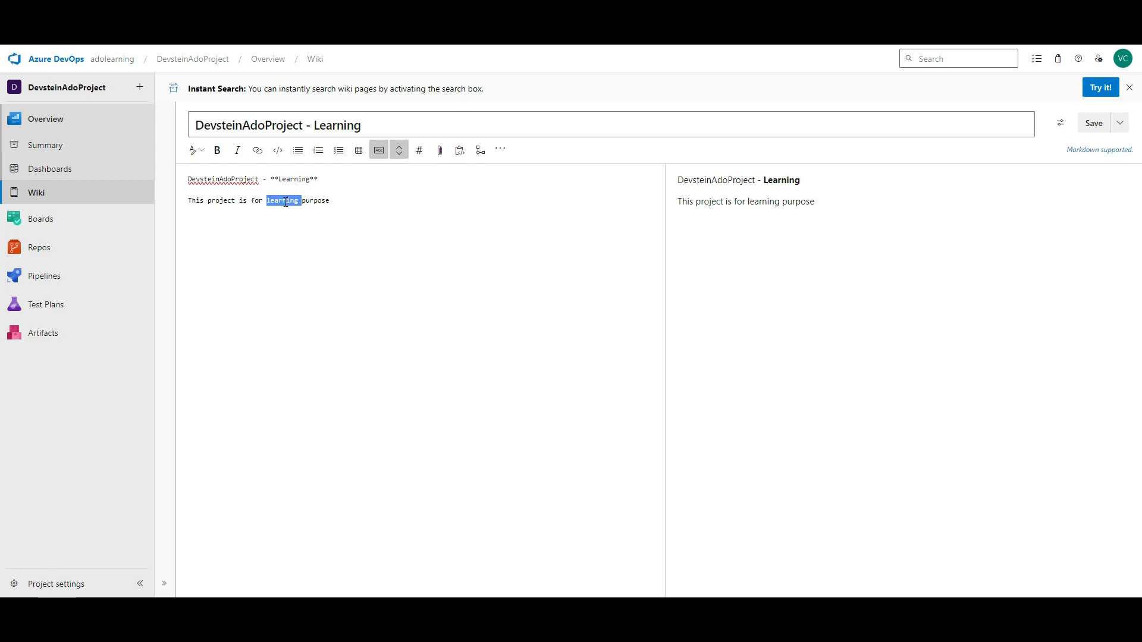
left_click(205, 153)
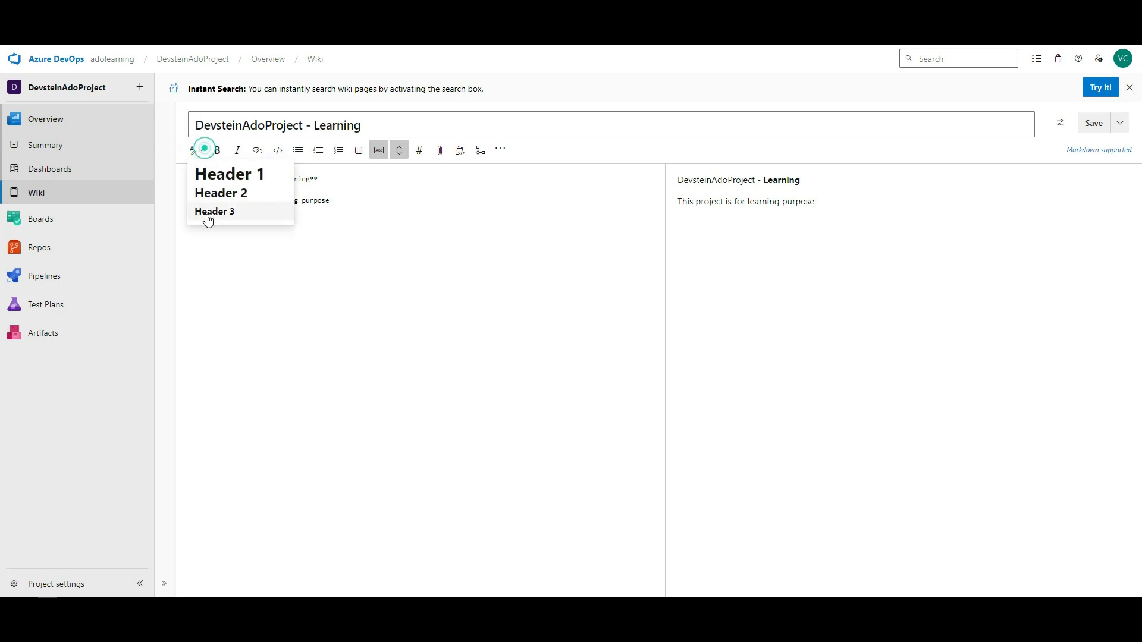
left_click(234, 210)
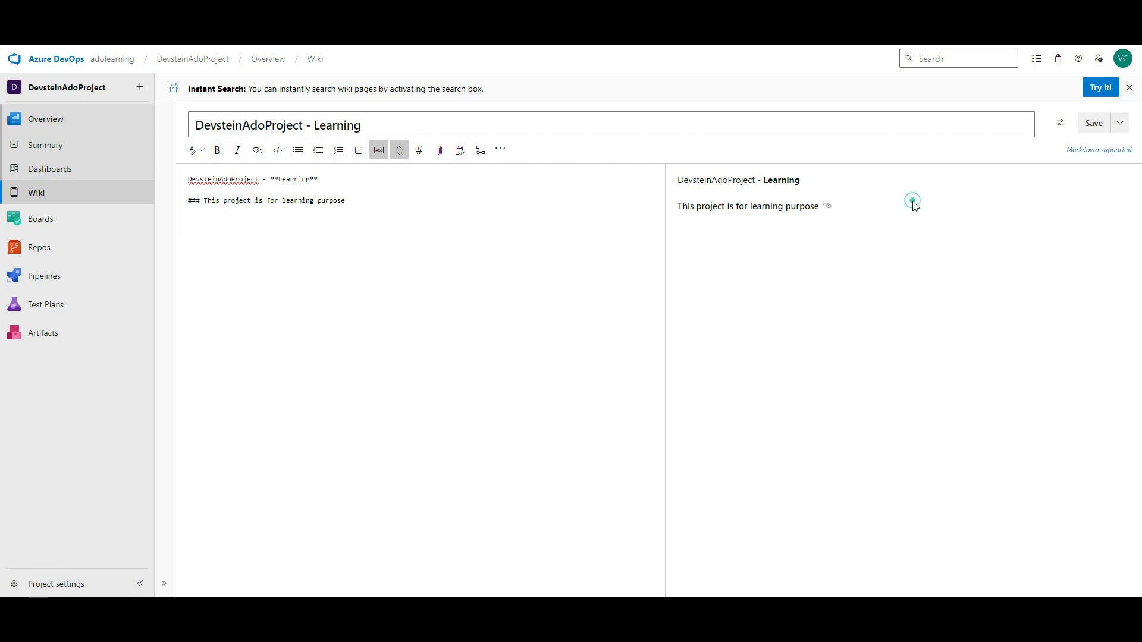
left_click(867, 210)
left_click(1085, 128)
left_click(1092, 126)
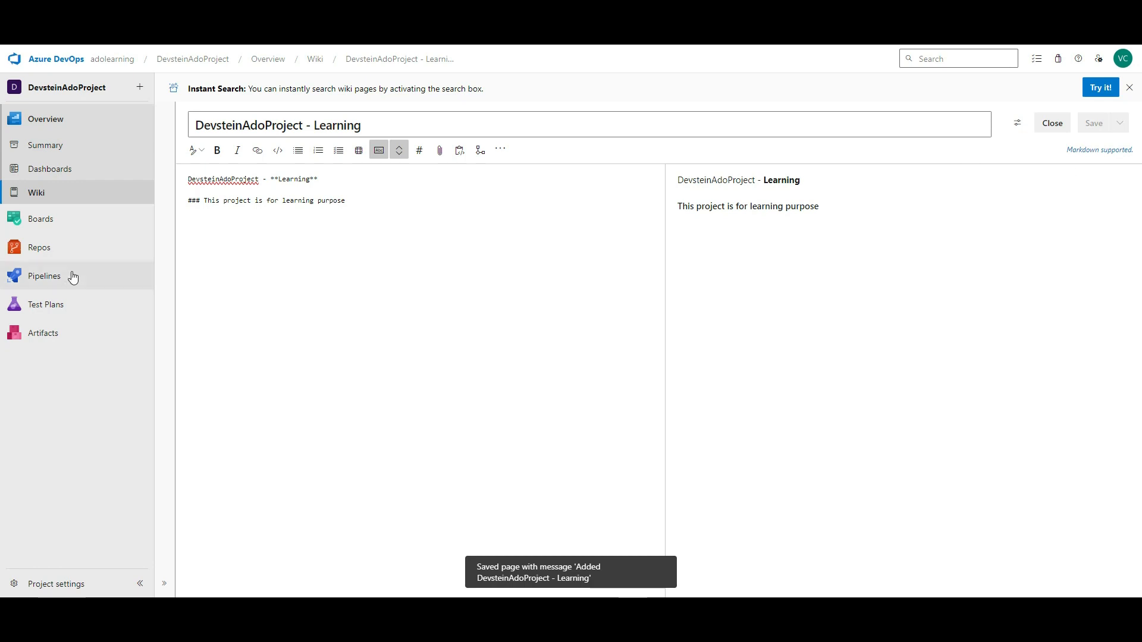
left_click(42, 194)
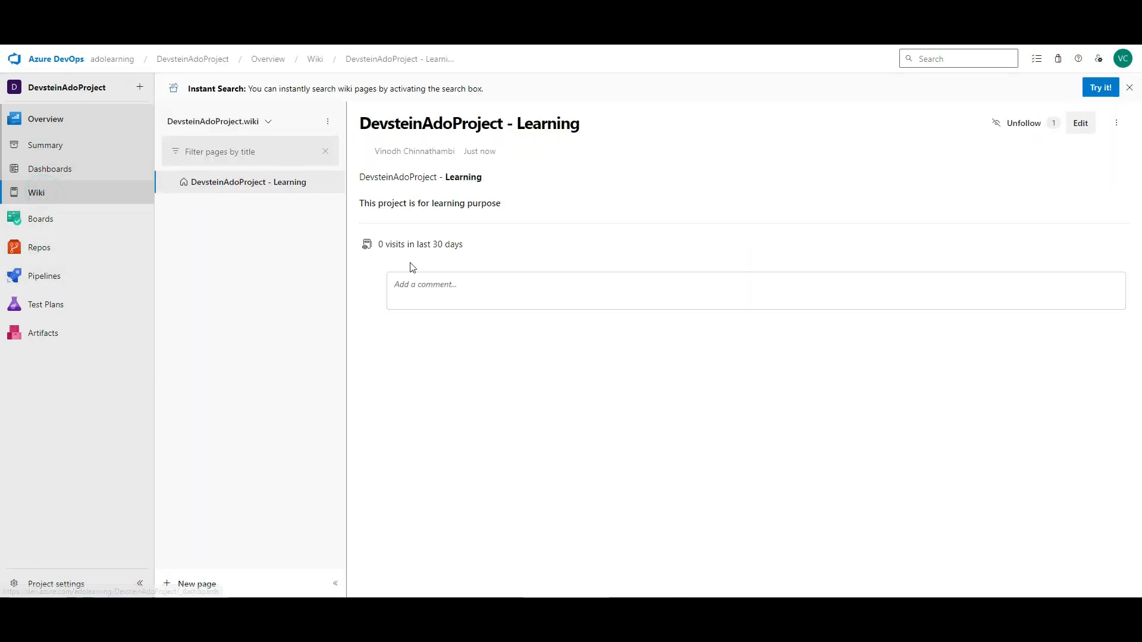
- Review the Learning page text and browse the wiki and page option menus
left_click(233, 184)
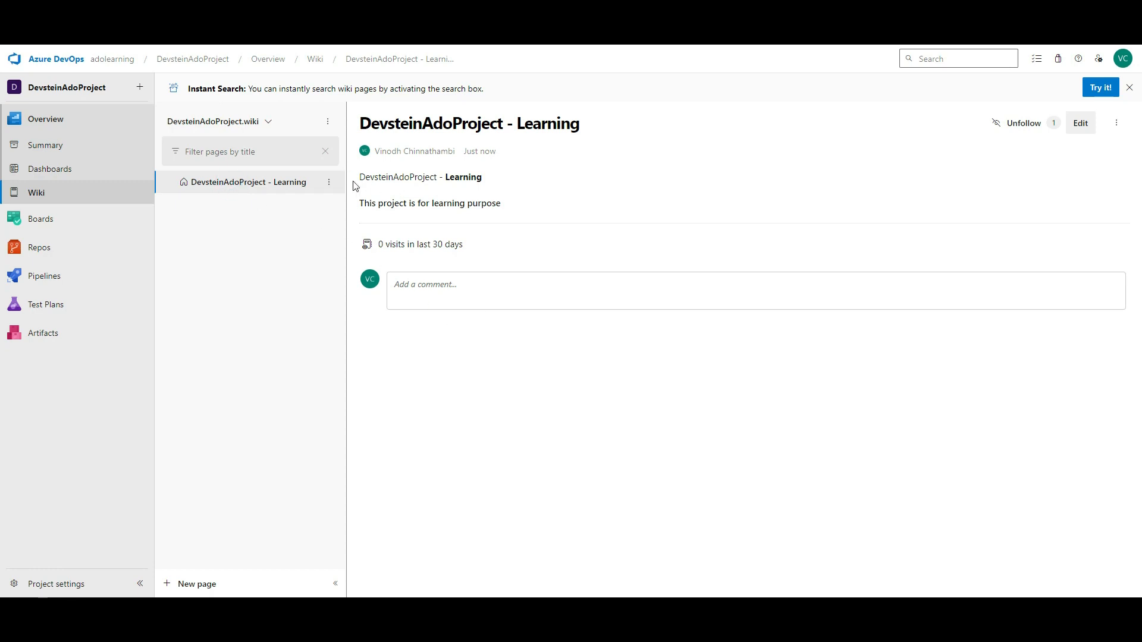
left_click_drag(359, 179, 511, 200)
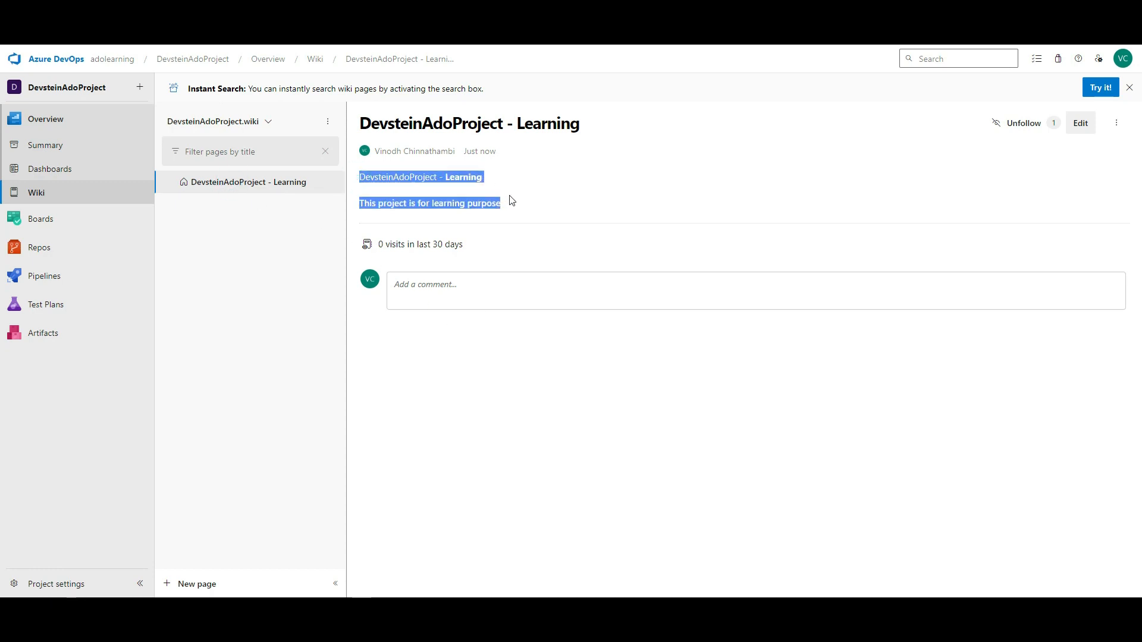
left_click(292, 243)
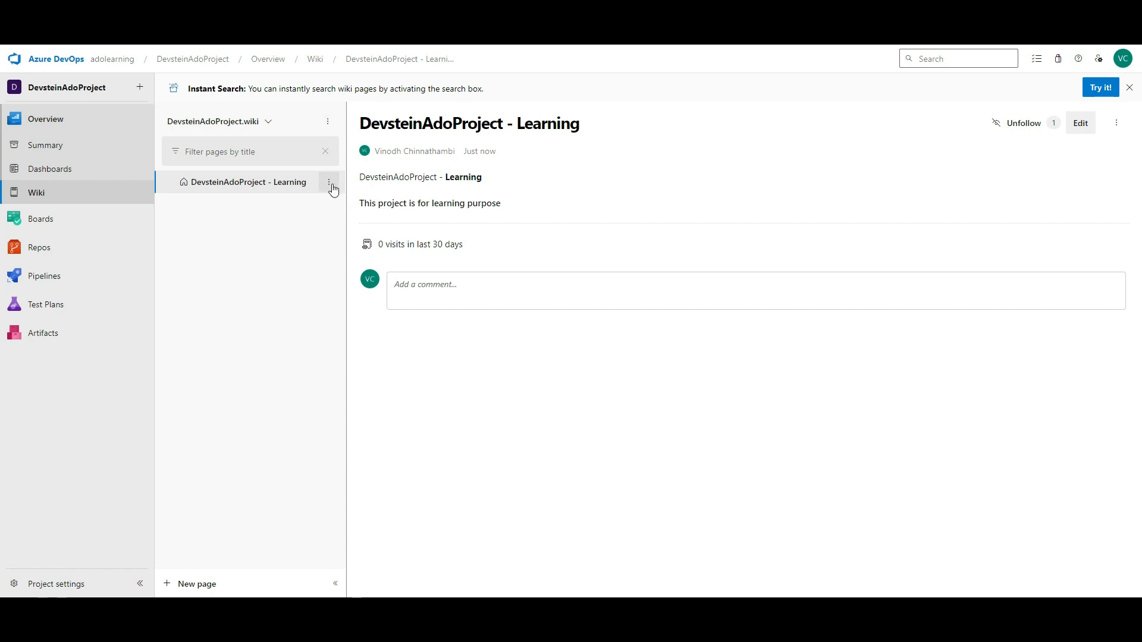
left_click(331, 121)
left_click(267, 250)
left_click(326, 183)
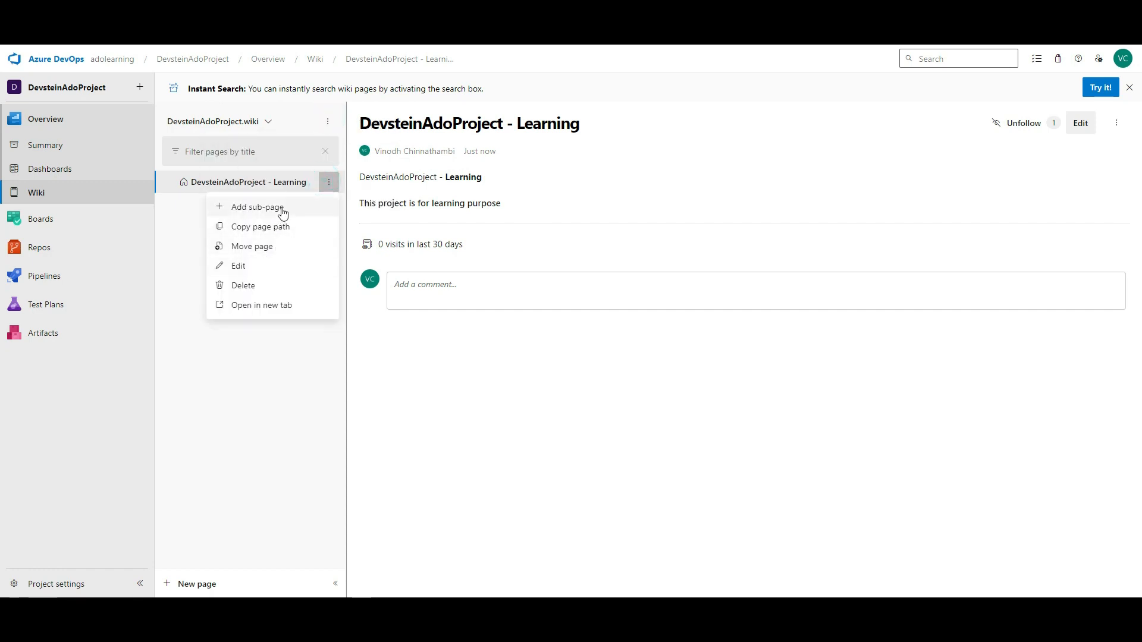
left_click(260, 437)
- Create and save a new wiki page titled 'Project 2', then return to the wiki home
left_click(203, 585)
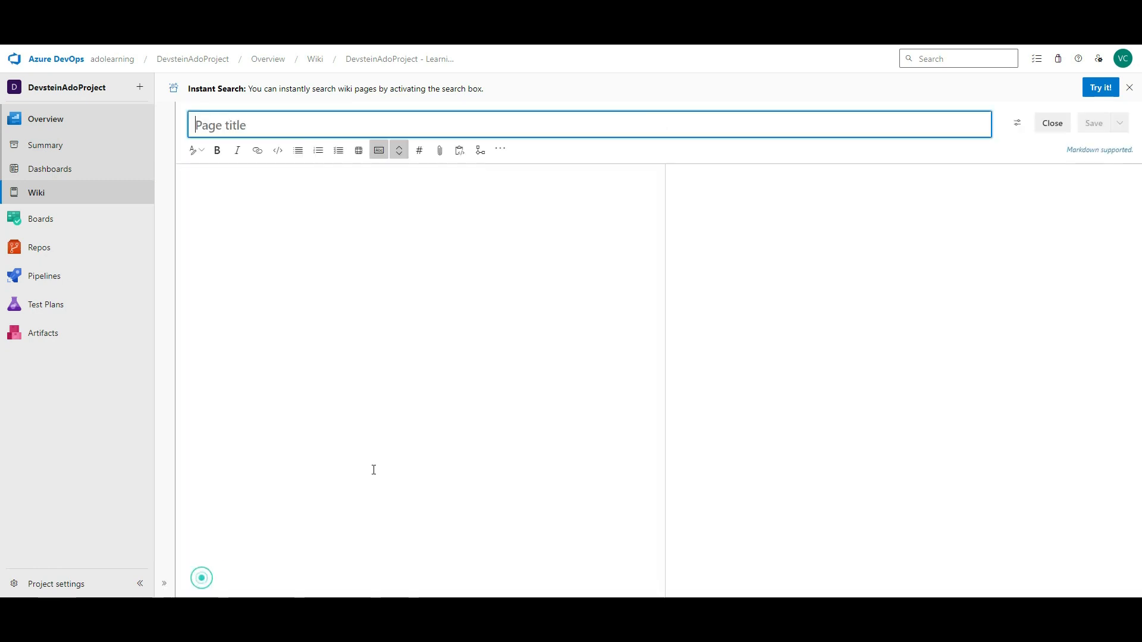
type("A")
key("BackSpace")
type("Project 2")
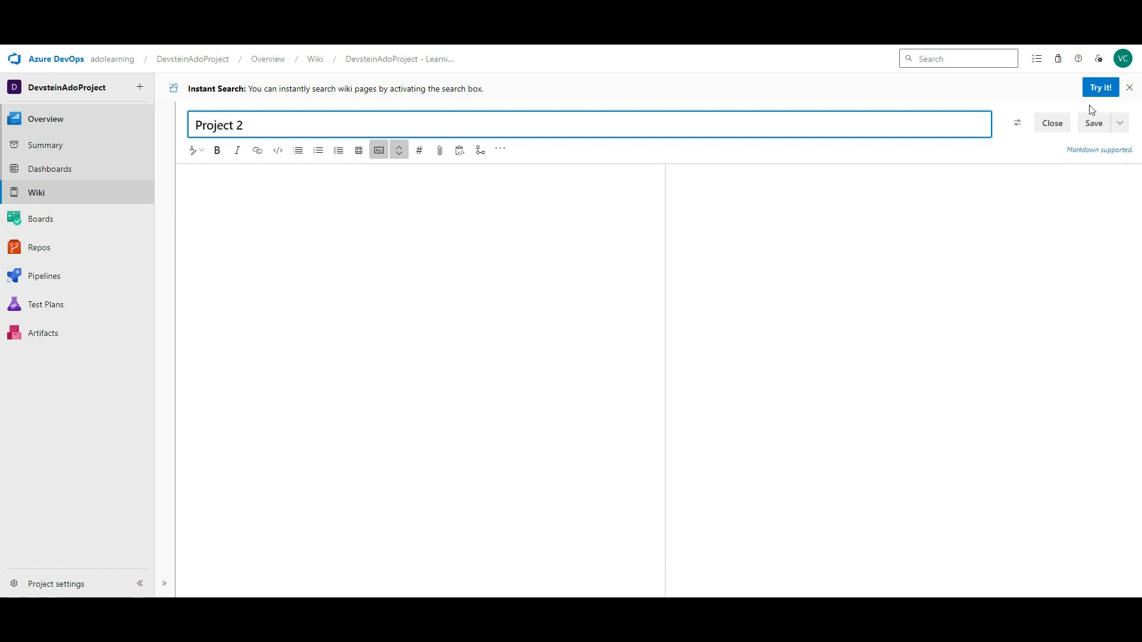
left_click(1093, 118)
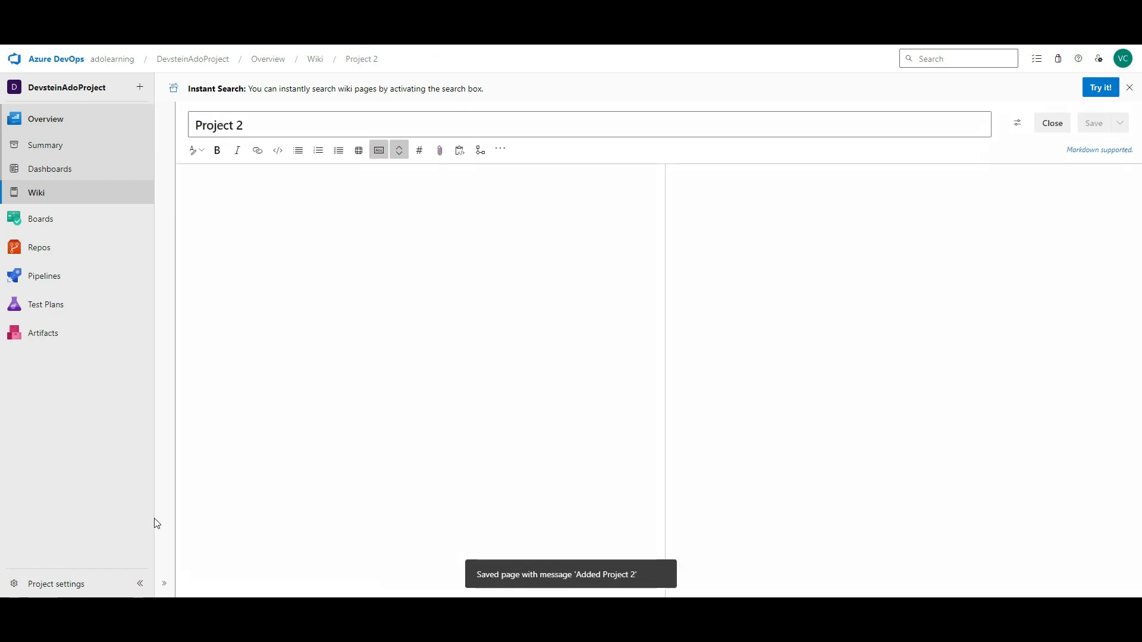
left_click(32, 194)
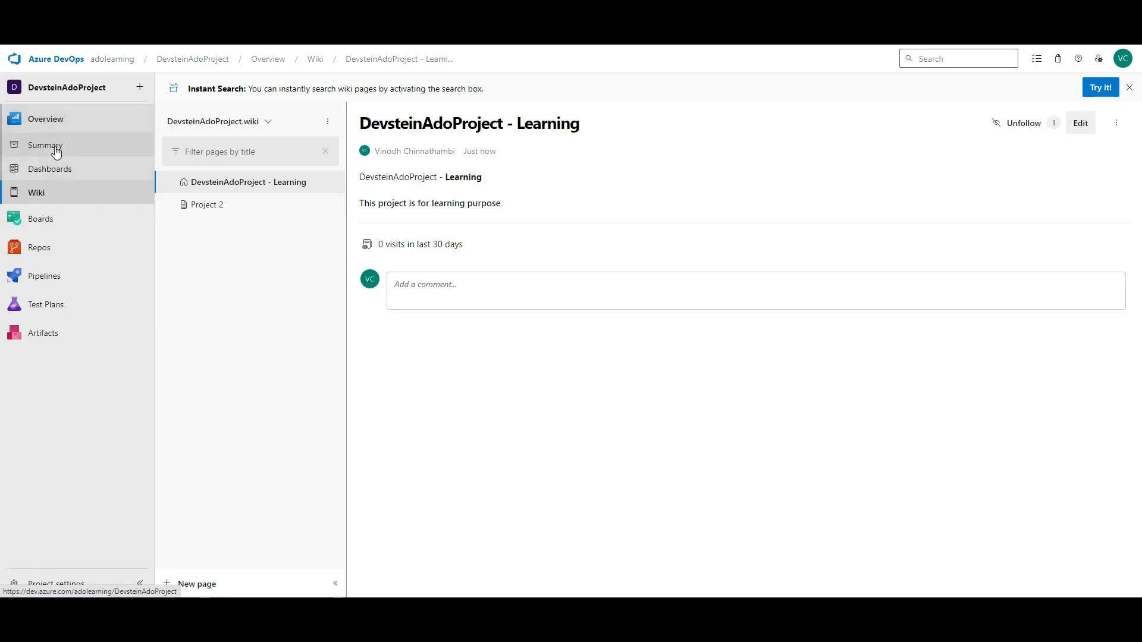
mouse_move(39, 224)
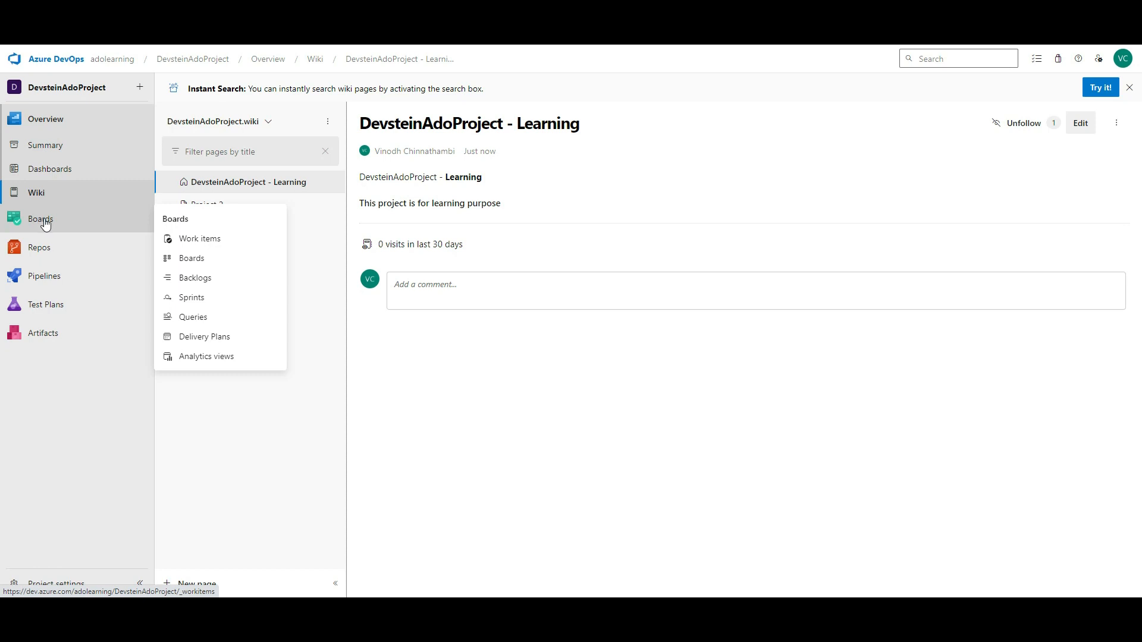
- Open Boards Work items and inspect the New Work Item types and quick-create menu
left_click(71, 224)
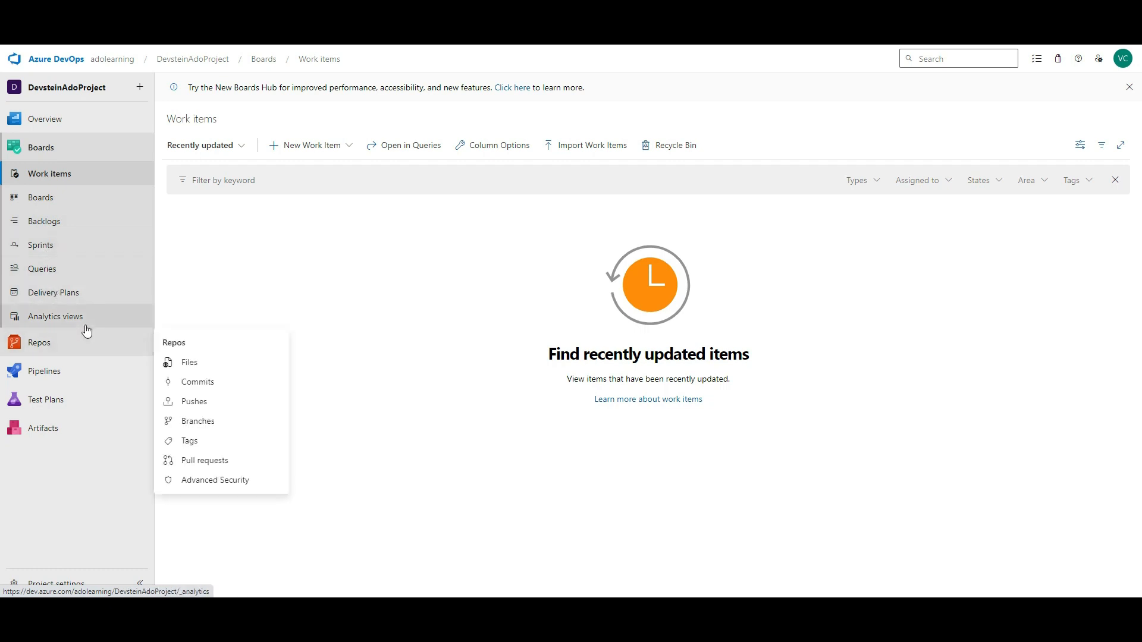
left_click(351, 148)
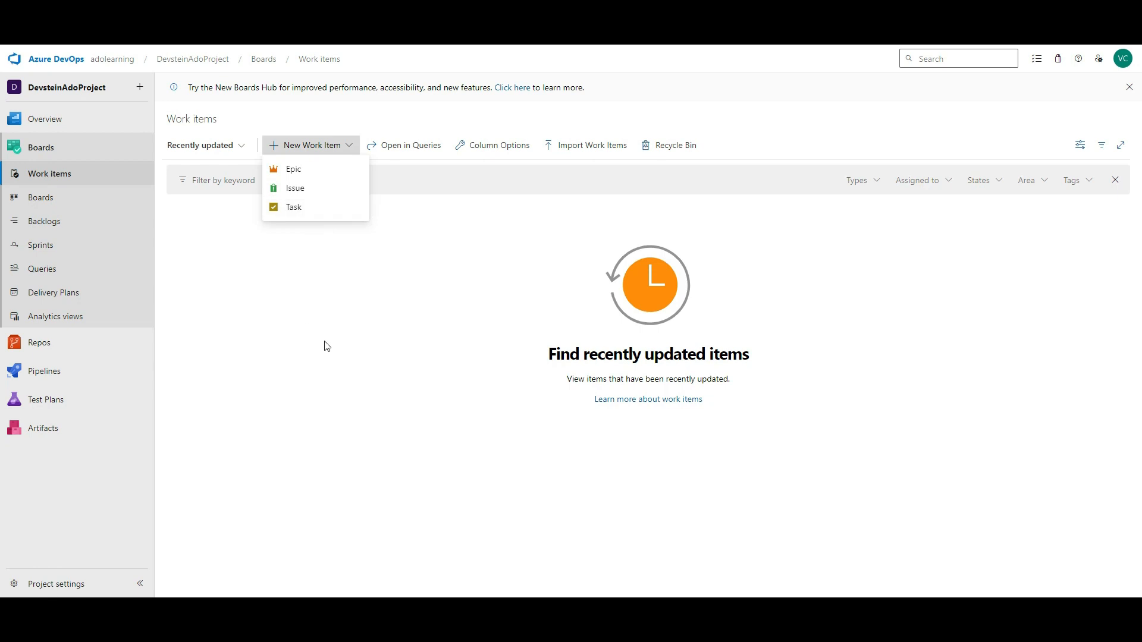
left_click(328, 320)
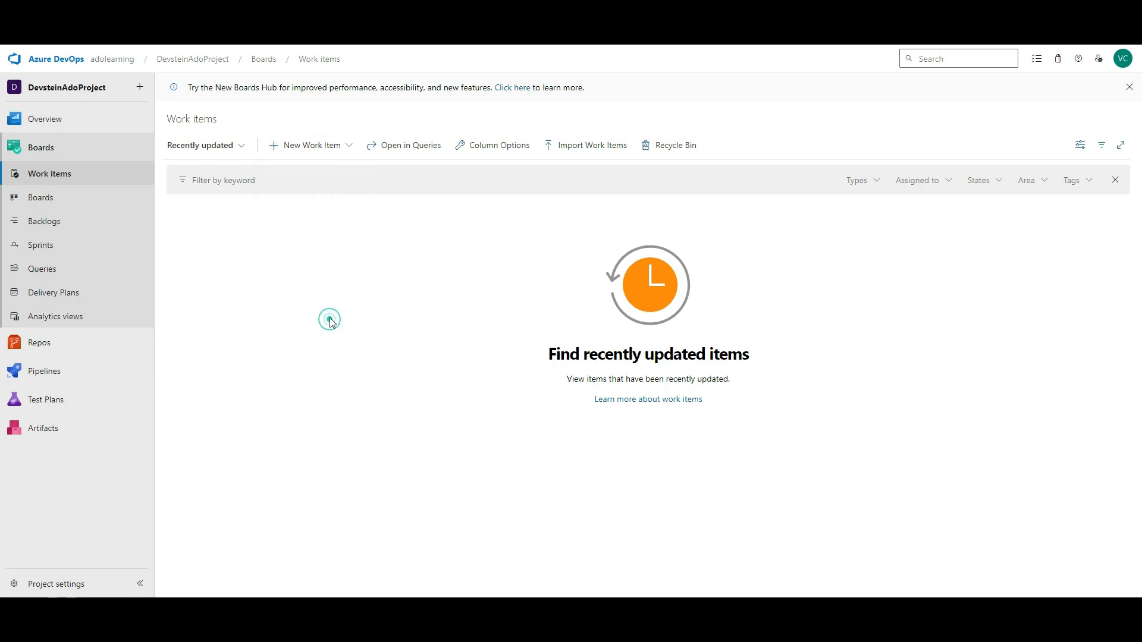
left_click(355, 148)
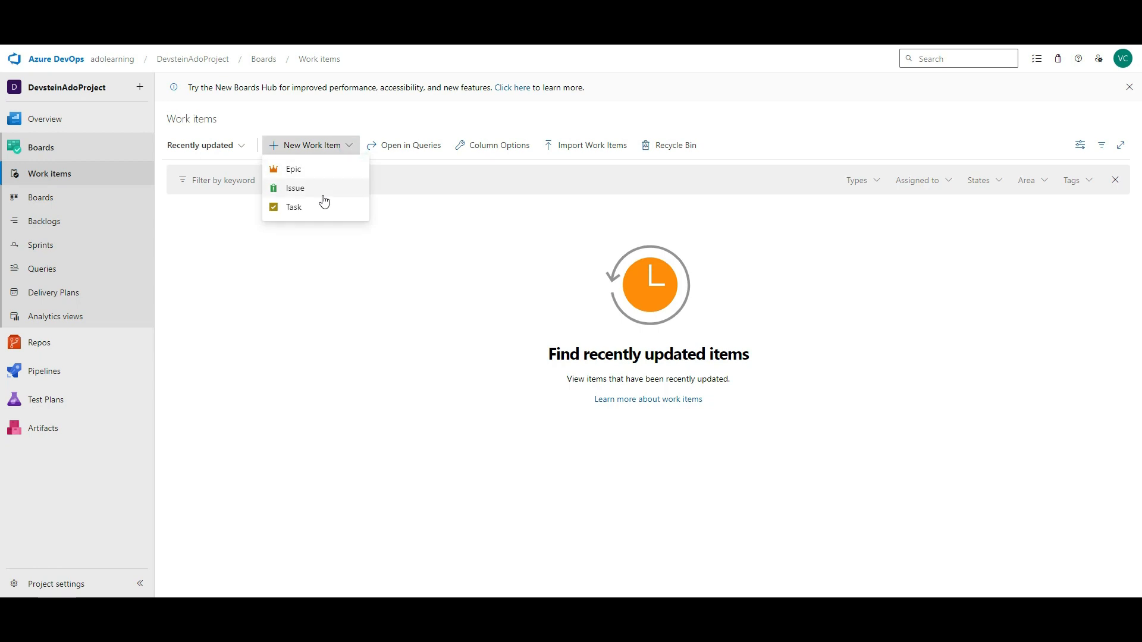
left_click(354, 281)
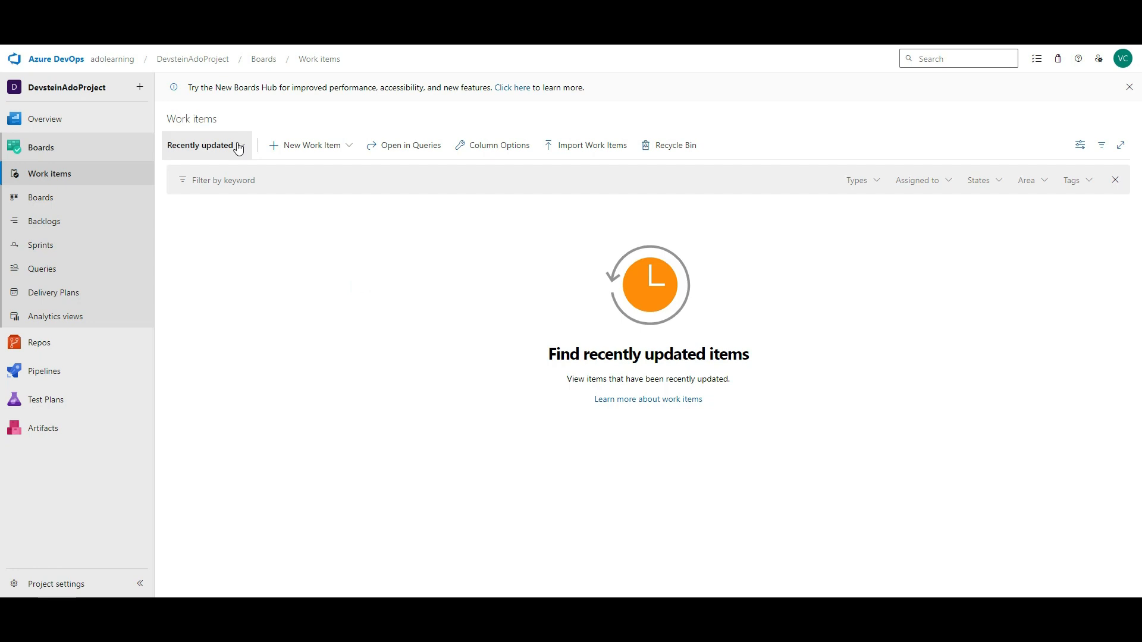
left_click(138, 89)
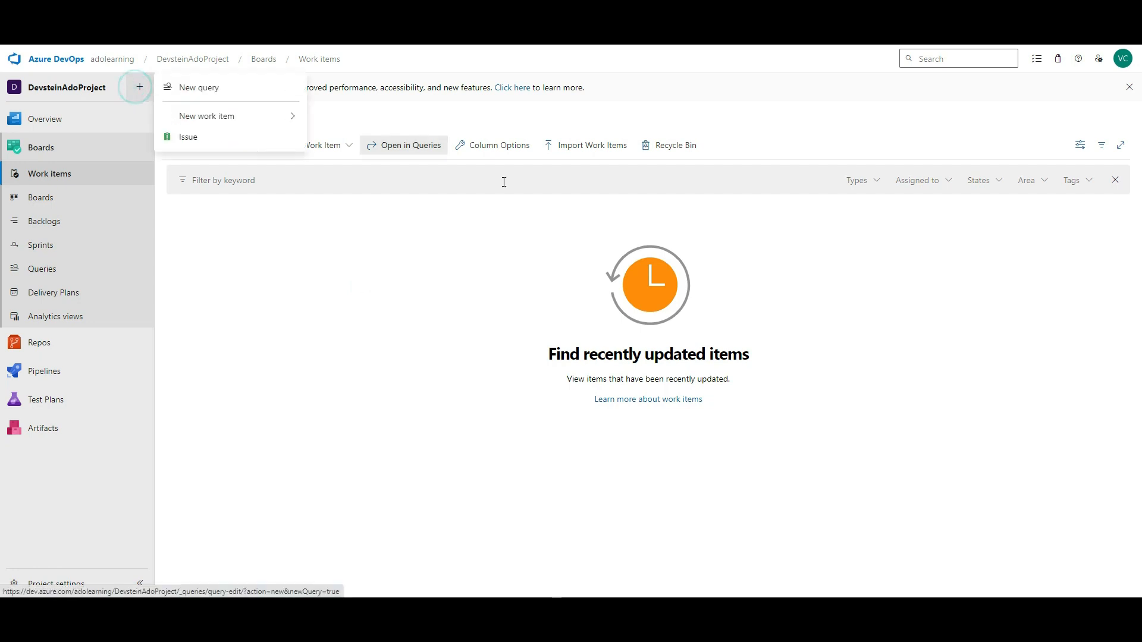
left_click(431, 348)
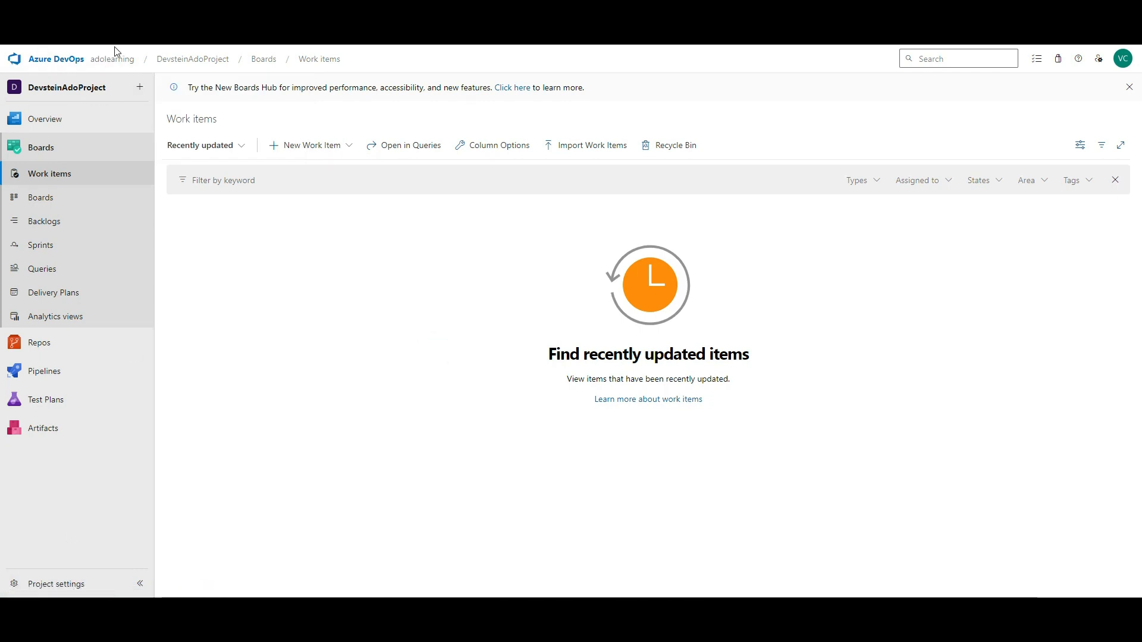
- From the adolearning organization, create private project HelloWorldProject with Git and the Agile process
left_click(109, 59)
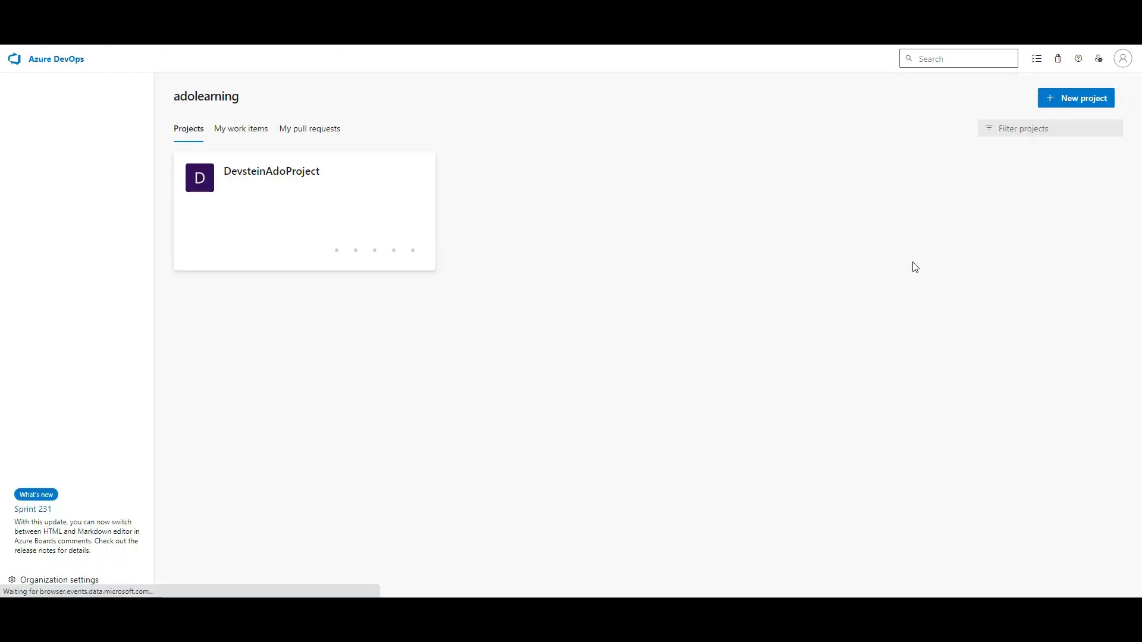
left_click(1093, 99)
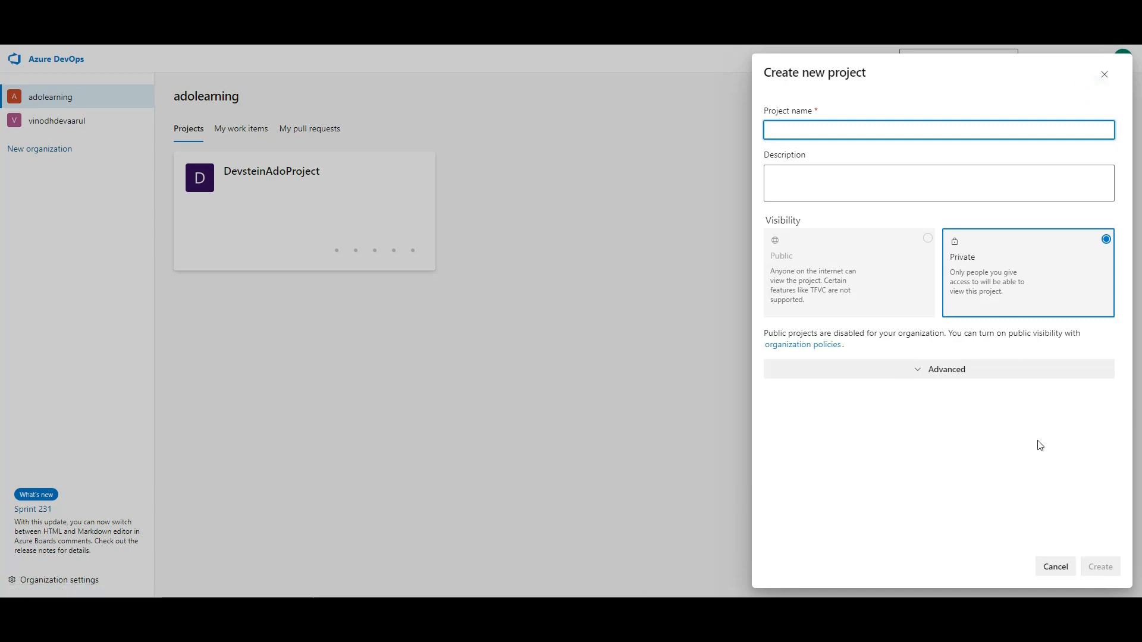
left_click(918, 367)
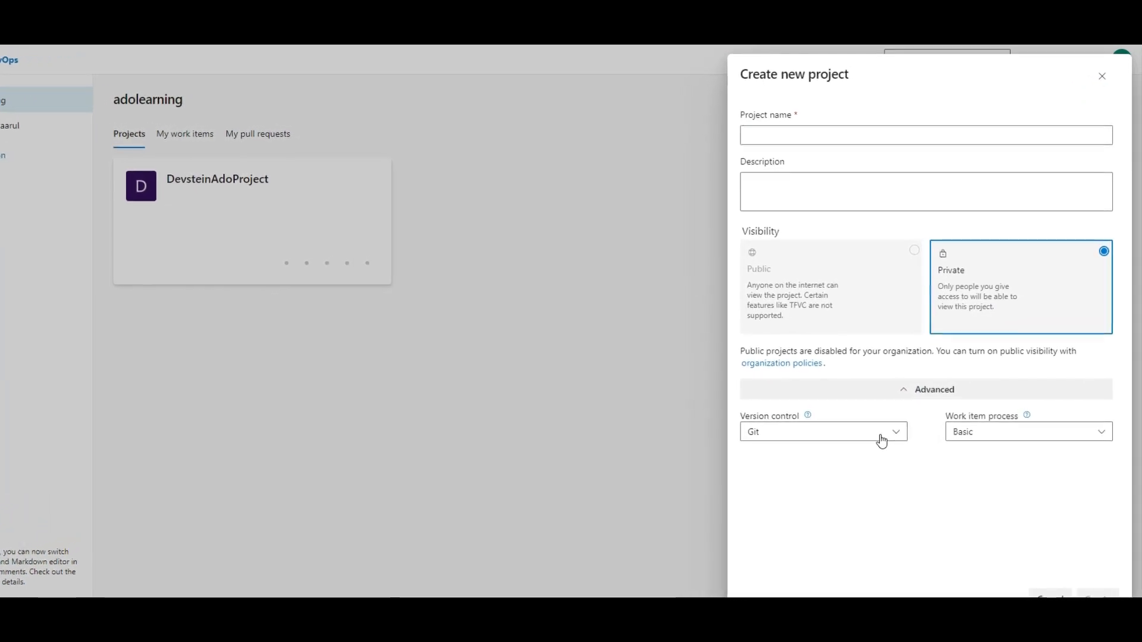
left_click(880, 440)
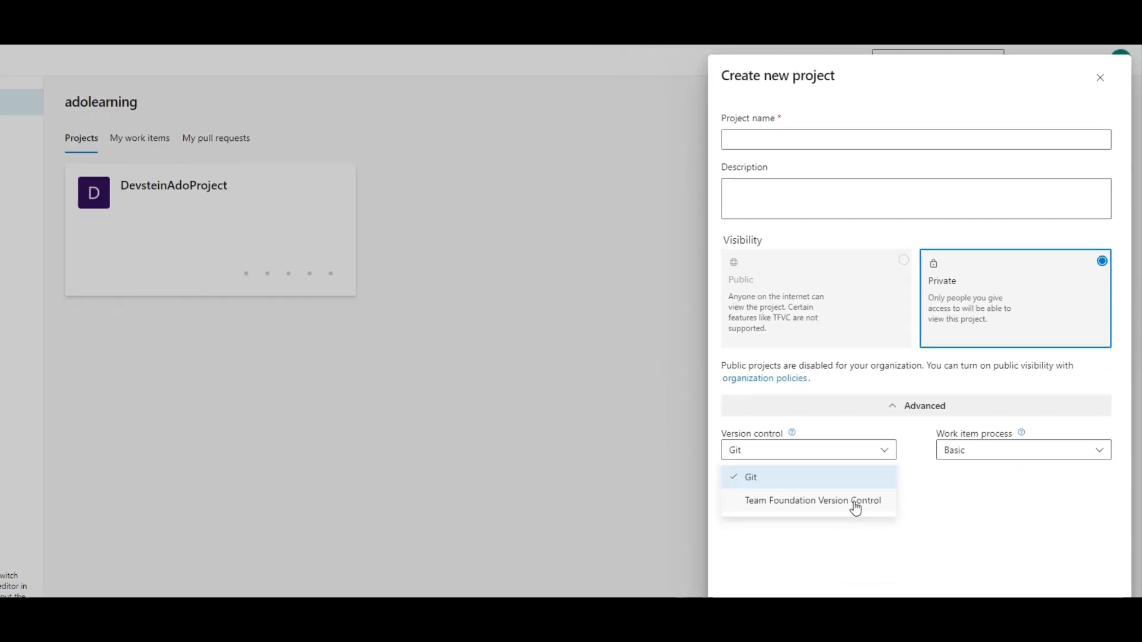
left_click(994, 453)
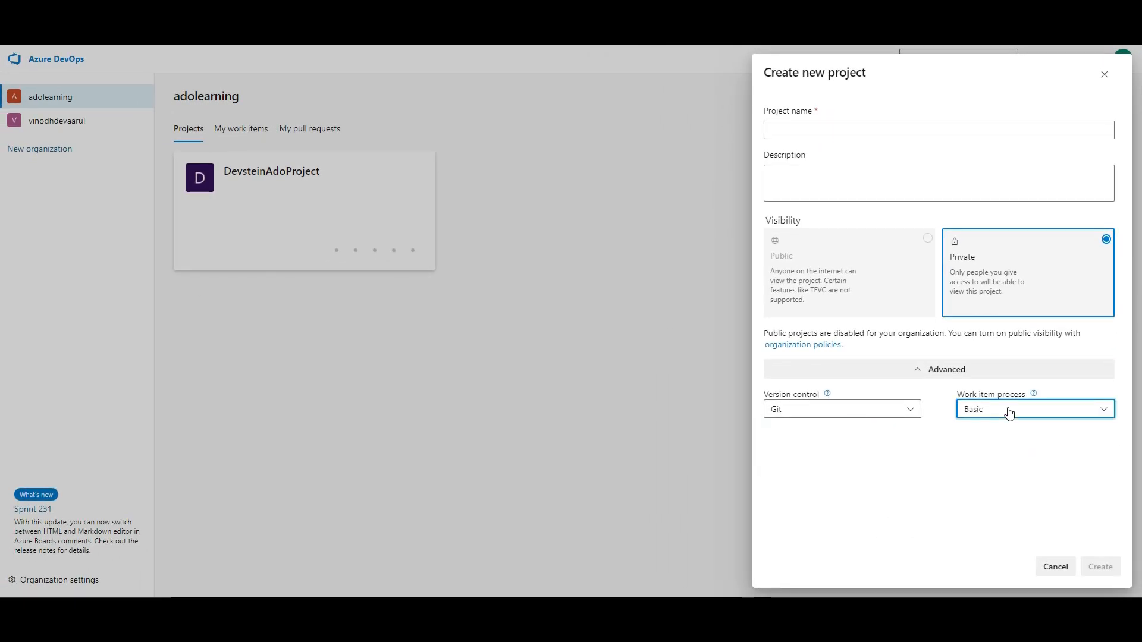
left_click(1010, 413)
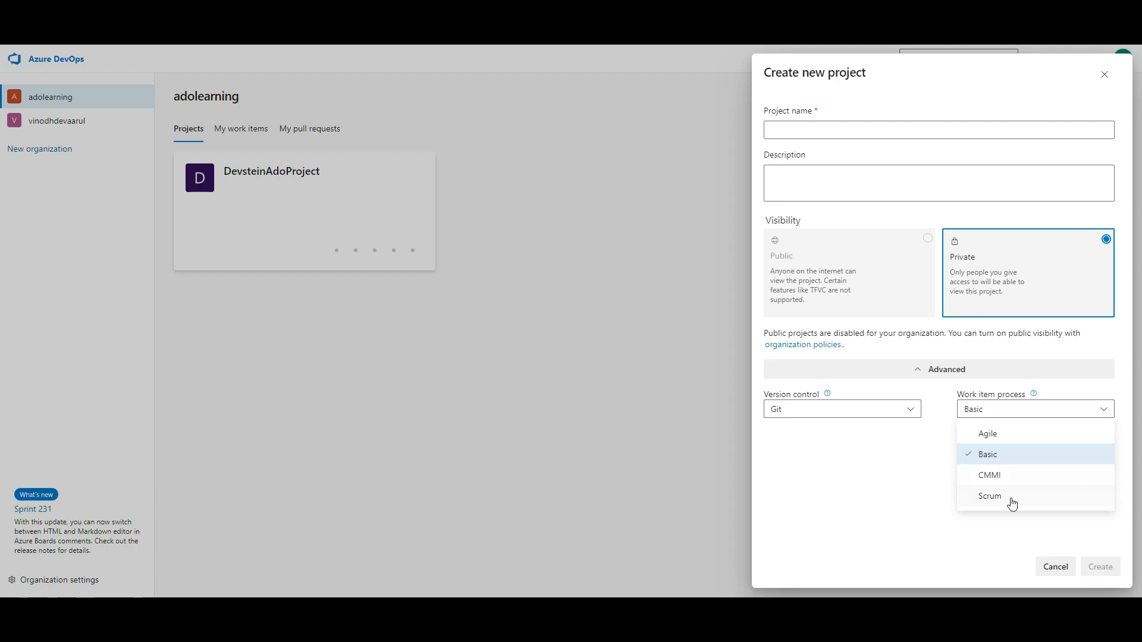
left_click(1011, 434)
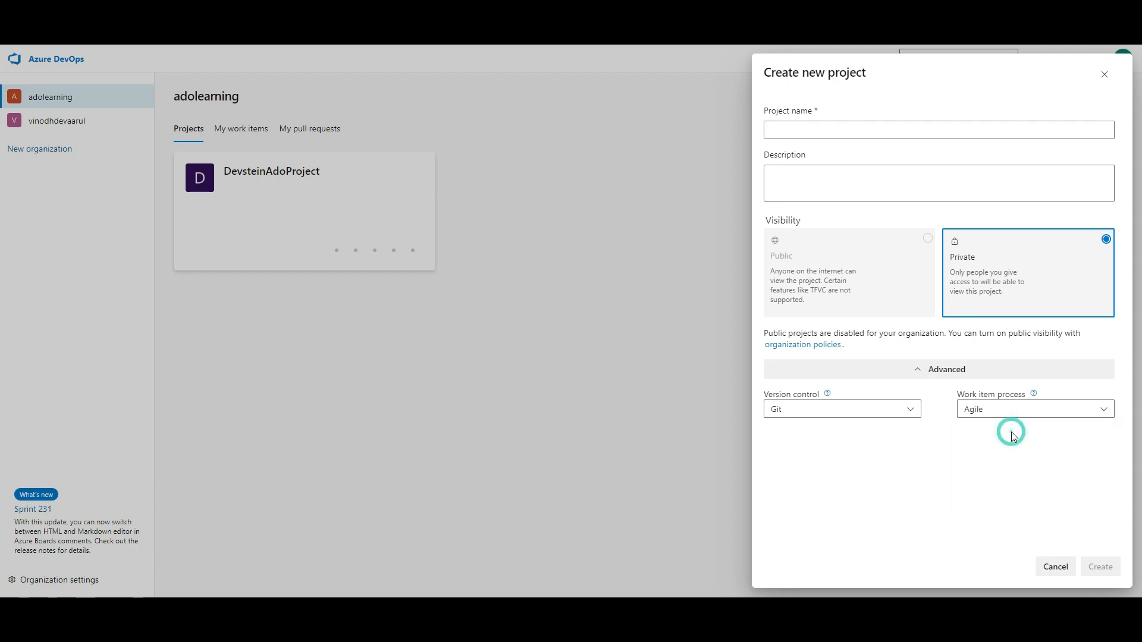
left_click(920, 137)
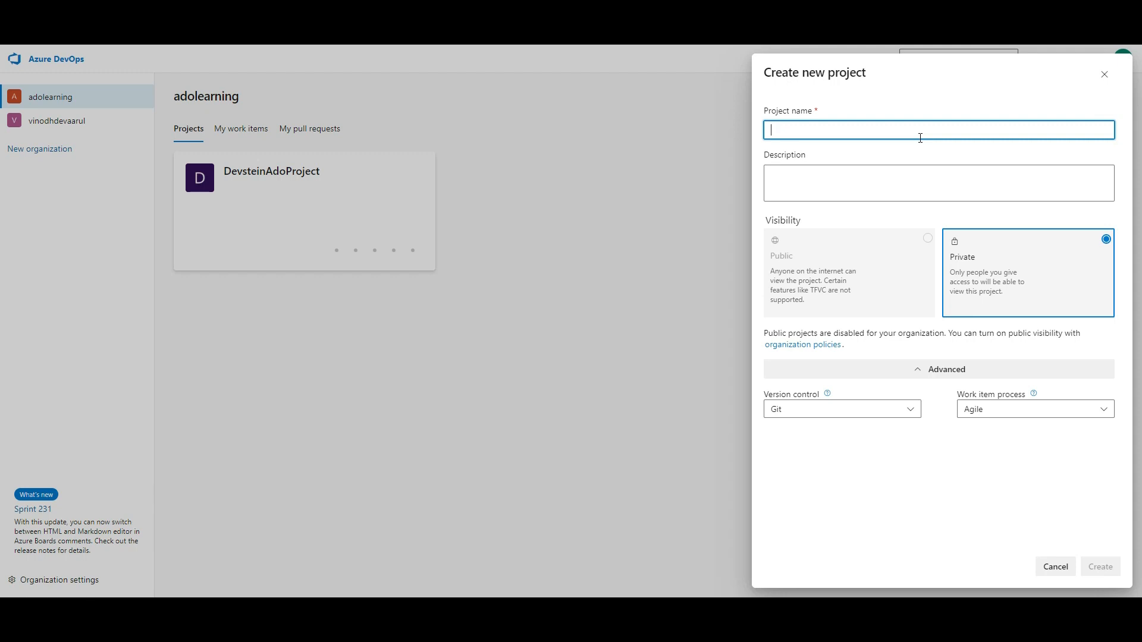
type("HelloWorldProject")
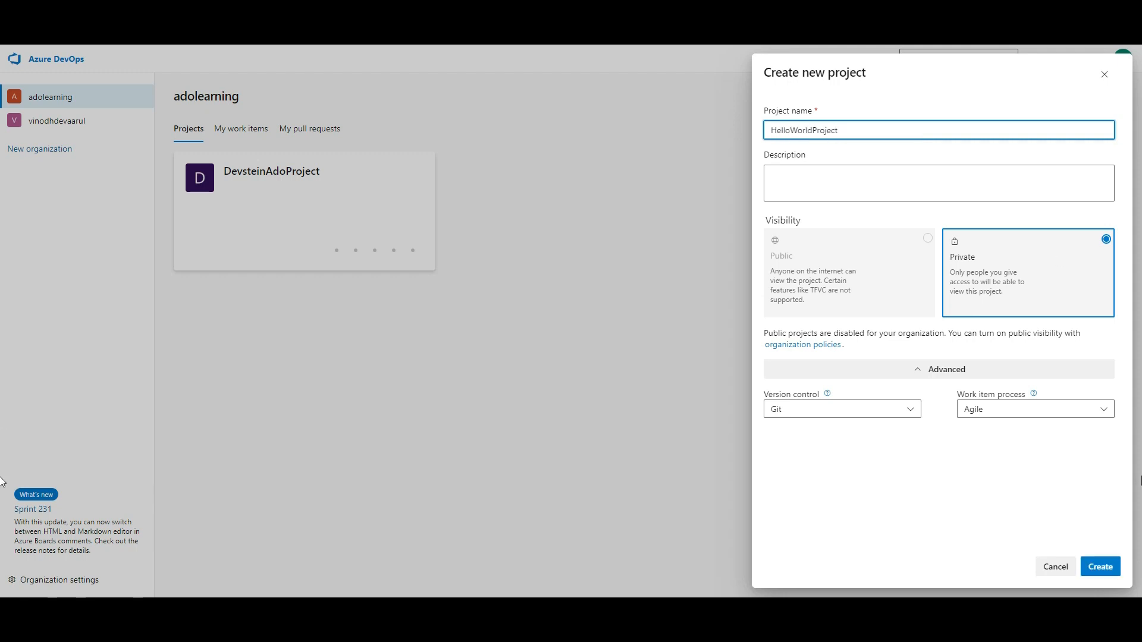
left_click(1098, 567)
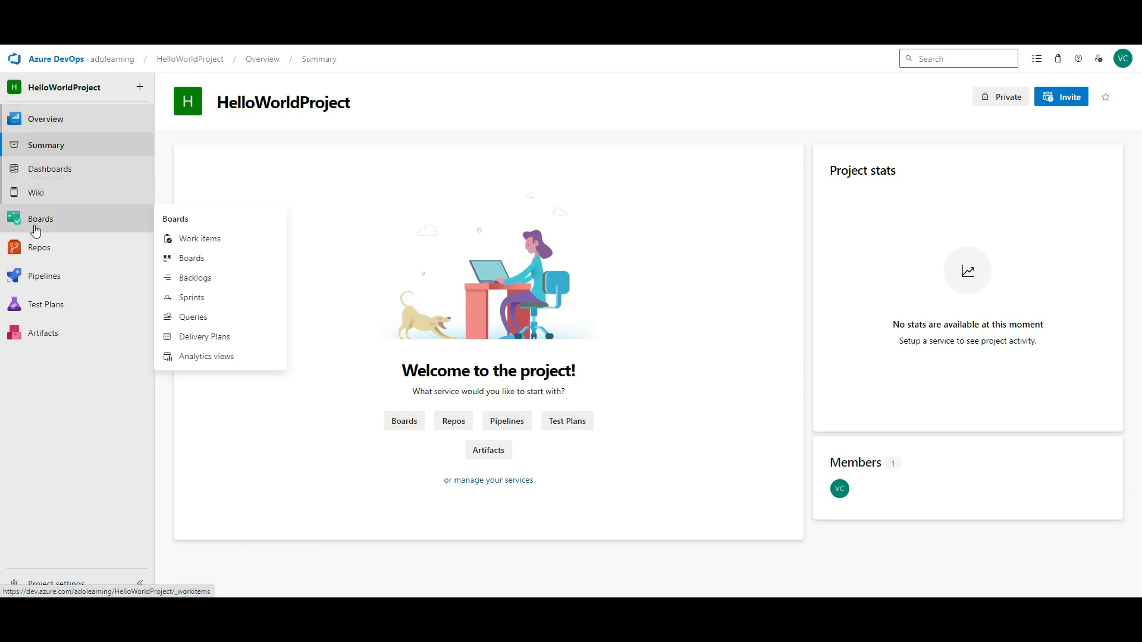
- Open HelloWorldProject's Work items and start a new Bug from the New Work Item list
left_click(111, 219)
left_click(349, 146)
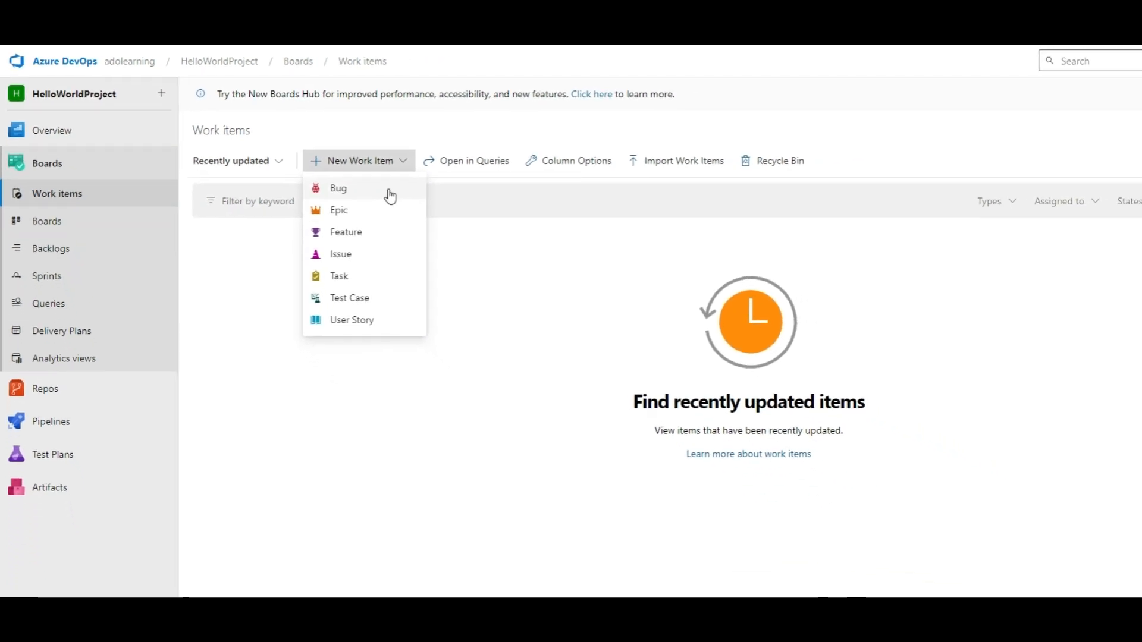
left_click(410, 375)
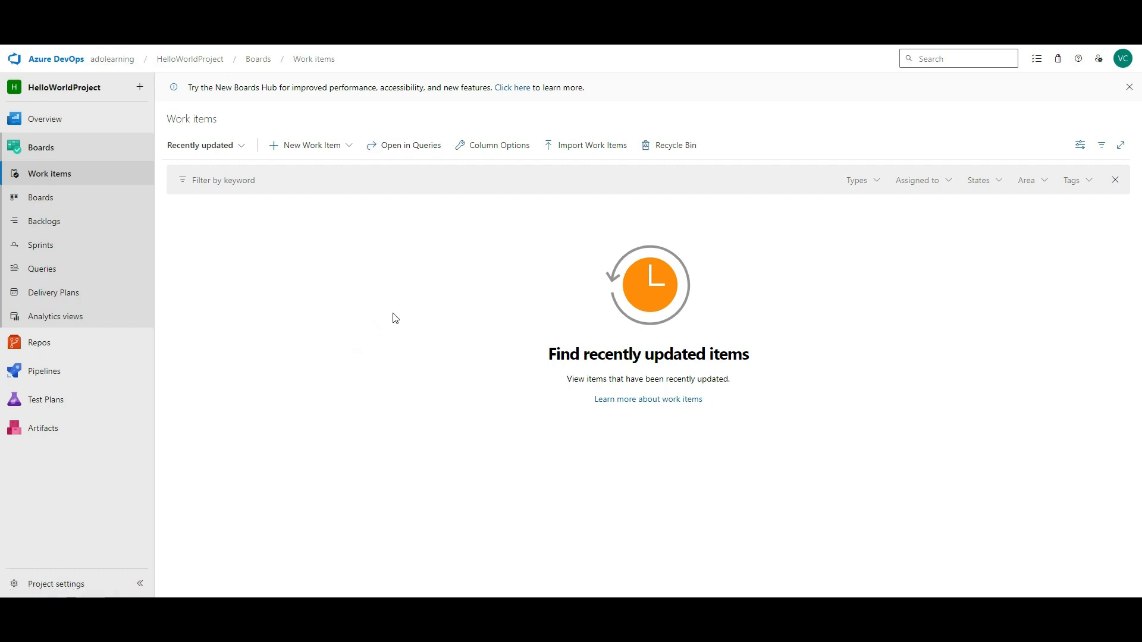
left_click(341, 144)
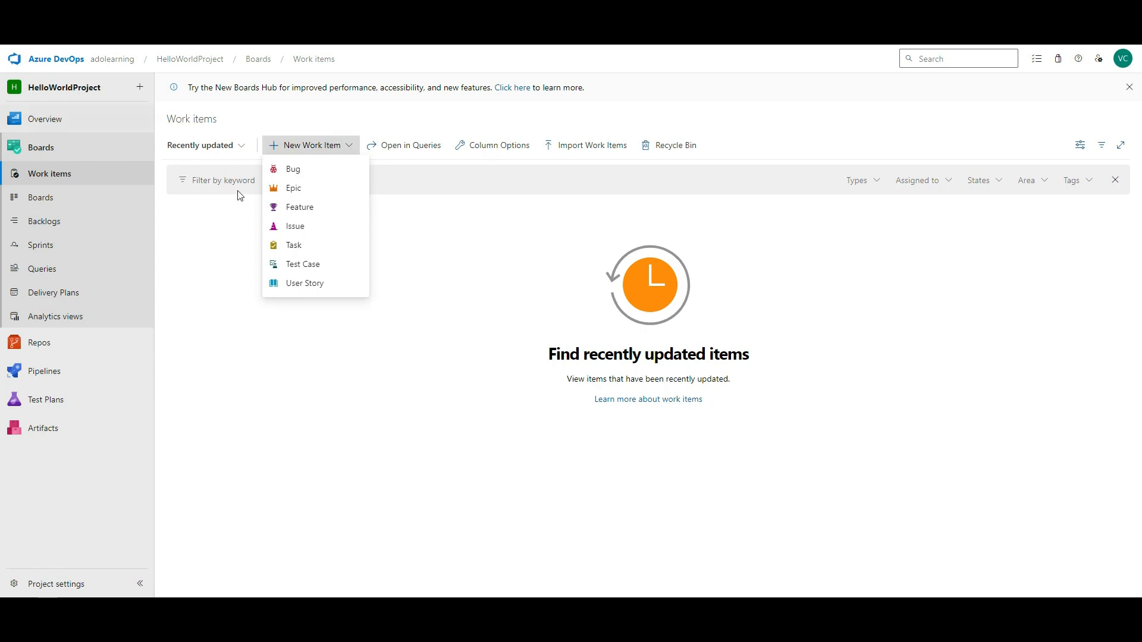
left_click(316, 173)
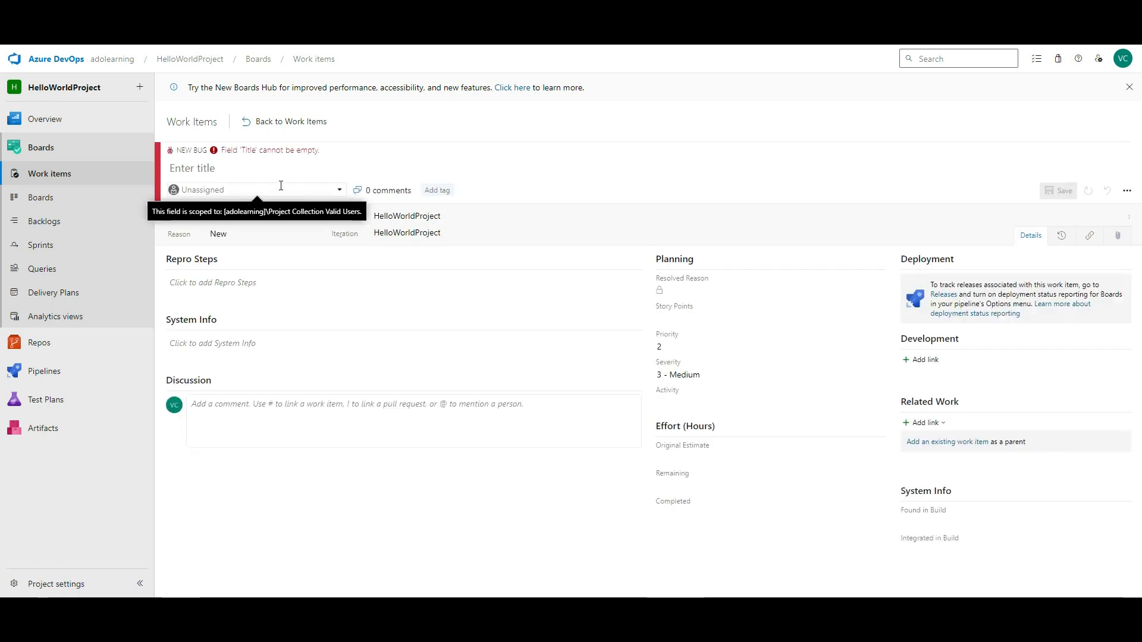
- Title the bug 'Demo Bug', add 'Demo' details and a discussion comment, and save it
left_click(220, 169)
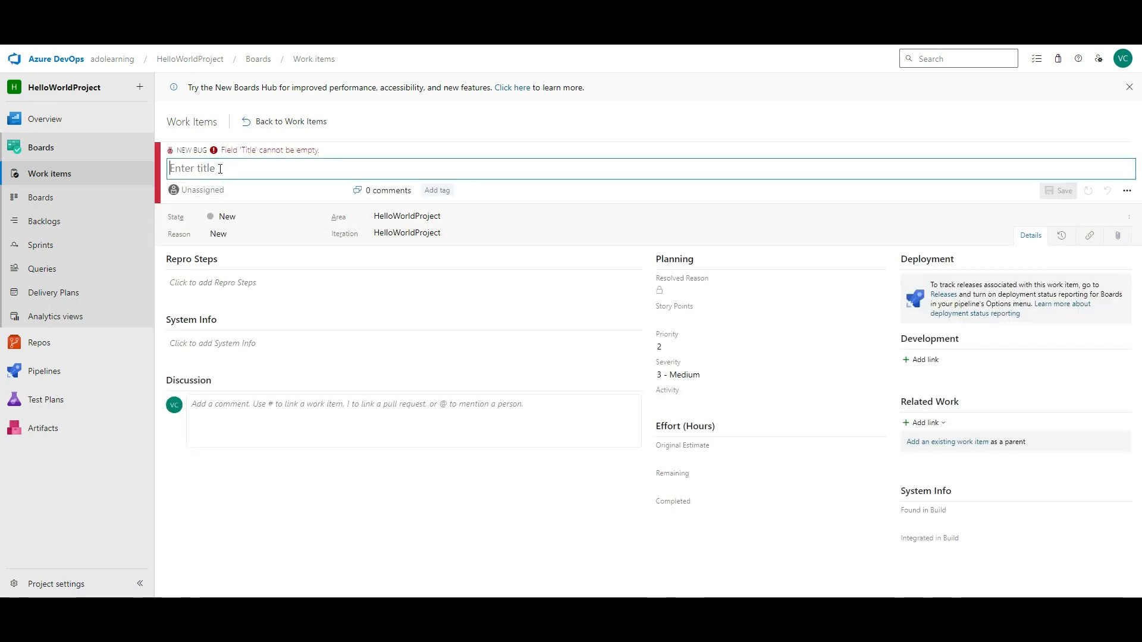
type("Demo Bug")
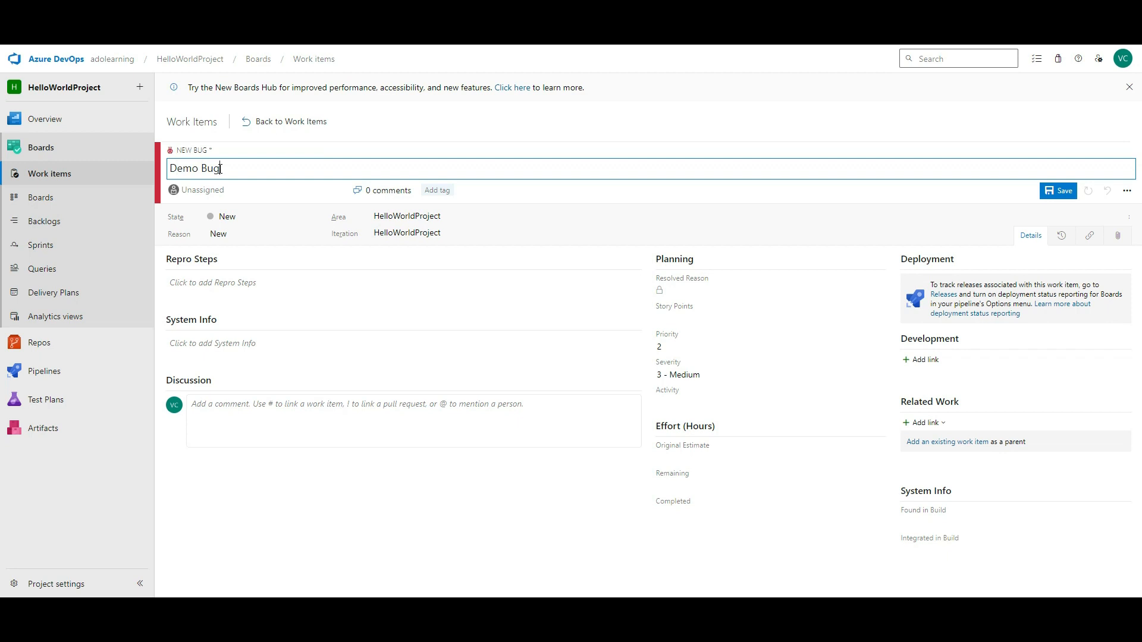
left_click(344, 345)
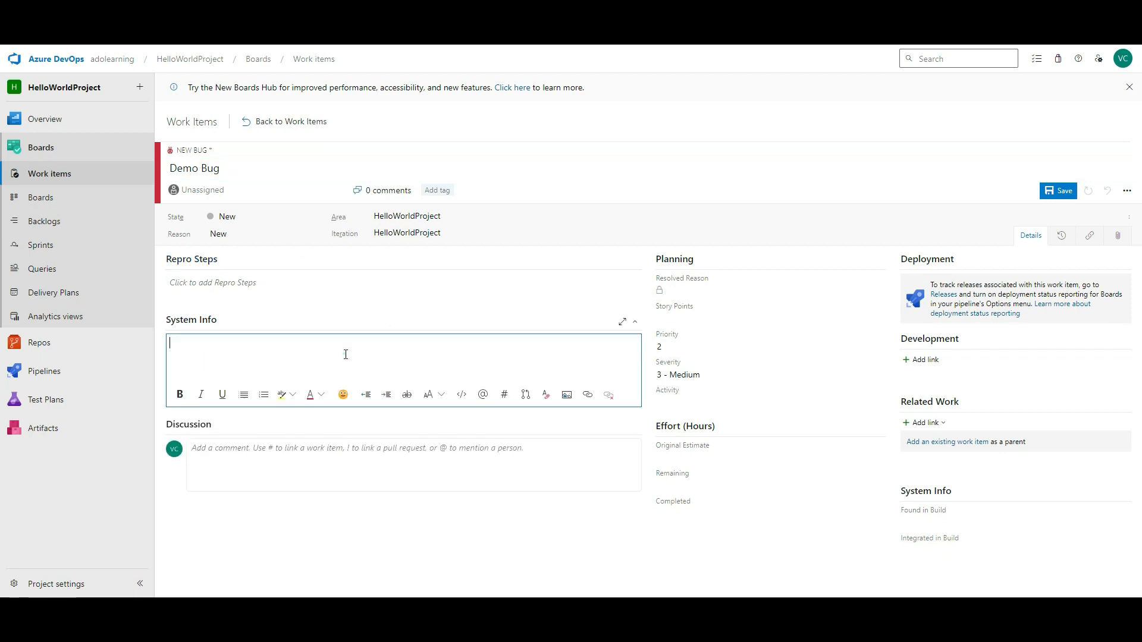
left_click(349, 294)
left_click(294, 399)
type("Demo")
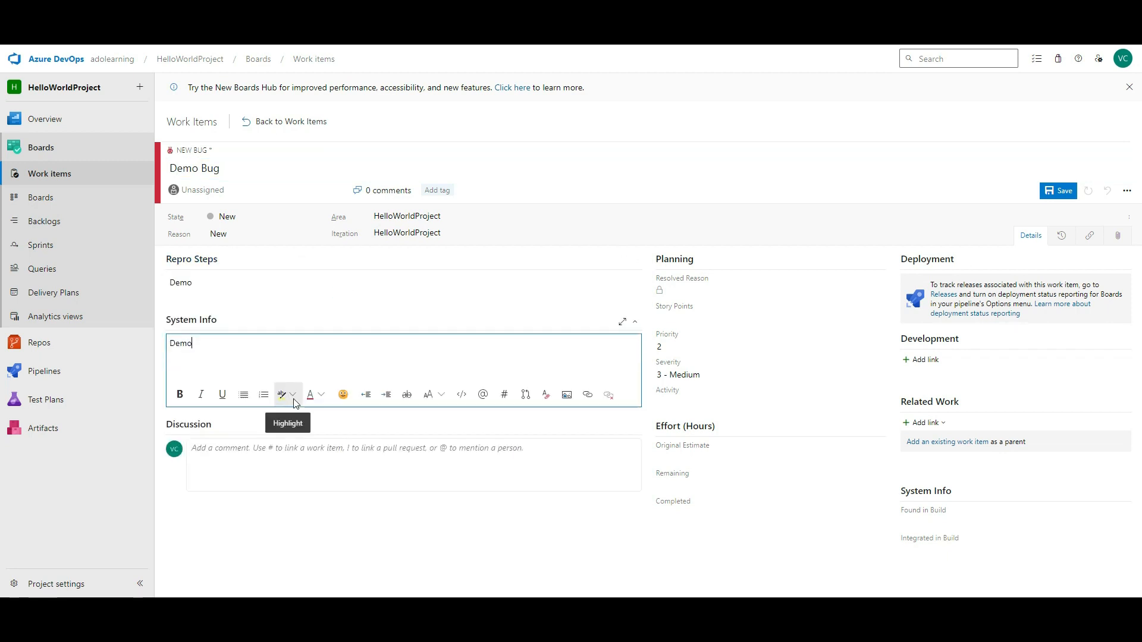
left_click(247, 449)
type("Demo")
left_click(295, 497)
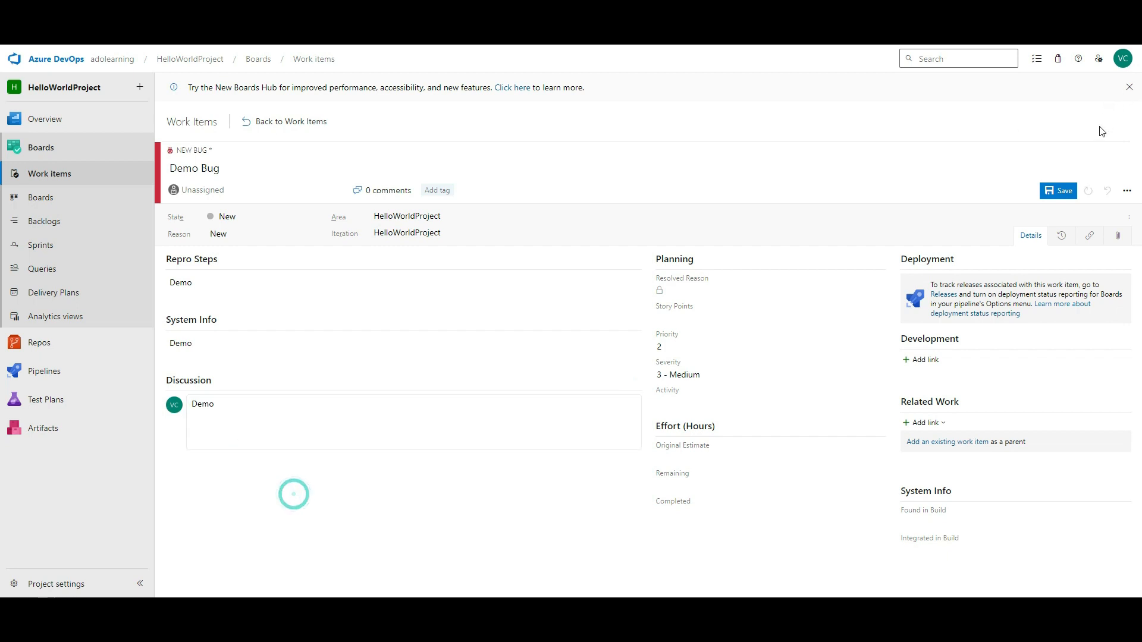
left_click(1068, 190)
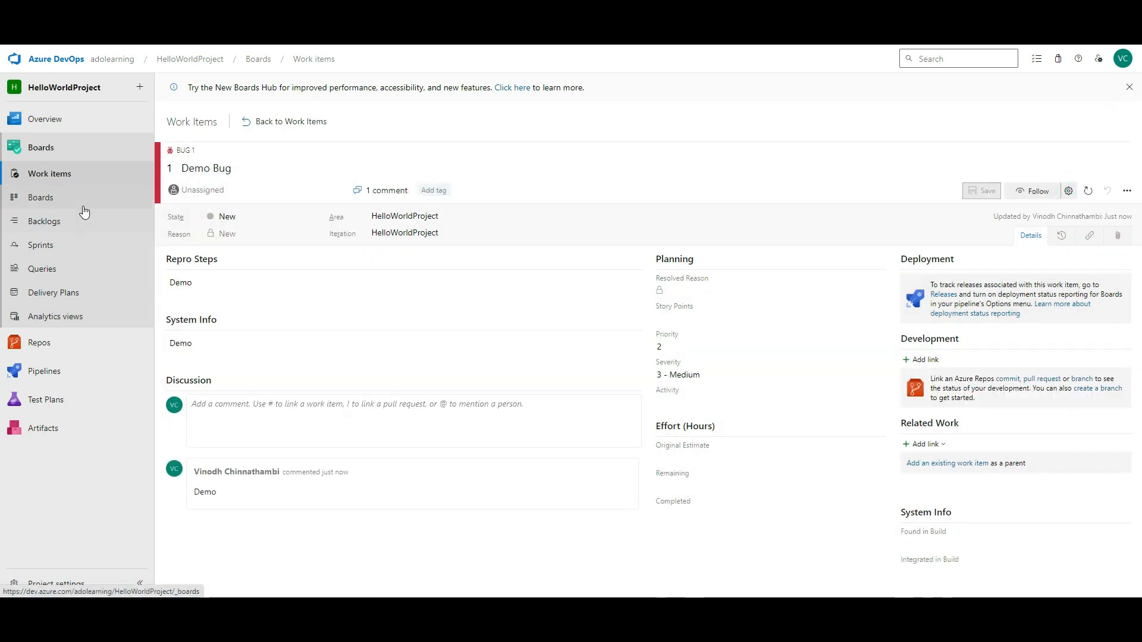
- Start a new user story titled 'Demo User Story' and write its description
left_click(63, 173)
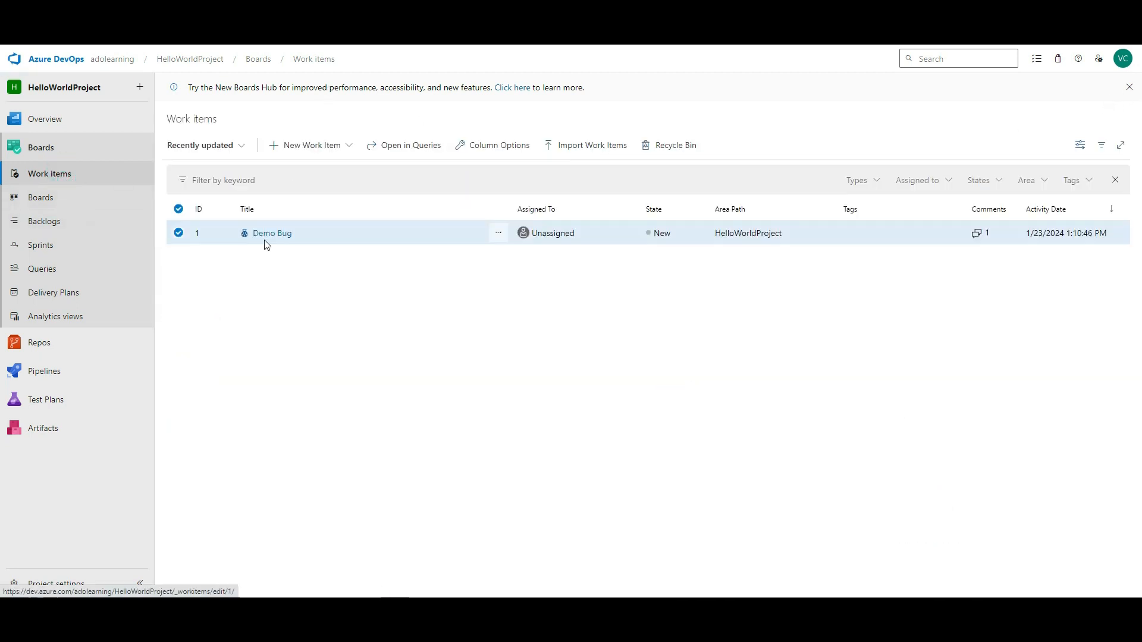
left_click(349, 147)
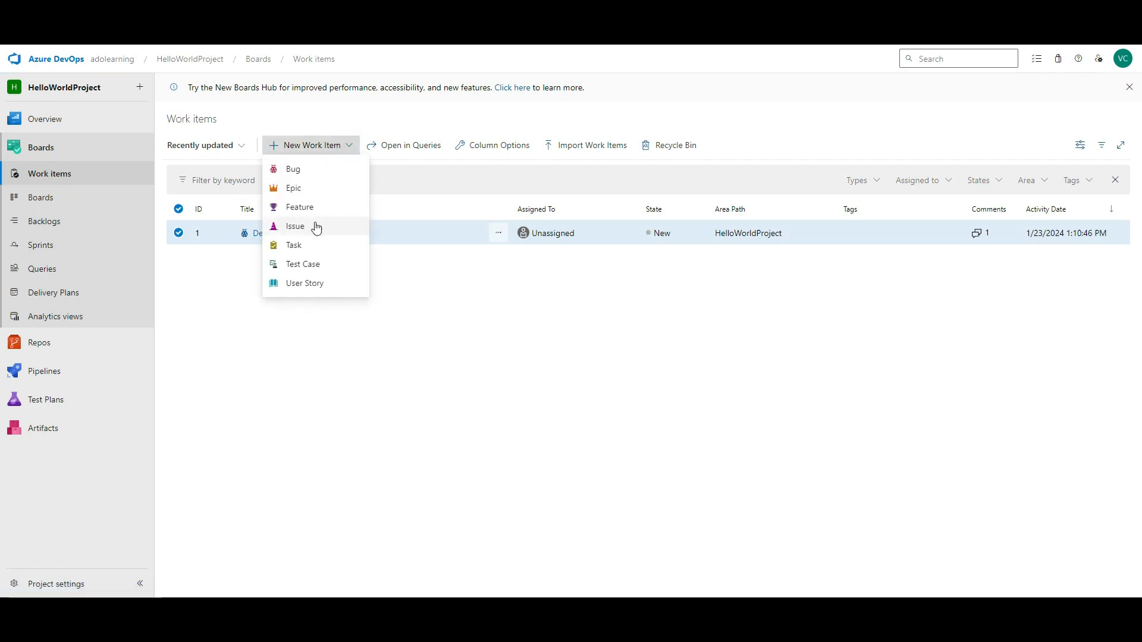
left_click(309, 284)
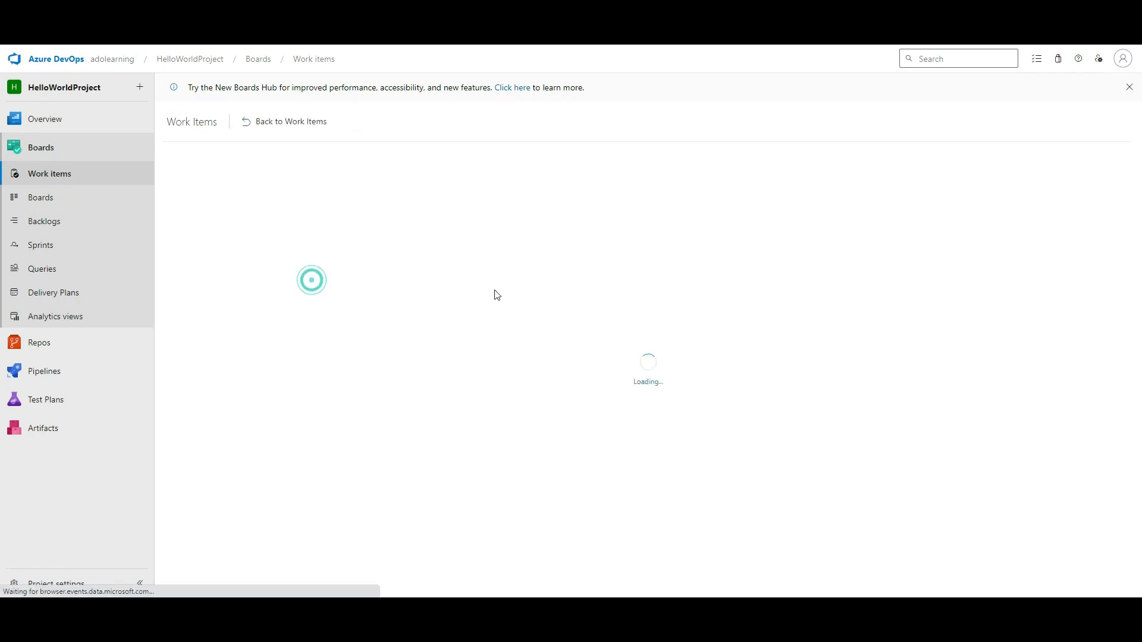
left_click(227, 172)
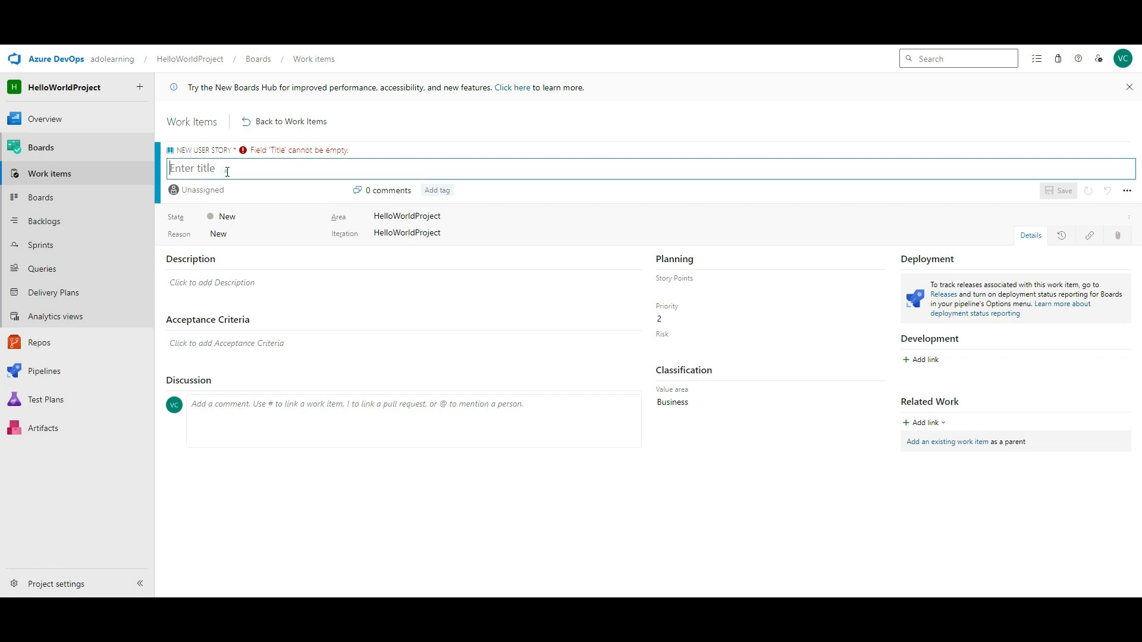
type("Demo User Story")
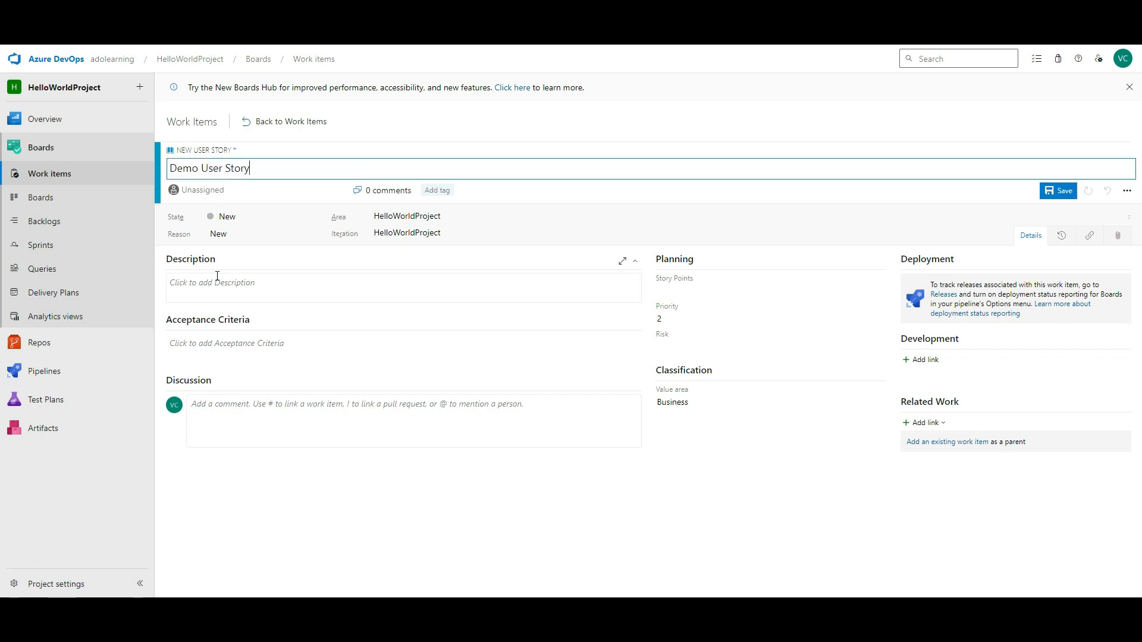
left_click(217, 276)
left_click(269, 172)
left_click(234, 290)
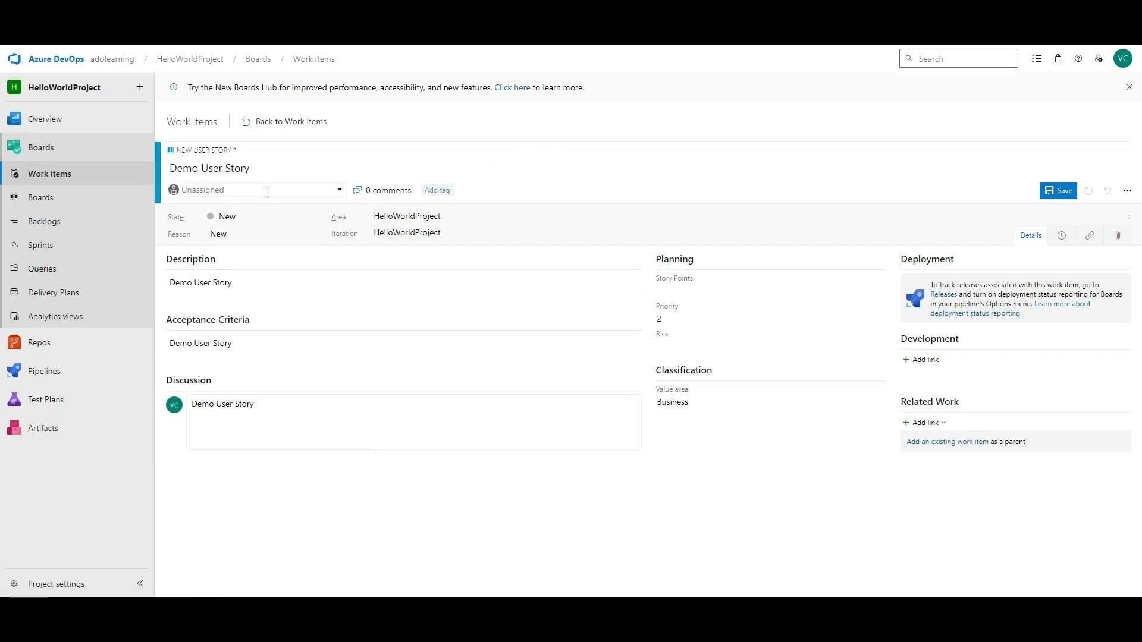
- Assign the story to the suggested user, tag it Dev-Ticket, save it, and return to Work items
left_click(267, 190)
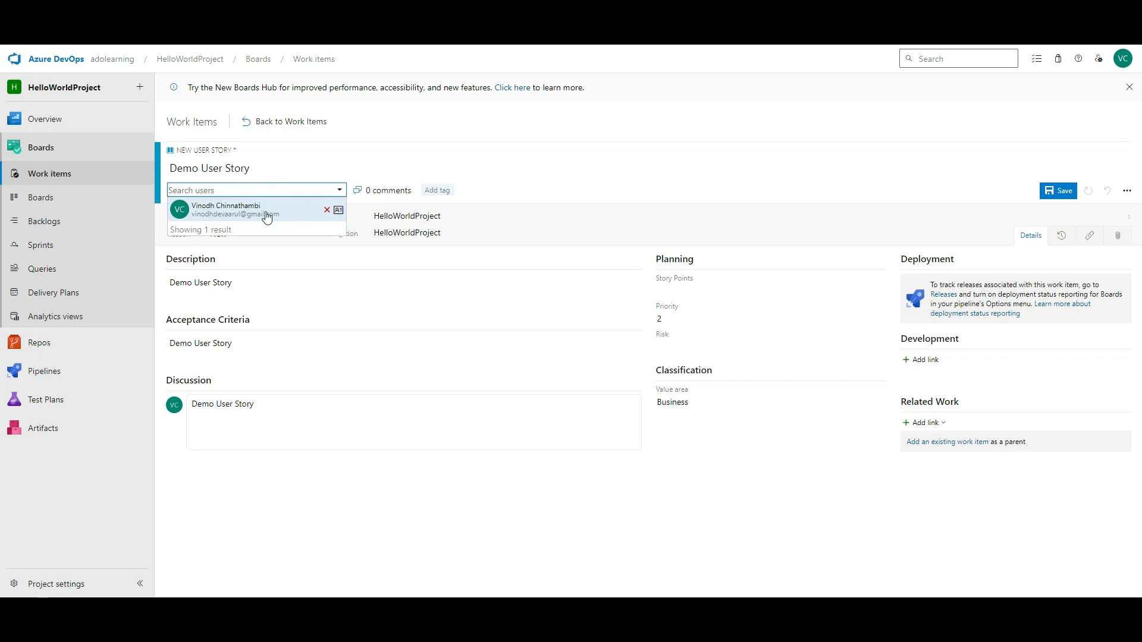
left_click(267, 216)
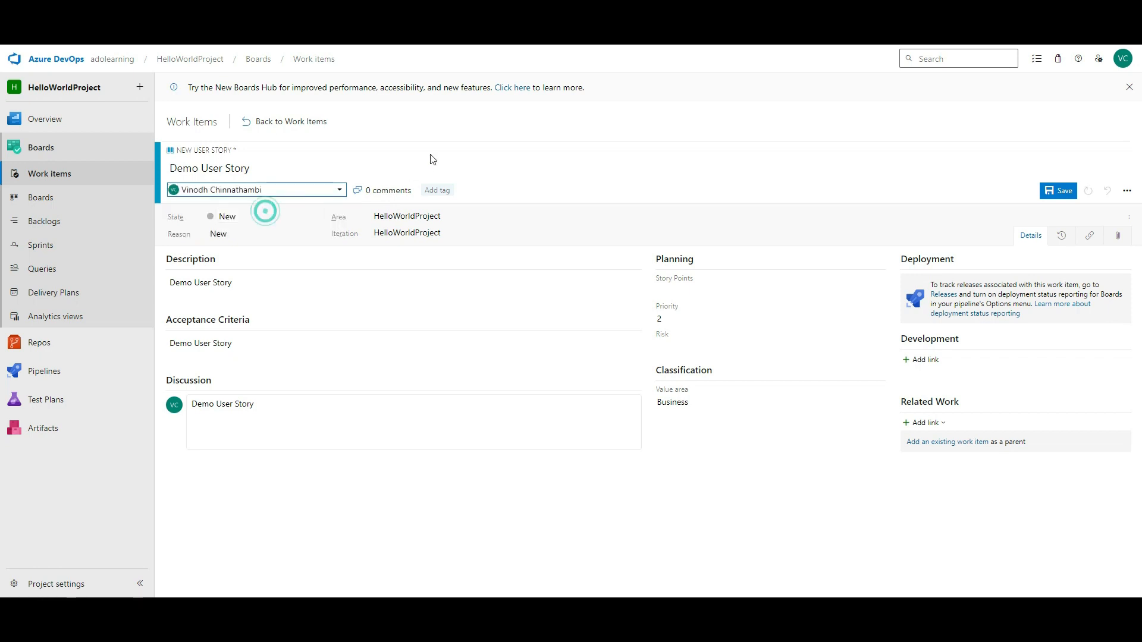
left_click(446, 196)
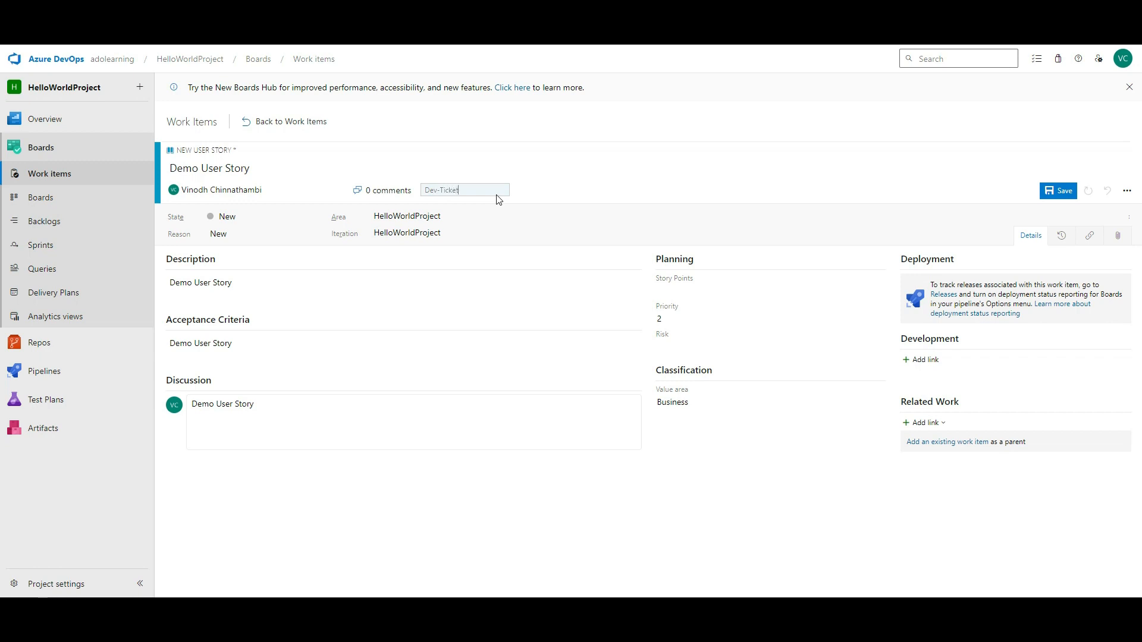
type("Dev-Ticket")
left_click(693, 169)
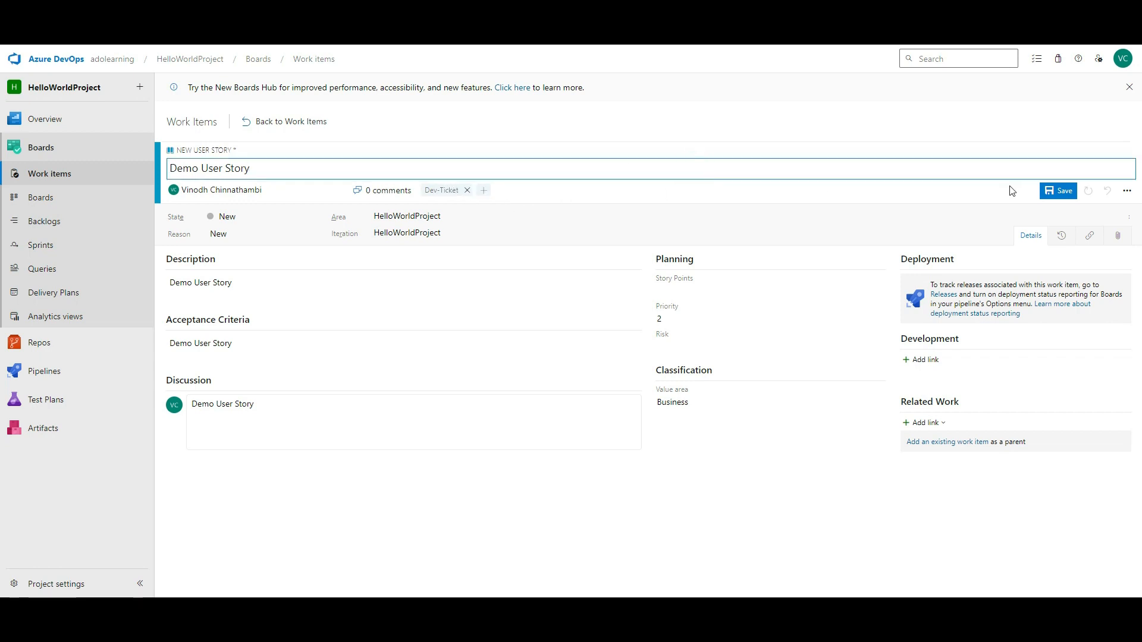
left_click(1060, 192)
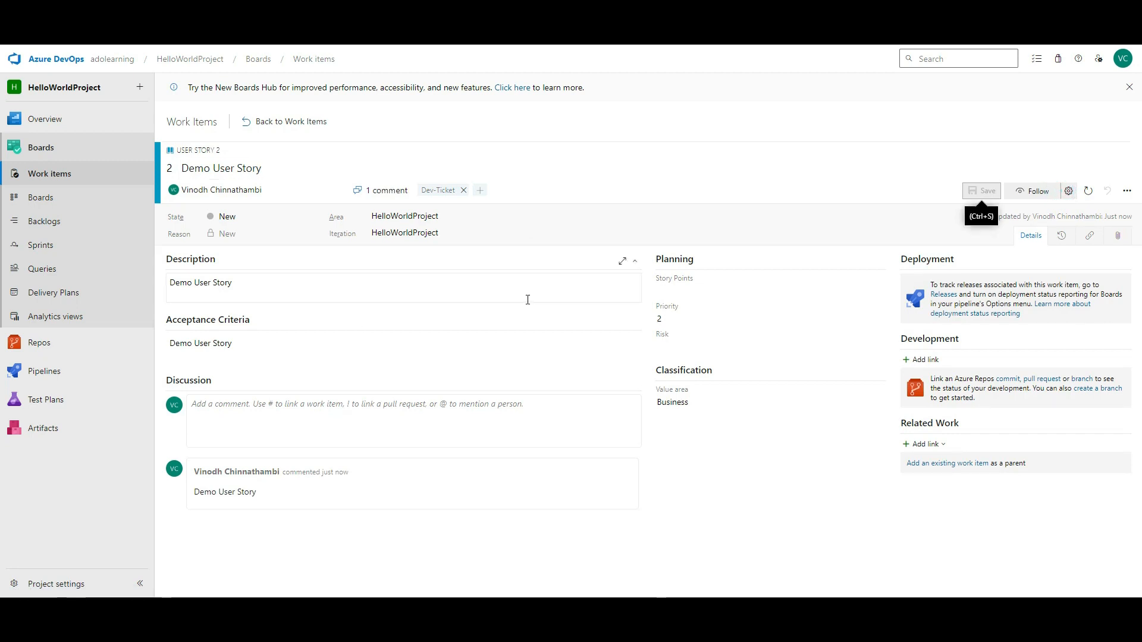
left_click(78, 178)
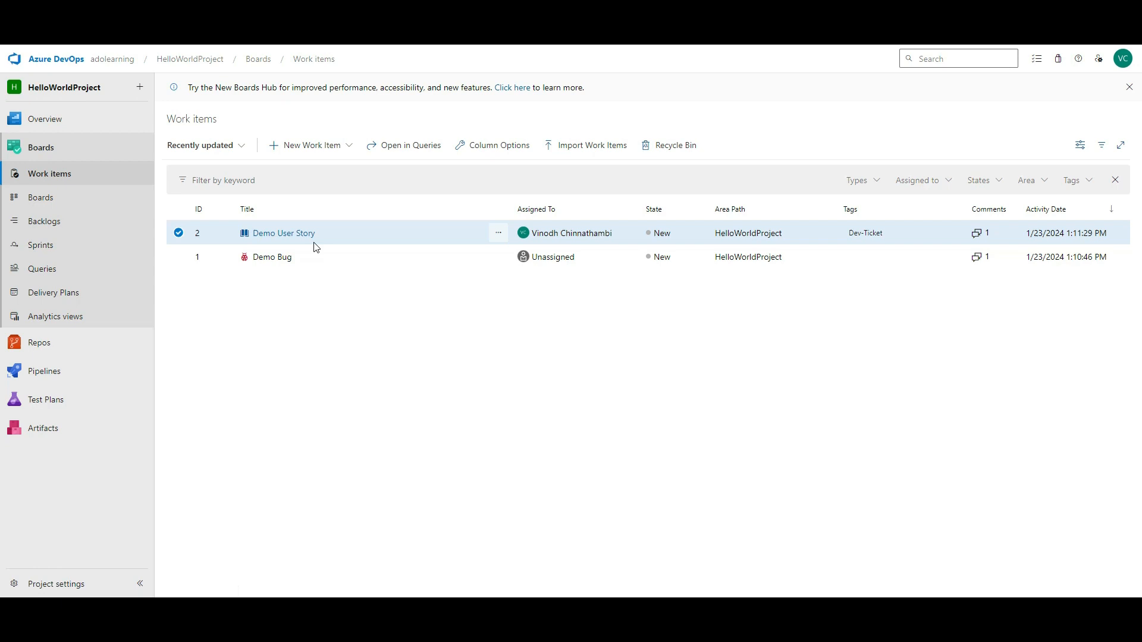
- On the Kanban board, skip the welcome tour and move Demo User Story to Active, Closed, then back to New
left_click(60, 203)
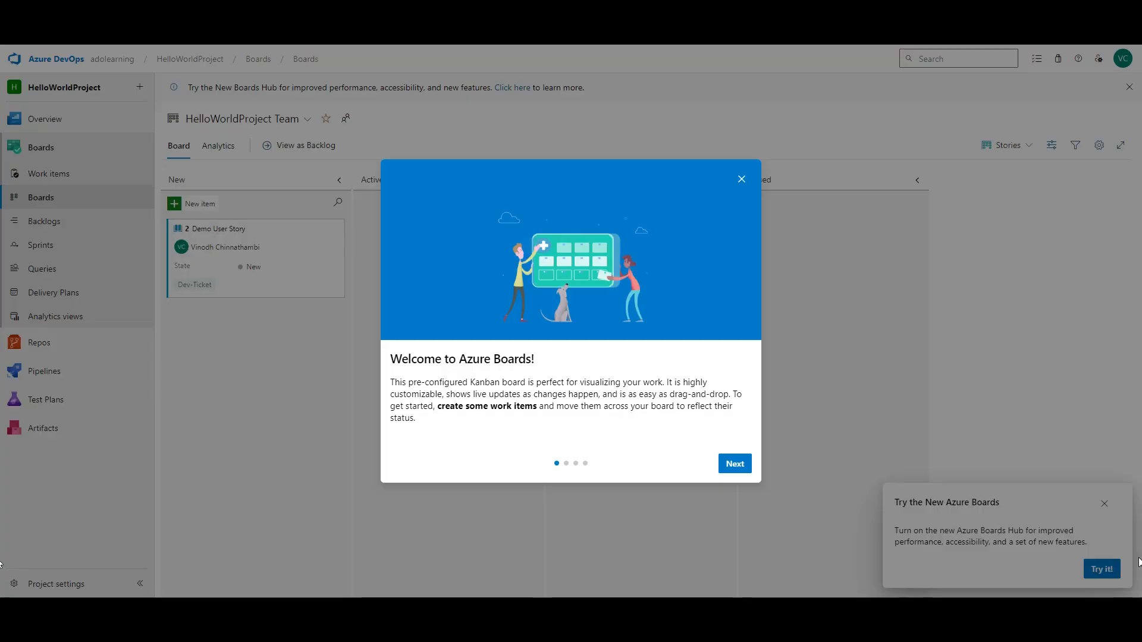
left_click(740, 469)
left_click(739, 469)
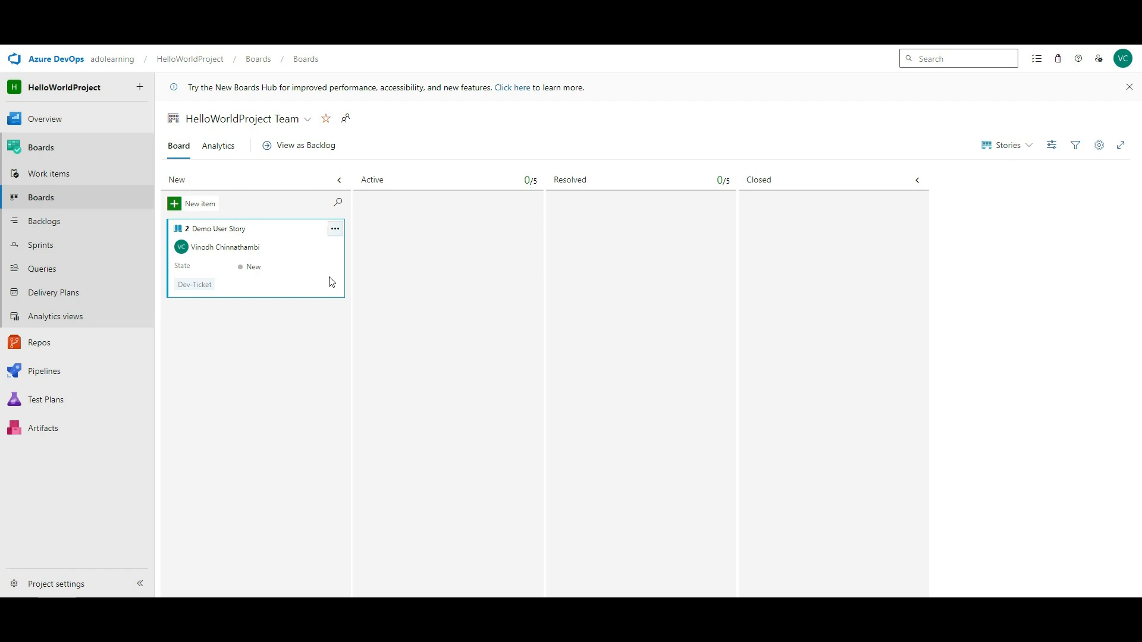
left_click_drag(332, 282, 532, 281)
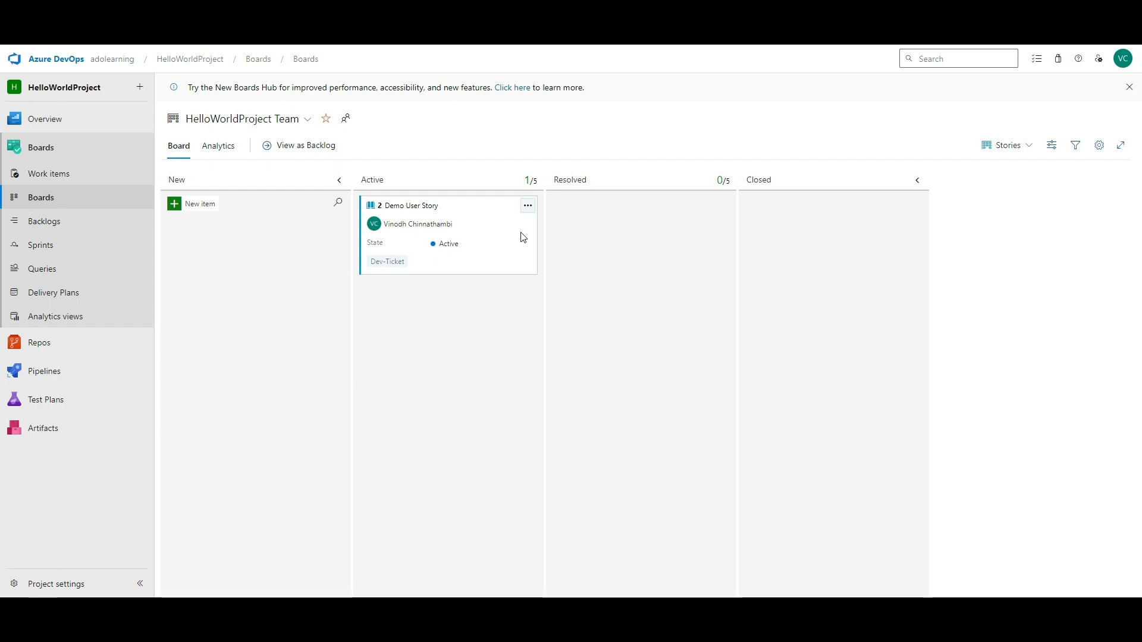
left_click_drag(504, 221, 845, 255)
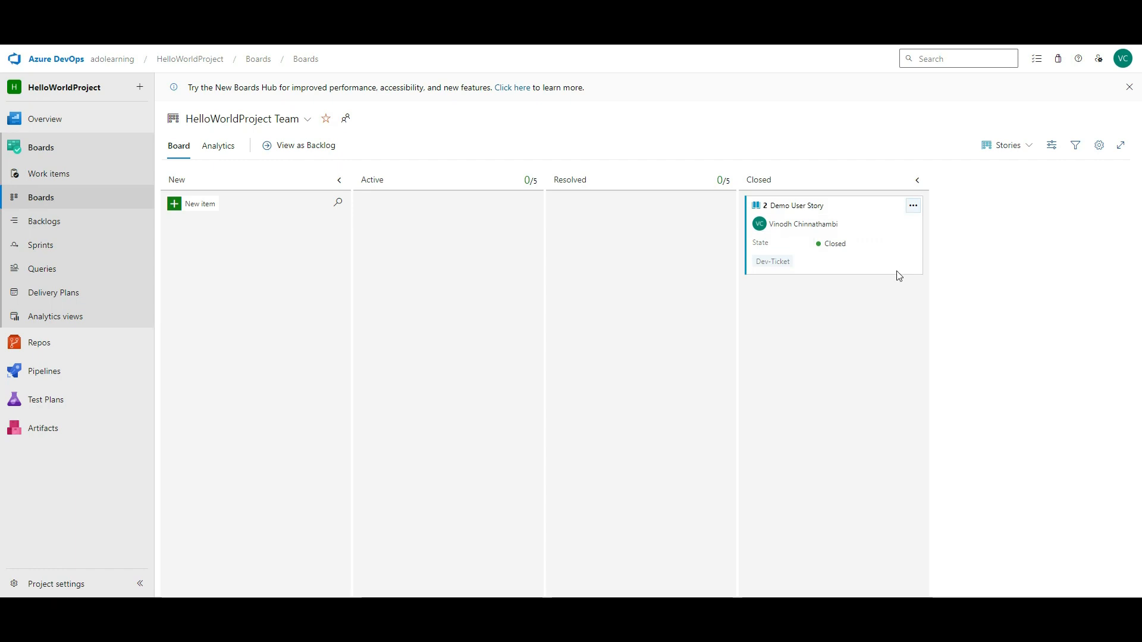
left_click_drag(899, 273, 342, 285)
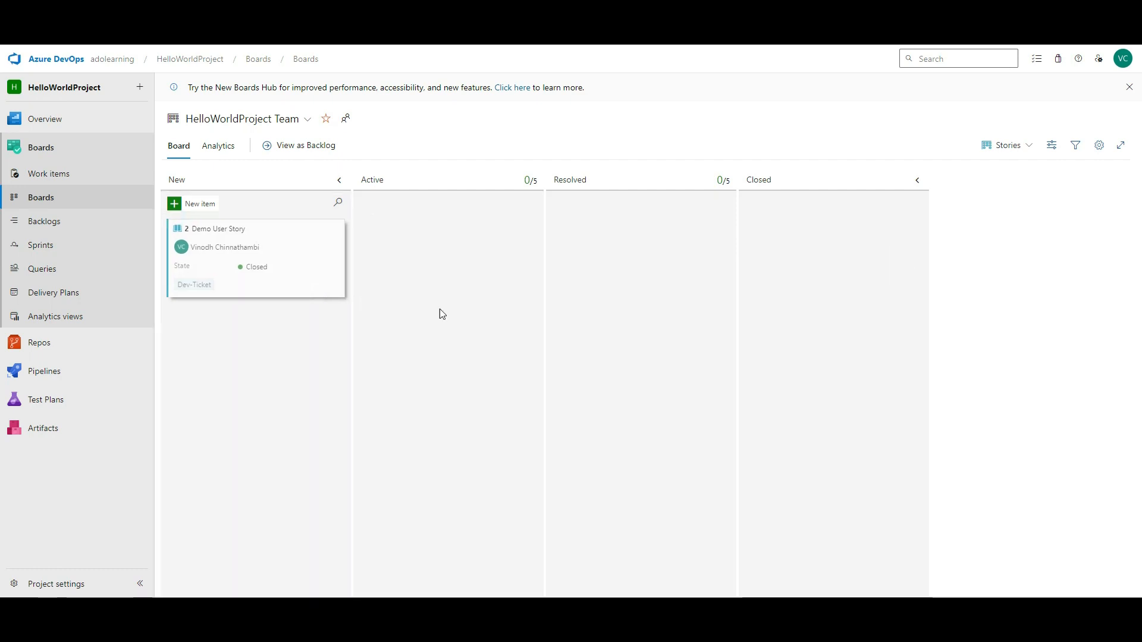
left_click(1099, 145)
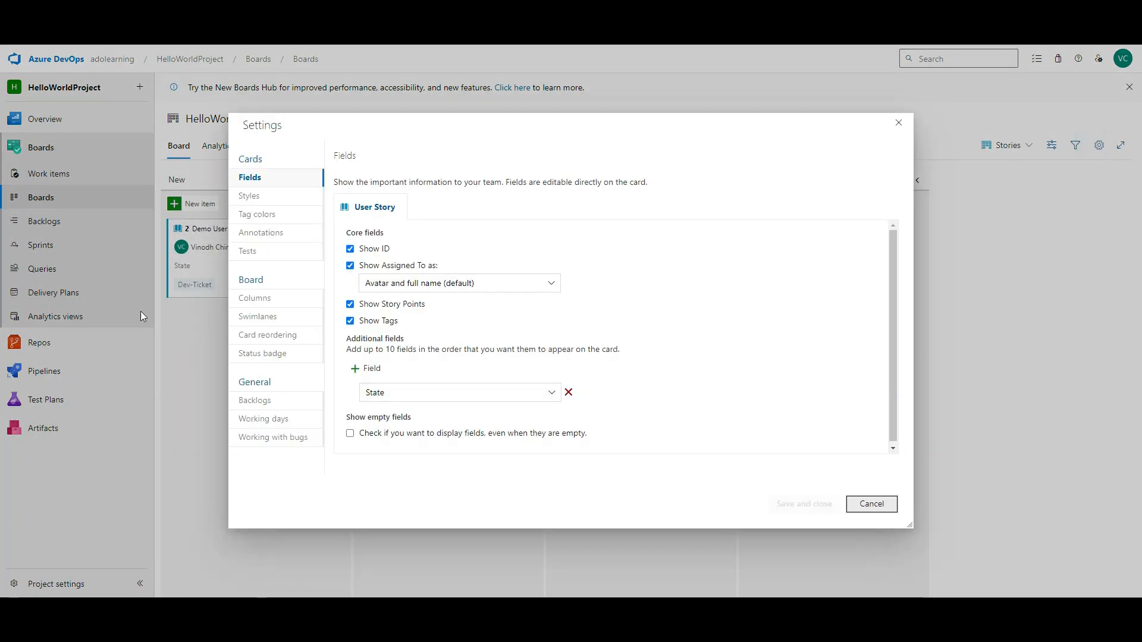
- Review the Active and Resolved column settings, leaving the Active column named Active
left_click(262, 299)
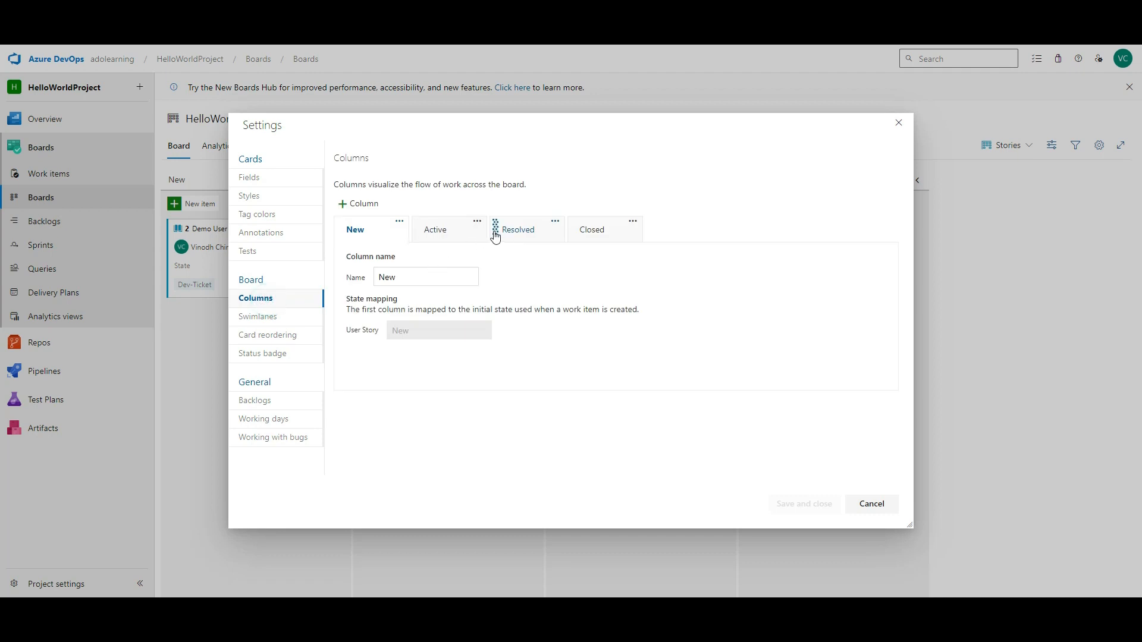
left_click(462, 232)
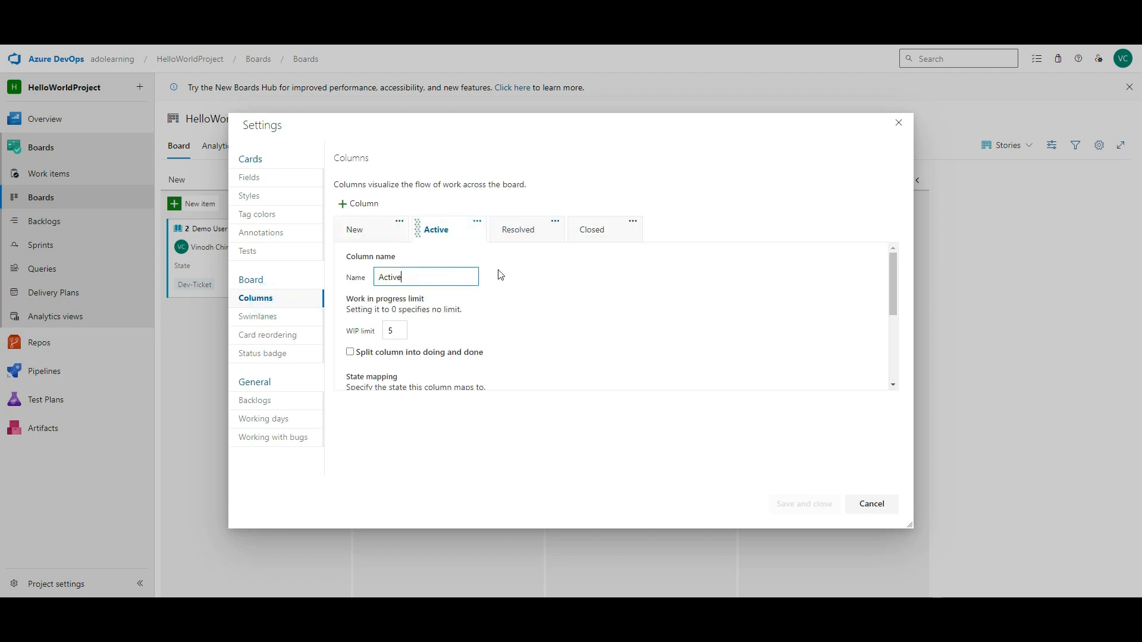
left_click(548, 233)
double_click(429, 277)
left_click(442, 237)
double_click(415, 279)
type("Testi")
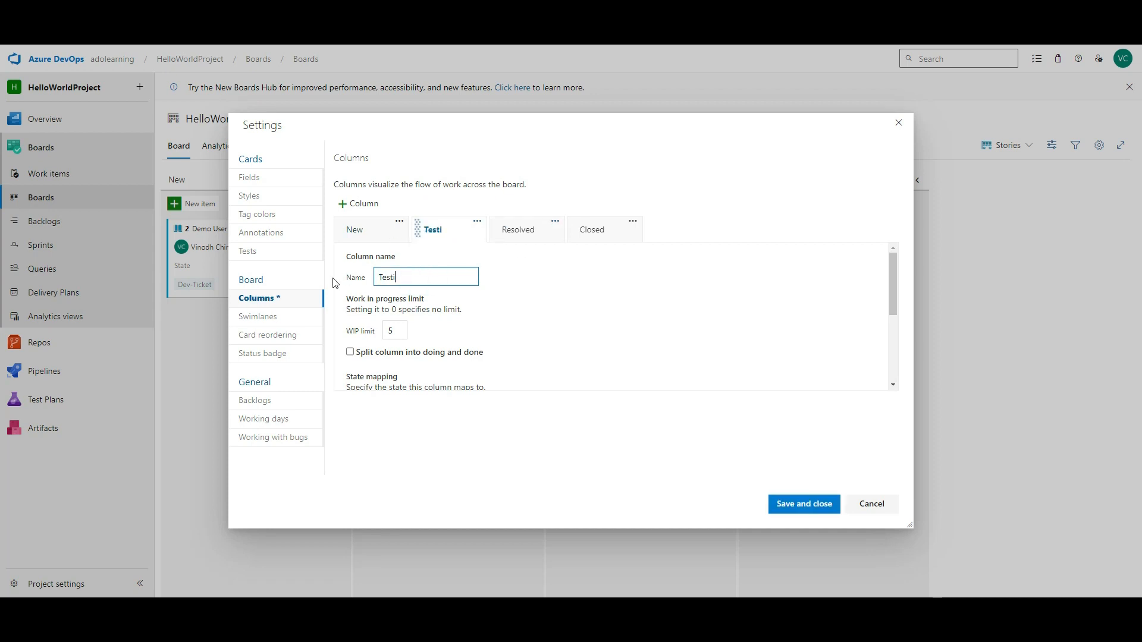
key("Escape")
left_click(680, 352)
double_click(432, 277)
type("Active")
- Add a column named Testing right after Active and save the board settings
left_click(577, 309)
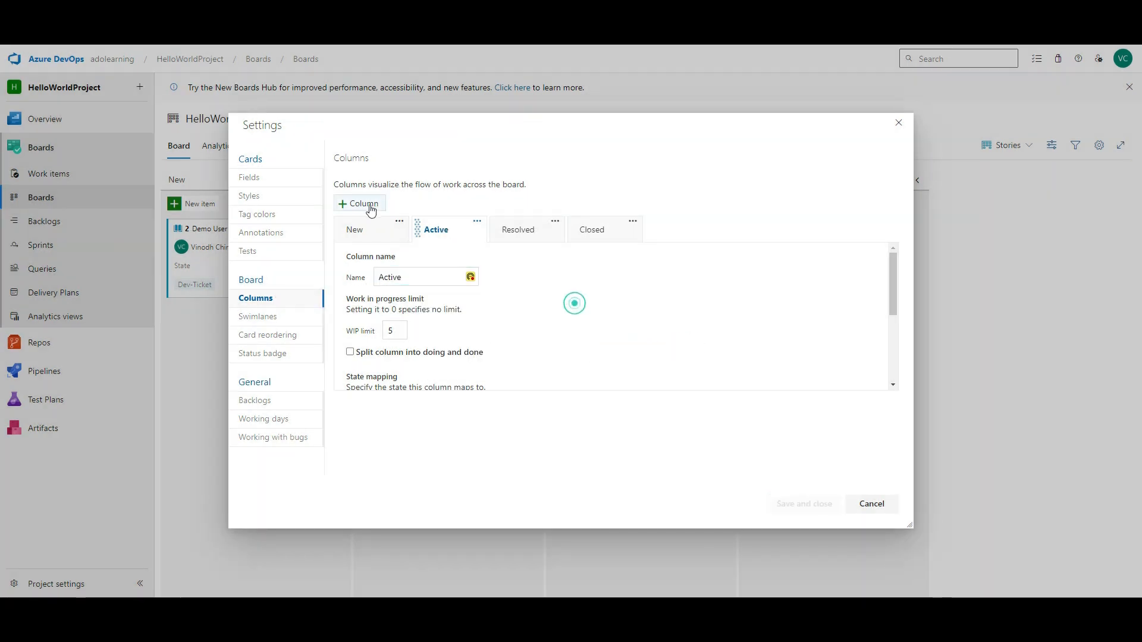
left_click(366, 204)
left_click_drag(460, 235, 530, 231)
triple_click(446, 277)
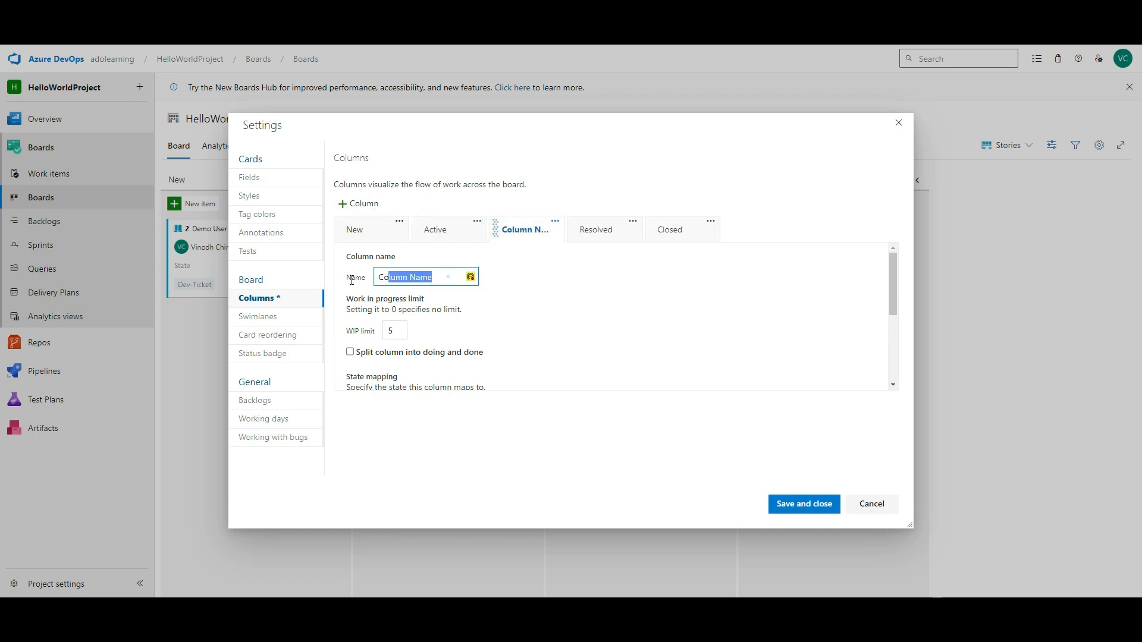
type("Testing")
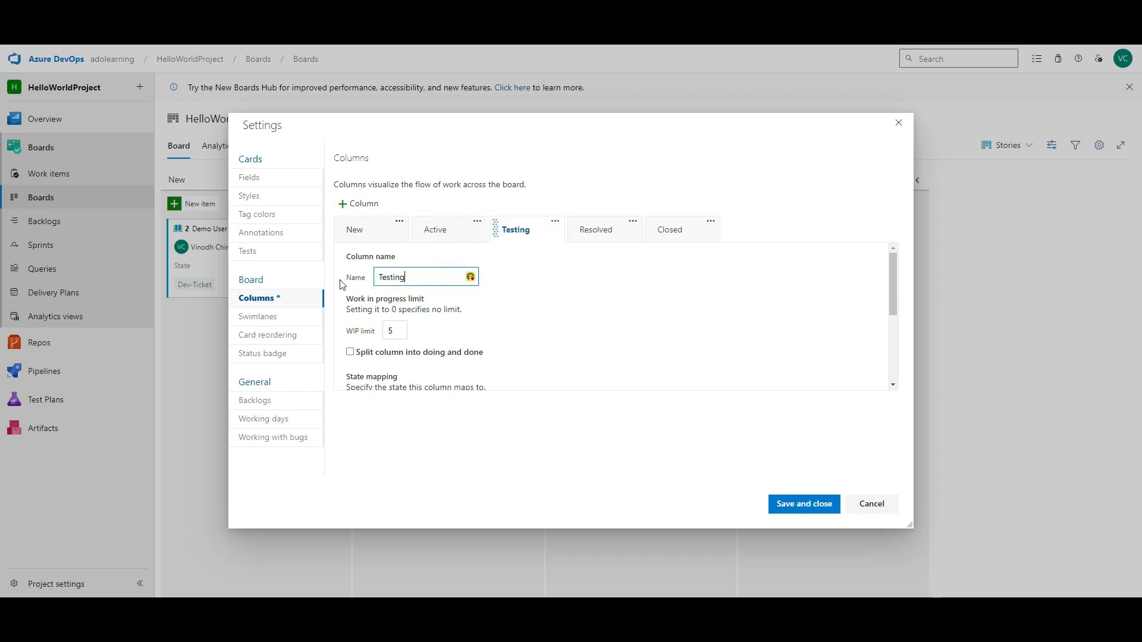
left_click(793, 505)
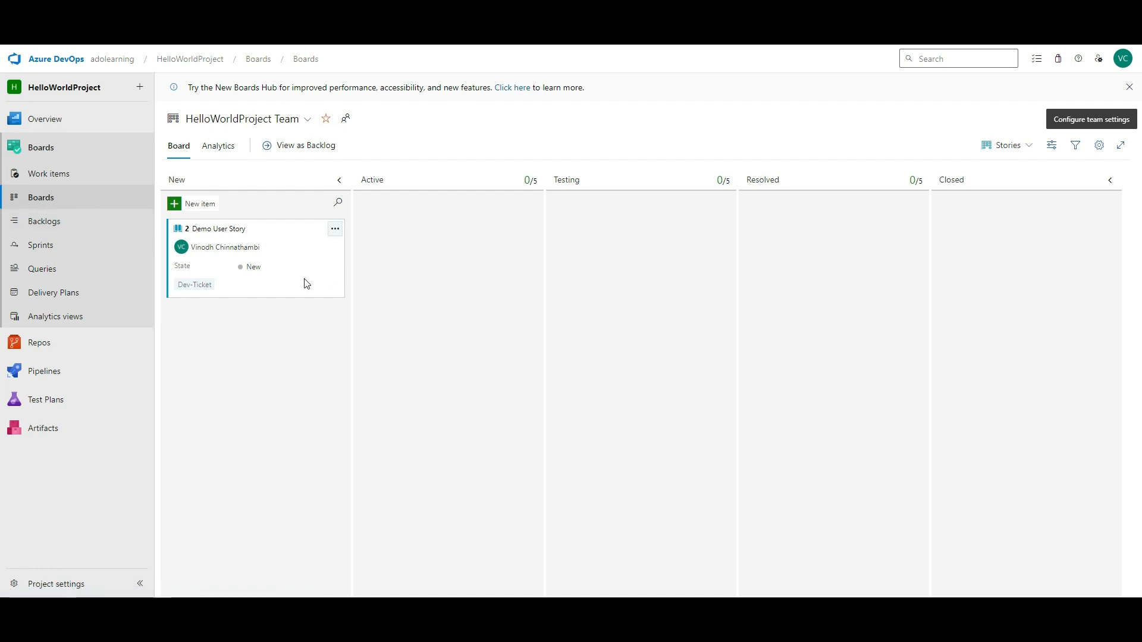
- Visit the team backlog, dismiss its tips, and open the Sprints page for Iteration 1
left_click(1029, 149)
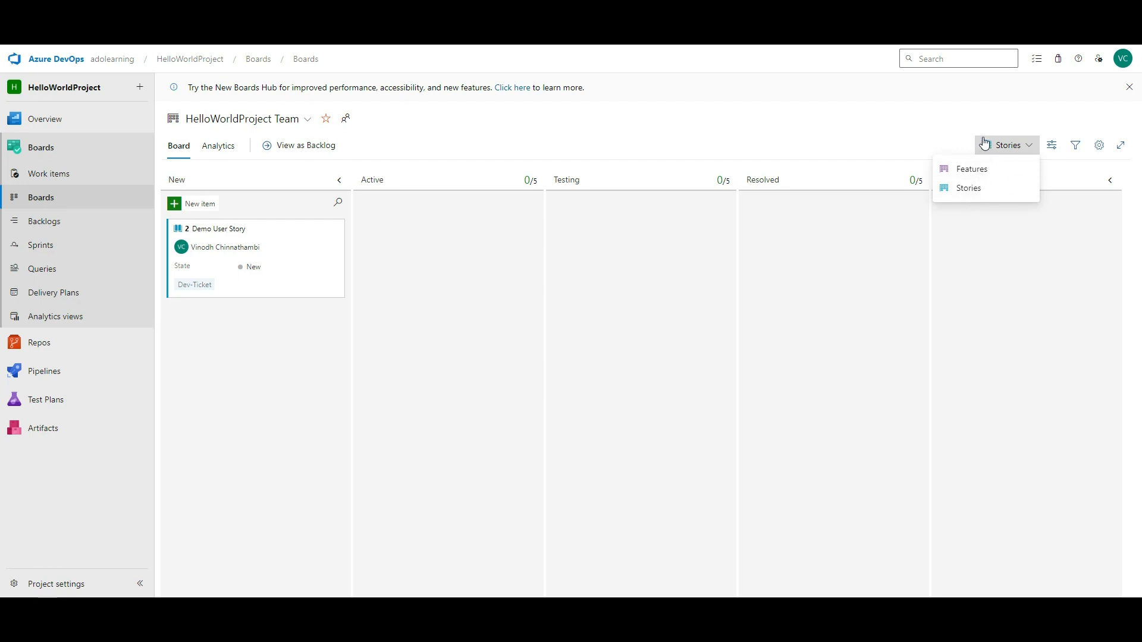
left_click(790, 127)
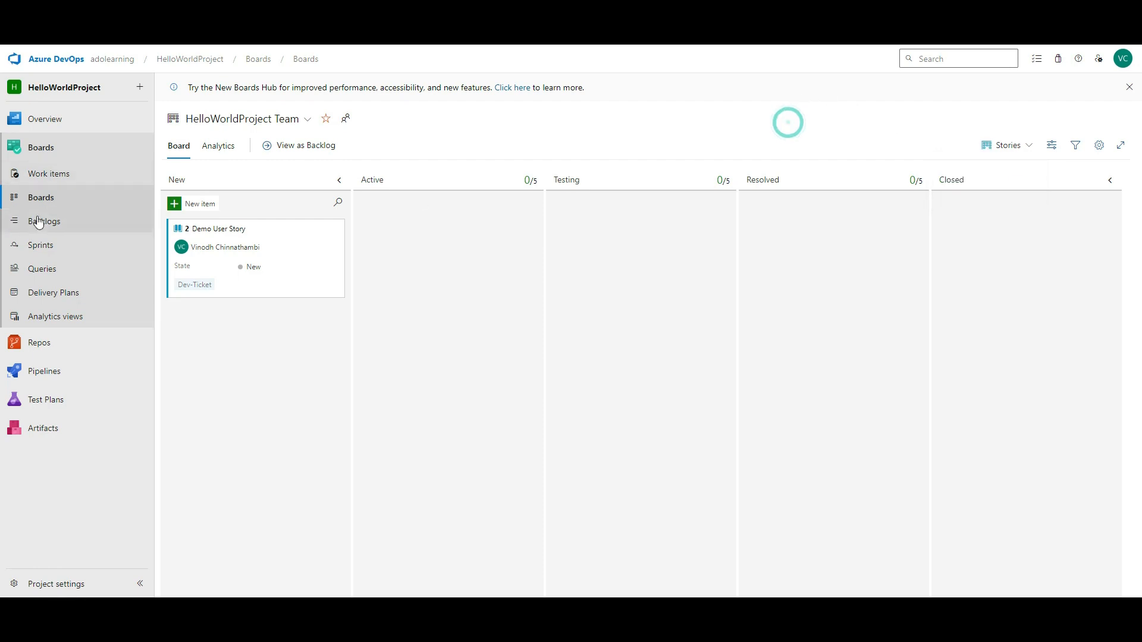
left_click(39, 220)
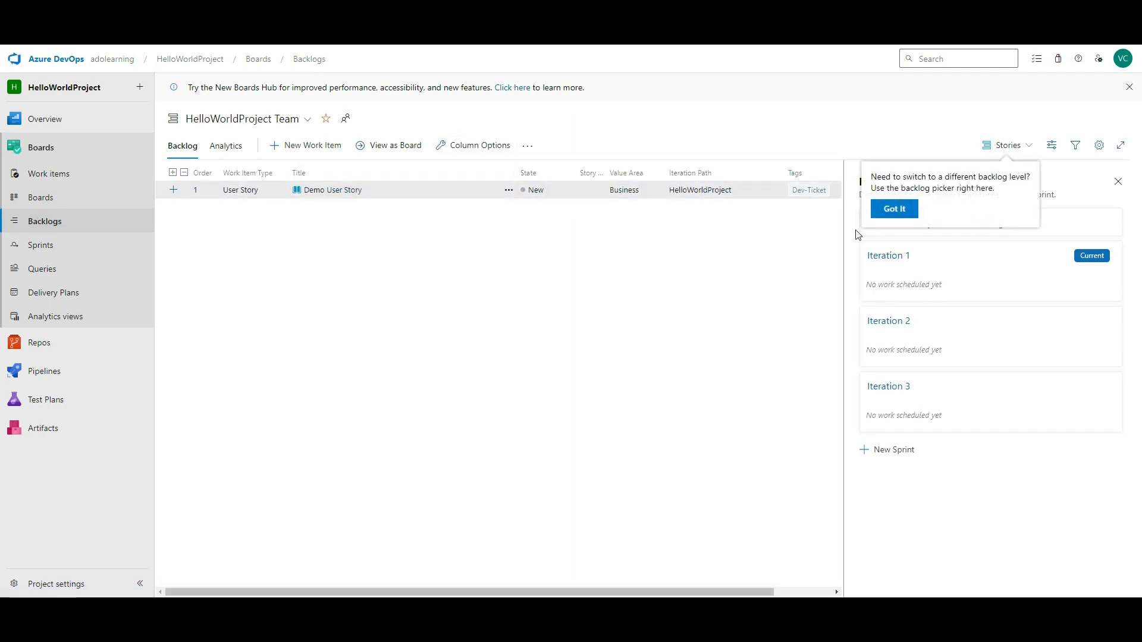
left_click(893, 212)
left_click(1023, 145)
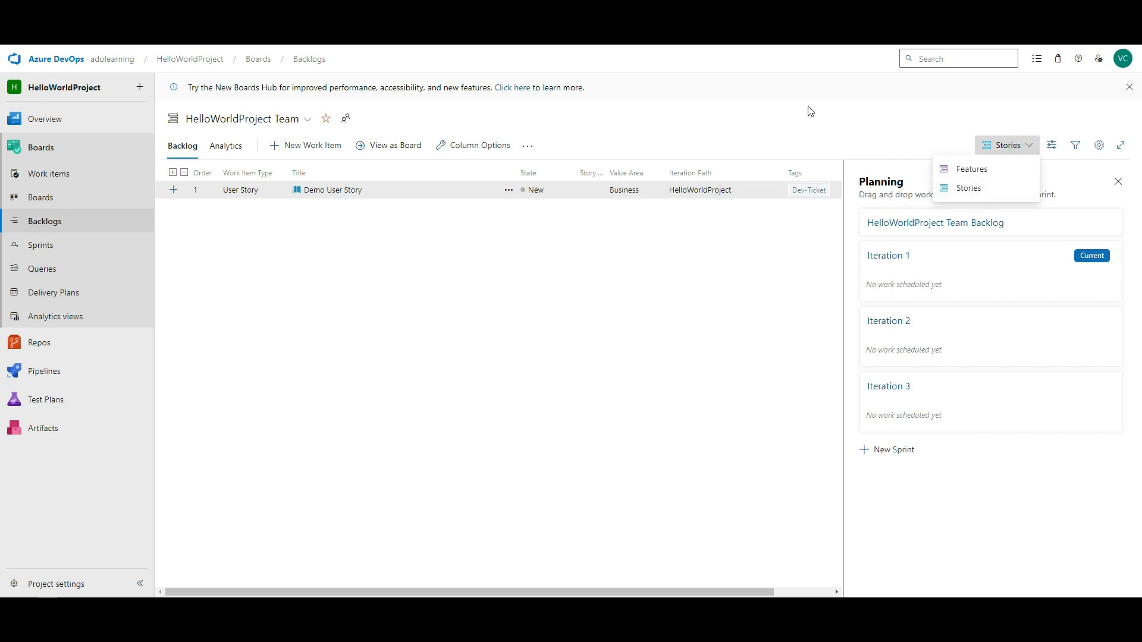
left_click(794, 134)
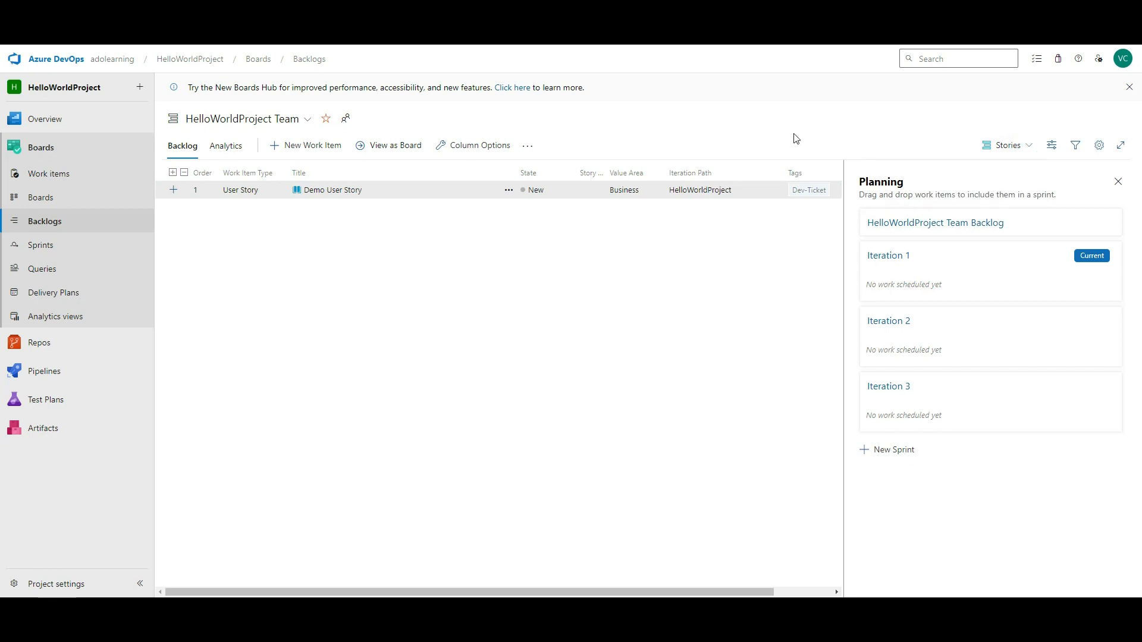
left_click(67, 245)
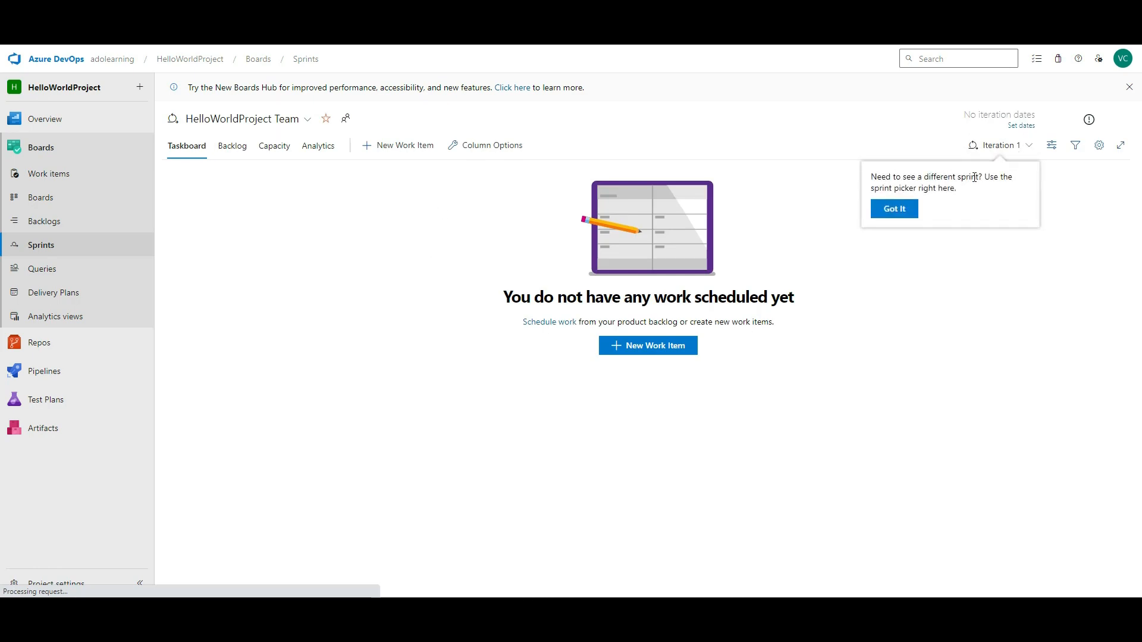
left_click(913, 217)
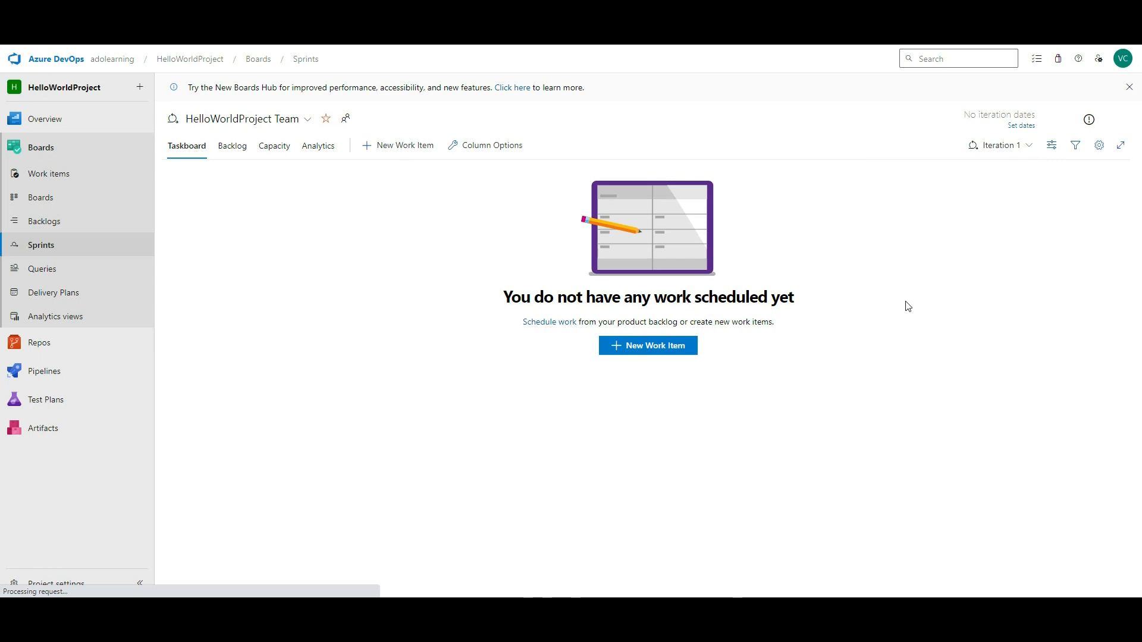
- Create a new sprint named Sprint 1 from 29/01/2024 to 09/02/2024
left_click(1027, 147)
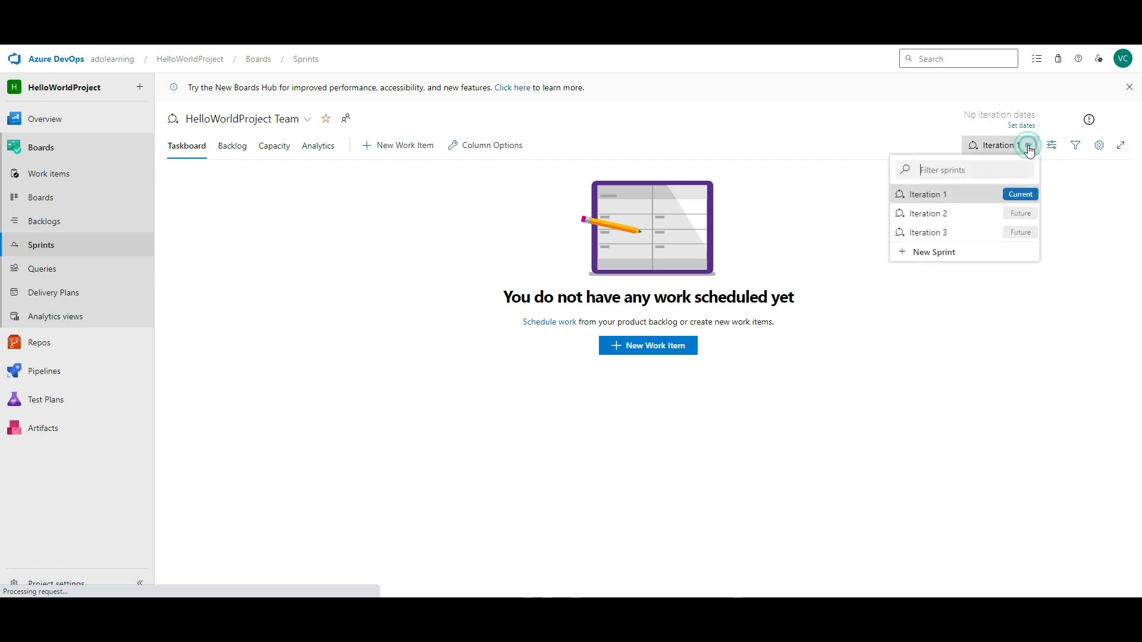
left_click(932, 254)
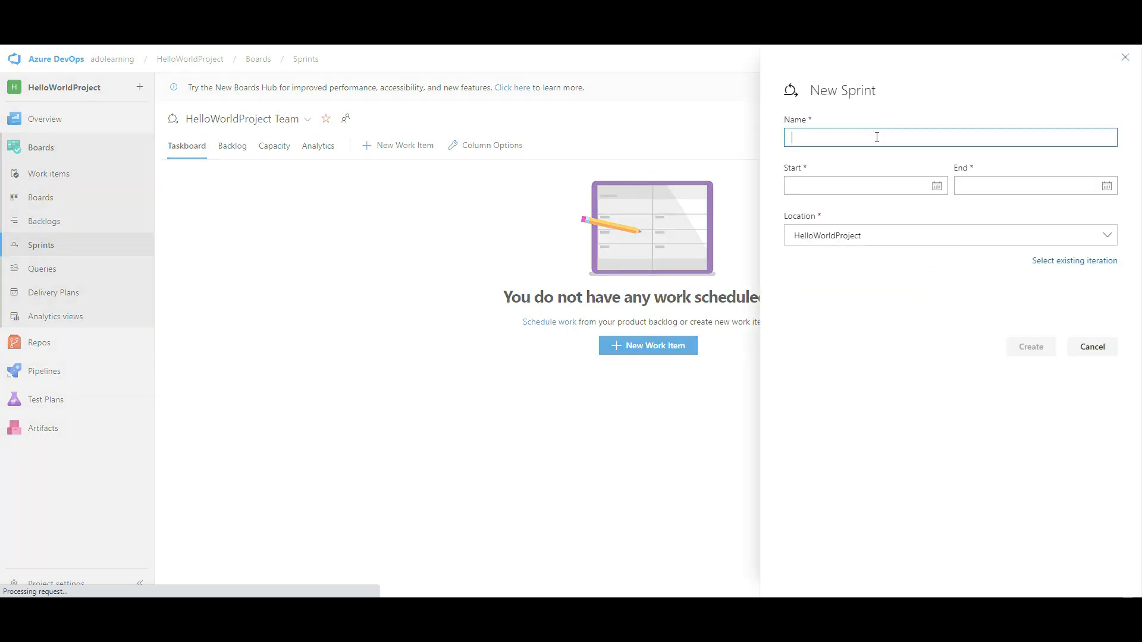
type("Spri")
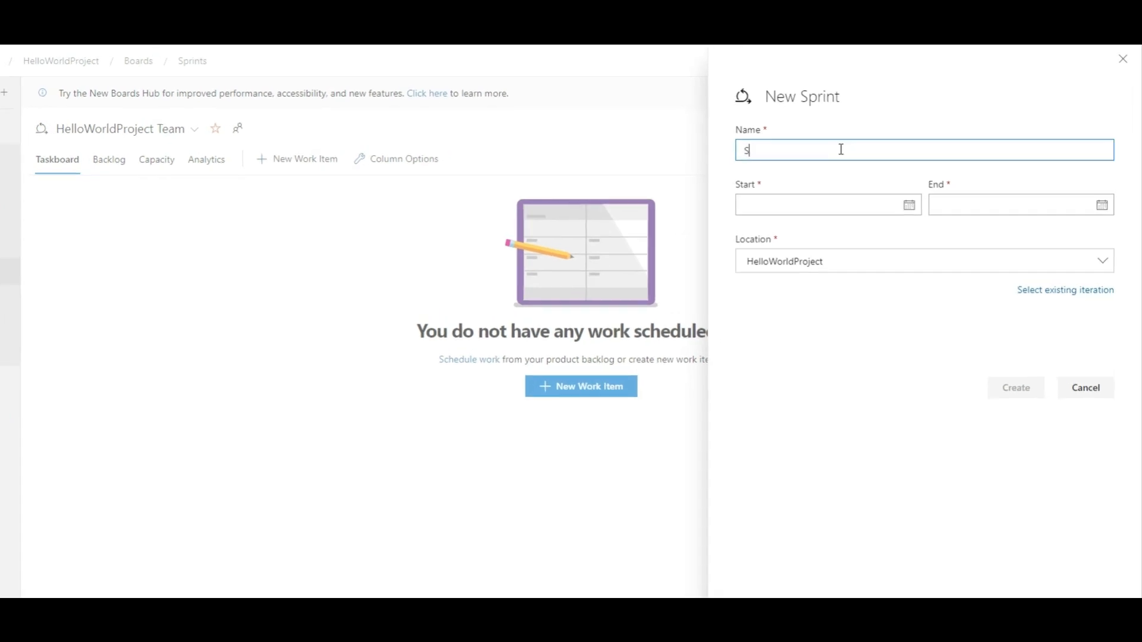
type("nt 1")
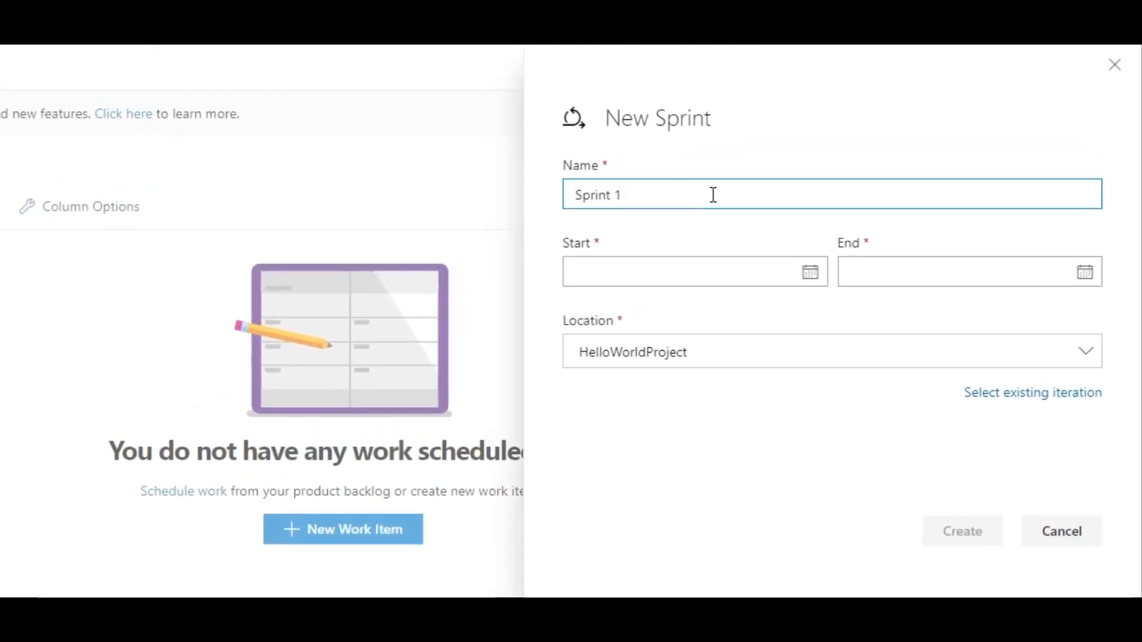
left_click(813, 274)
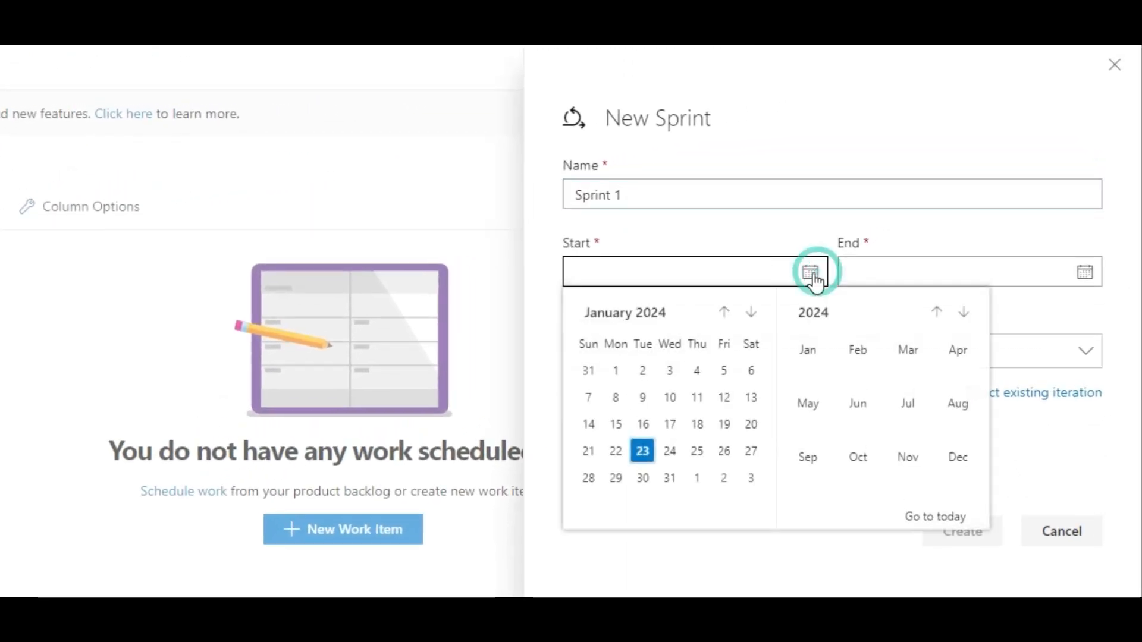
left_click(613, 474)
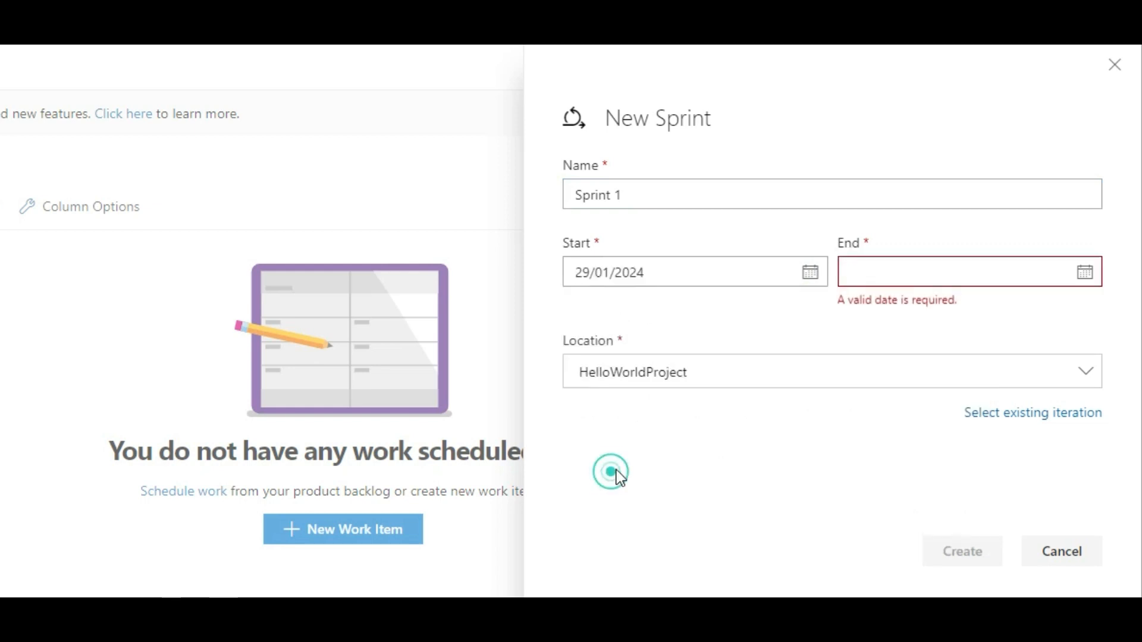
left_click(1086, 275)
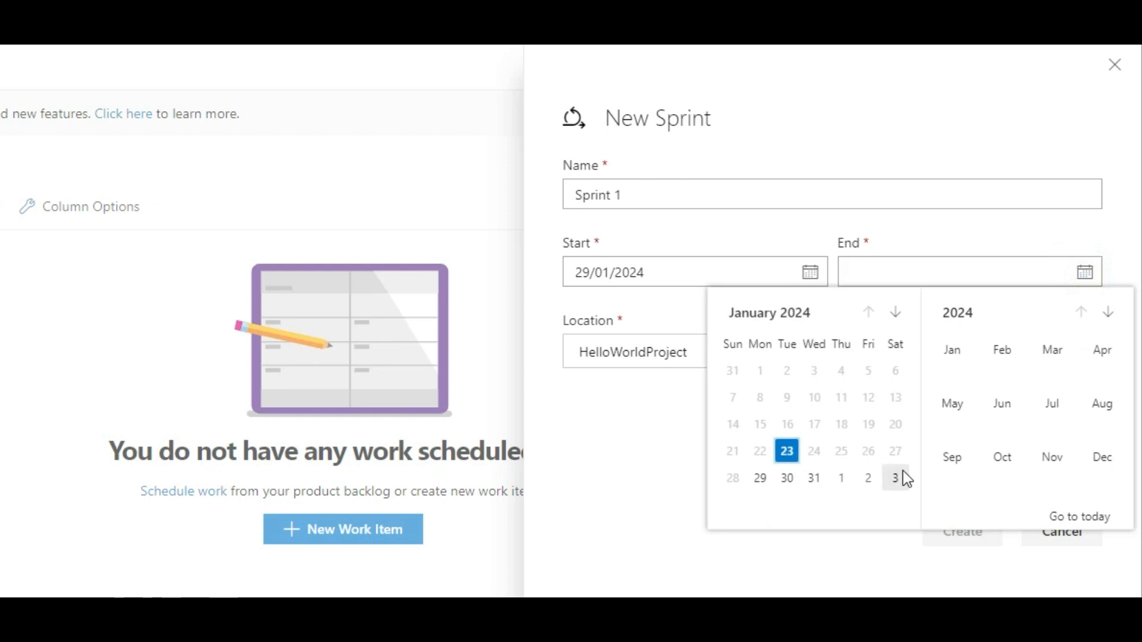
left_click(894, 326)
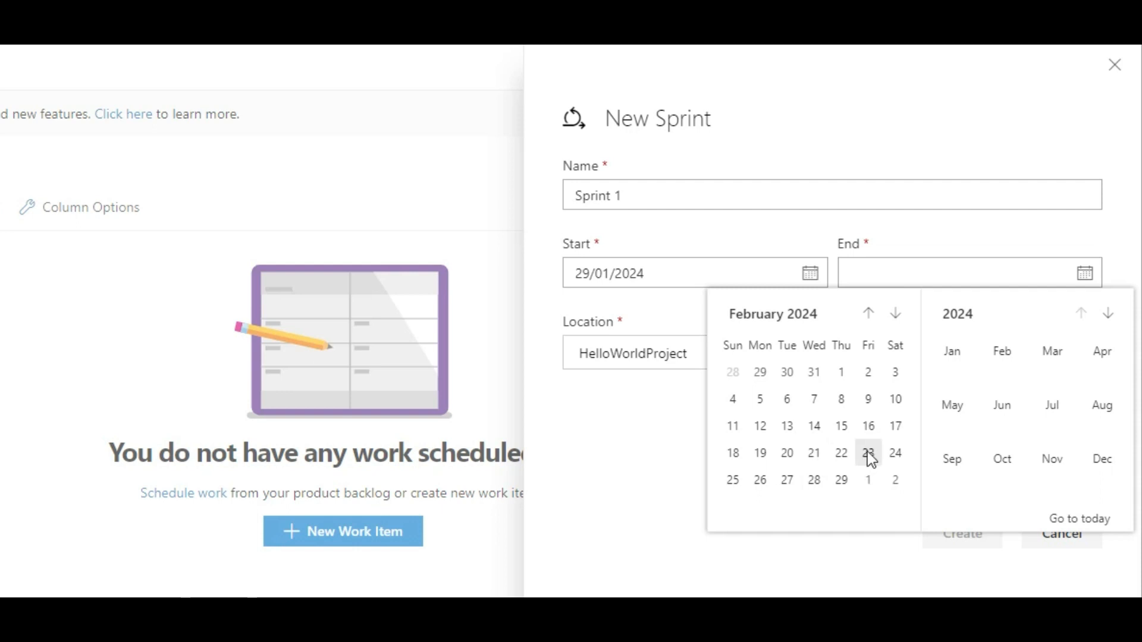
left_click(868, 399)
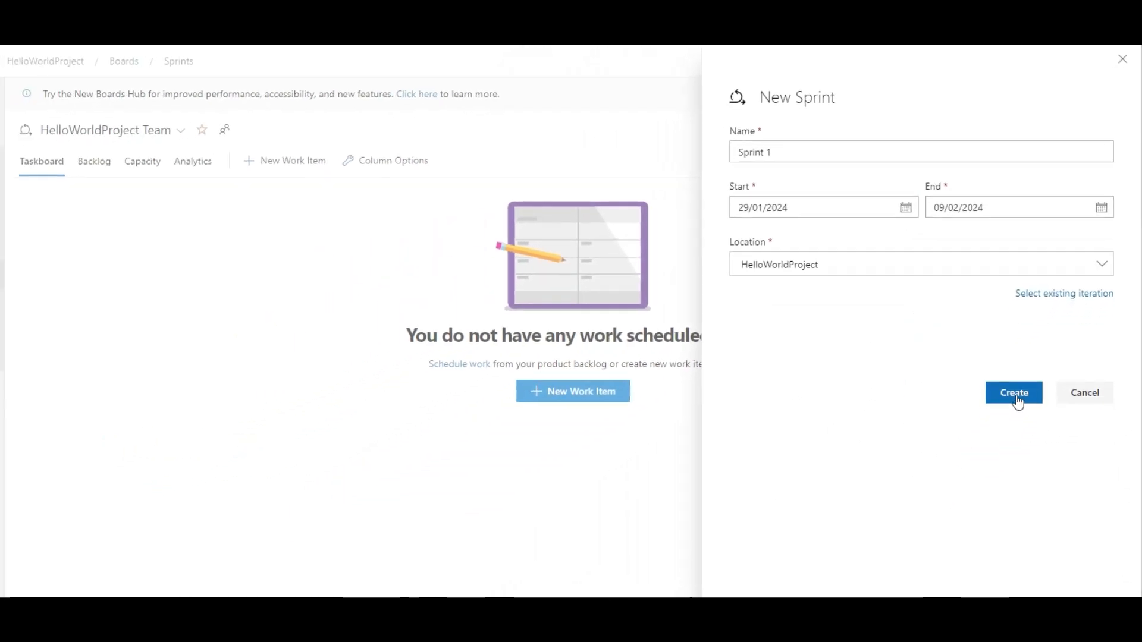
left_click(1017, 398)
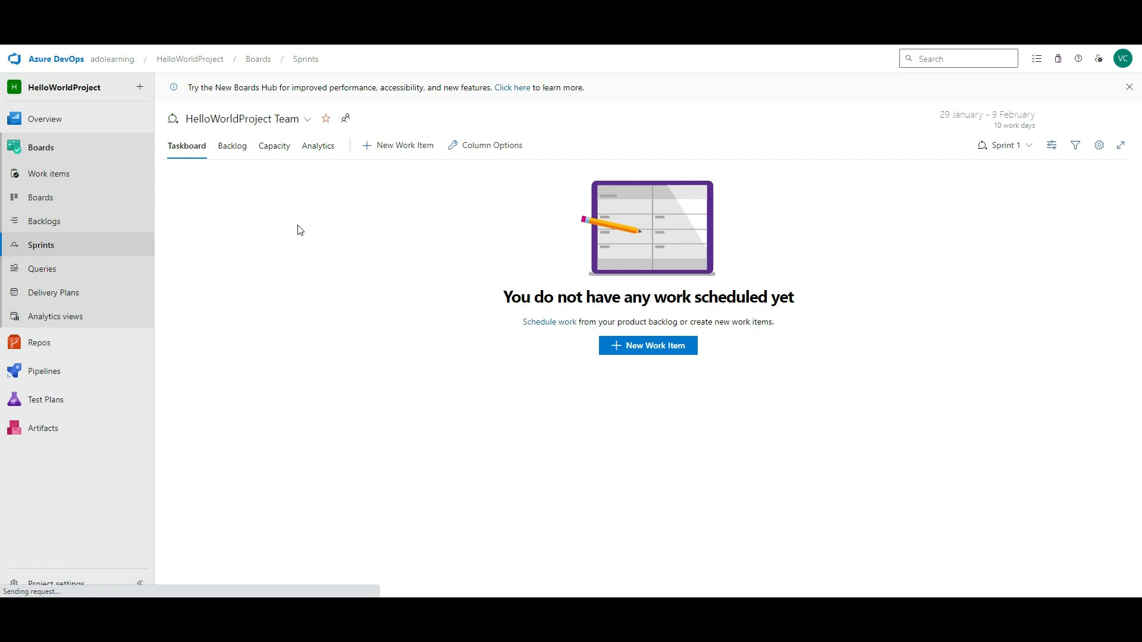
- Open Sprint 1 from the backlog's Planning pane, then return to the Work items list
left_click(1027, 145)
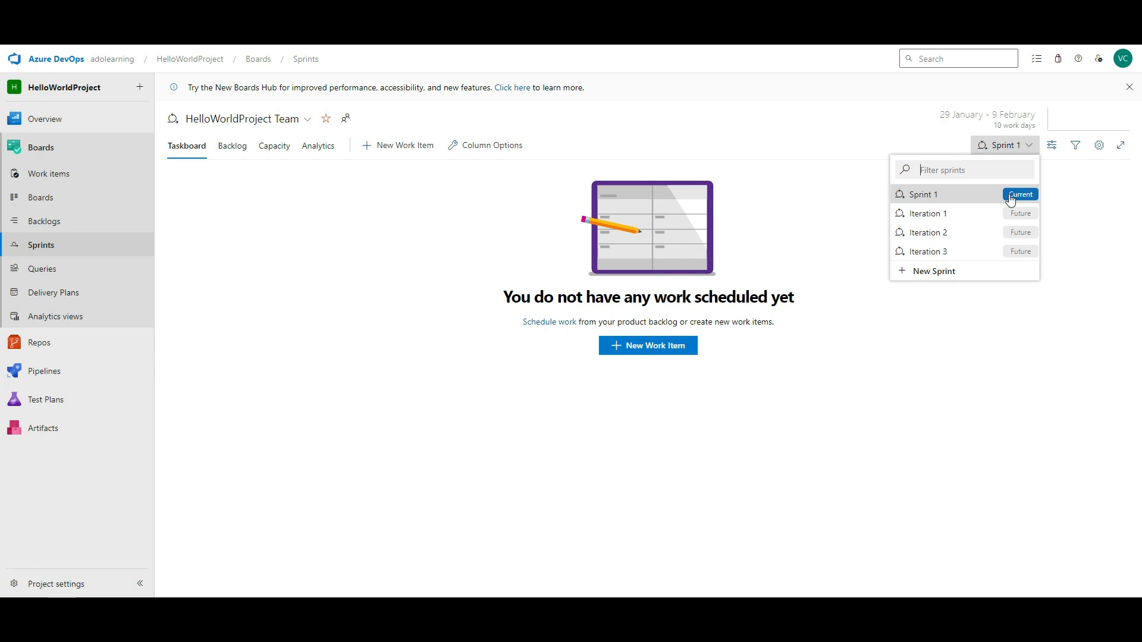
left_click(228, 149)
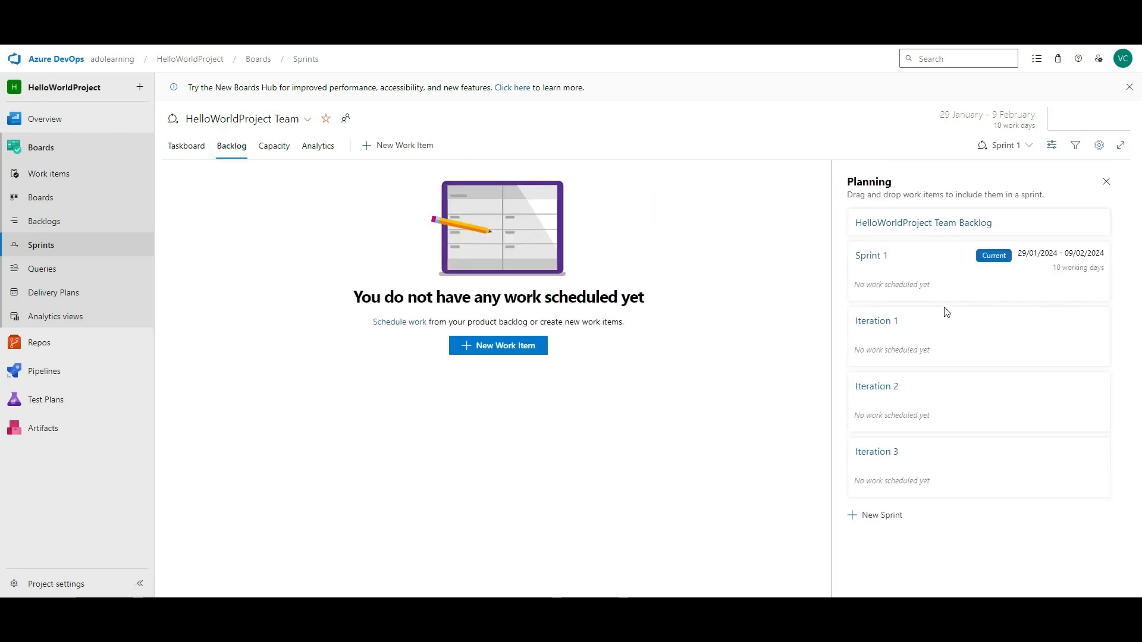
left_click(880, 259)
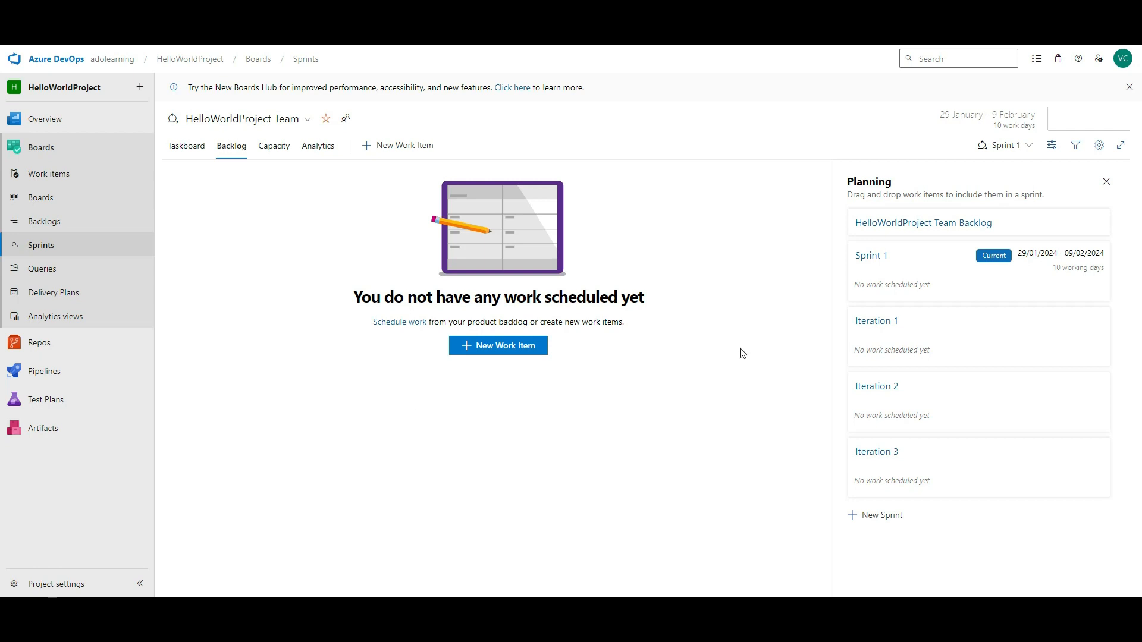
left_click(55, 174)
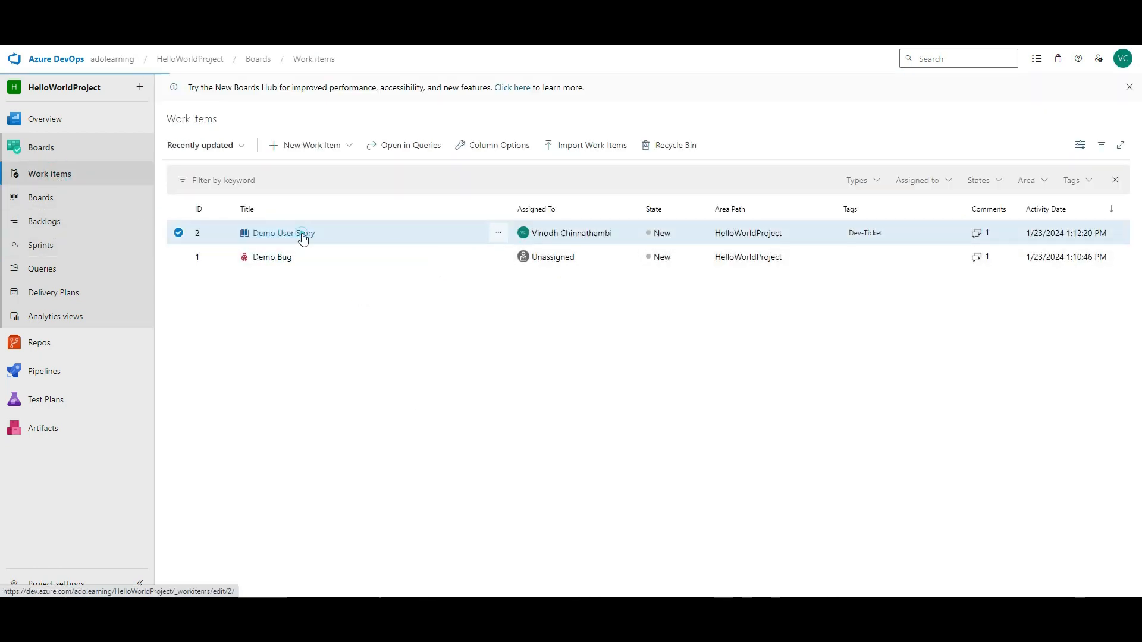
- Set Demo User Story's iteration to Sprint 1 and save it
left_click(302, 233)
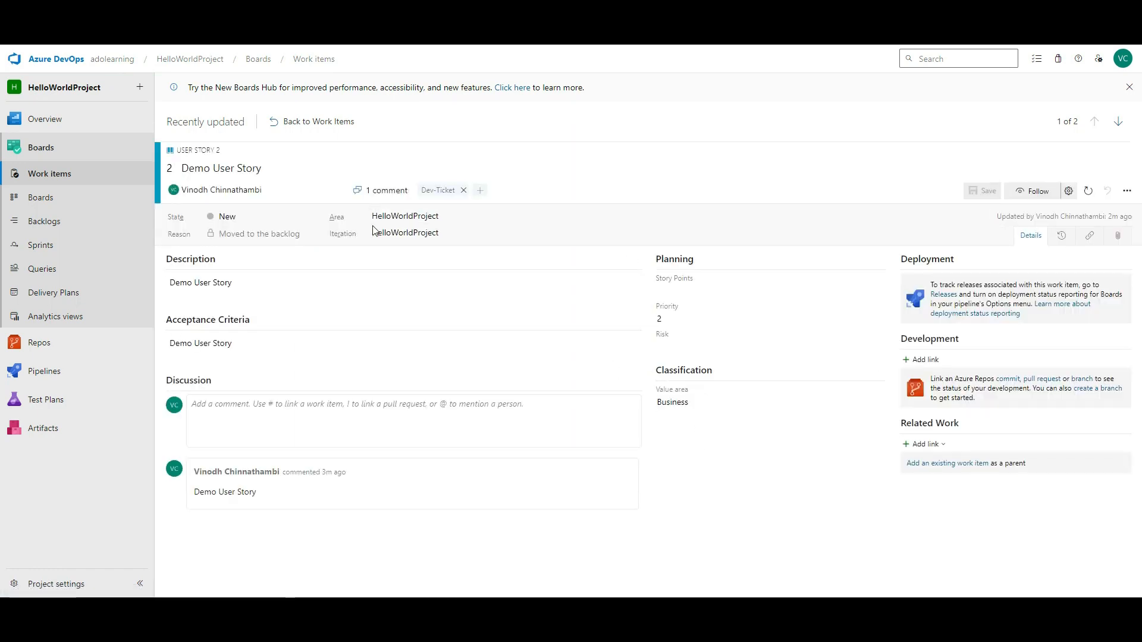
left_click(983, 232)
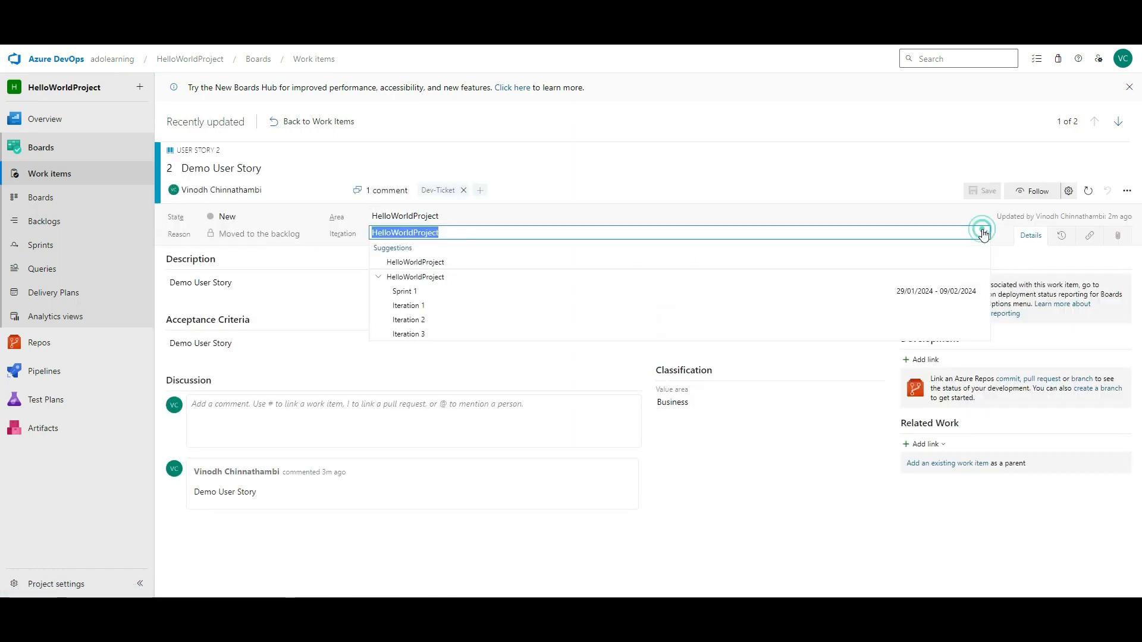
left_click(772, 286)
left_click(985, 192)
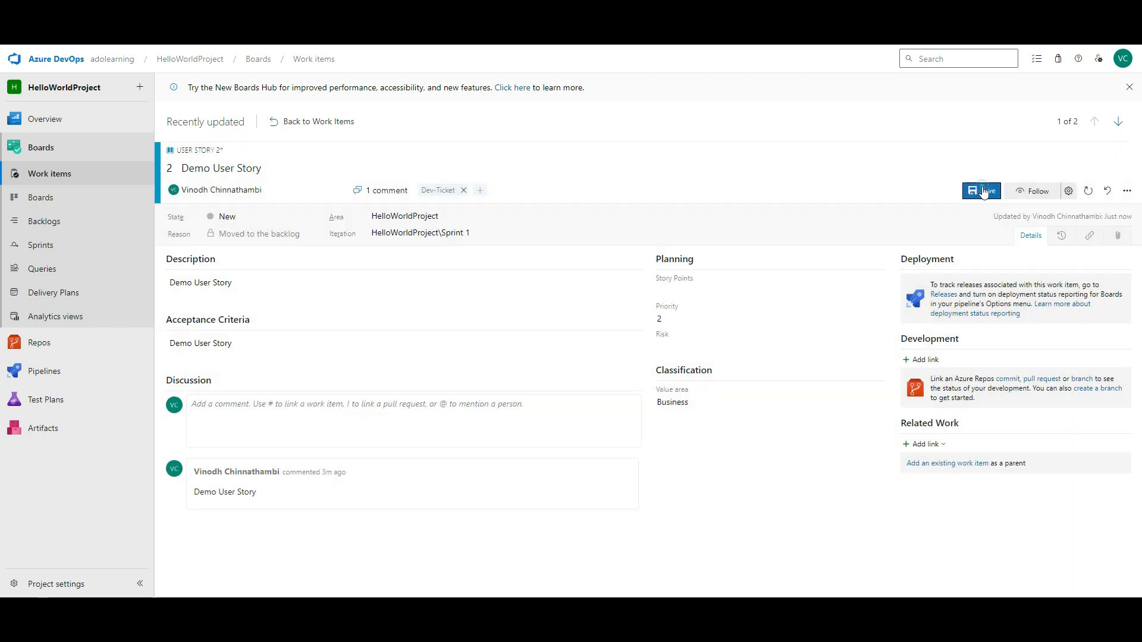
left_click(74, 174)
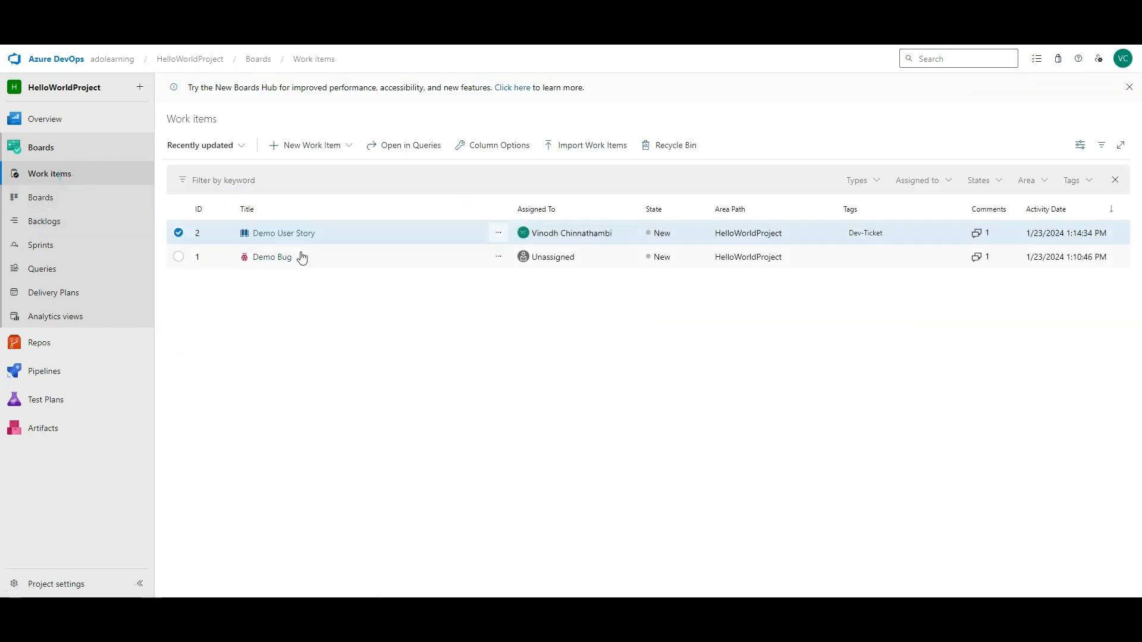
- Set Demo Bug's iteration to Sprint 1, save, and find it under Unparented in the sprint backlog
left_click(288, 257)
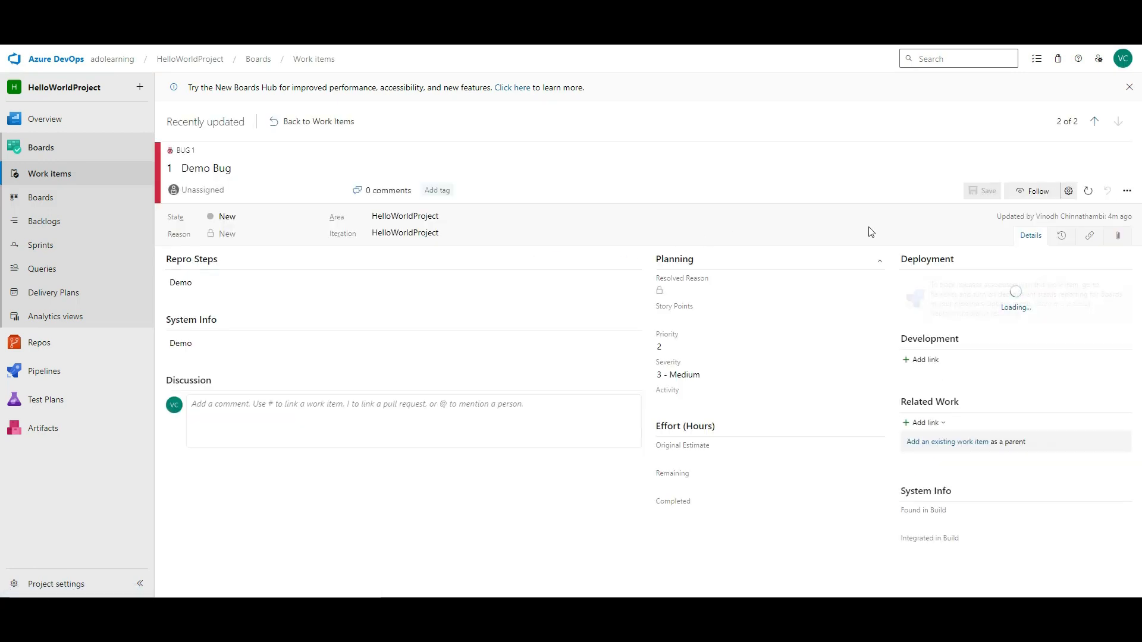
left_click(983, 232)
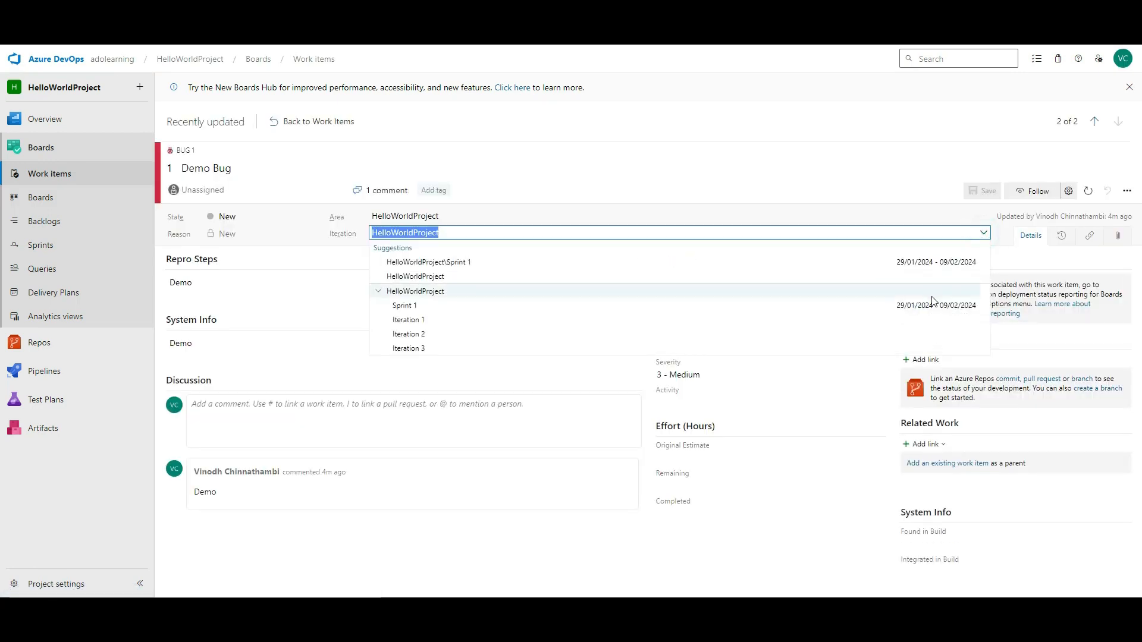
left_click(931, 304)
left_click(982, 190)
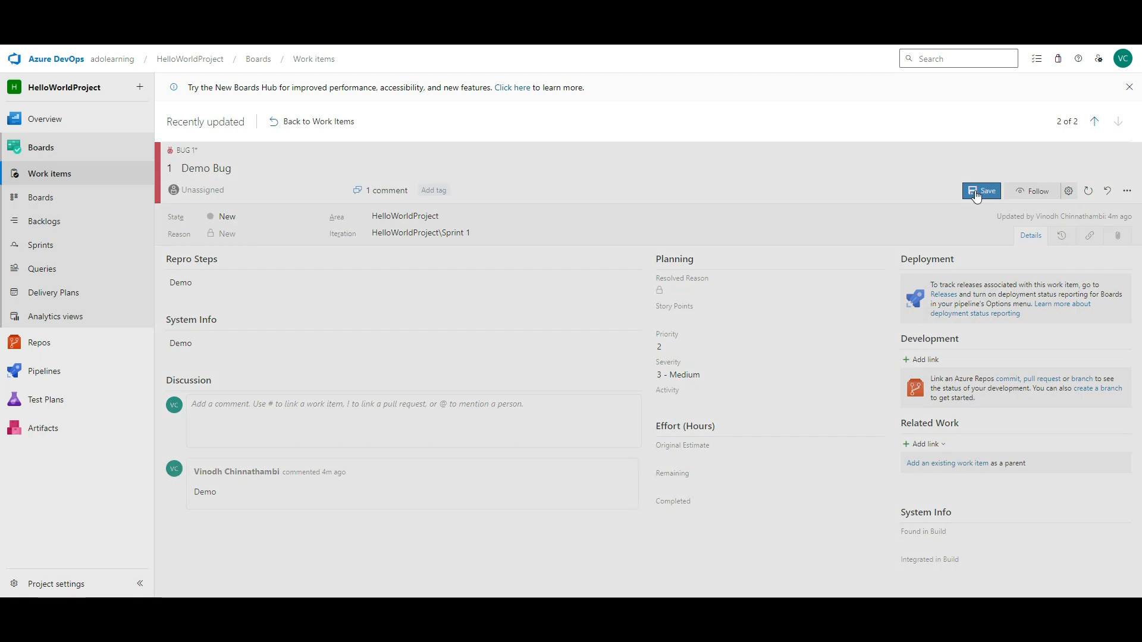
left_click(53, 249)
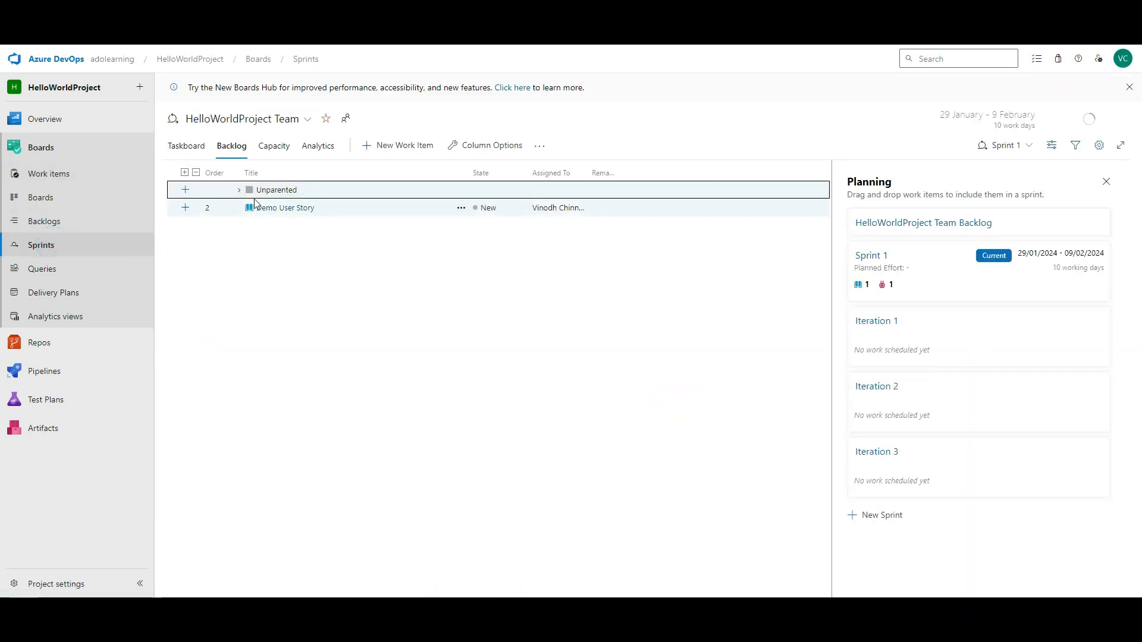
left_click(238, 191)
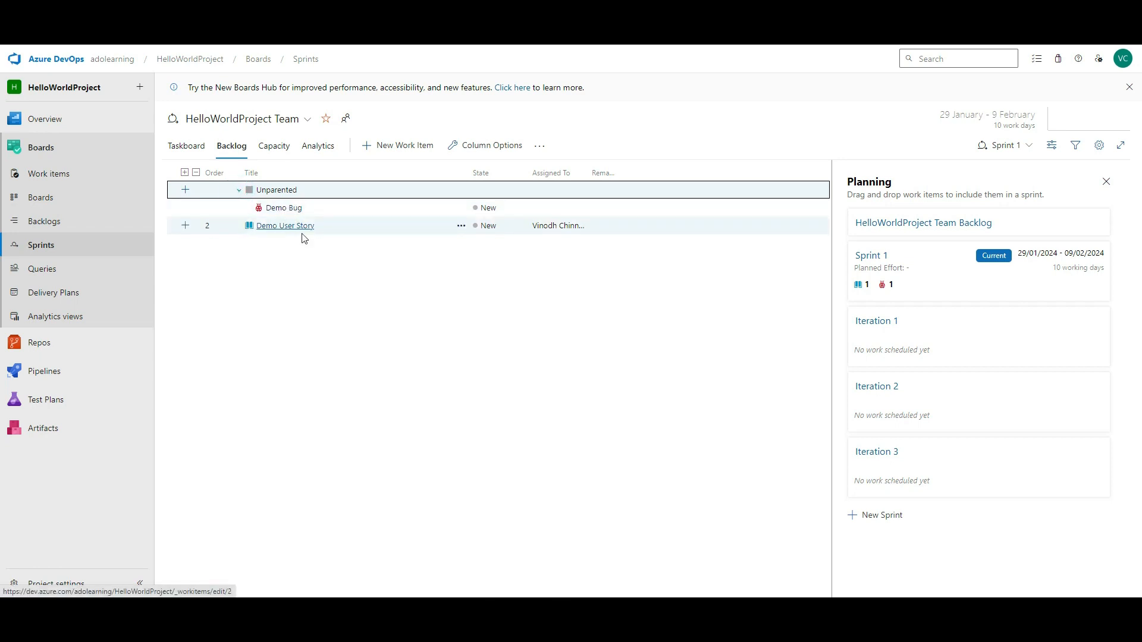
- Go to HelloWorldProject's Queries page
left_click(47, 263)
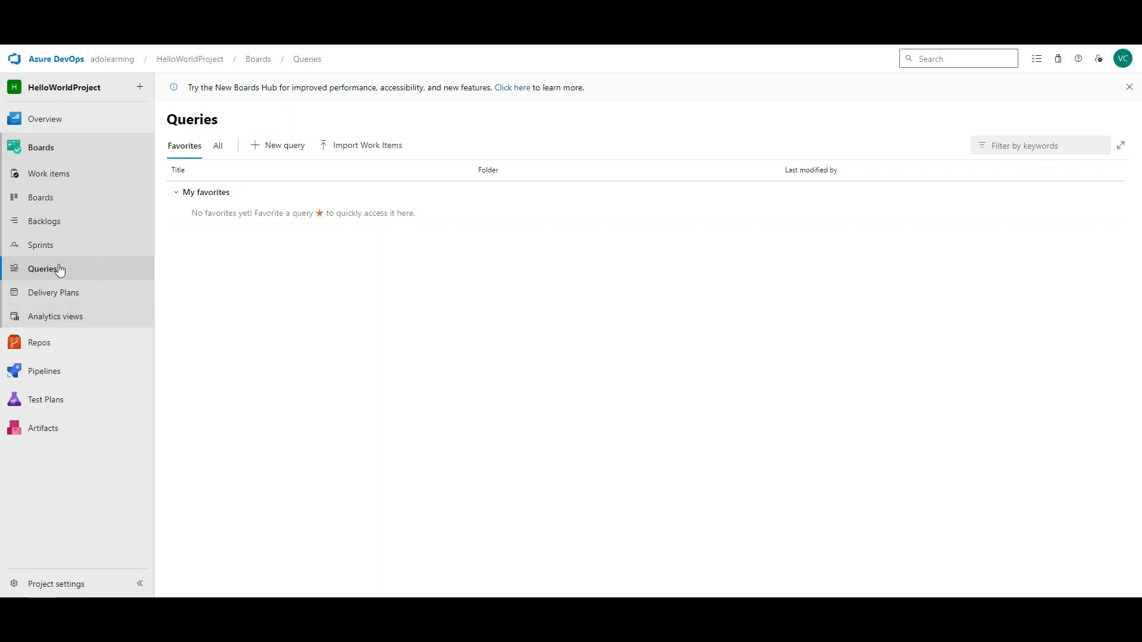
- Start a new delivery plan and cancel it, then visit Analytics views and the repository Files page
left_click(50, 297)
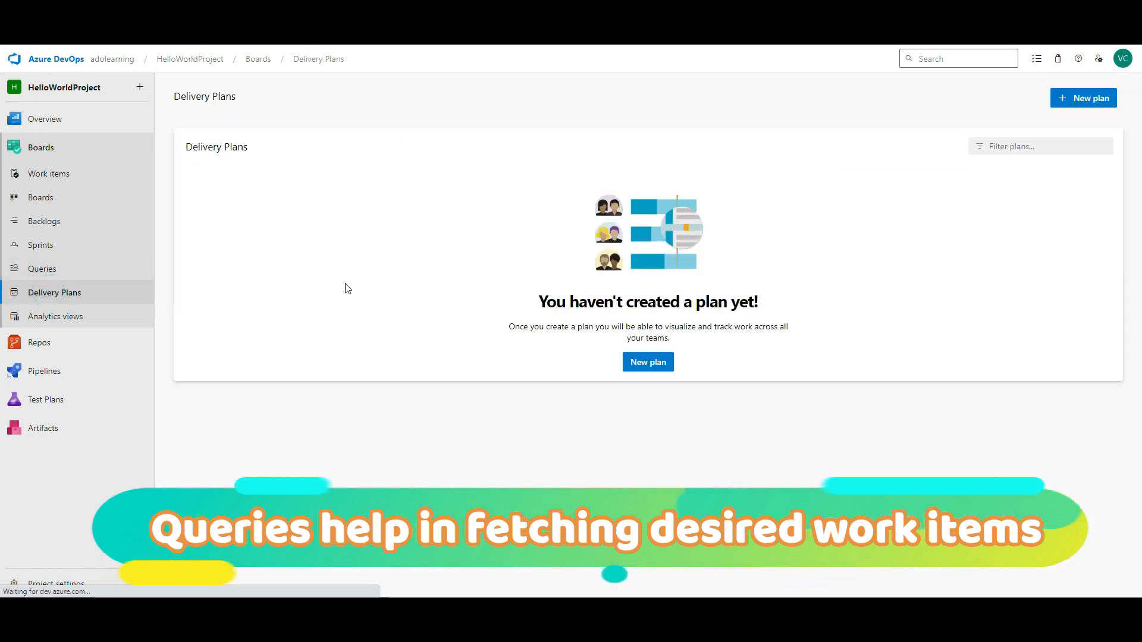
left_click(1100, 102)
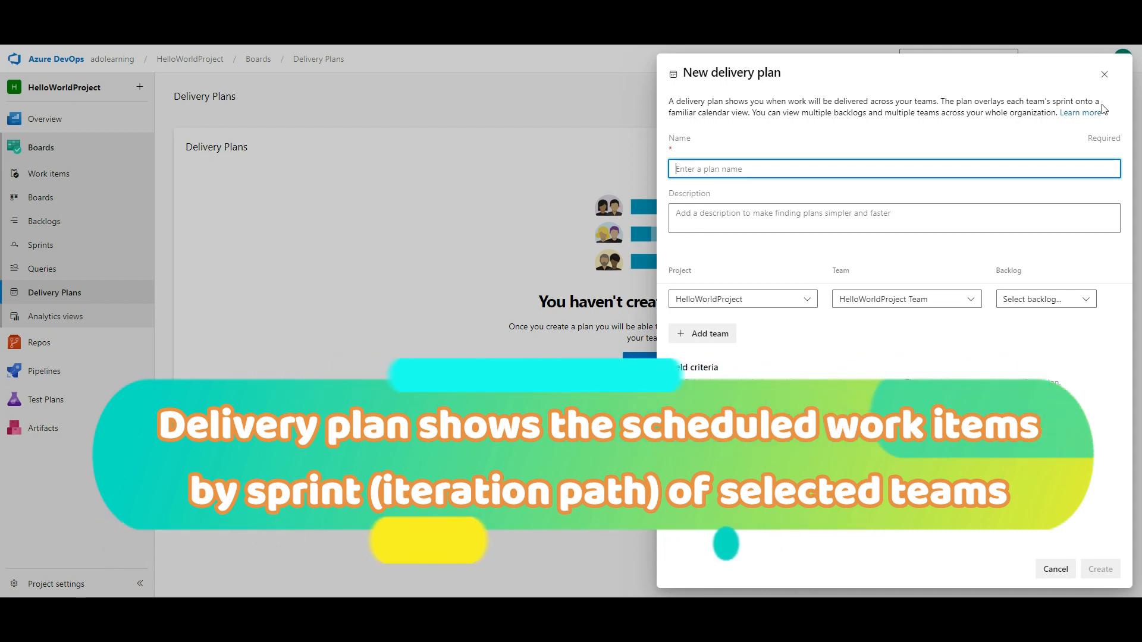
left_click(1104, 74)
left_click(47, 318)
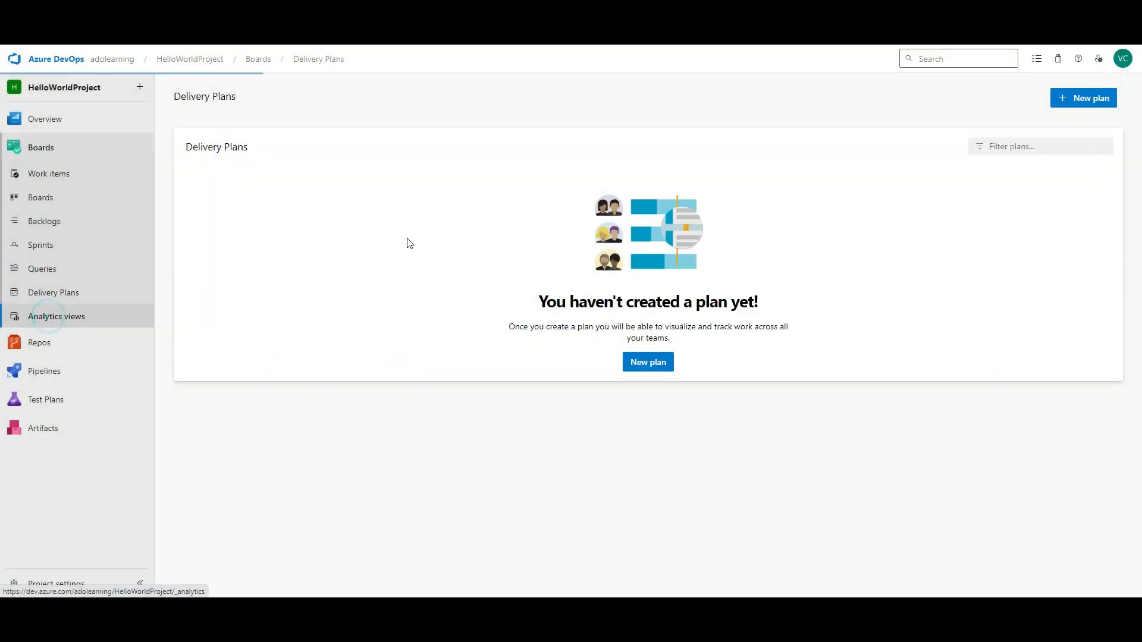
left_click(49, 356)
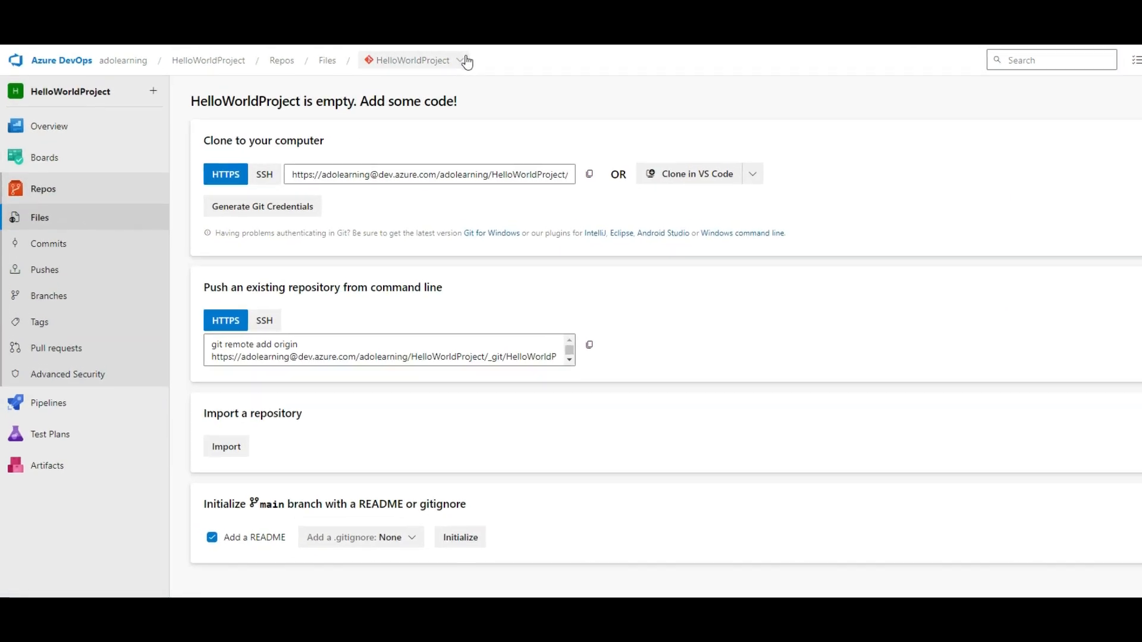
- Begin a repository import, then search 'github helloworld java project' in a new browser tab
left_click(464, 61)
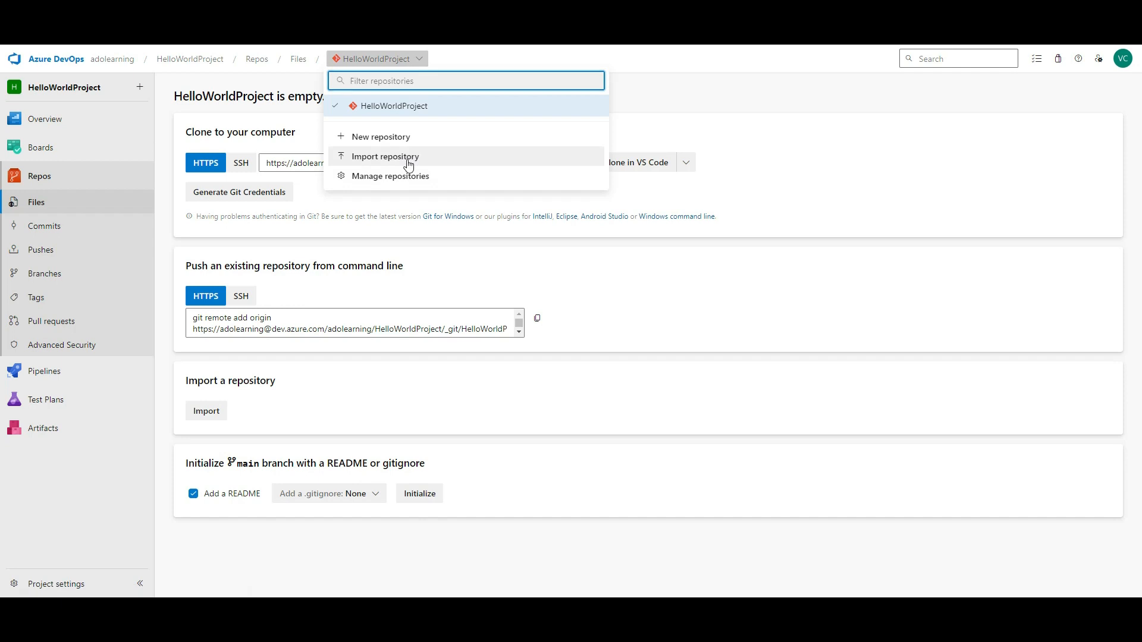
left_click(409, 162)
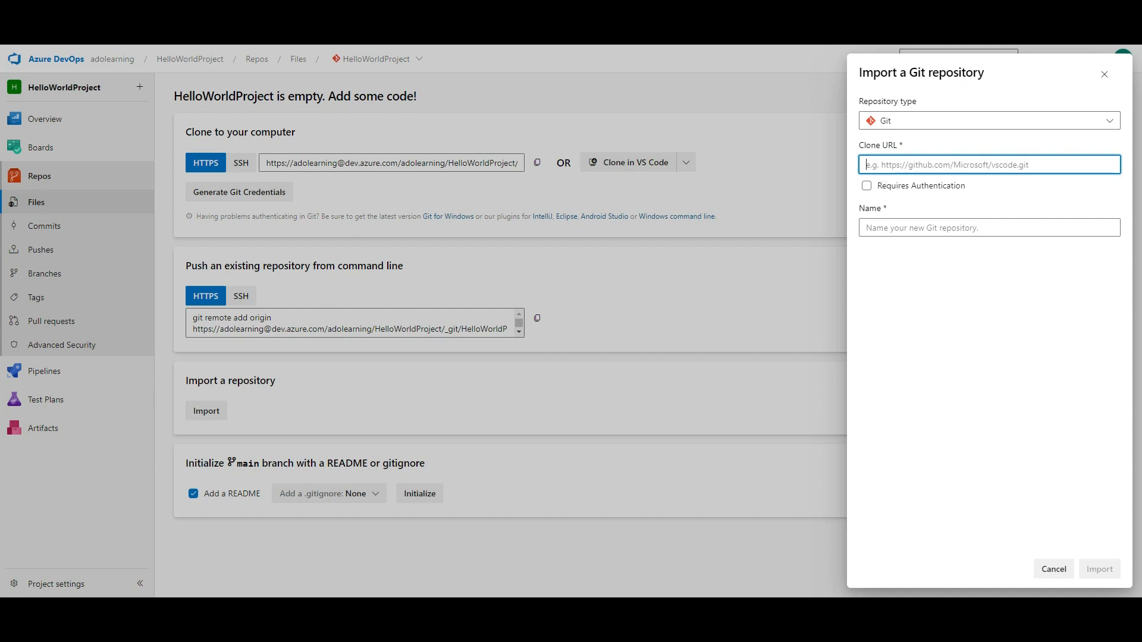
key("ctrl+t")
key("ctrl+l")
type("github hwl")
key("BackSpace")
key("BackSpace")
type("elloworld")
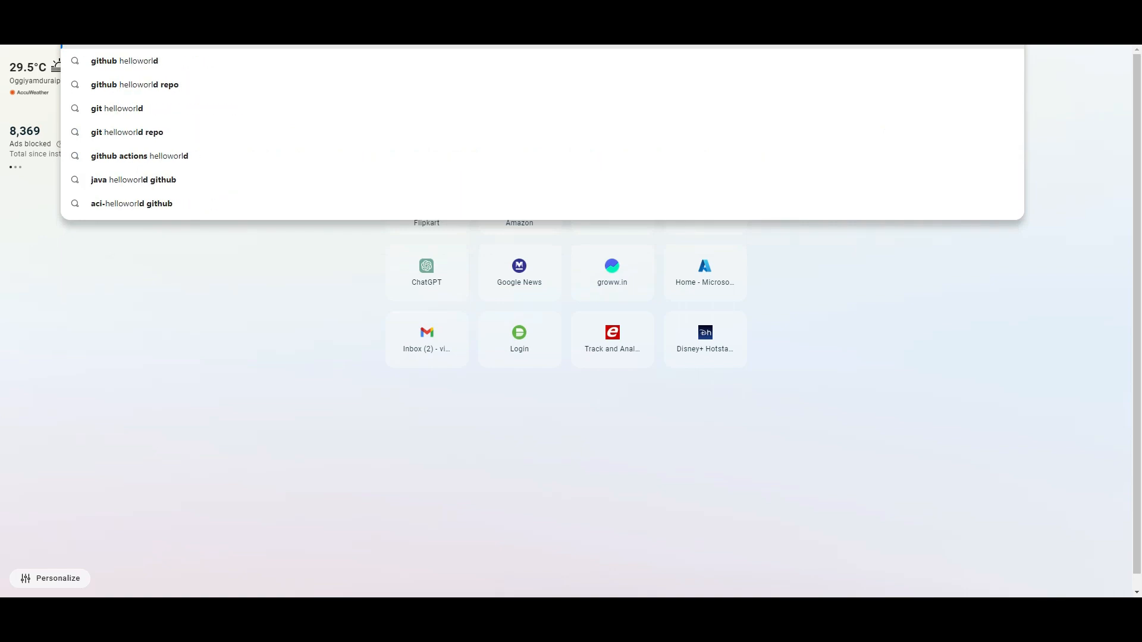
type(" java project")
- Find the hello-world-java repo on GitHub and paste its HTTPS clone URL into the import form
key("Return")
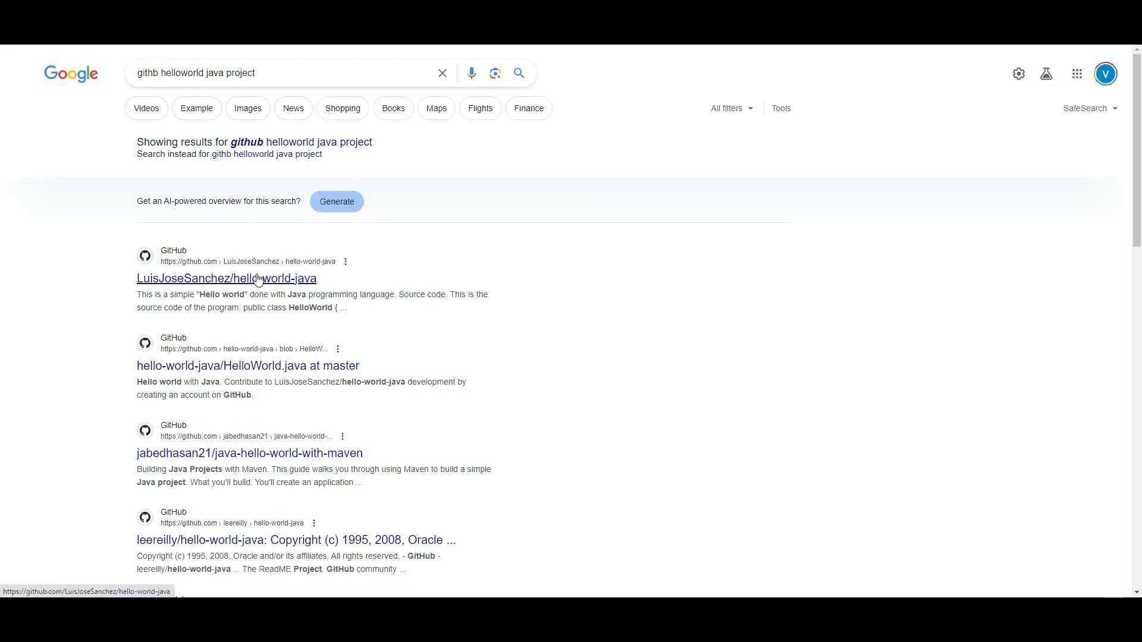
left_click(253, 367)
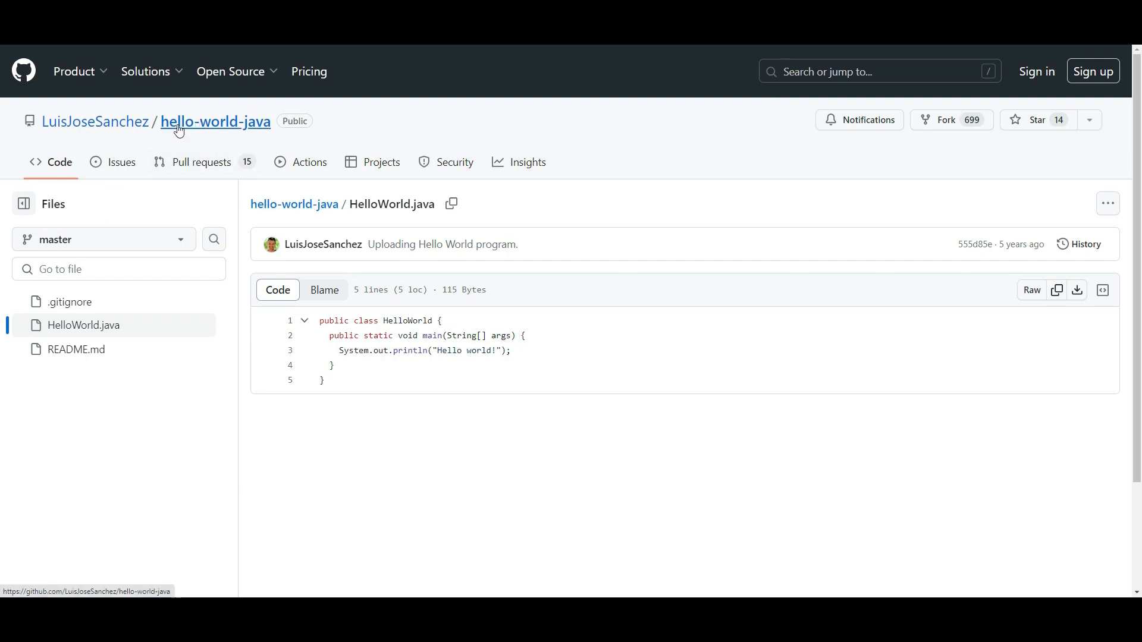
left_click(130, 120)
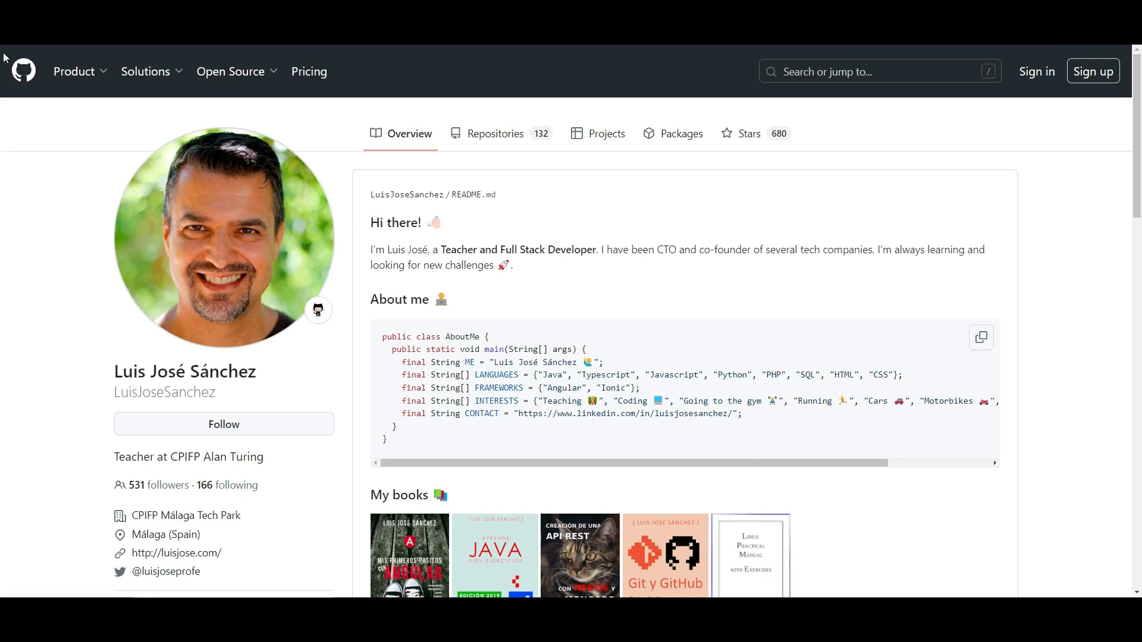
key("alt+Left")
left_click(240, 120)
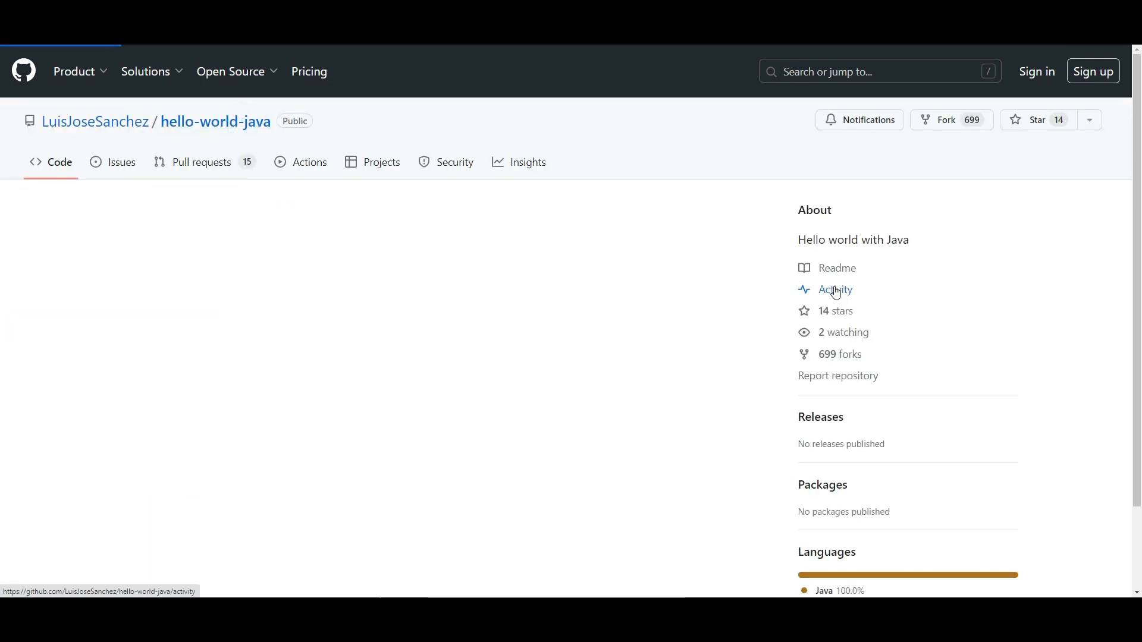
left_click(770, 213)
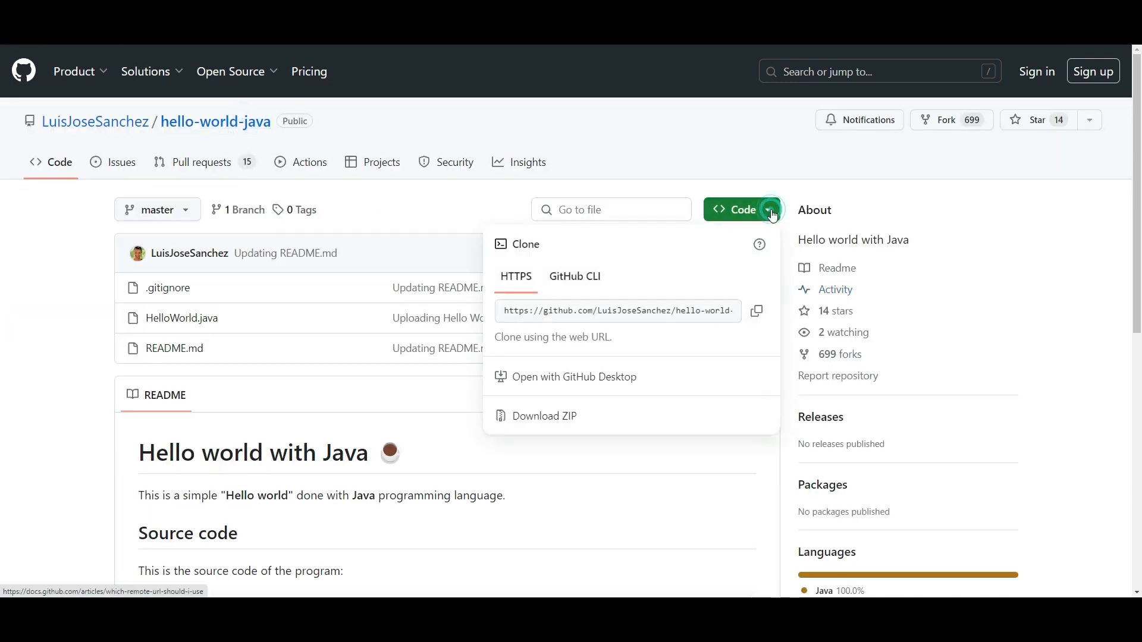
left_click(757, 315)
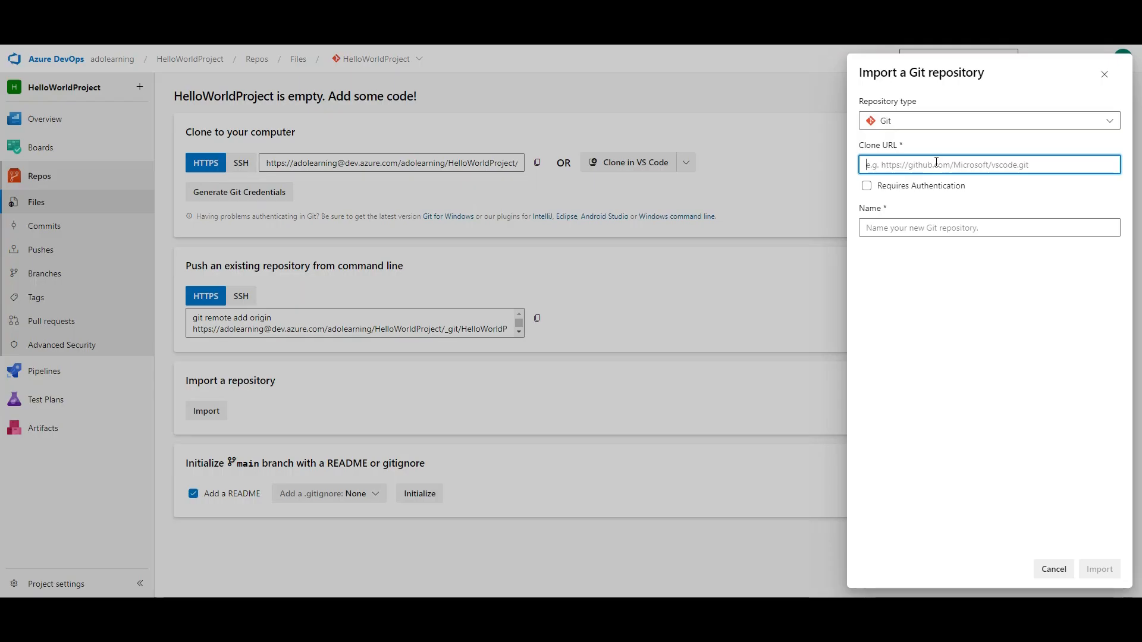
key("ctrl+v")
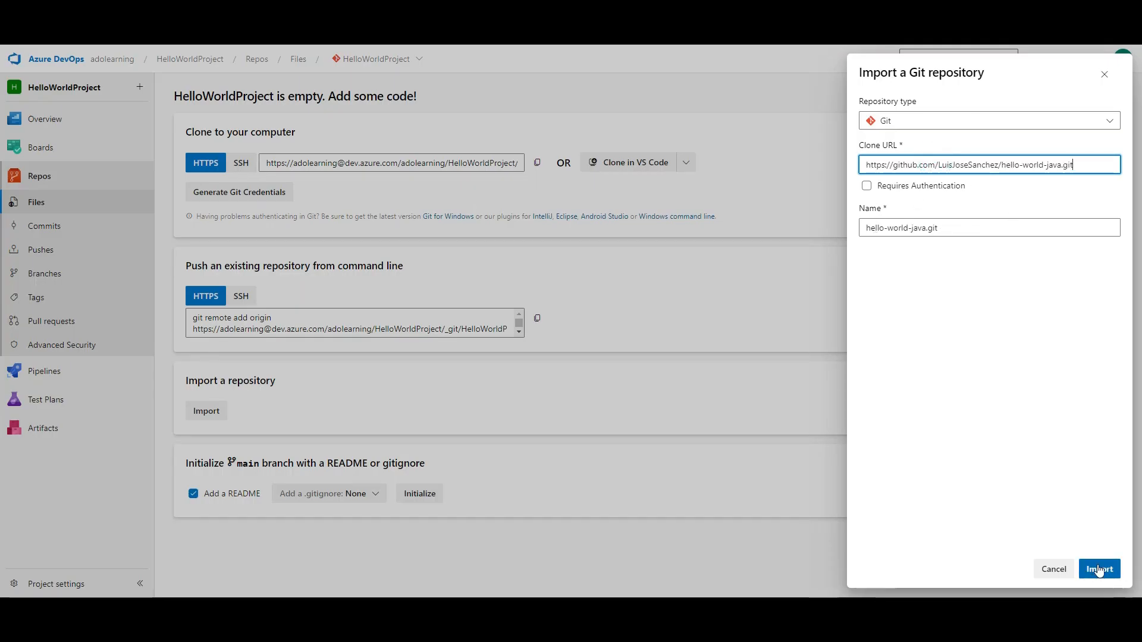
- Import hello-world-java.git, then view and cancel an authenticated import form before opening Commits
left_click(1098, 570)
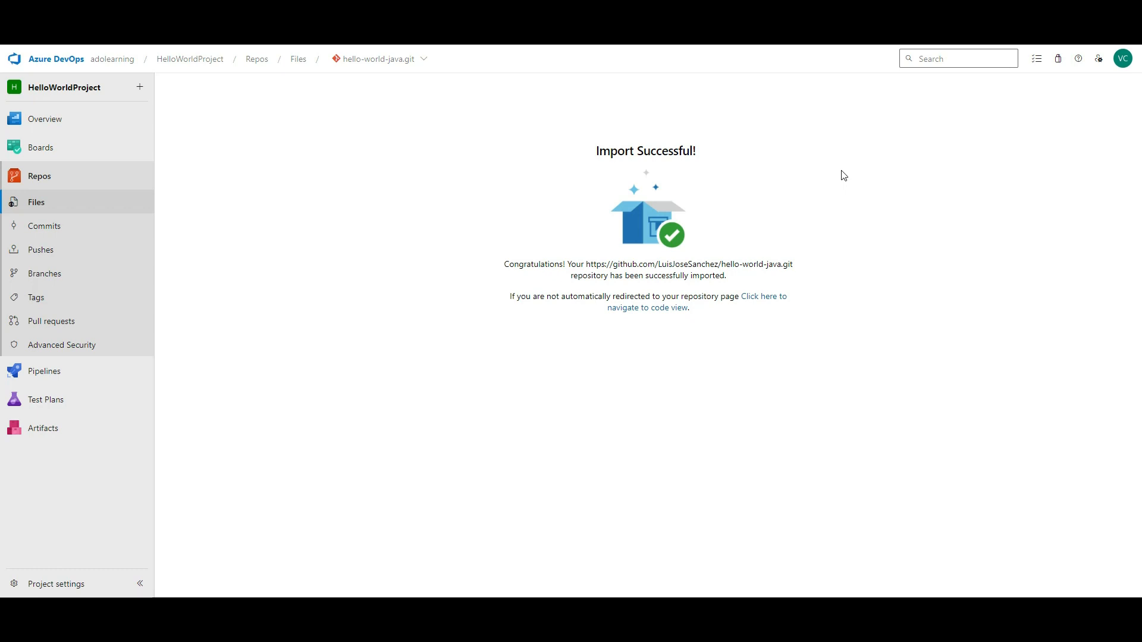
left_click(422, 63)
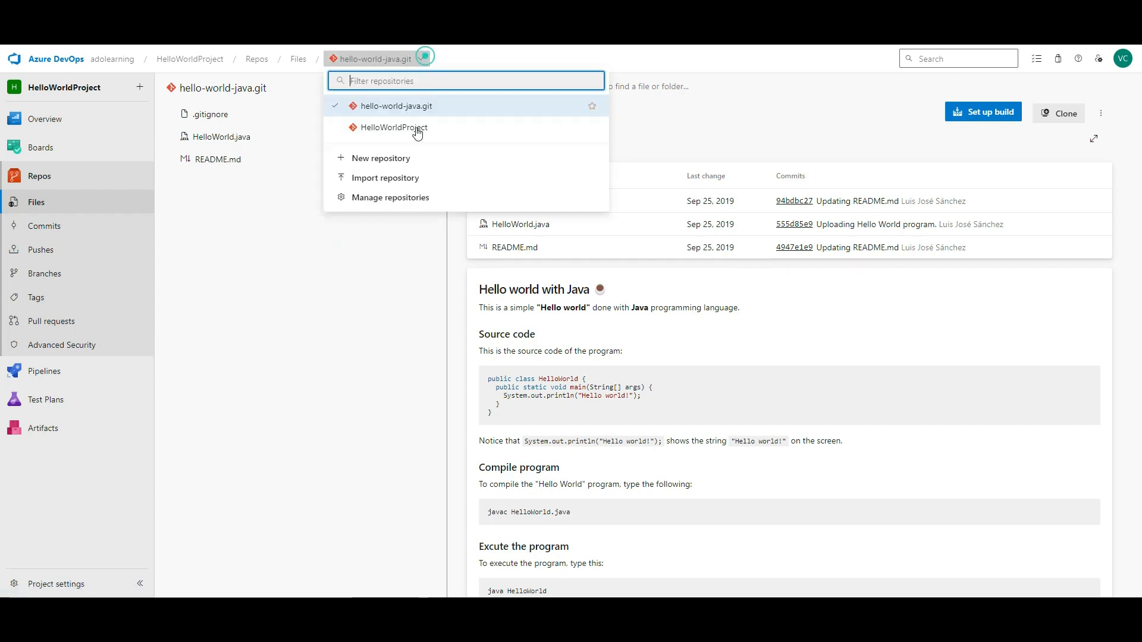
left_click(406, 180)
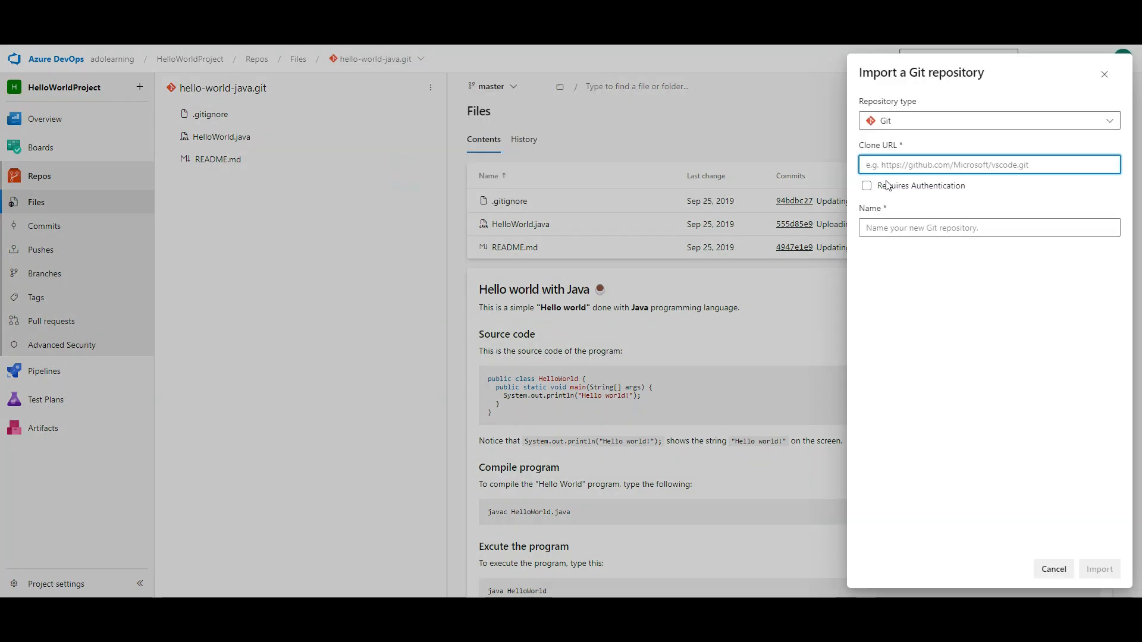
left_click(866, 187)
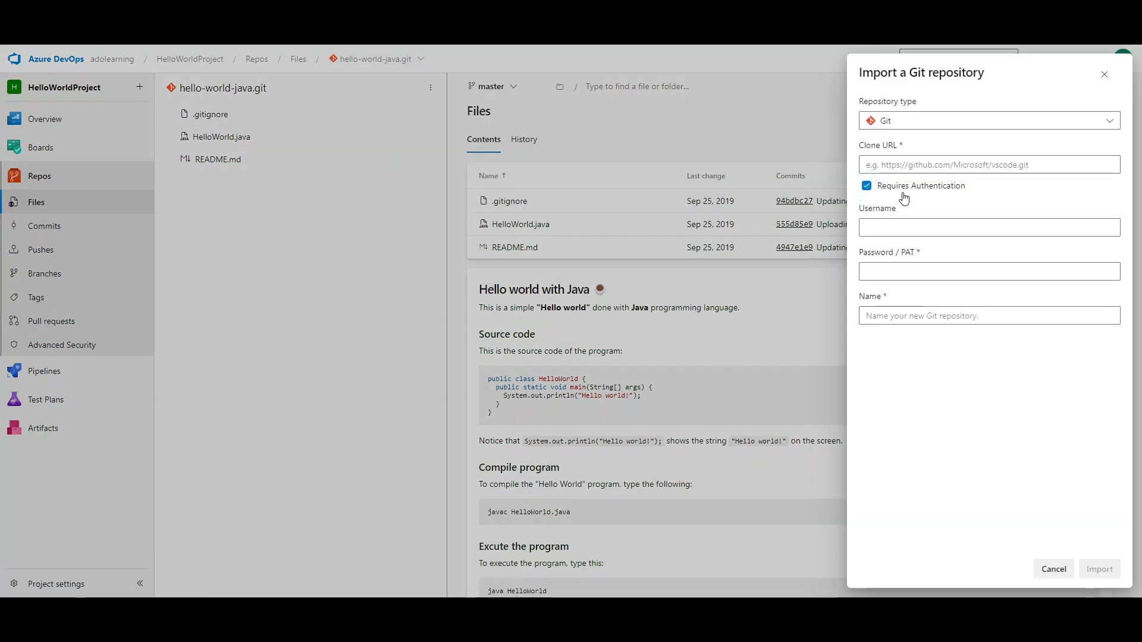
left_click(928, 223)
left_click(909, 273)
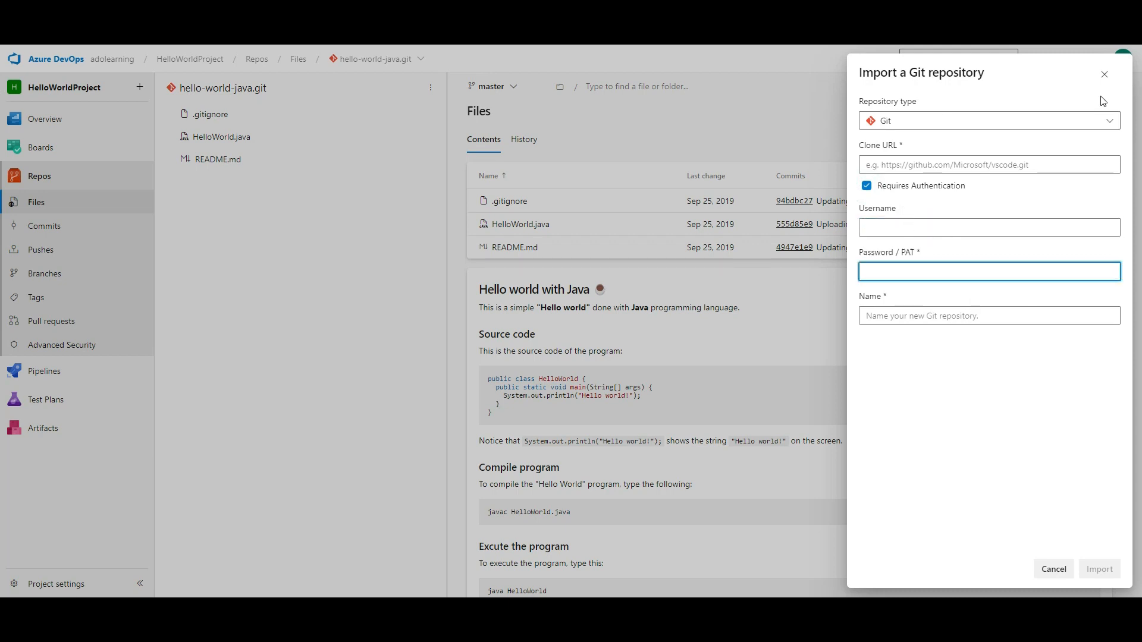
left_click(1104, 74)
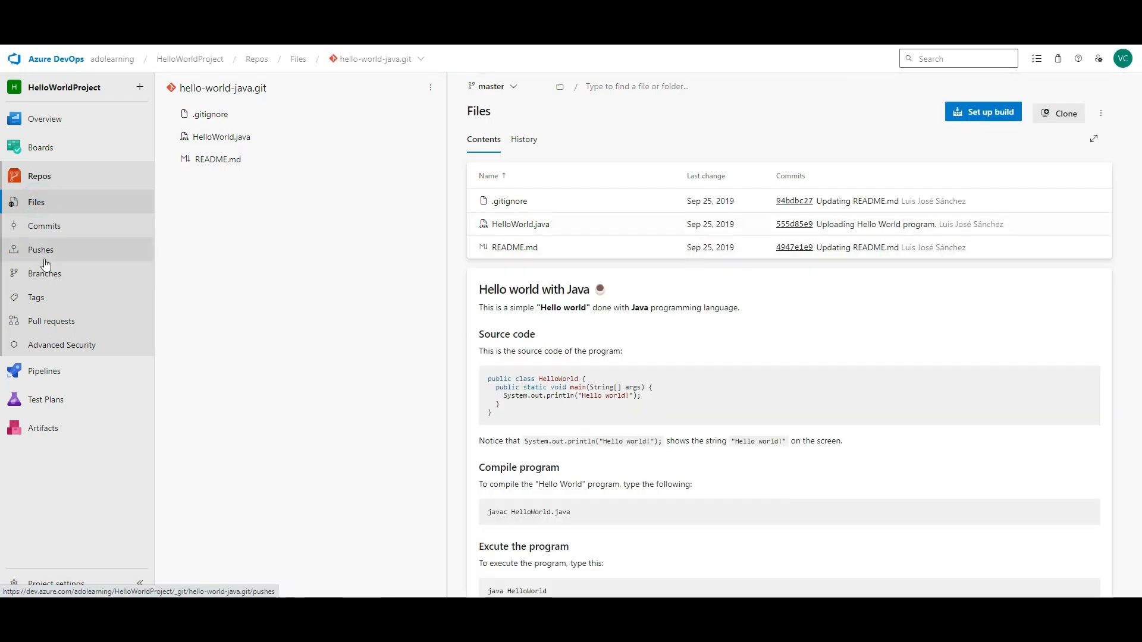
left_click(44, 228)
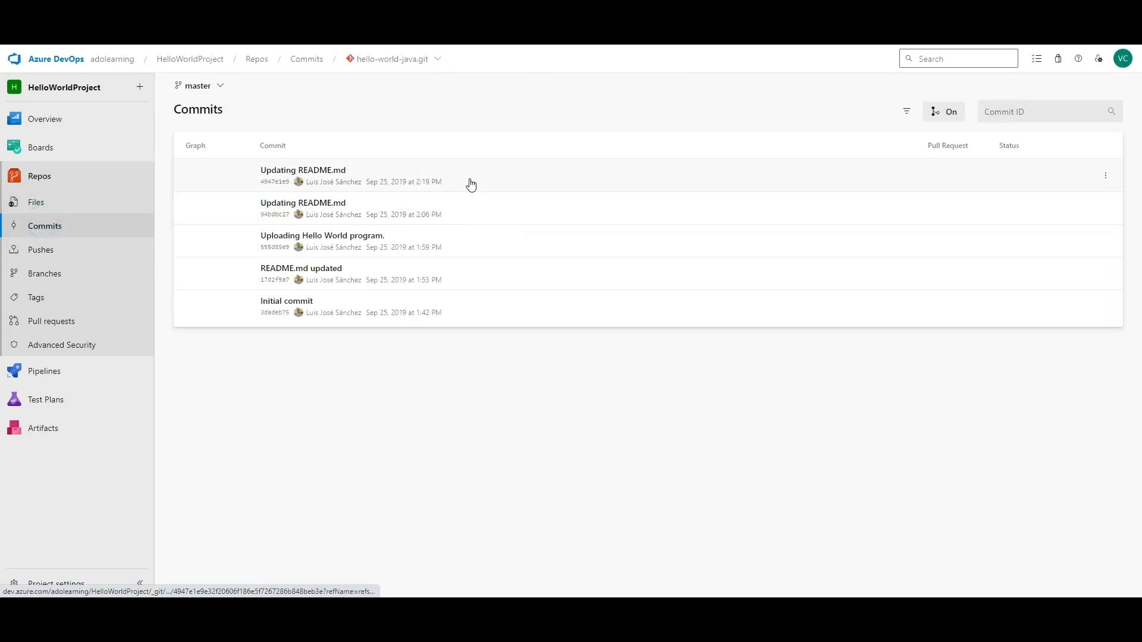
- Create a develop branch from master, linked to User Story 2: Demo User Story
left_click(69, 251)
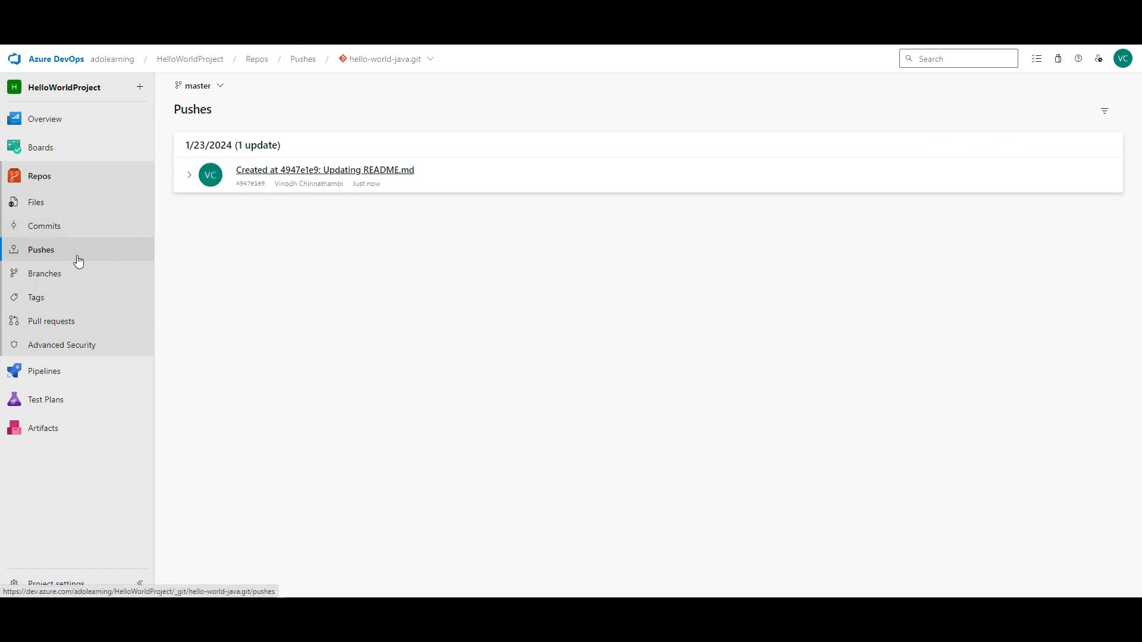
left_click(69, 274)
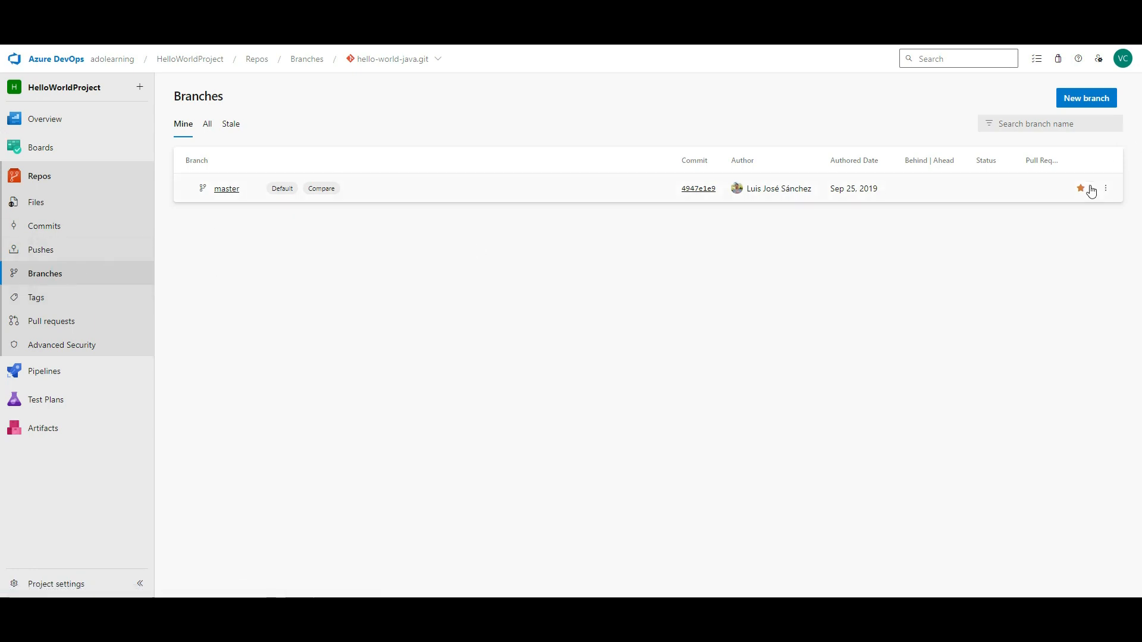
left_click(1108, 191)
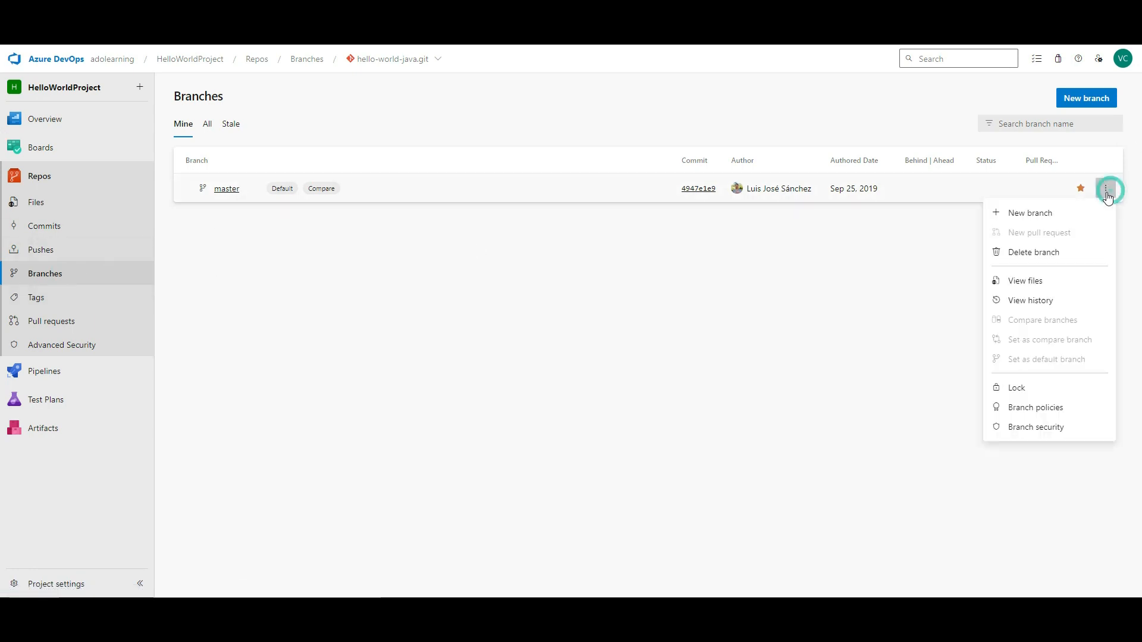
left_click(1063, 214)
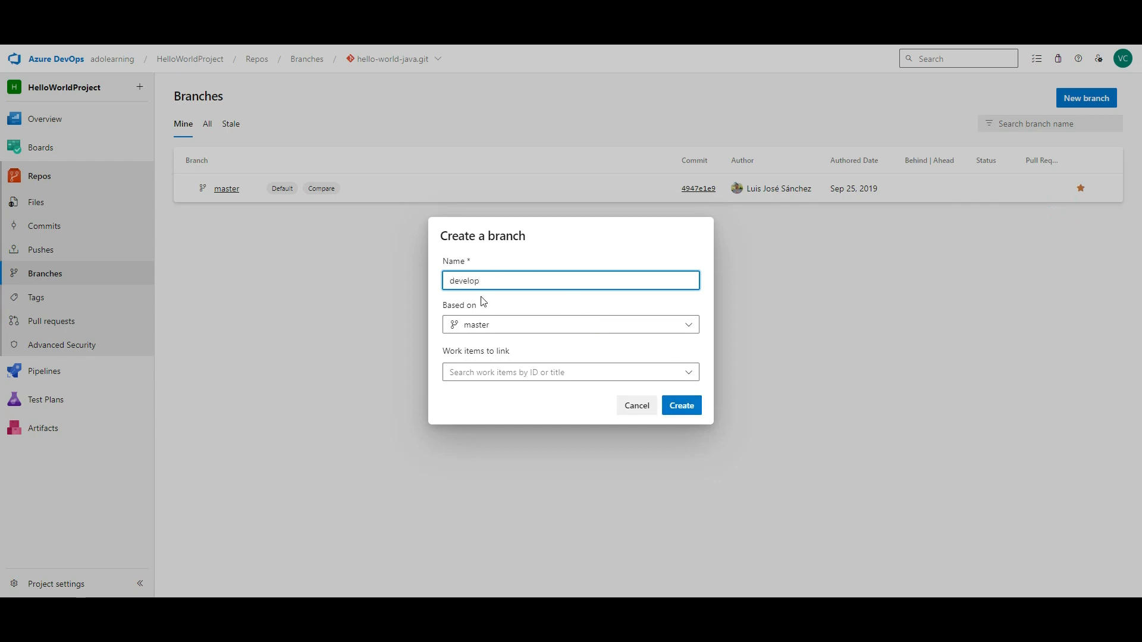
left_click(487, 326)
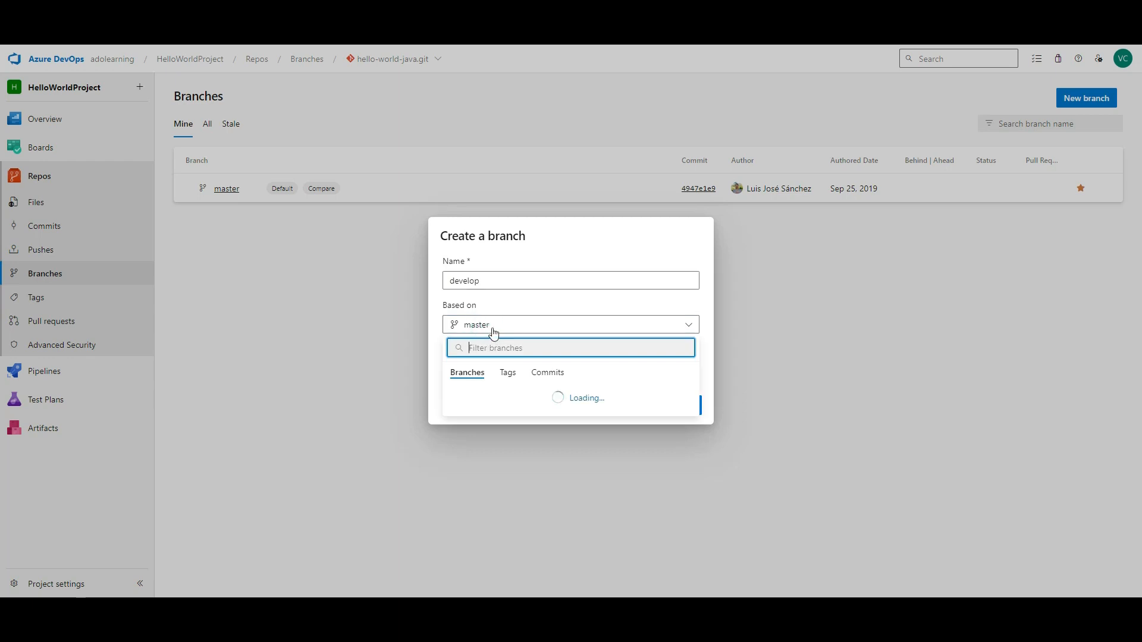
left_click(493, 329)
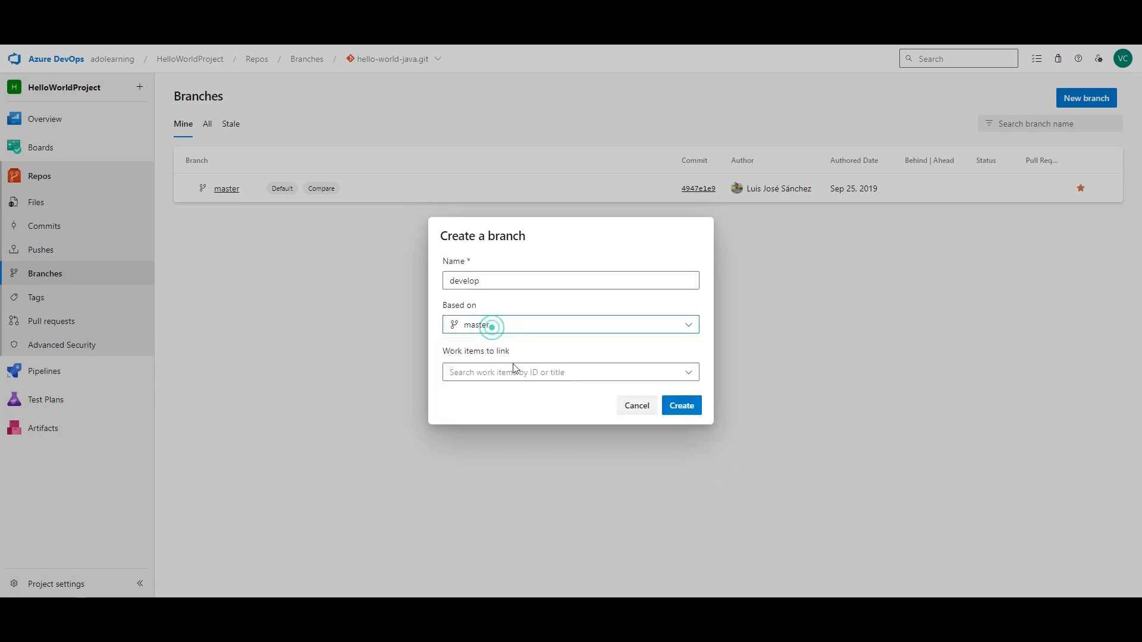
left_click(691, 377)
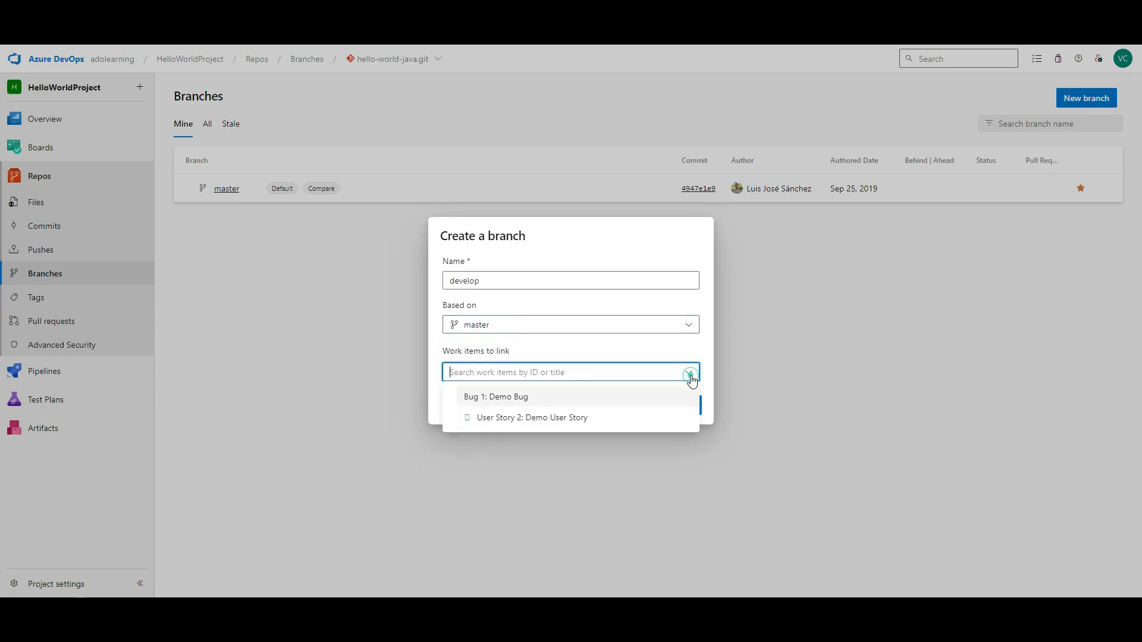
left_click(540, 418)
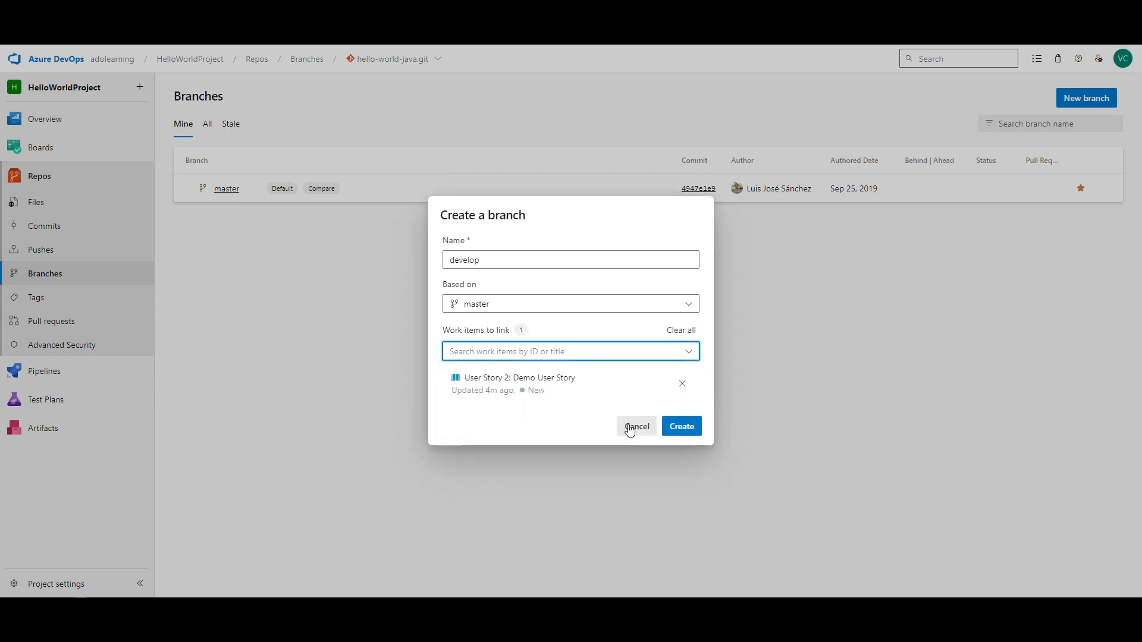
left_click(683, 428)
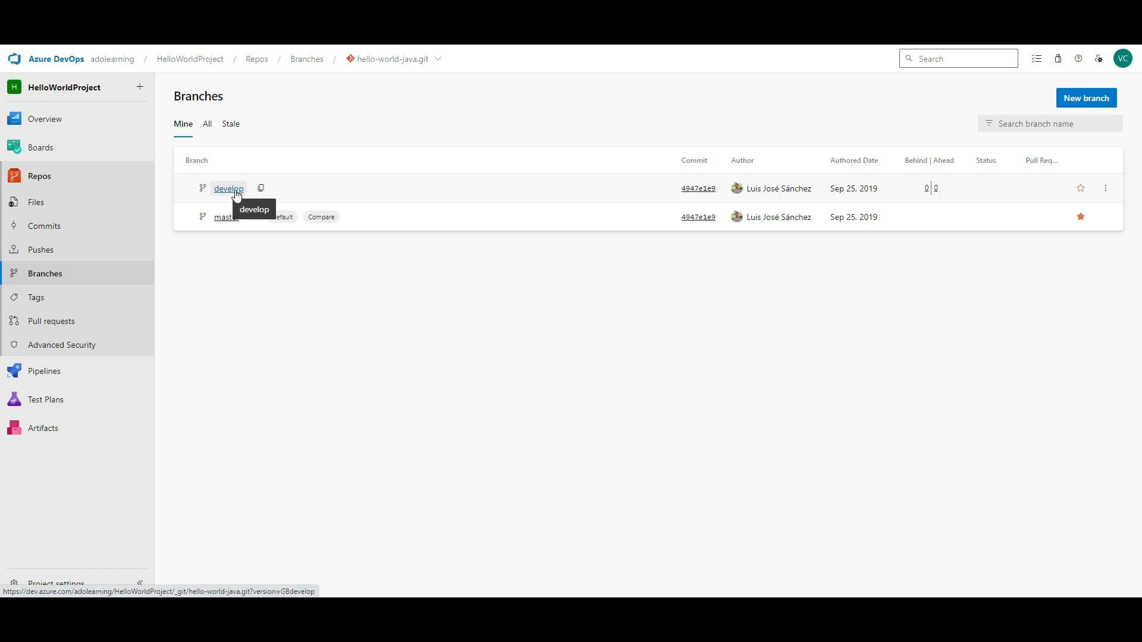
- Start a new tag from the Tags page, basing it on develop and entering its name
left_click(38, 298)
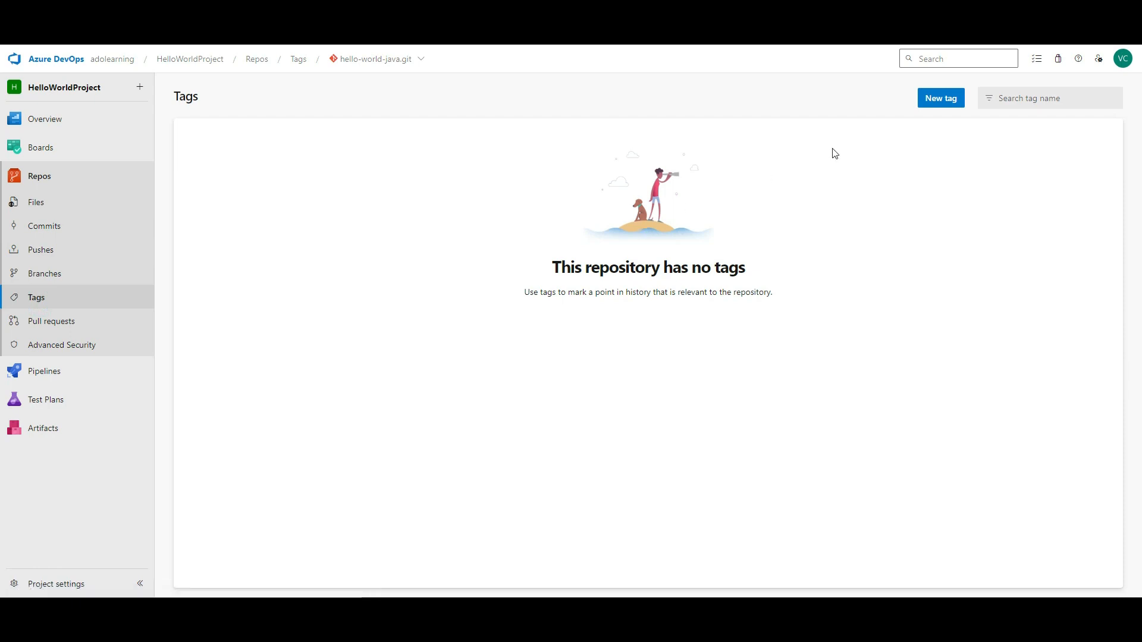
left_click(948, 96)
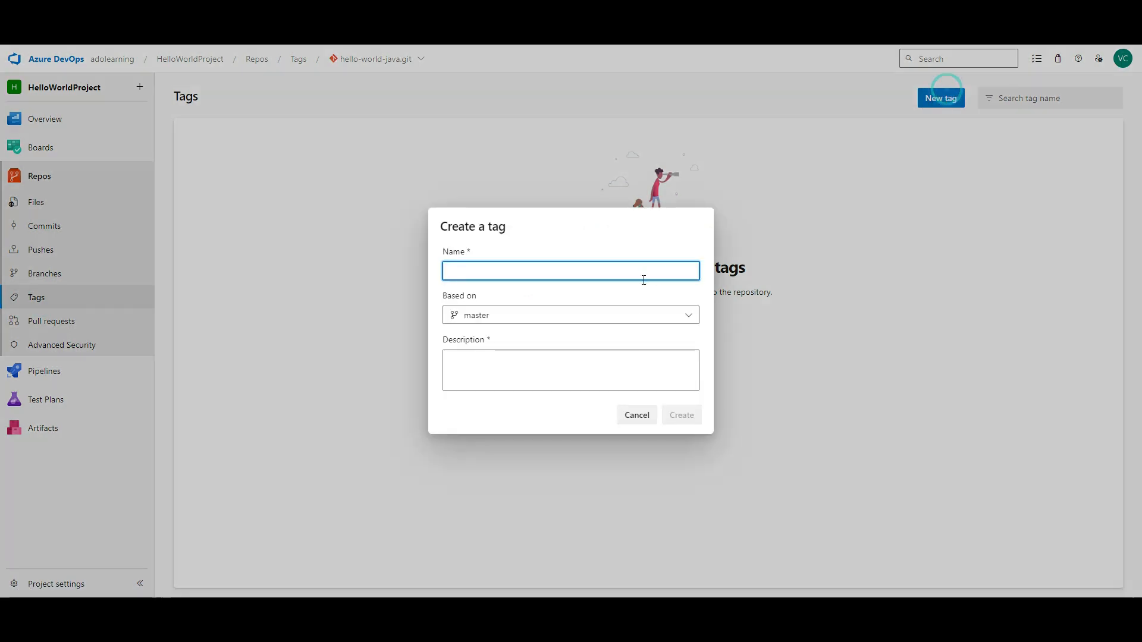
left_click(531, 317)
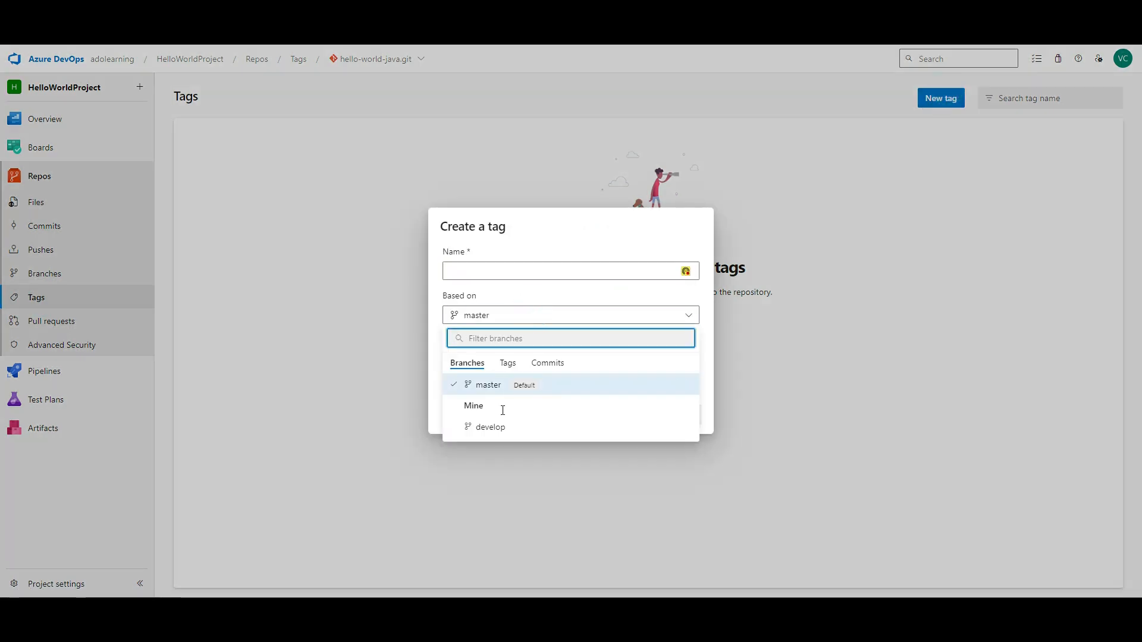
left_click(501, 428)
left_click(533, 271)
type("New-Tah")
key("BackSpace")
type("g")
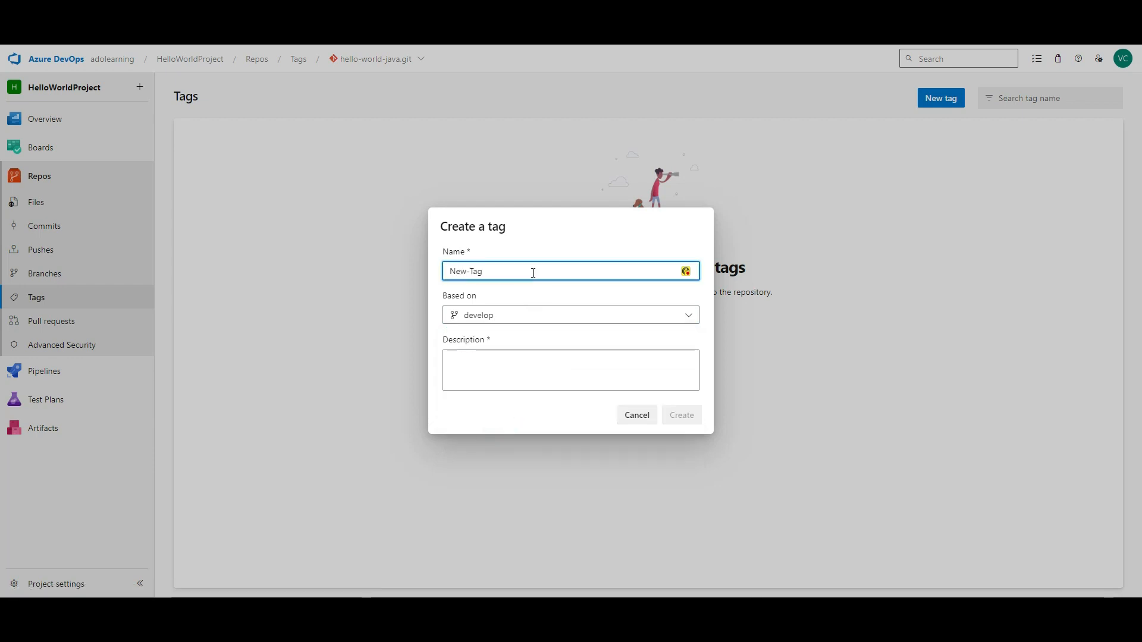
key("BackSpace")
key("BackSpace")
key("BackSpace")
key("BackSpace")
key("BackSpace")
key("BackSpace")
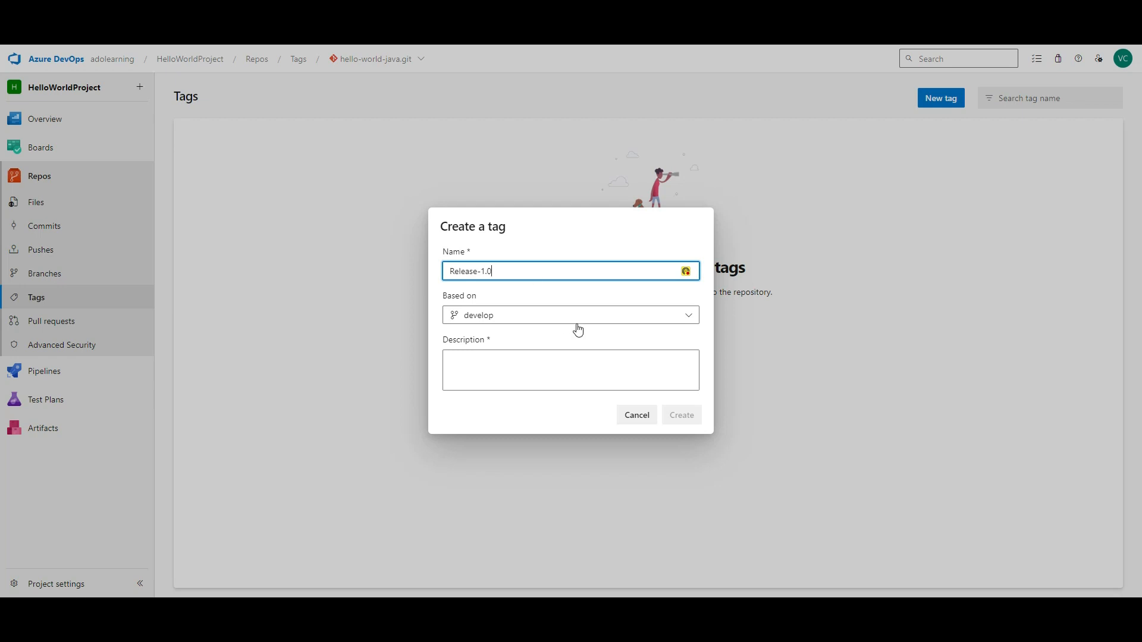
- Keep the tag based on develop, add description 'Release Tag', and create Release-1.0
left_click(586, 358)
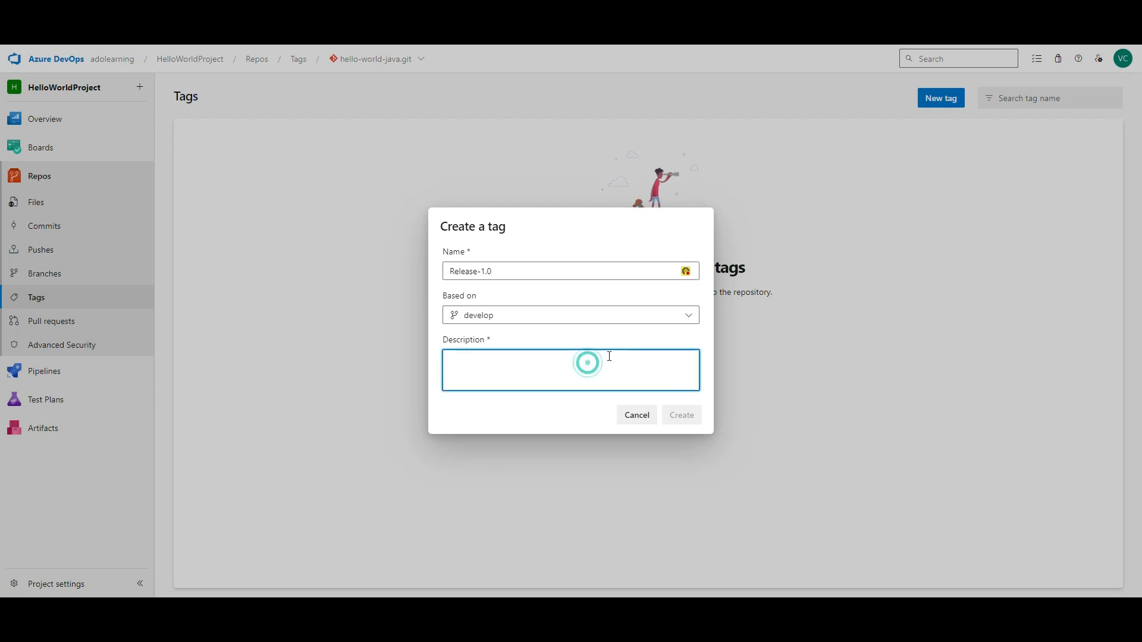
left_click(584, 318)
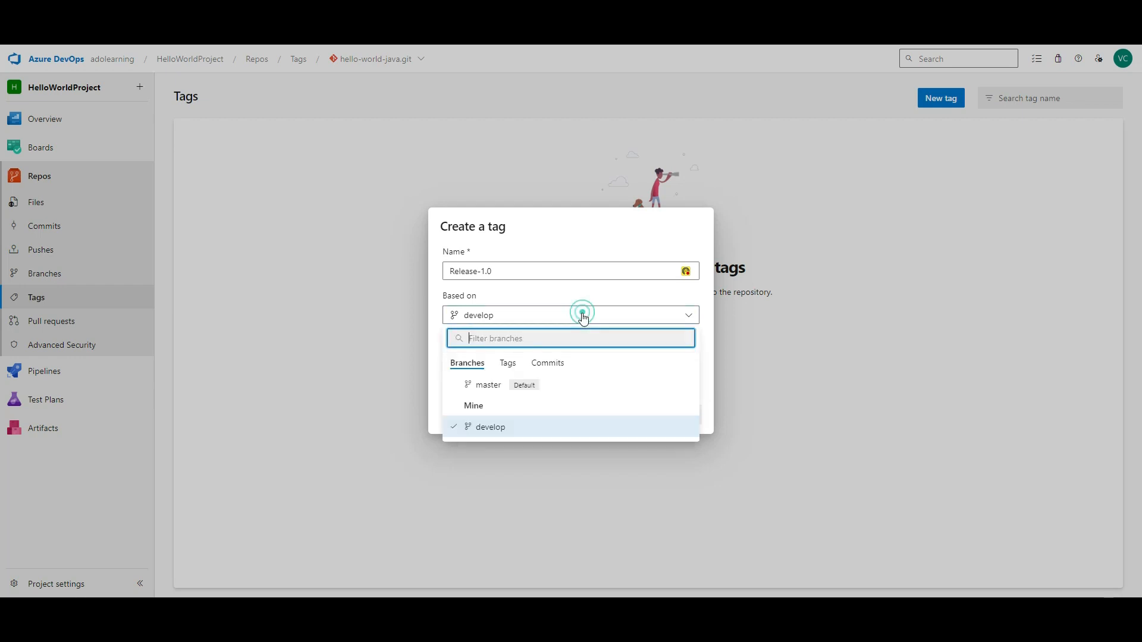
left_click(538, 385)
left_click(569, 374)
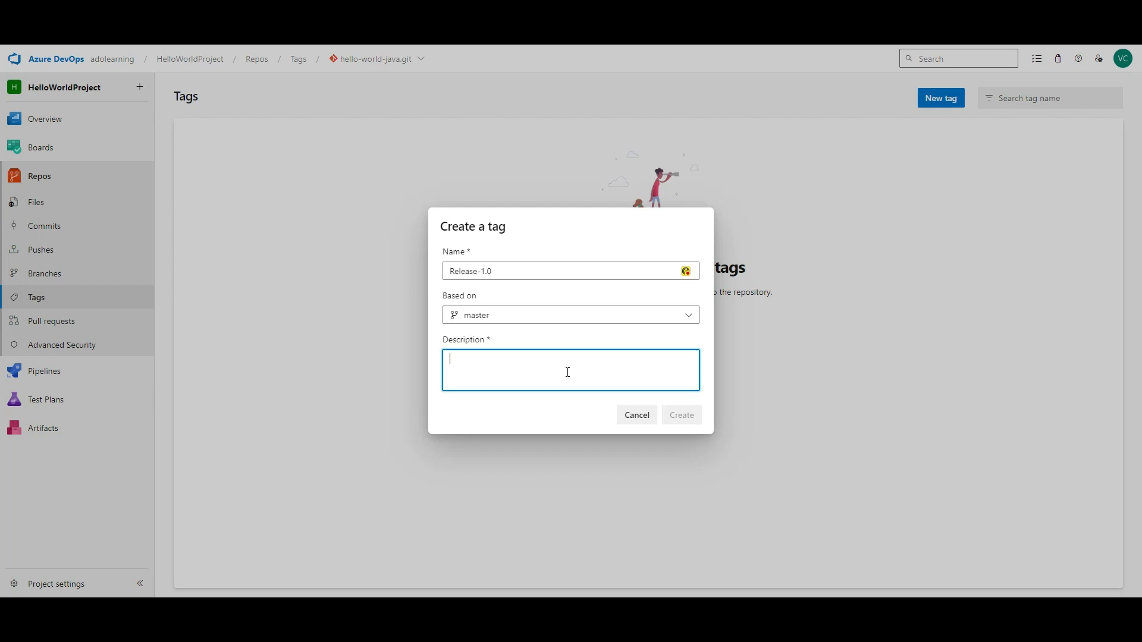
left_click(537, 315)
left_click(494, 436)
left_click(521, 382)
type("Release Tag")
left_click(684, 415)
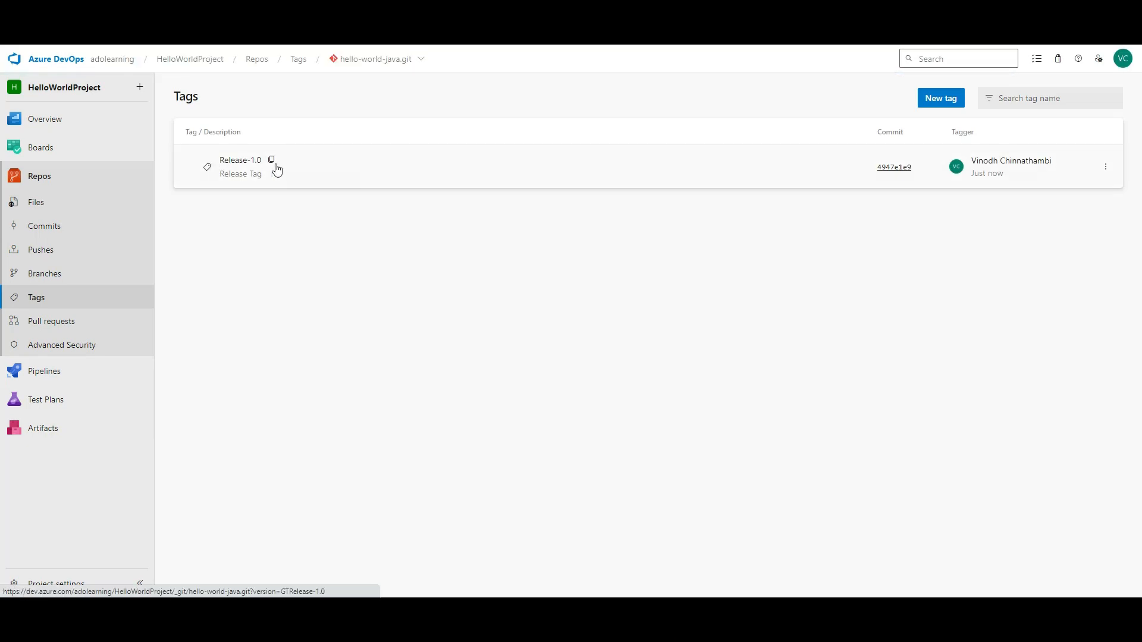
- Browse the repository files at the Release-1.0 tag, check the branch list, then view Pull requests
left_click(1108, 171)
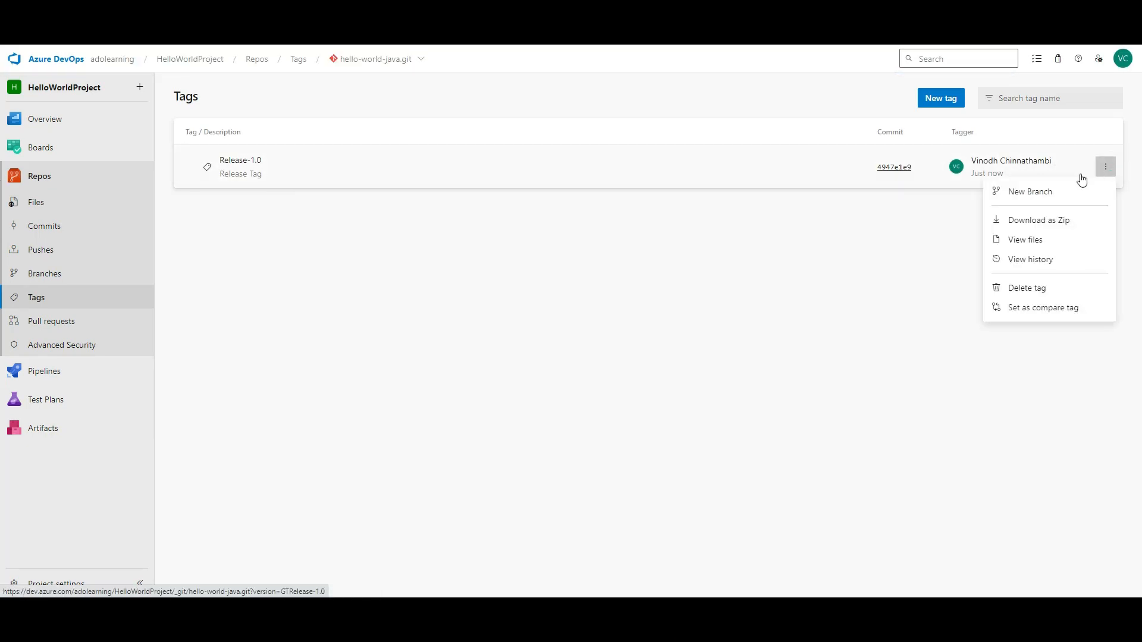
left_click(644, 304)
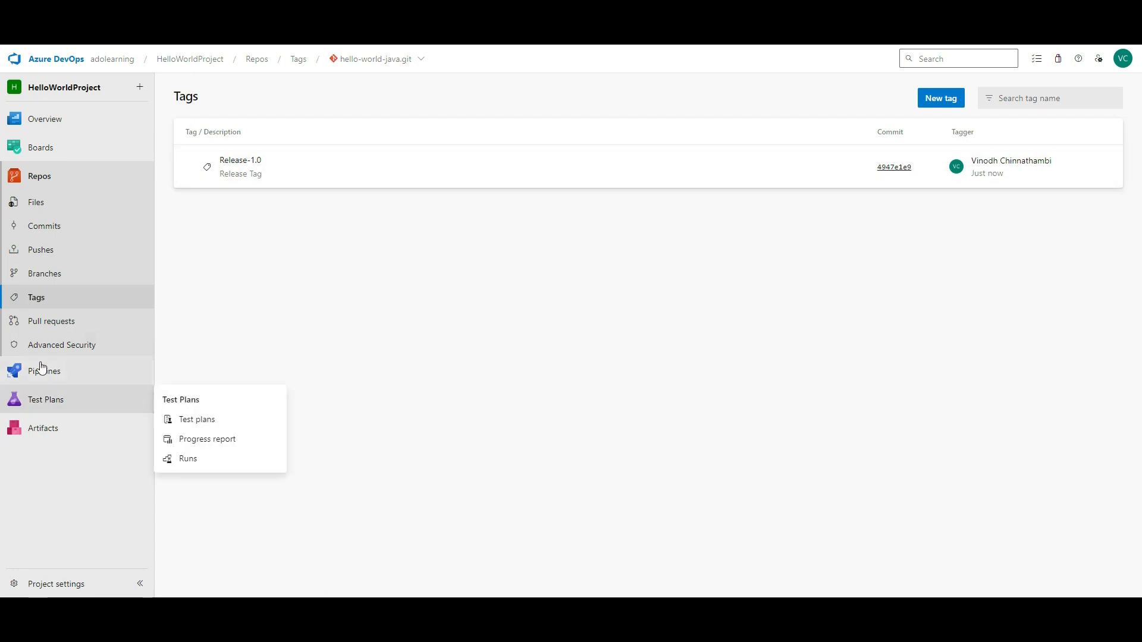
left_click(295, 163)
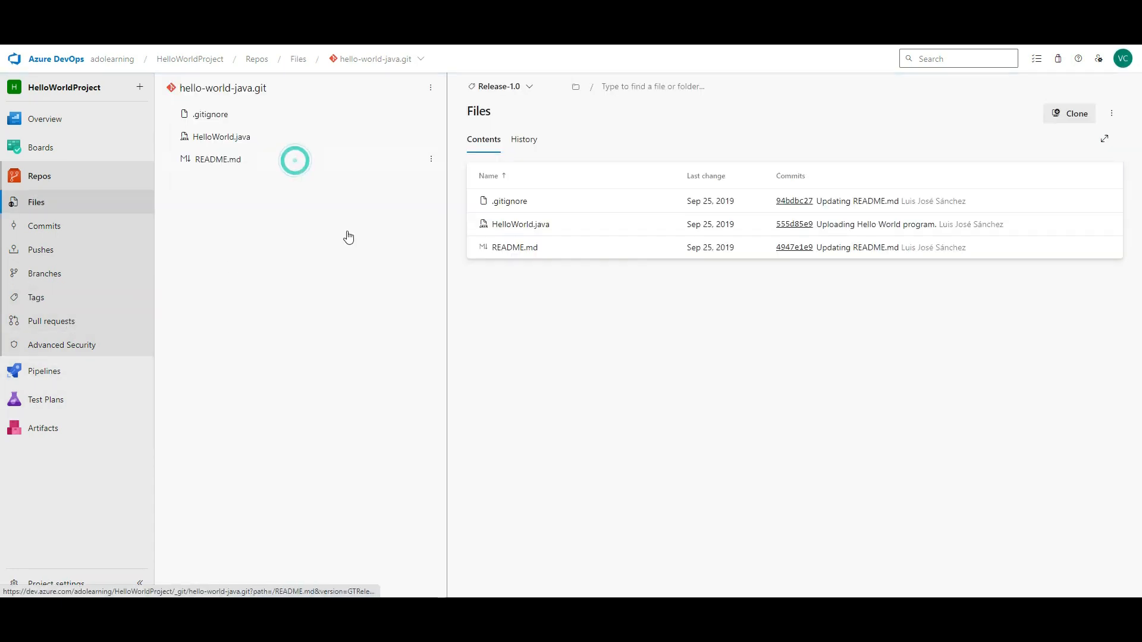
left_click(527, 88)
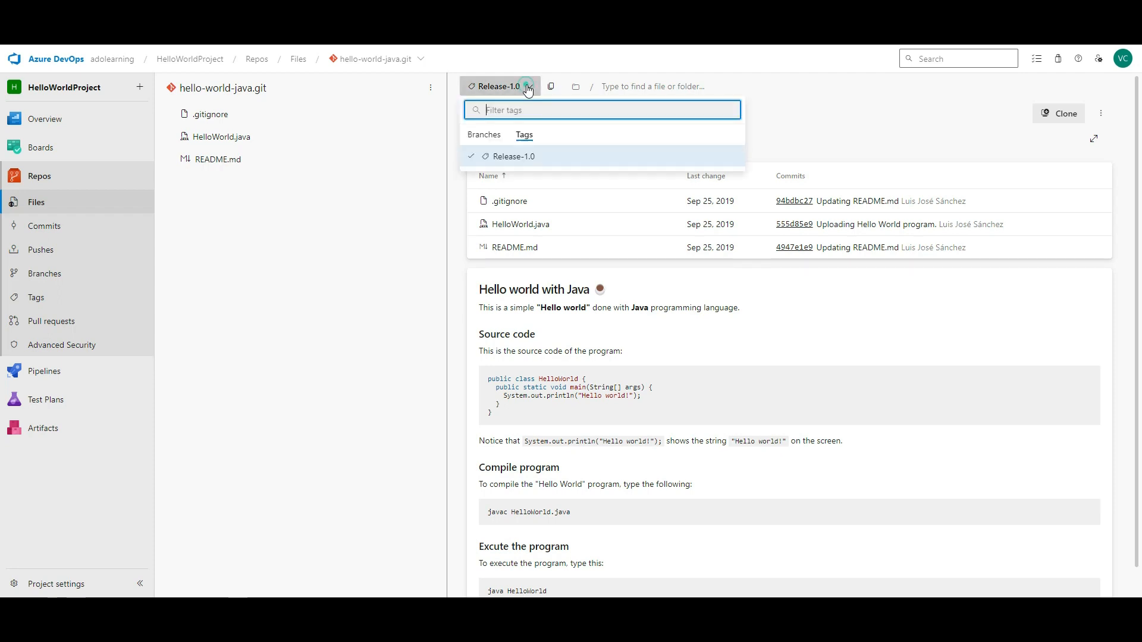
left_click(485, 136)
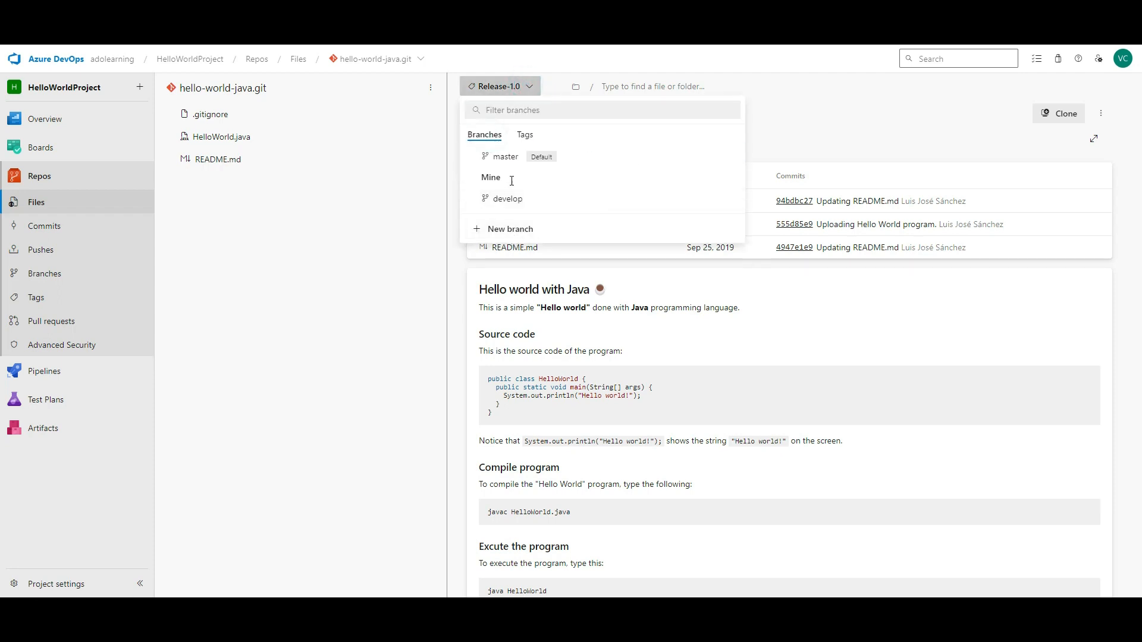
left_click(851, 129)
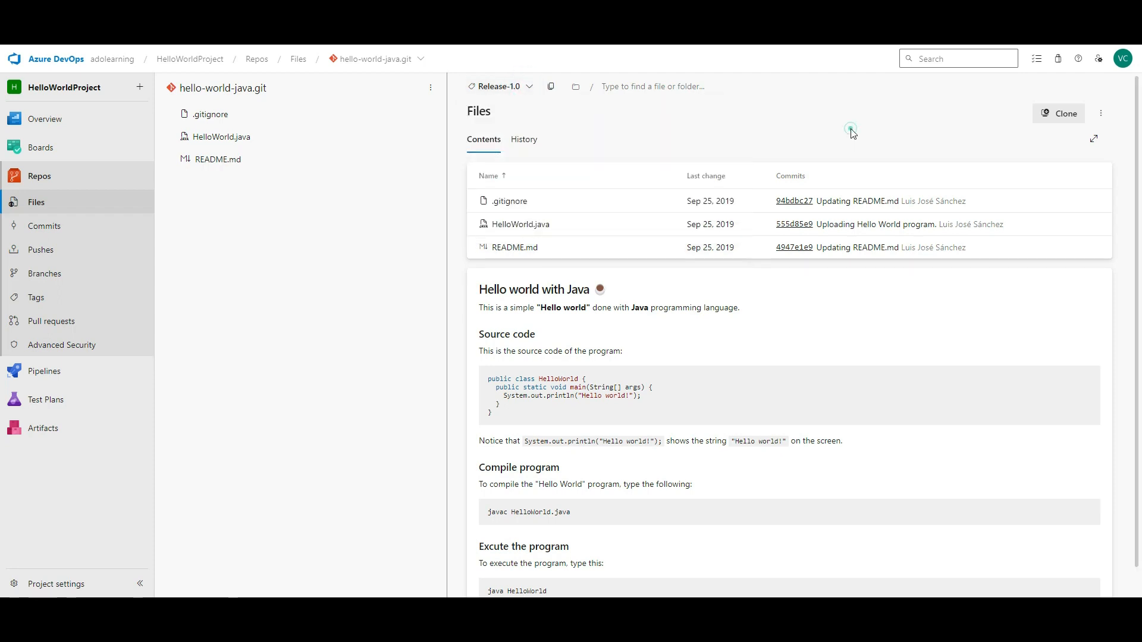
left_click(69, 325)
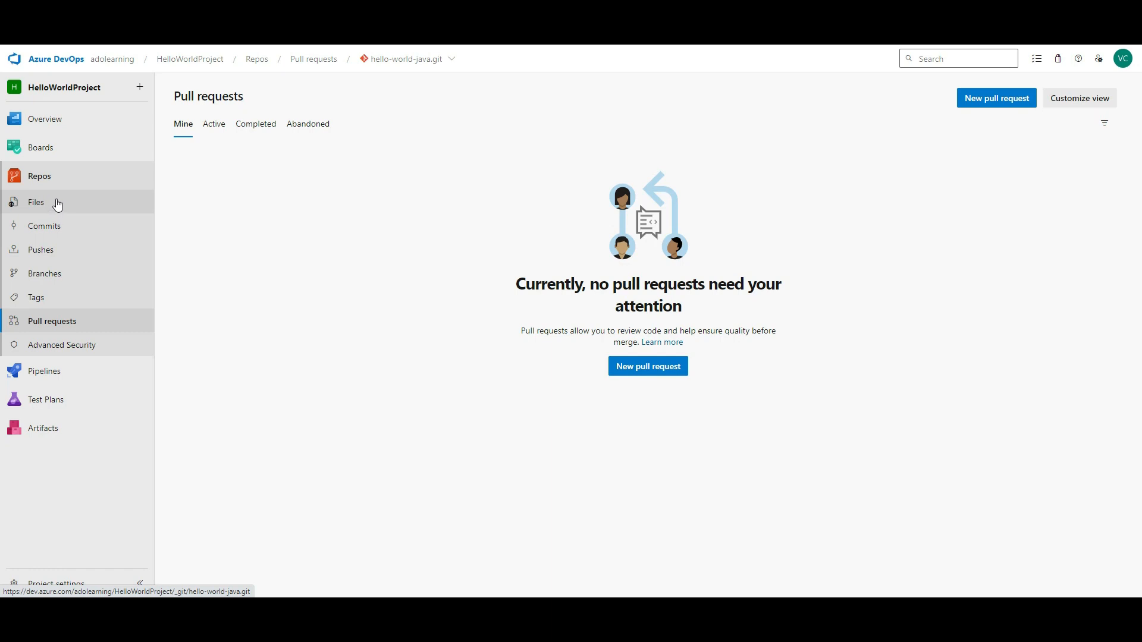
- Create and commit a new file Text.txt containing ABC on the master branch
left_click(46, 225)
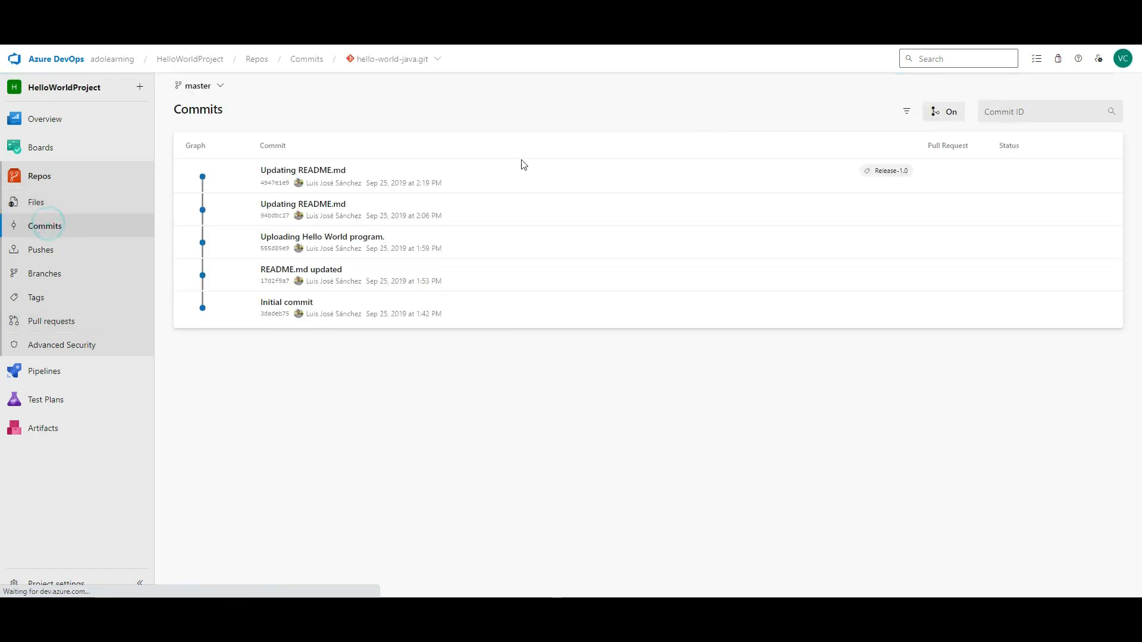
left_click(72, 198)
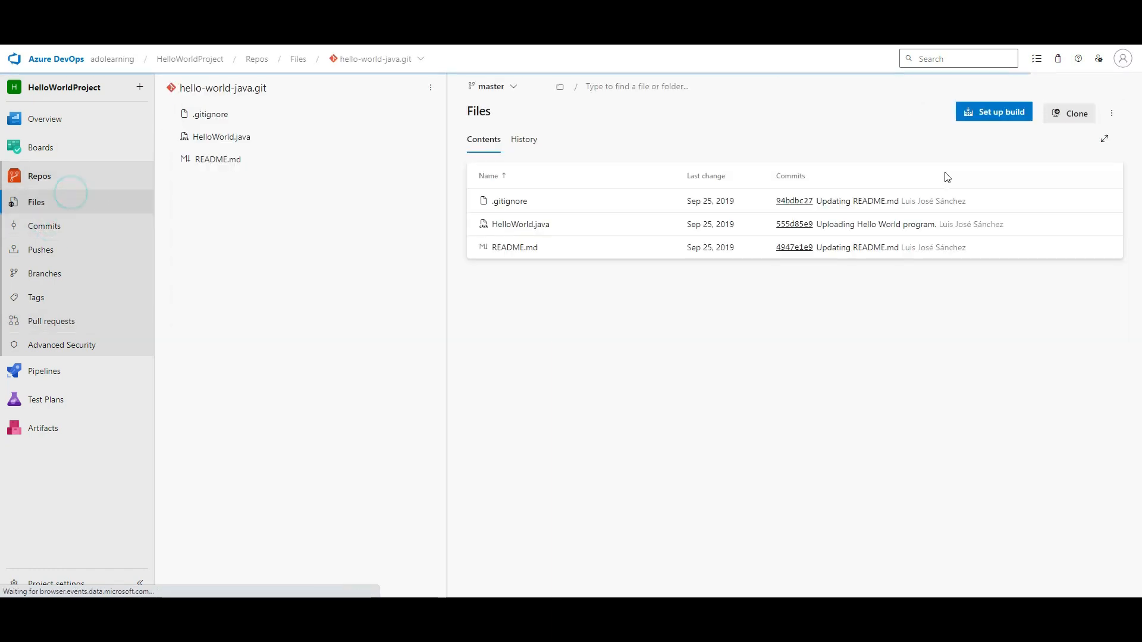
left_click(430, 88)
mouse_move(359, 171)
left_click(473, 160)
type("Text.txt")
key("Return")
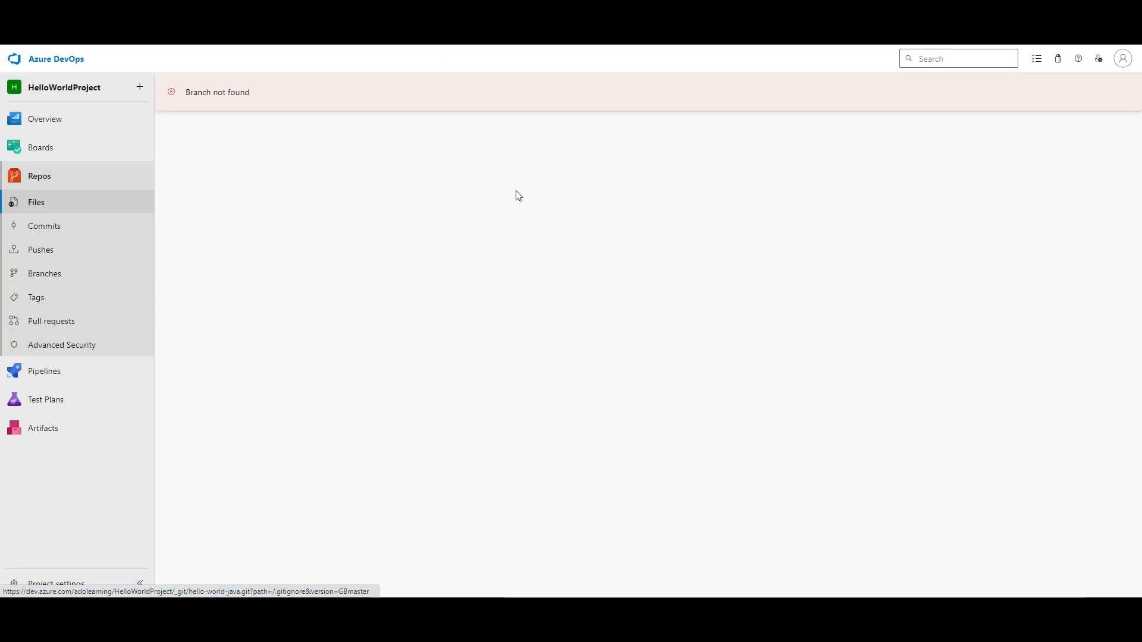
type("ABC")
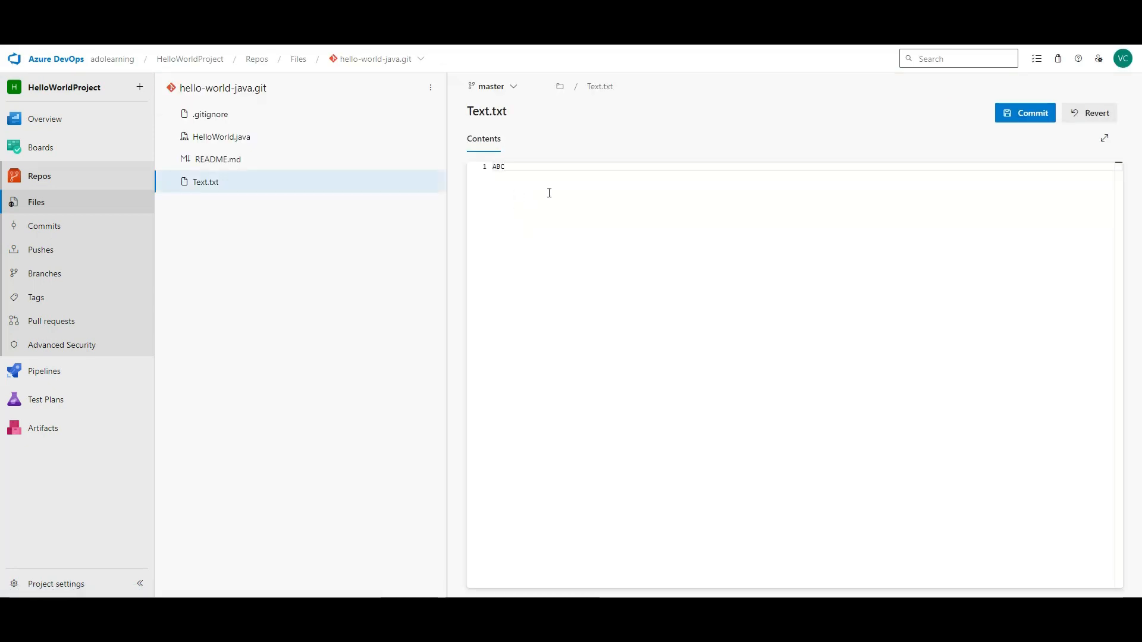
left_click(1024, 113)
left_click(1091, 565)
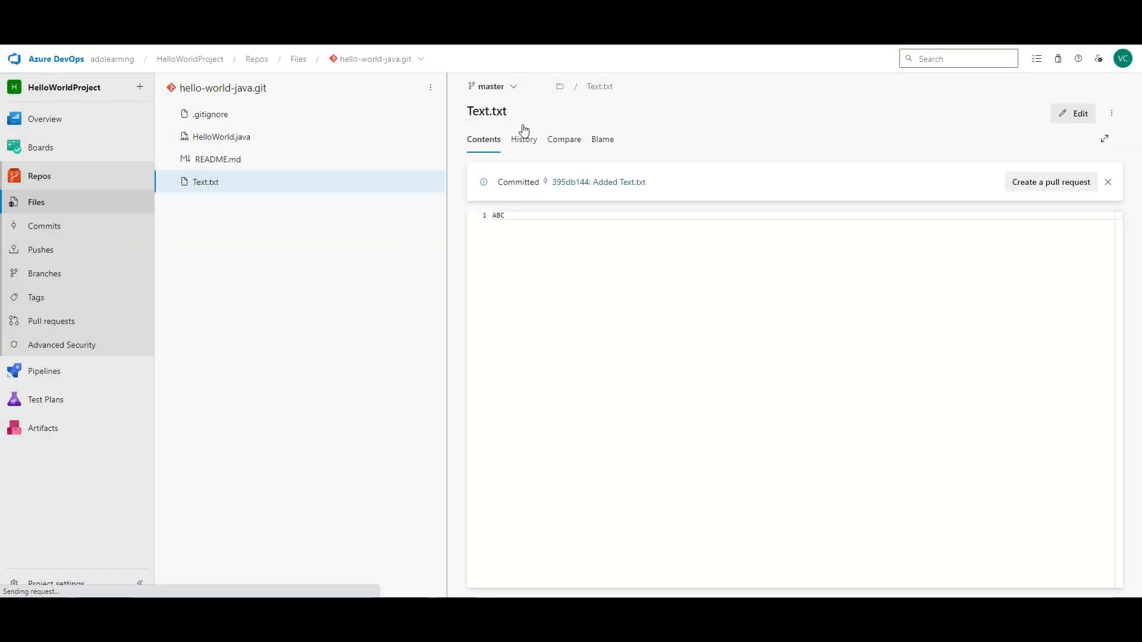
left_click(512, 87)
- On develop, commit a new file XYZ.txt containing XYZ and start a pull request for it
left_click(506, 196)
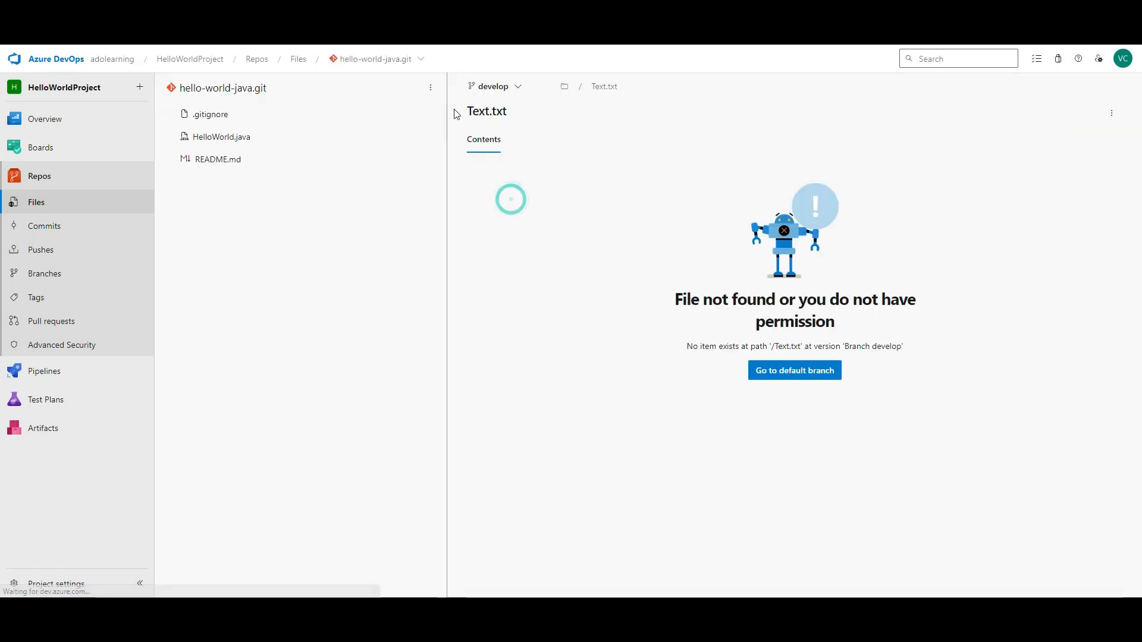
left_click(430, 87)
mouse_move(368, 161)
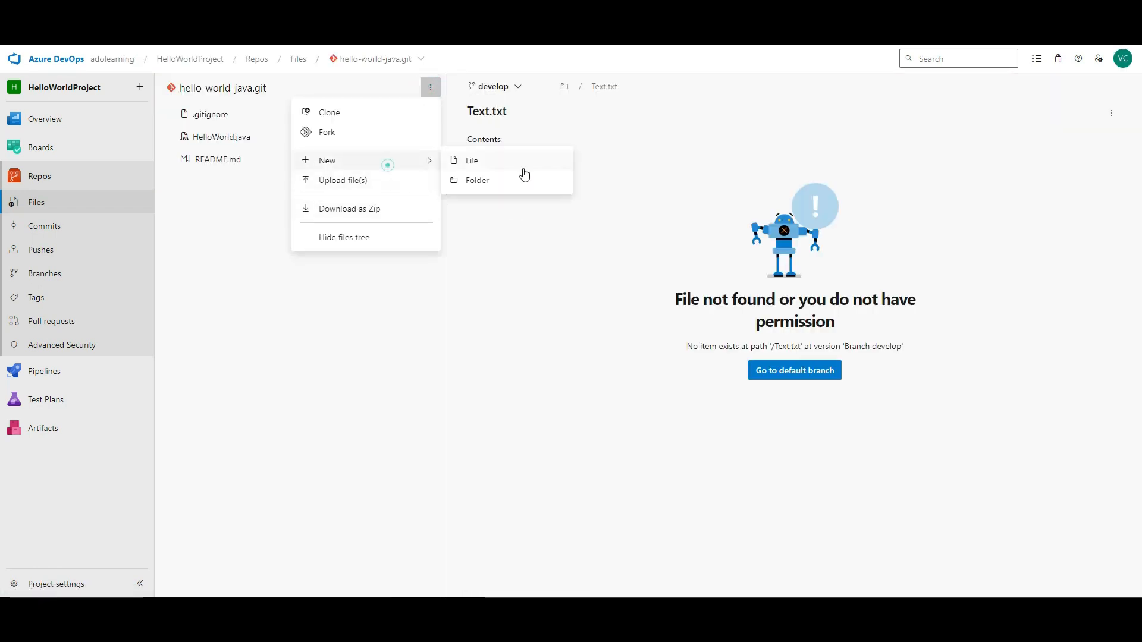
left_click(511, 166)
type("X")
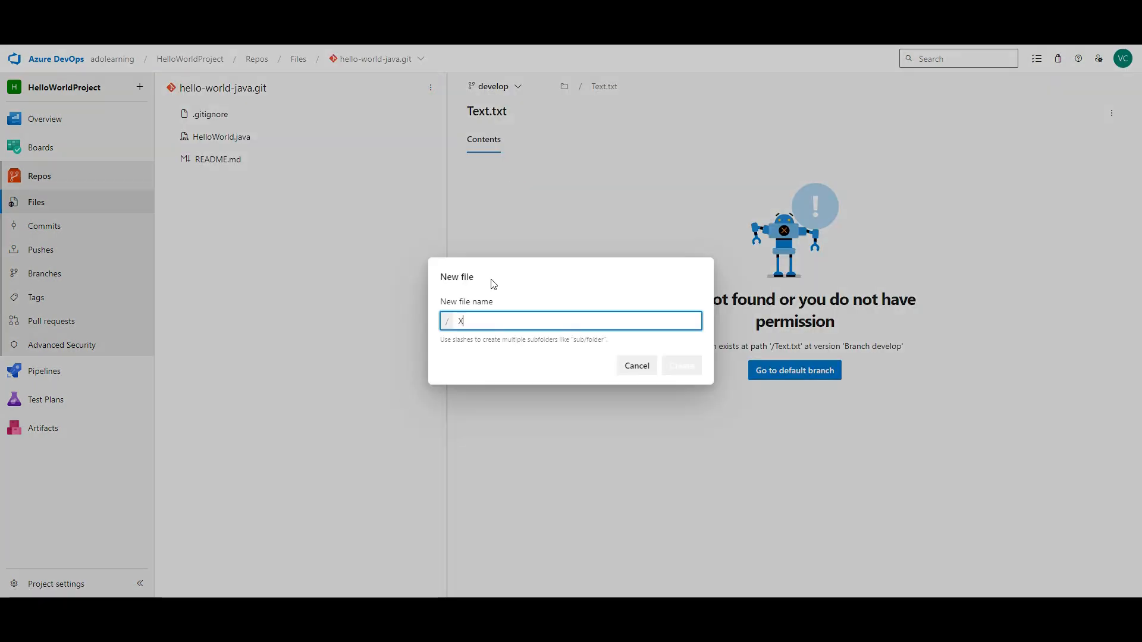
type("YZ")
key("Return")
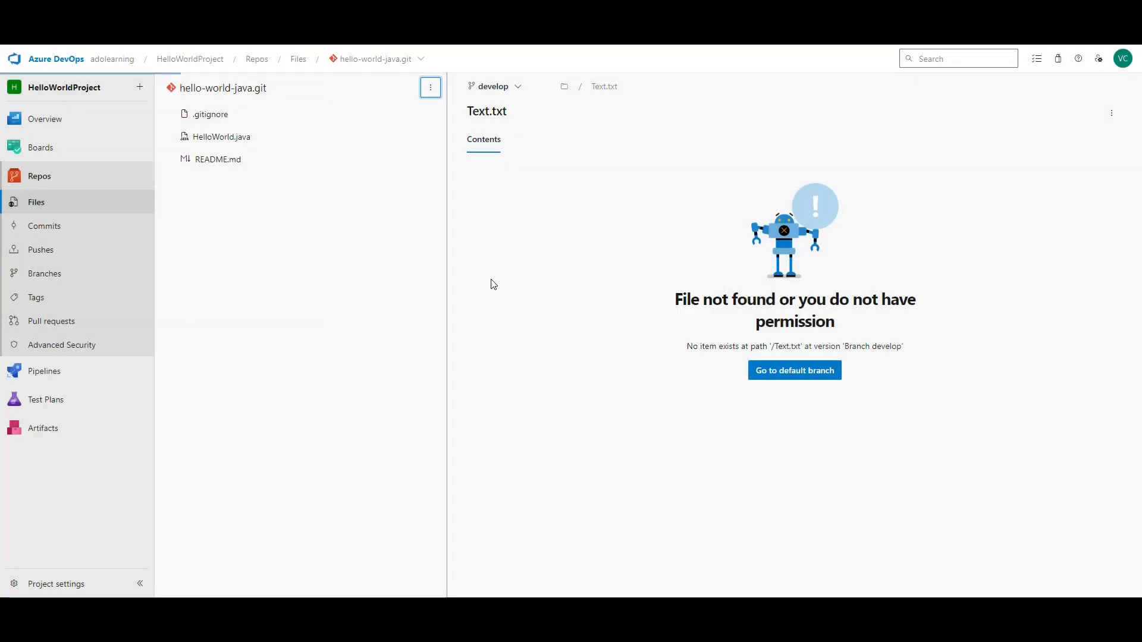
type("XYZ")
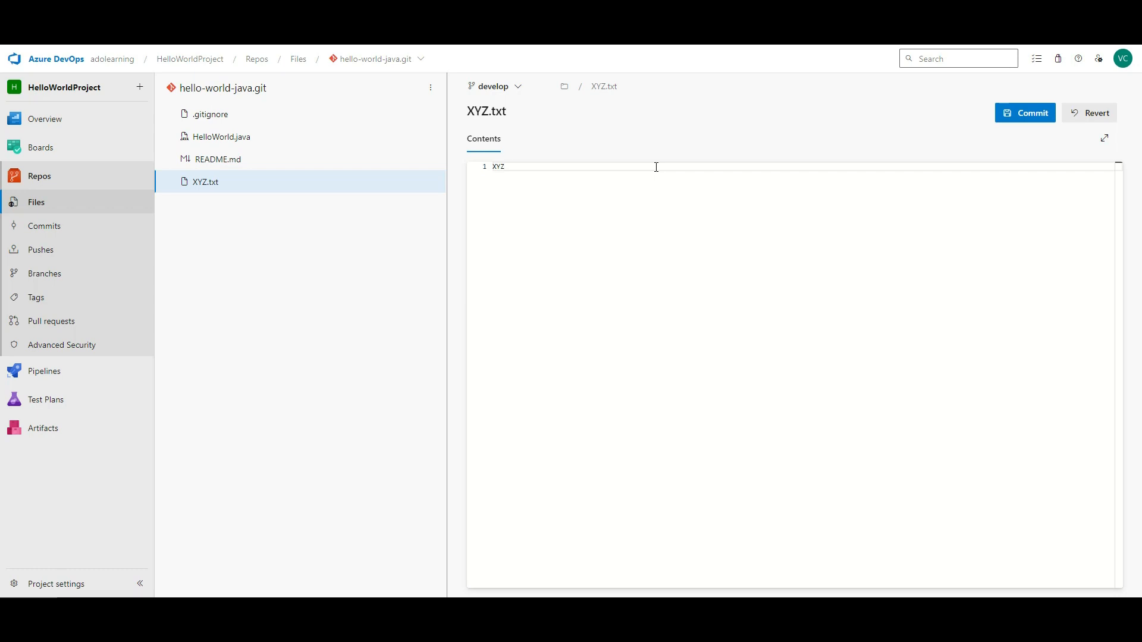
left_click(1016, 113)
left_click(1097, 568)
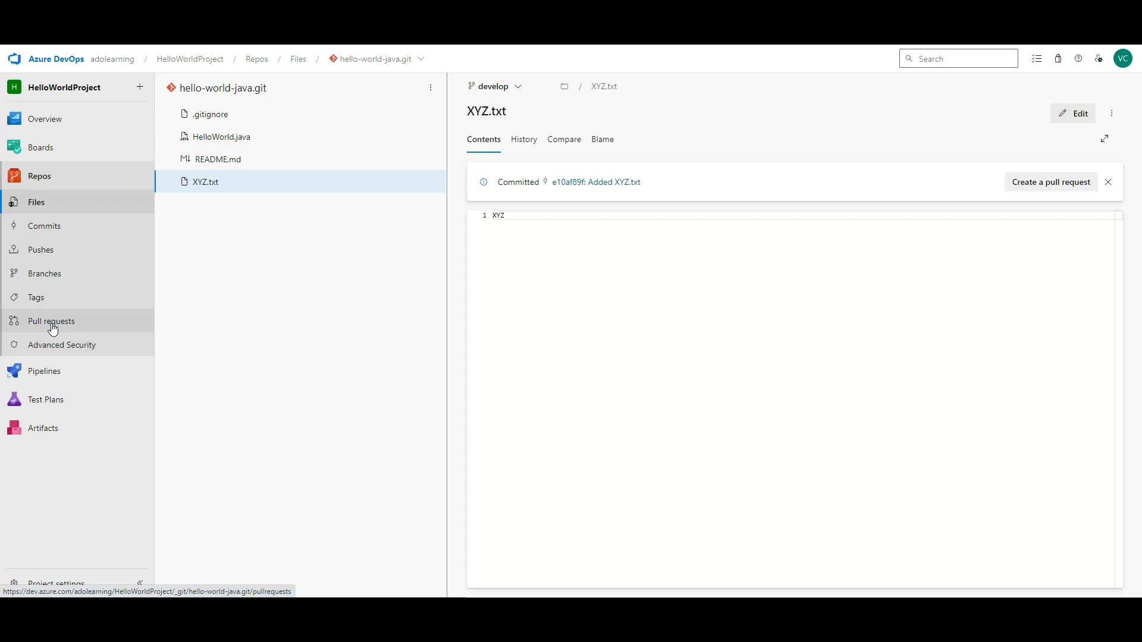
left_click(1034, 185)
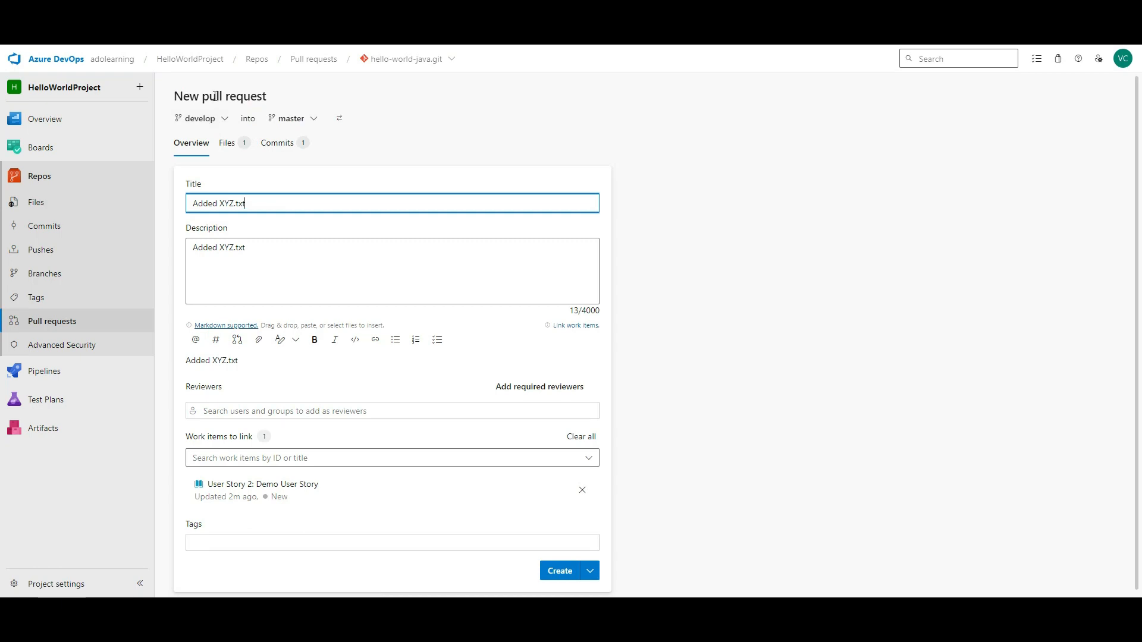
- Review the 'Added XYZ.txt' develop-into-master pull request's title and reviewers, noting no merge conflicts
left_click_drag(205, 97, 269, 98)
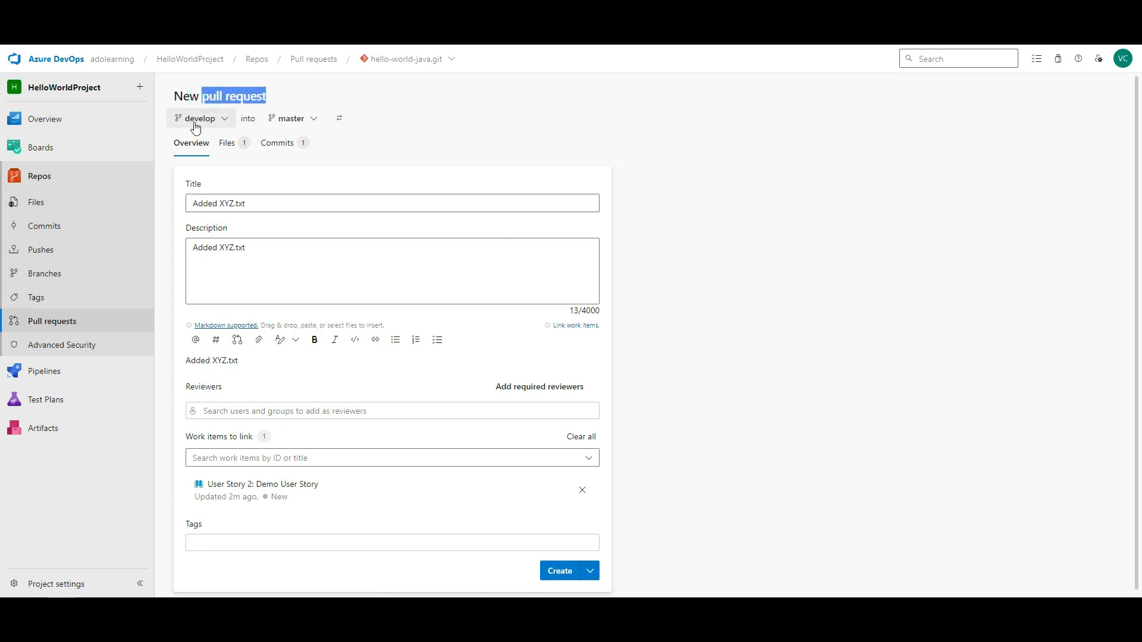
left_click(230, 122)
left_click(233, 119)
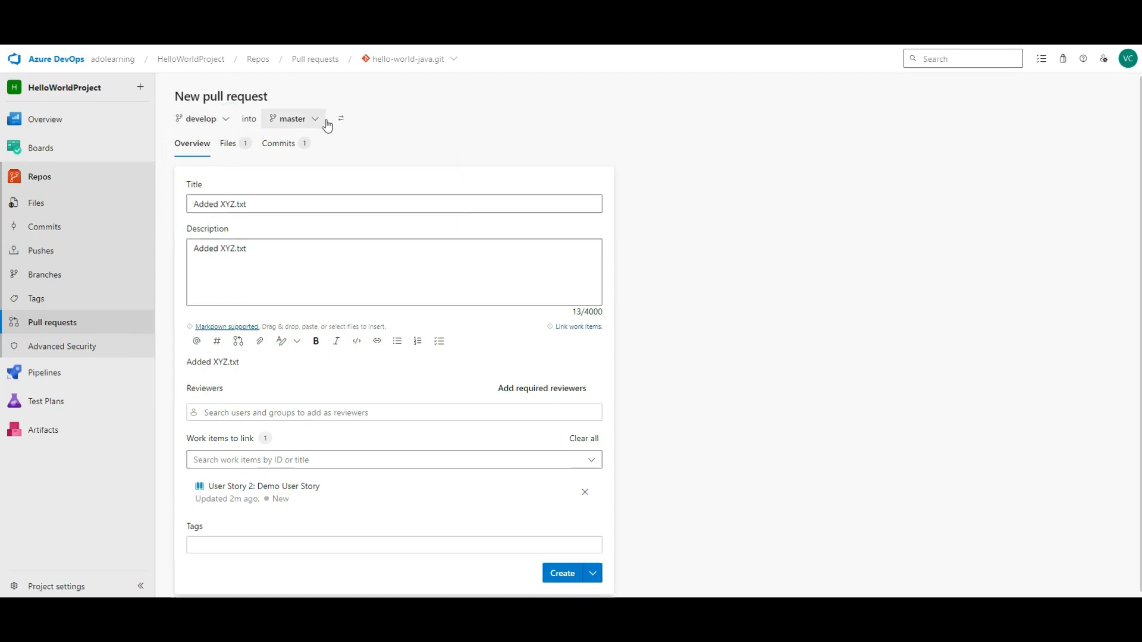
triple_click(311, 218)
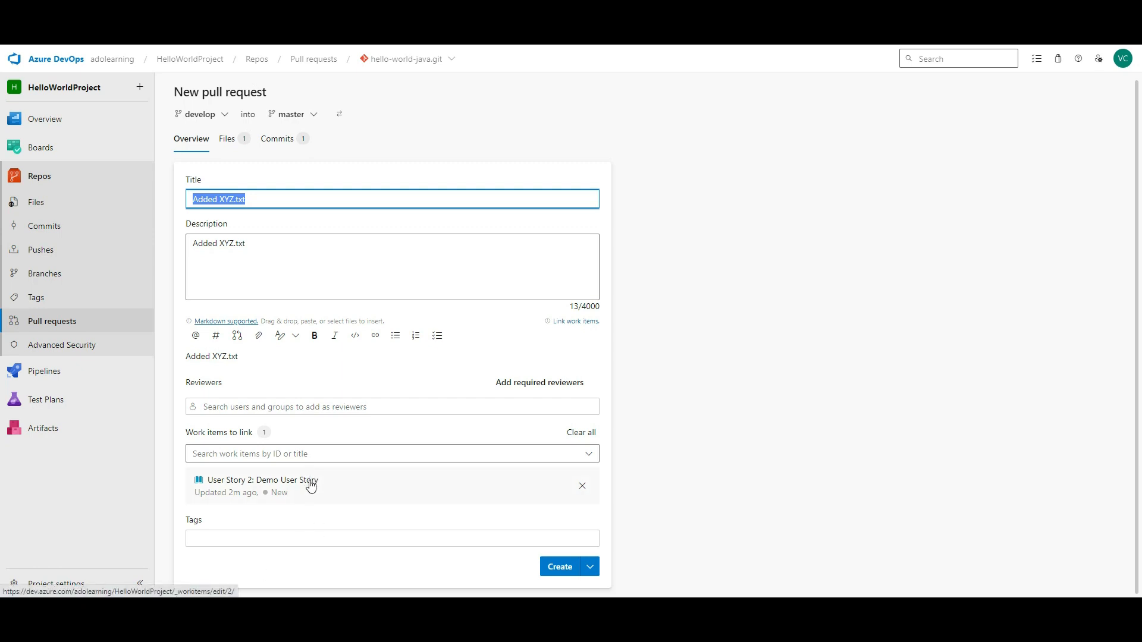
left_click(422, 407)
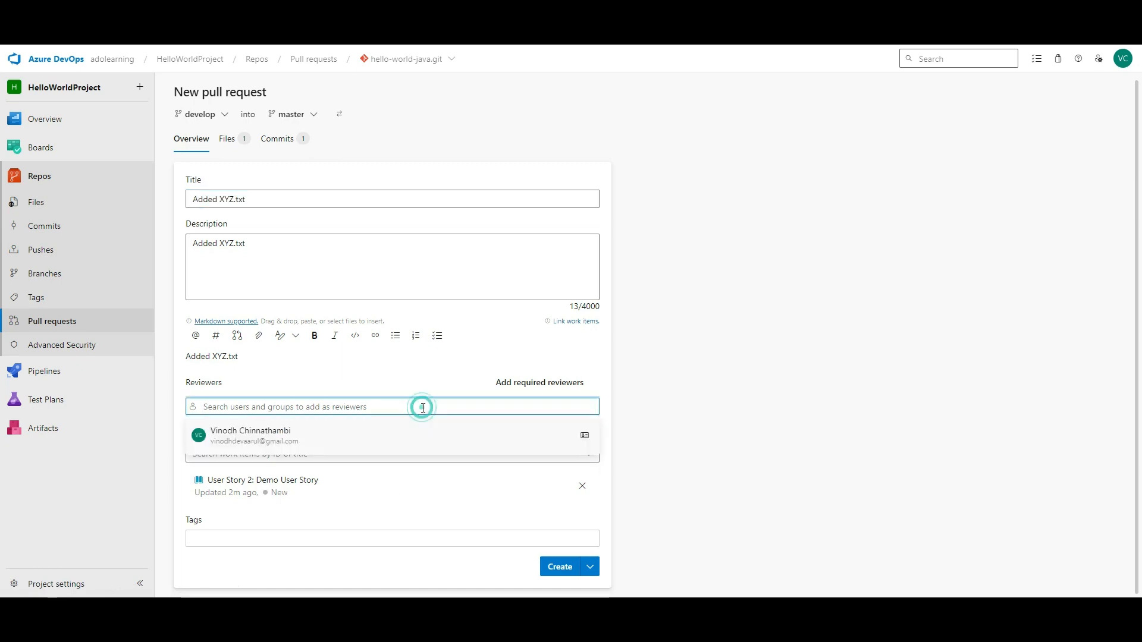
left_click(830, 369)
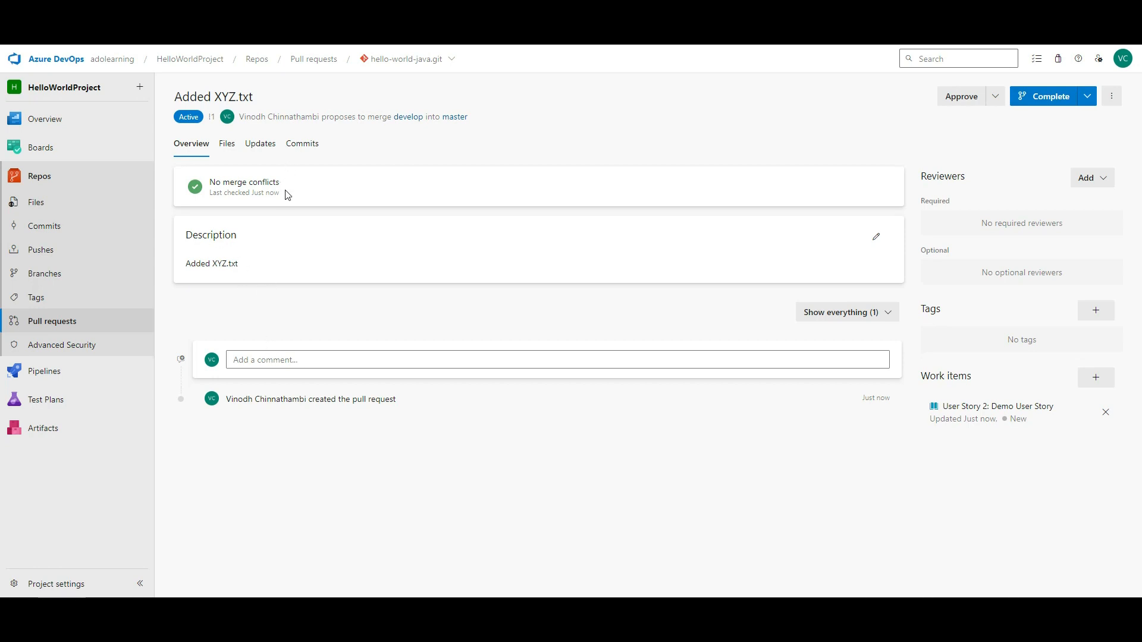
left_click_drag(285, 185, 211, 181)
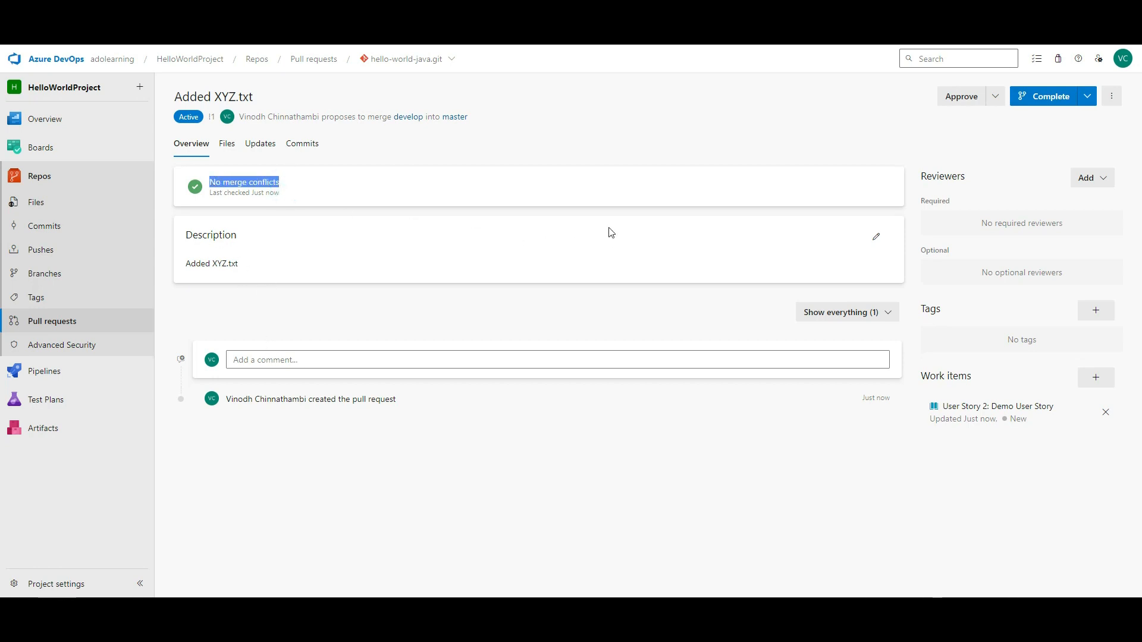
- Open the Complete panel for the Added XYZ.txt pull request, with Merge (no fast forward) selected
left_click(1050, 96)
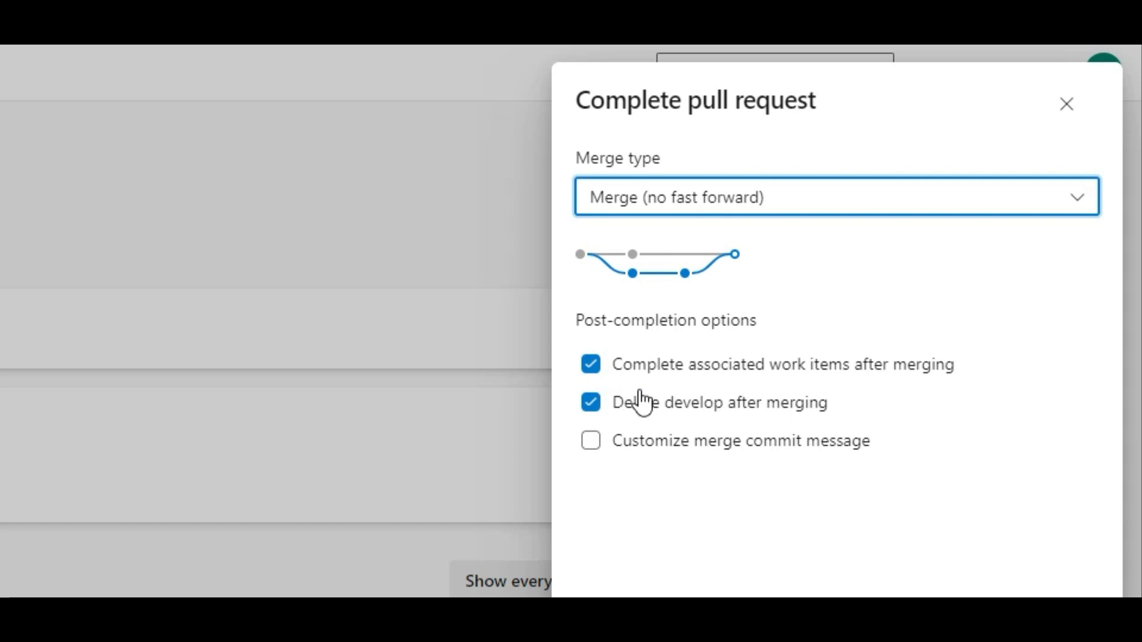
left_click_drag(616, 411, 867, 420)
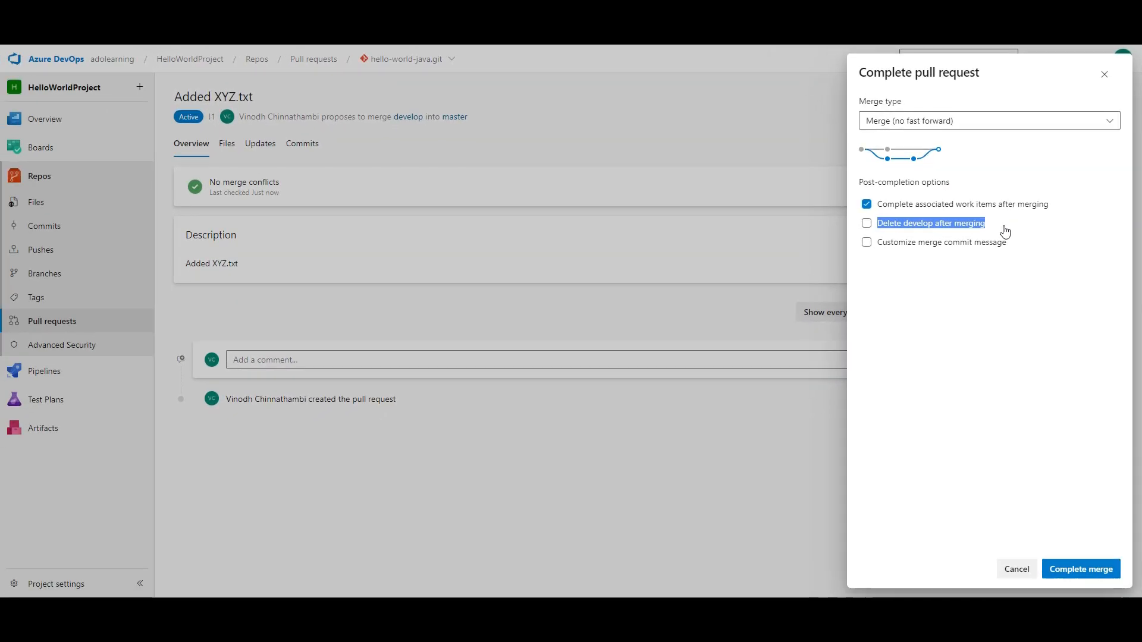
- Complete the merge of develop into master with 'Delete develop after merging' unchecked
left_click(955, 282)
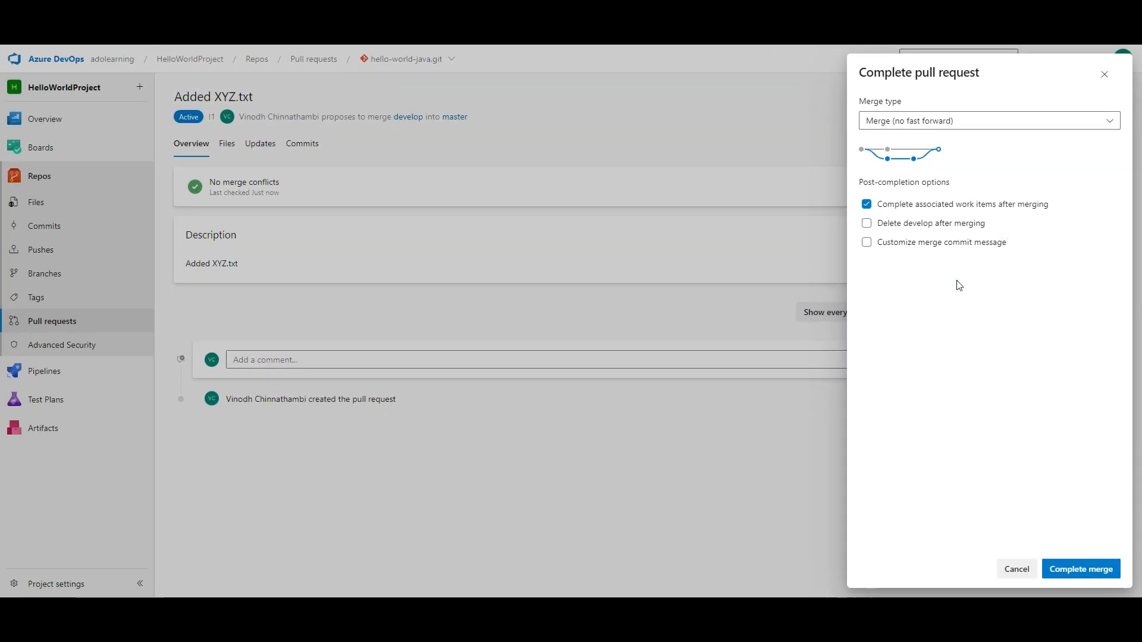
left_click(900, 226)
left_click(921, 230)
left_click(1078, 569)
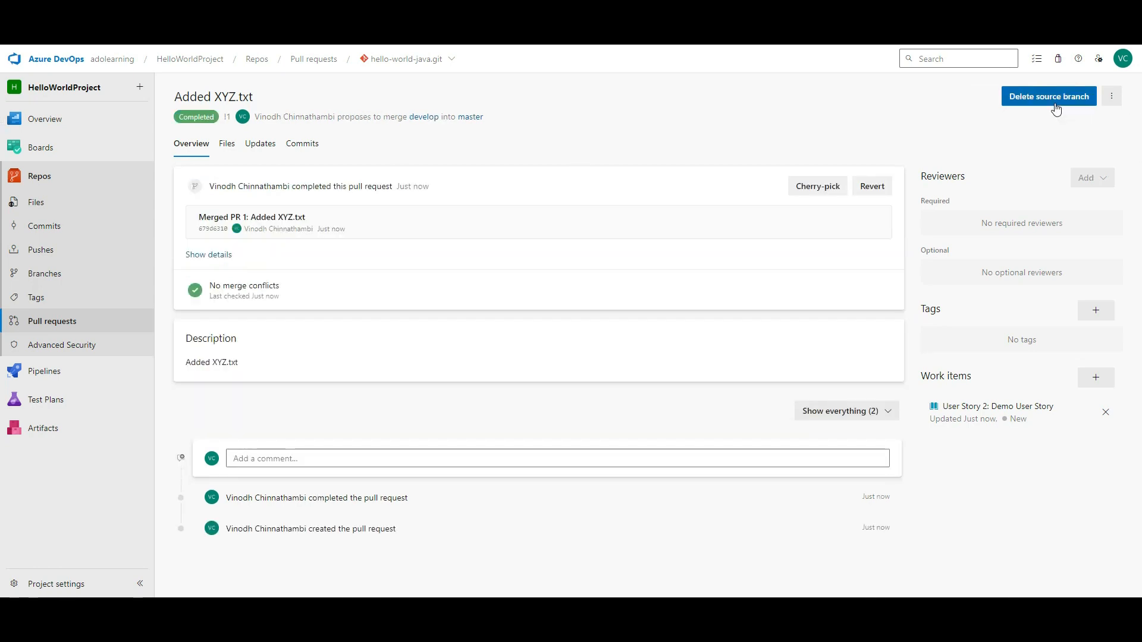
- Glance at the completed pull request's extra actions, then return to the pull requests list
left_click(1112, 96)
left_click(659, 145)
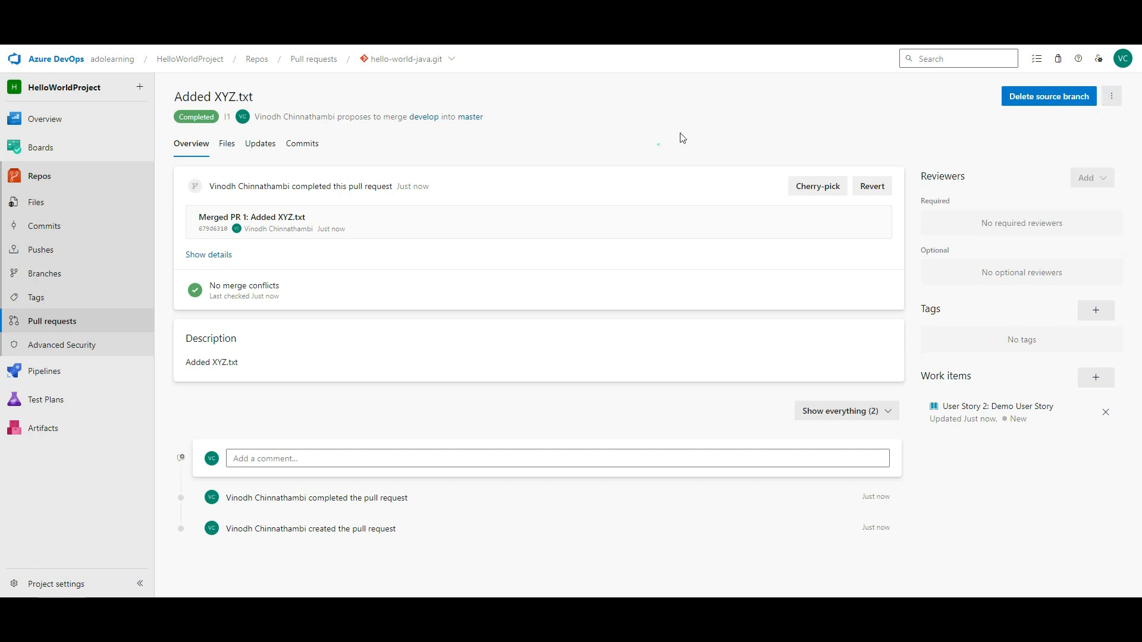
left_click(36, 320)
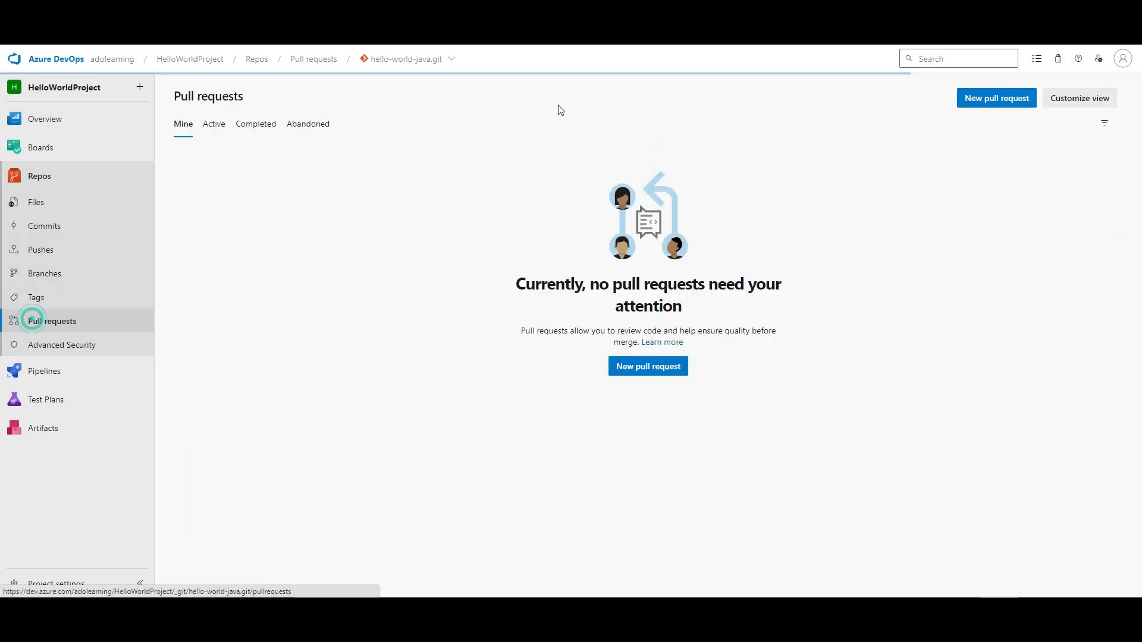
- Browse the Active, Completed and Abandoned pull request lists, then open Advanced Security's enable settings
left_click(216, 126)
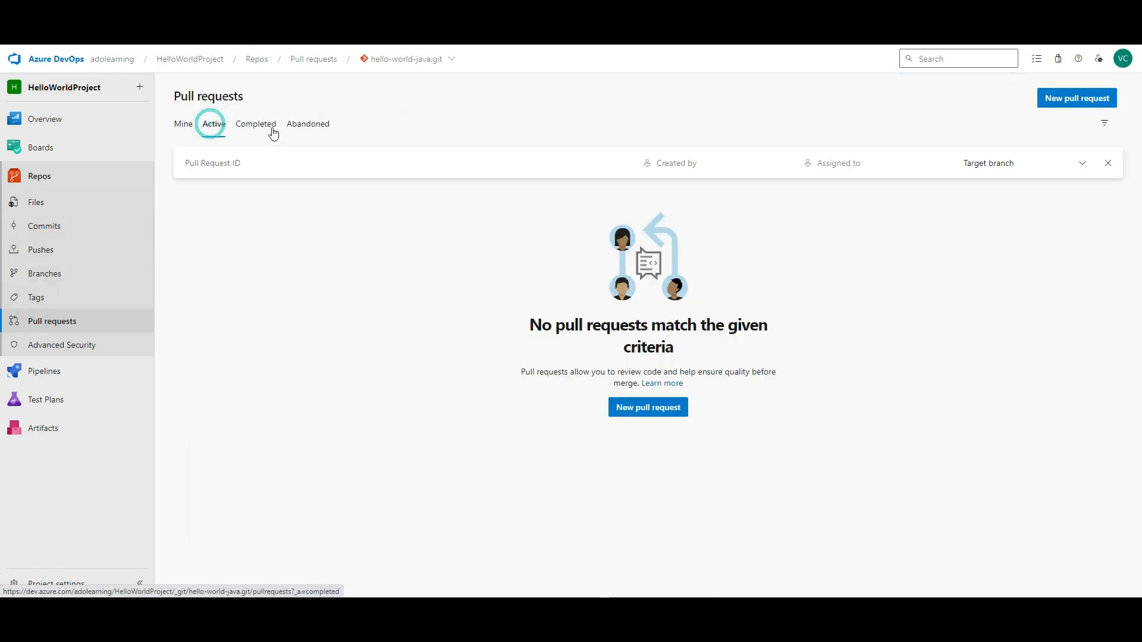
left_click(270, 123)
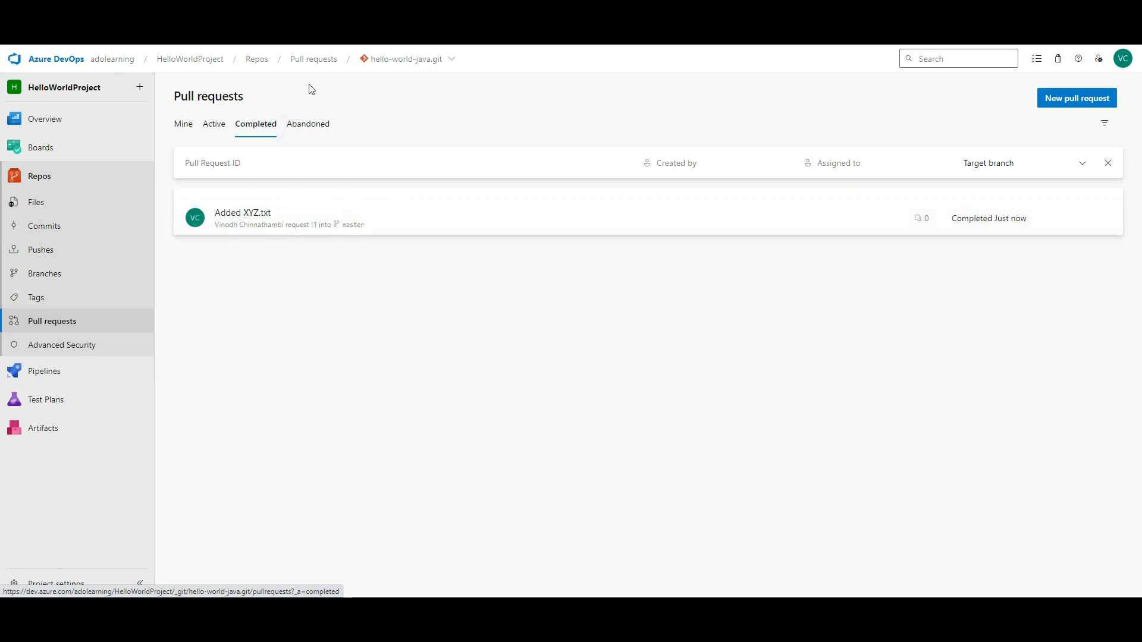
left_click(308, 124)
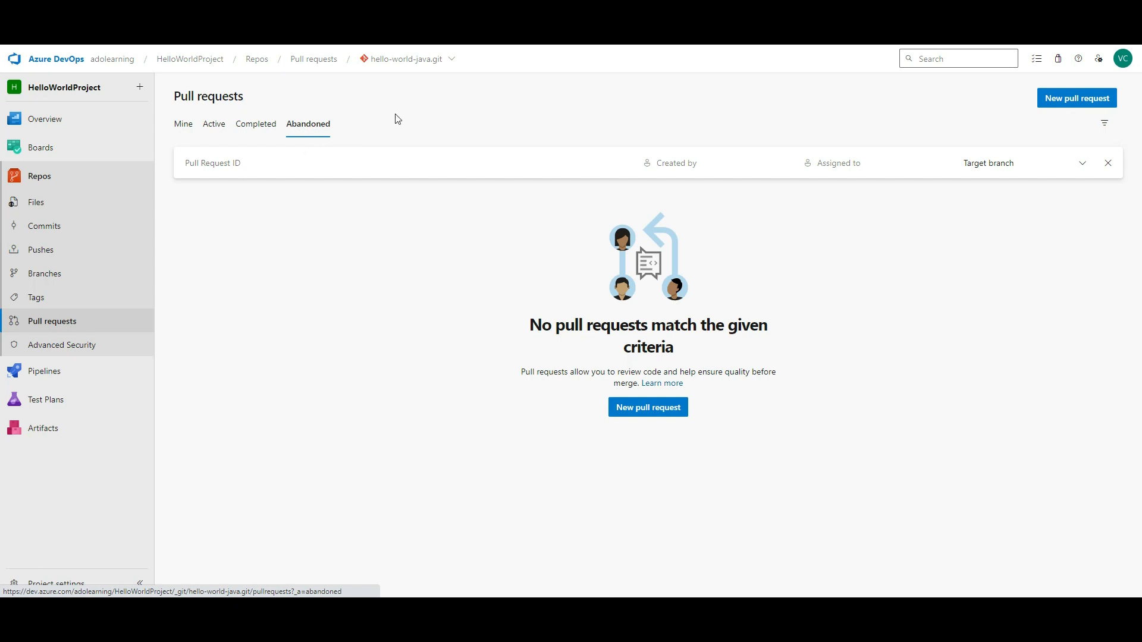
left_click(85, 347)
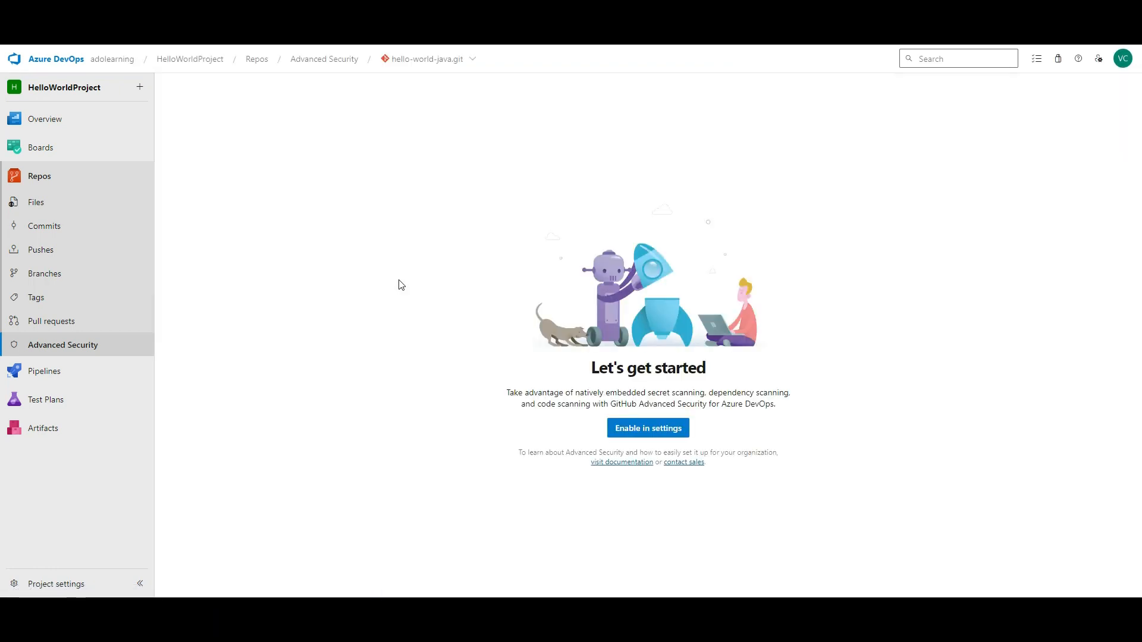
left_click(625, 428)
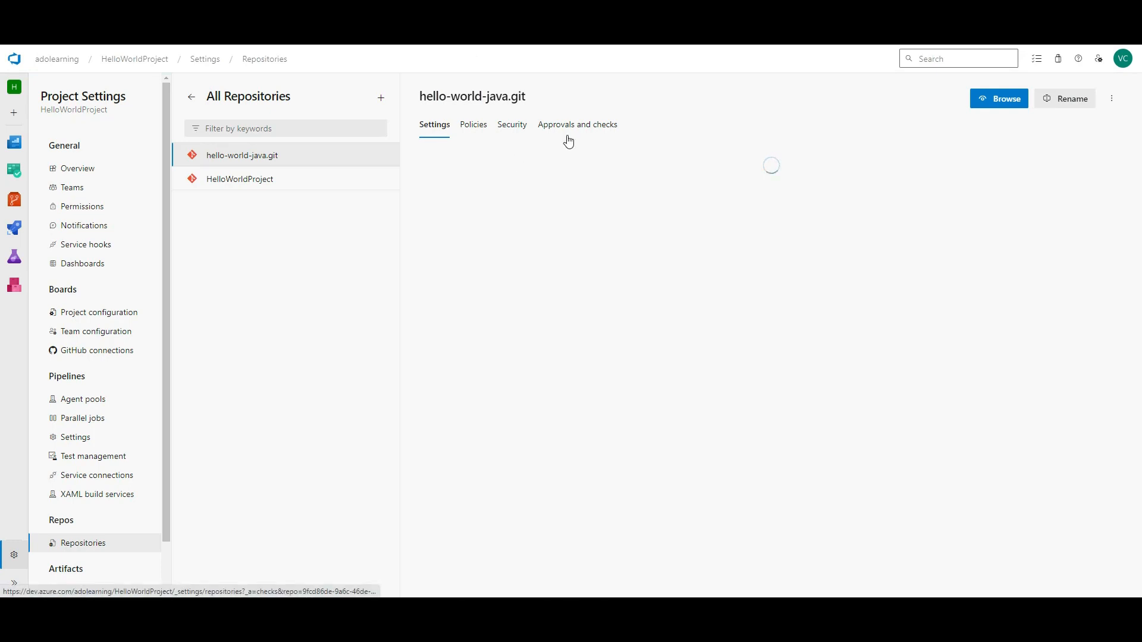
- Review hello-world-java.git's Policies, Security and Approvals and checks tabs, then go to Pipelines
scroll(567, 317, "down", 5)
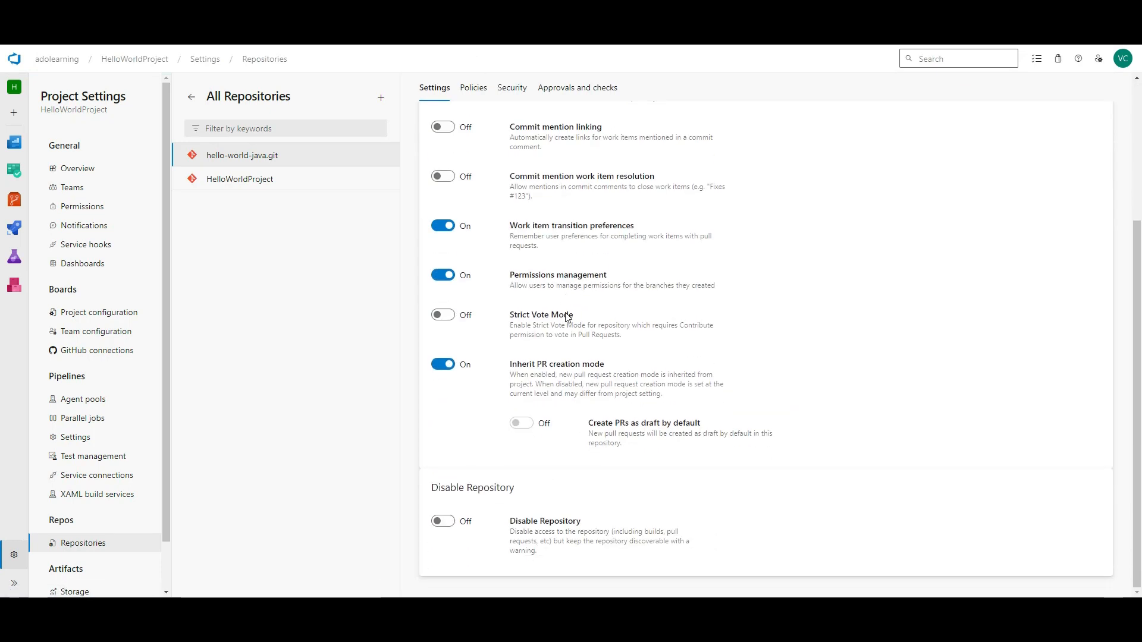
scroll(567, 317, "up", 5)
left_click(474, 126)
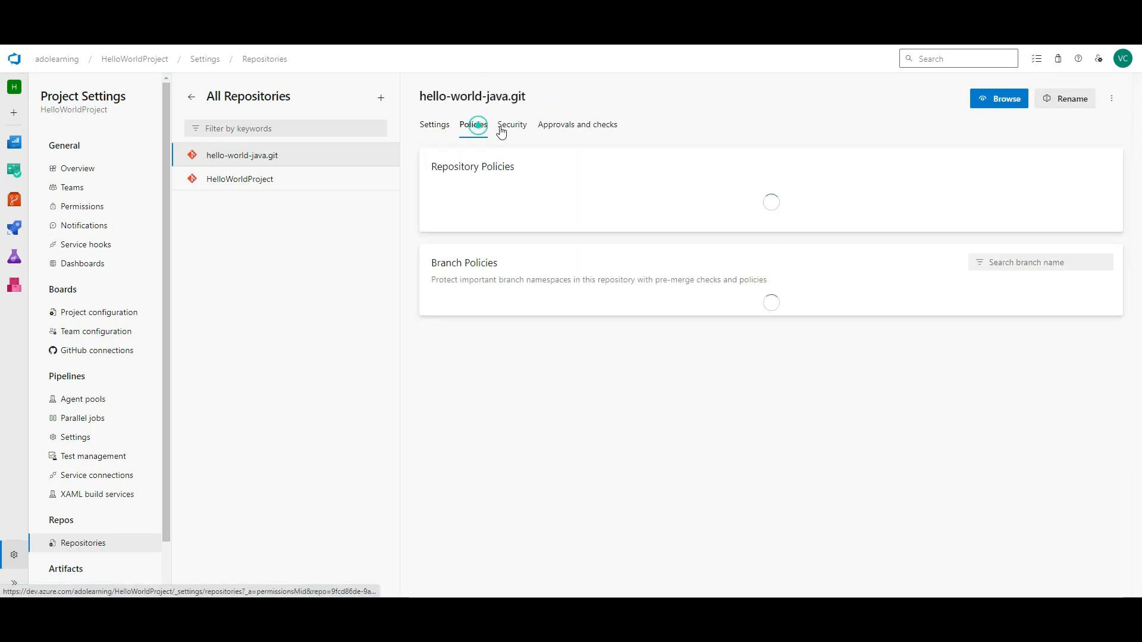
left_click(505, 128)
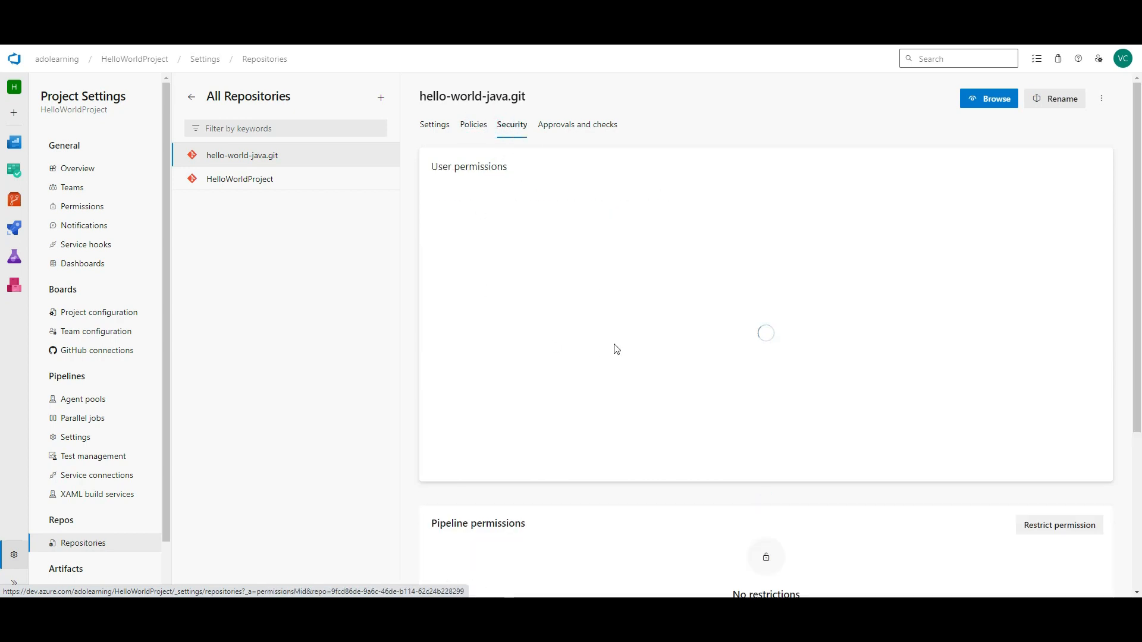
left_click(592, 125)
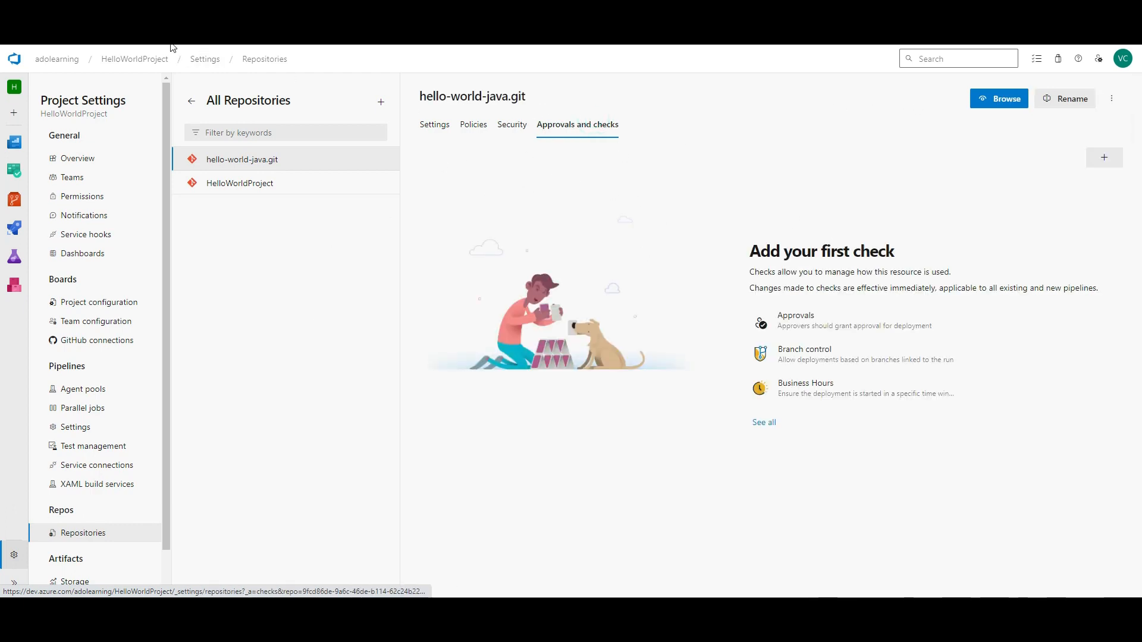
mouse_move(15, 199)
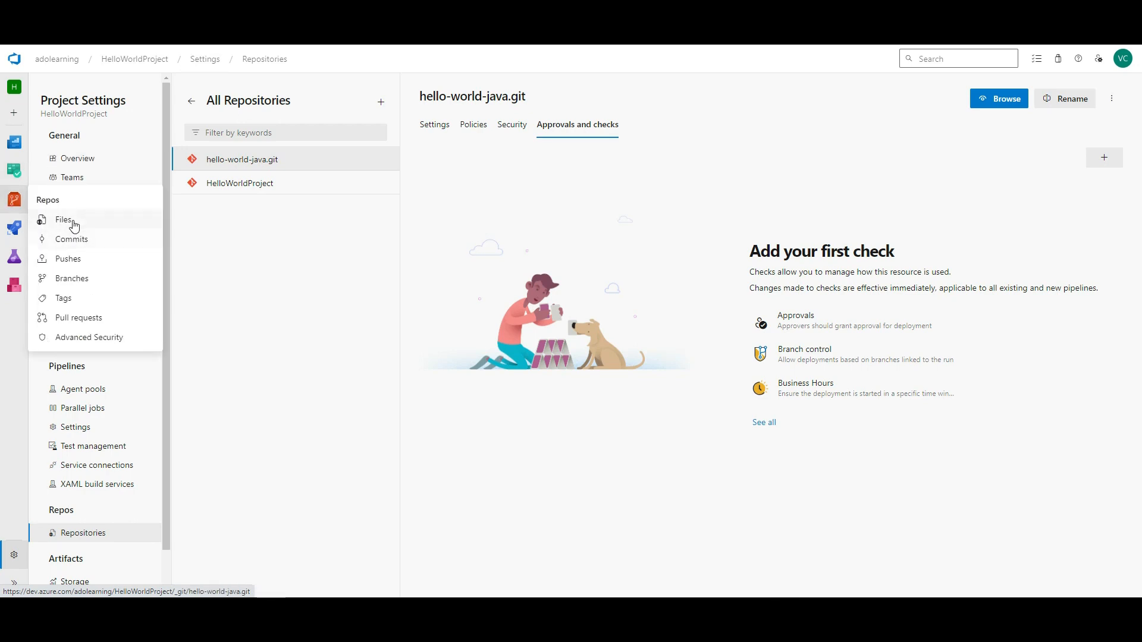
left_click(14, 232)
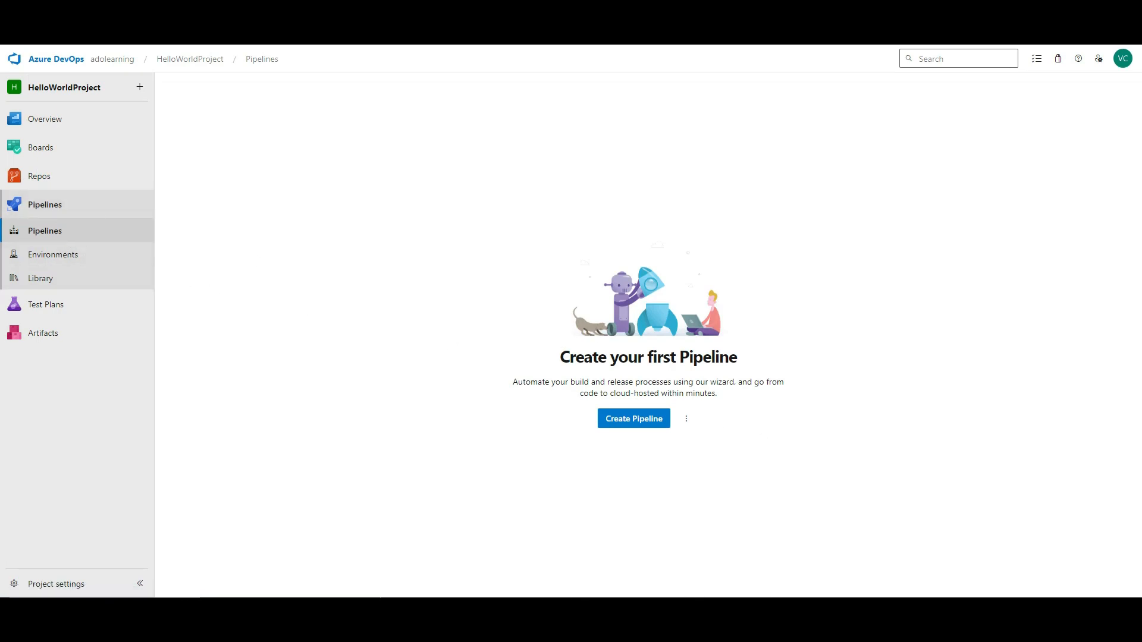
- Trim the address back to the HelloWorldProject root and open Pipelines > Pipelines from the navigation
key("BackSpace")
key("BackSpace")
key("BackSpace")
key("BackSpace")
key("BackSpace")
key("BackSpace")
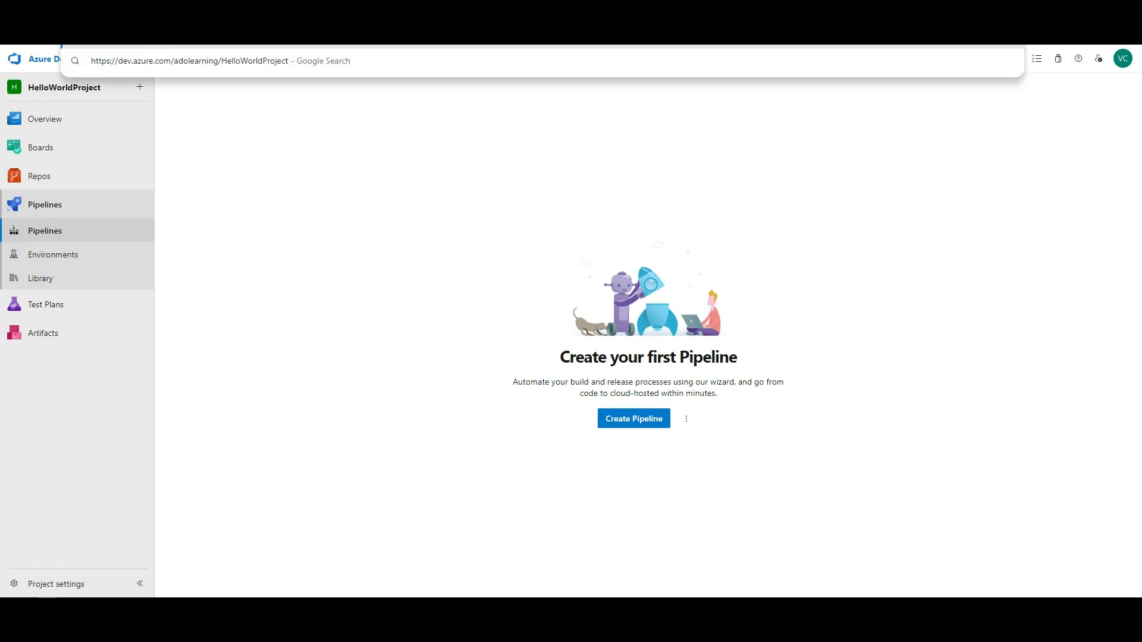
key("Return")
mouse_move(46, 275)
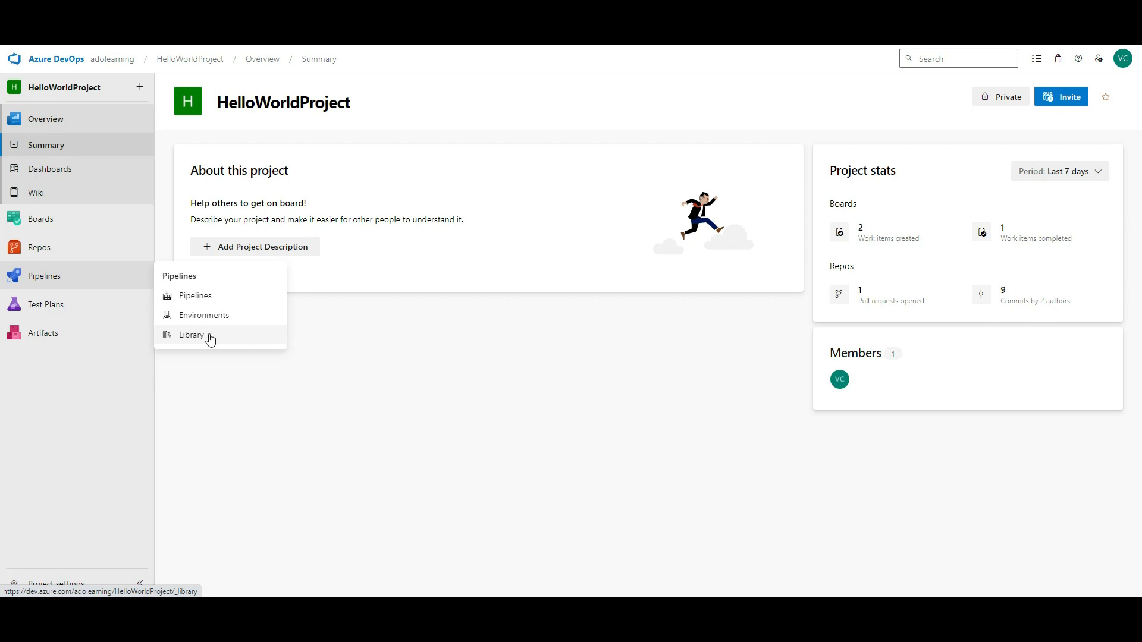
left_click(217, 305)
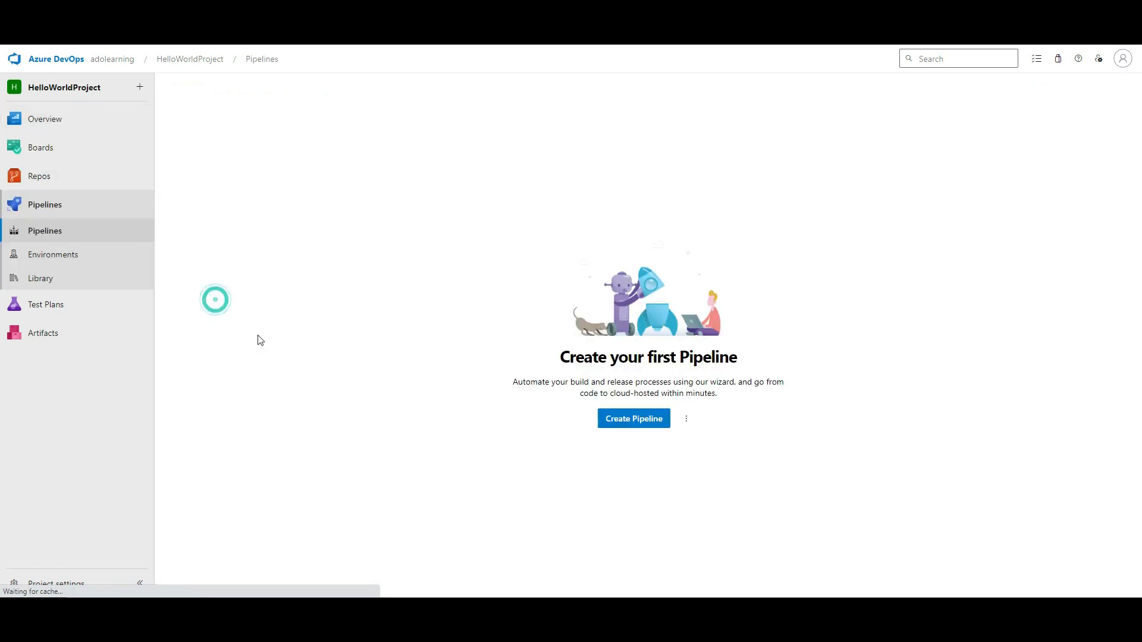
- Start a hello-world-java.git pipeline from the Azure Repos Git starter YAML, then abandon it unsaved
left_click(628, 419)
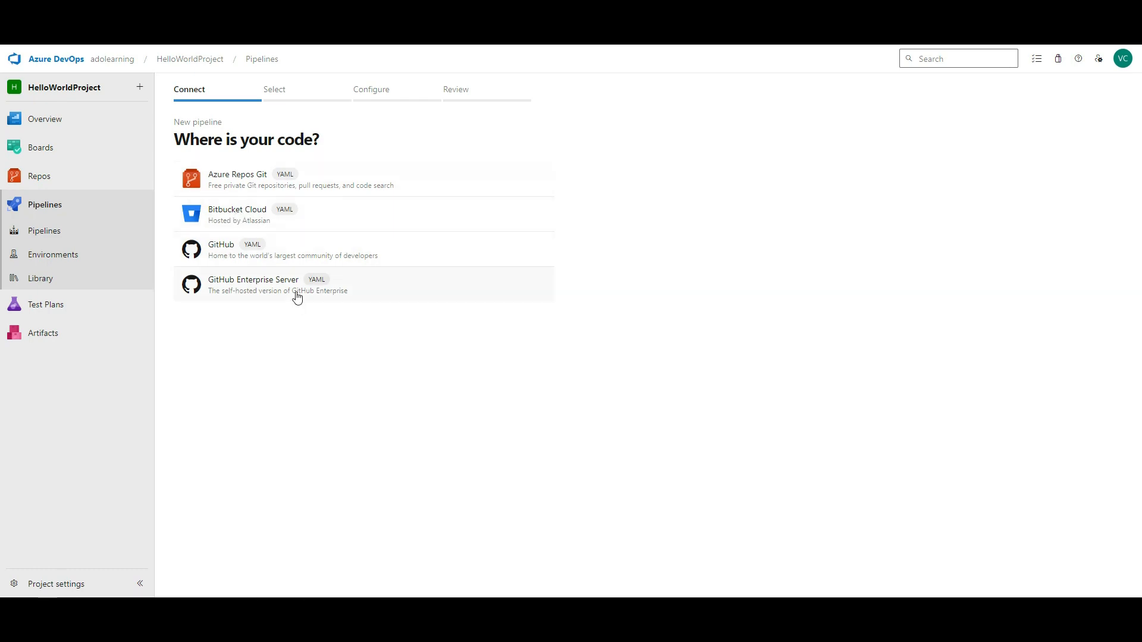
left_click(403, 179)
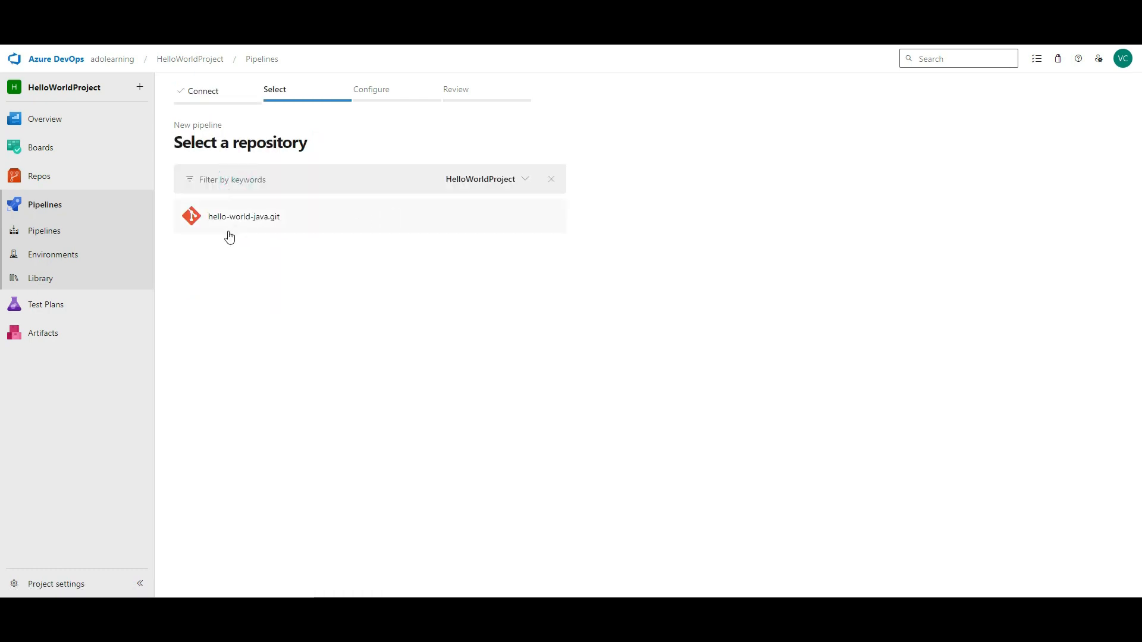
left_click(247, 225)
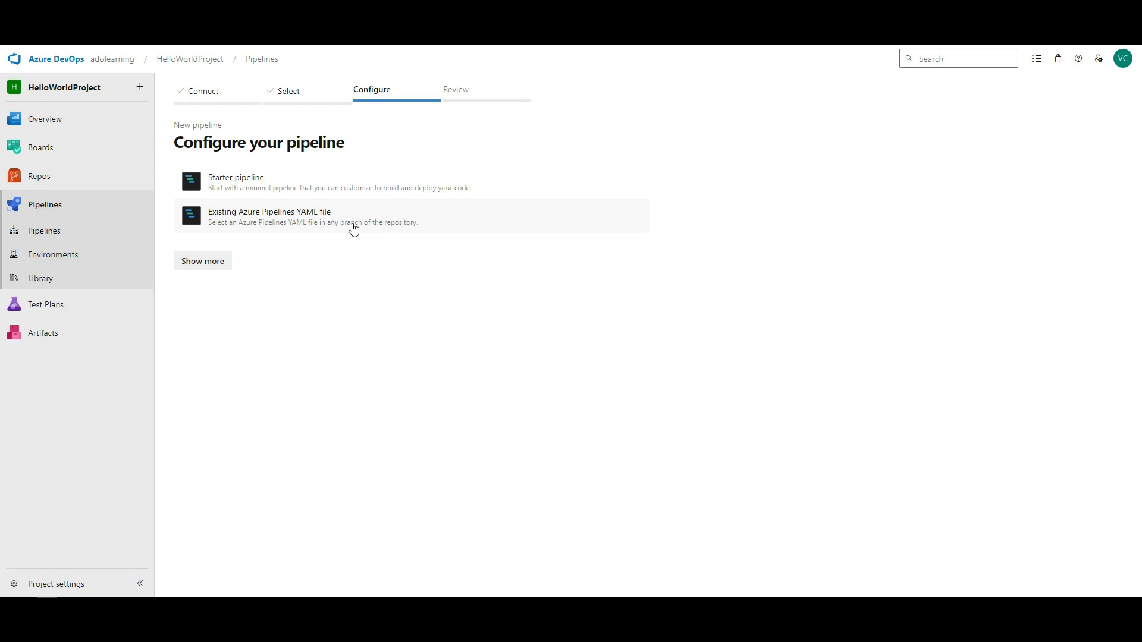
left_click(365, 186)
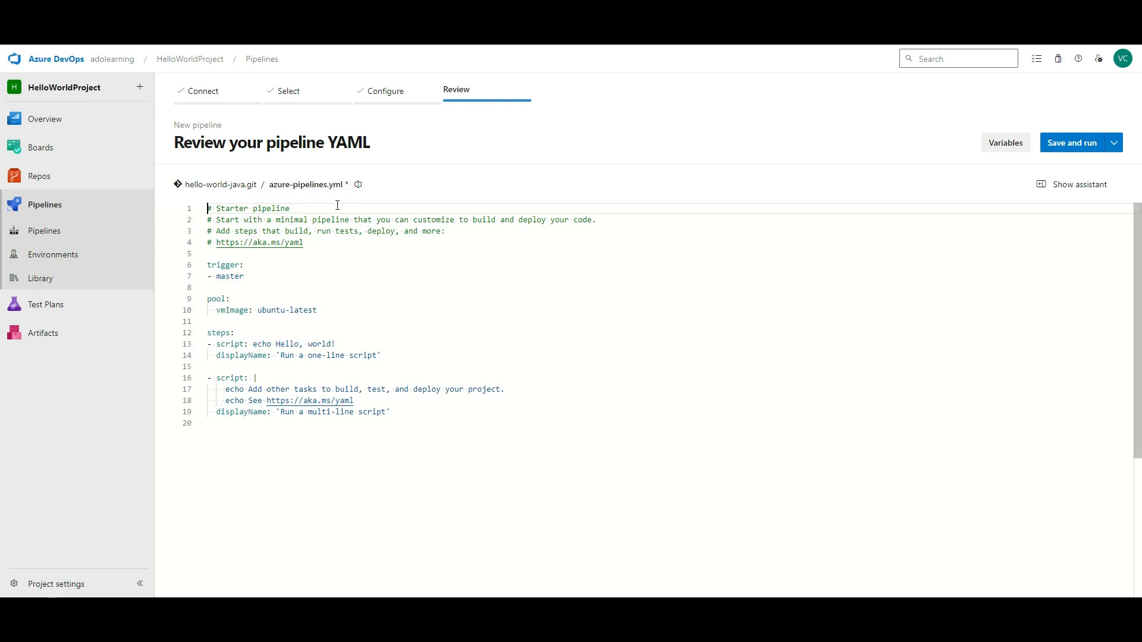
left_click_drag(412, 423, 167, 213)
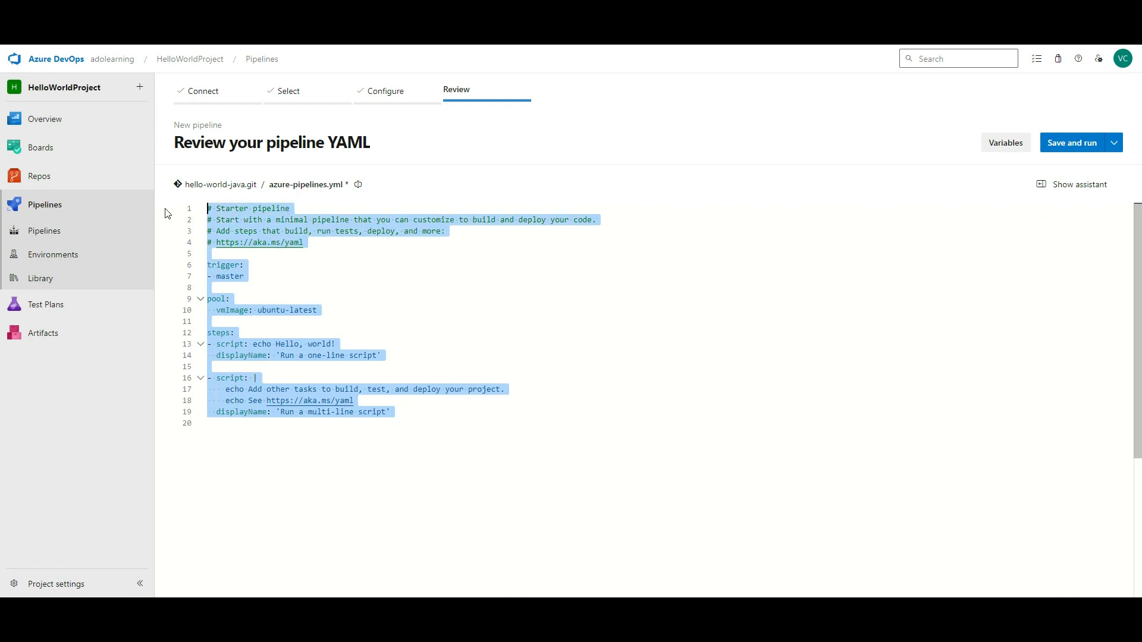
left_click(1069, 144)
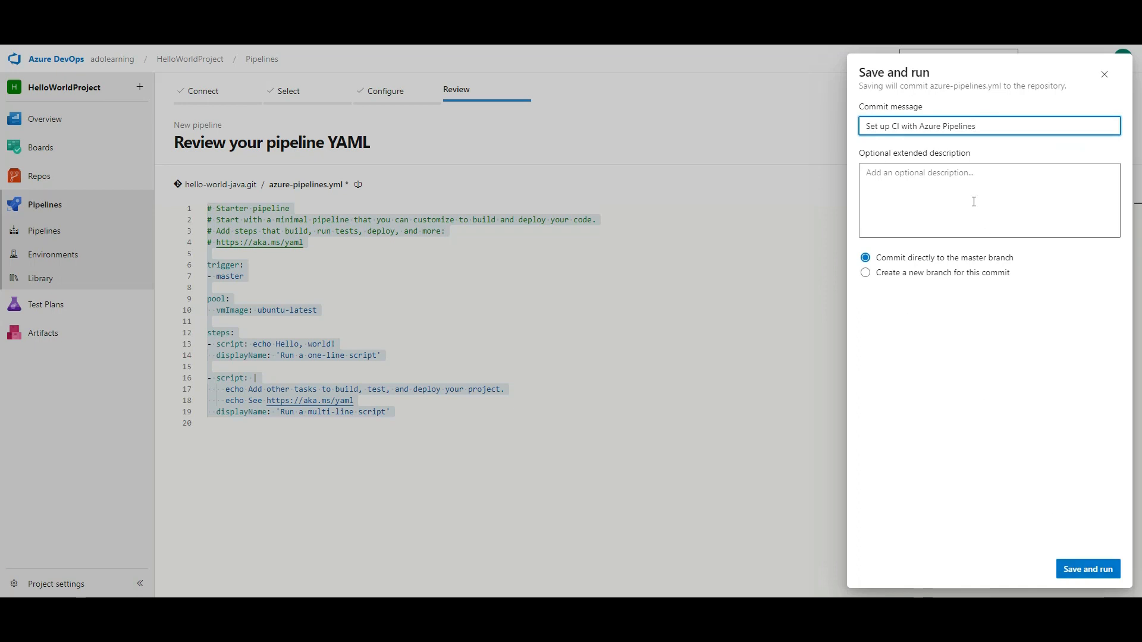
left_click_drag(877, 262, 1027, 258)
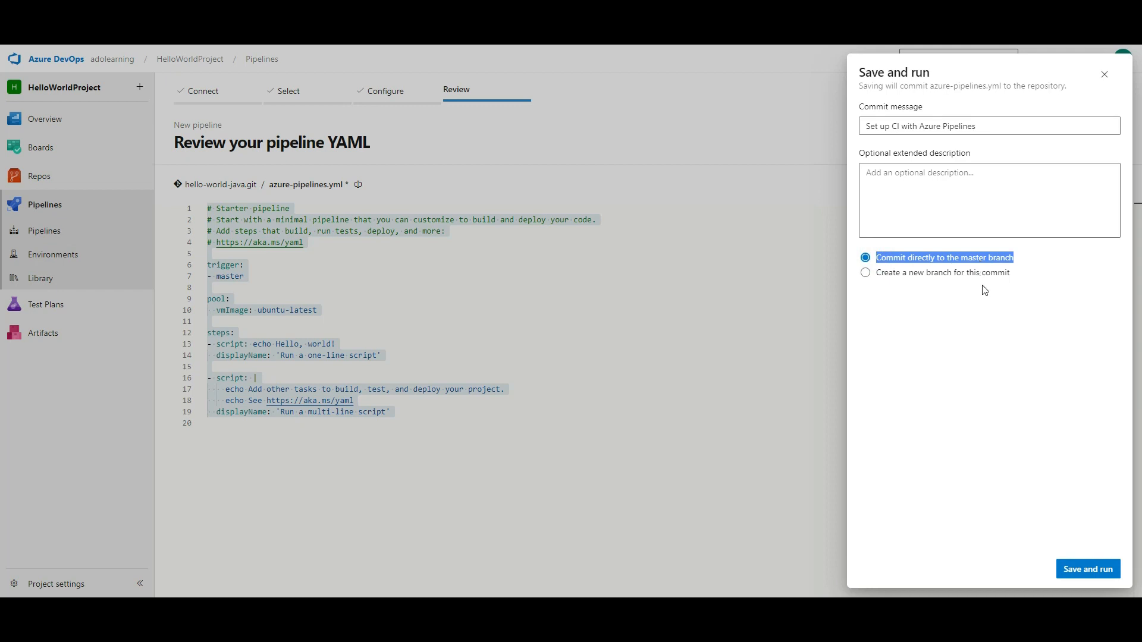
left_click(1105, 74)
left_click(64, 234)
- Restart the starter-pipeline setup for hello-world-java.git and back out to the pipelines list again
left_click(619, 412)
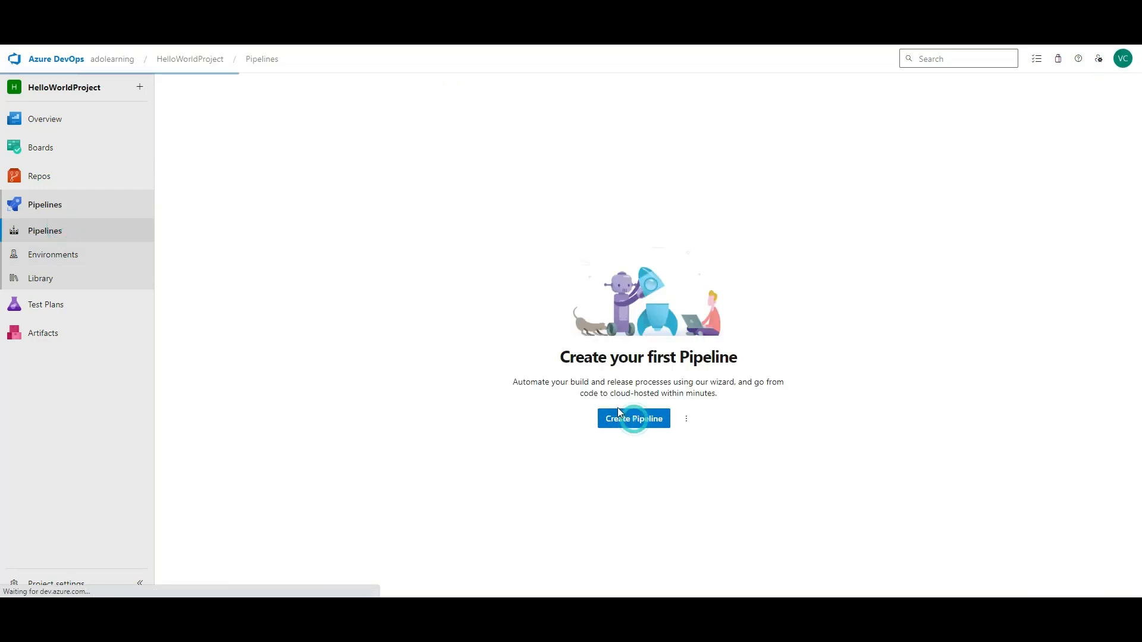
left_click(250, 173)
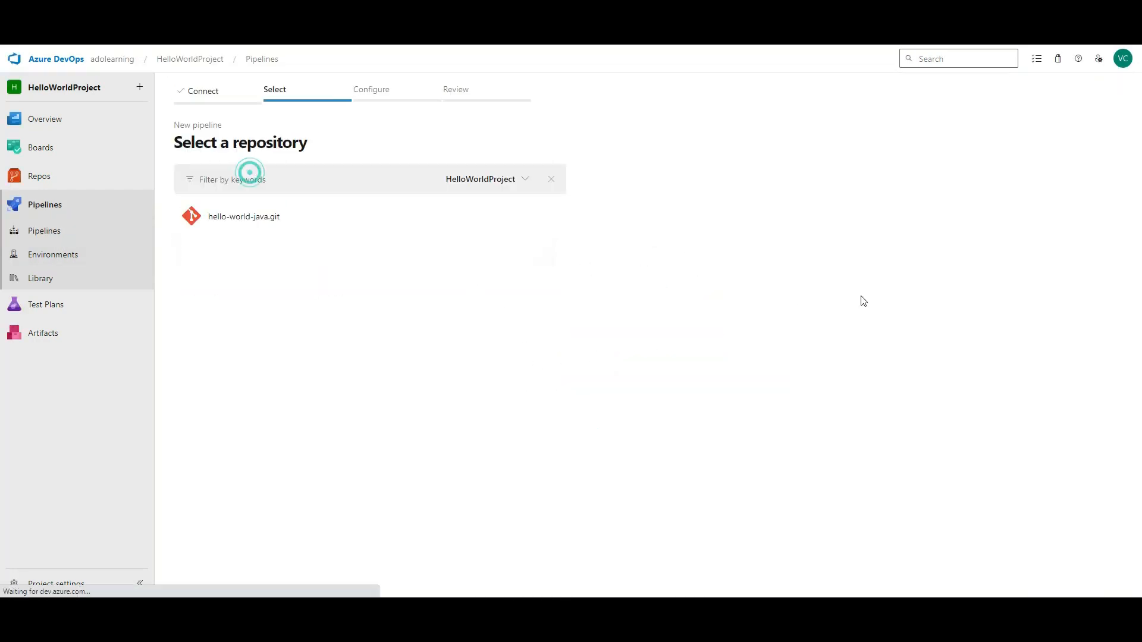
left_click(303, 225)
left_click(251, 179)
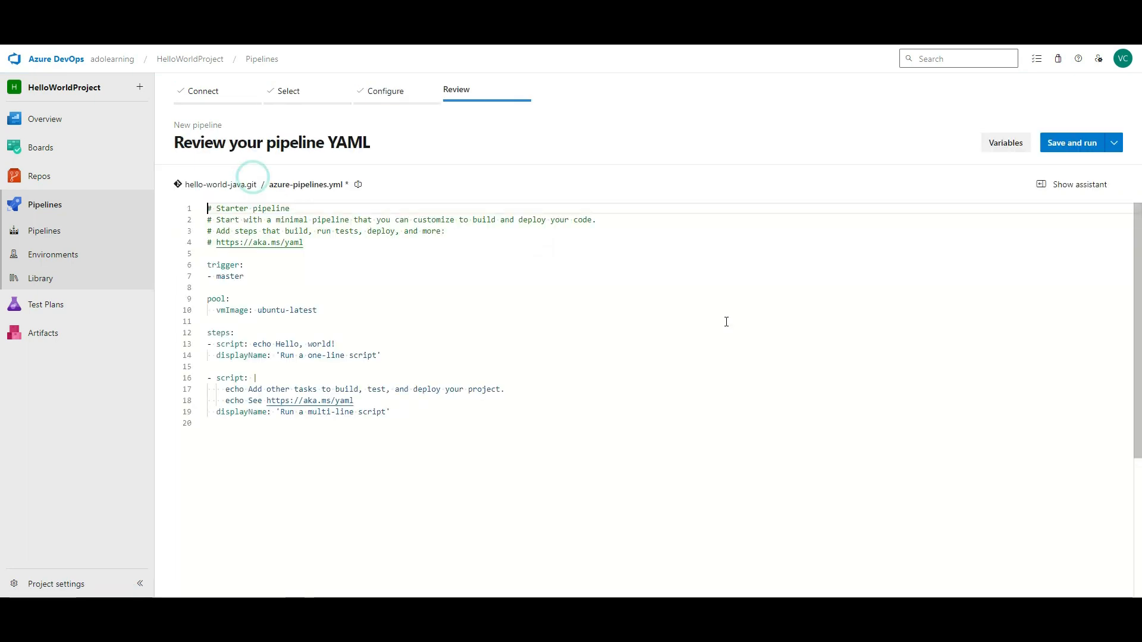
left_click(54, 204)
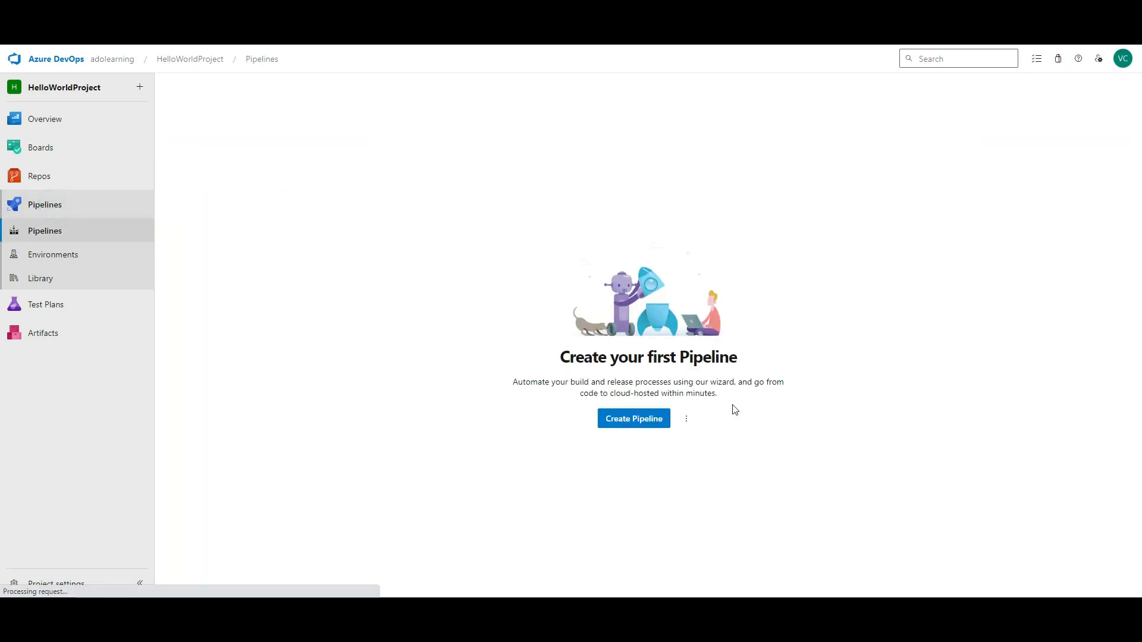
- Set up the hello-world-java.git starter pipeline once more and save it, committing directly to master
left_click(654, 419)
left_click(273, 190)
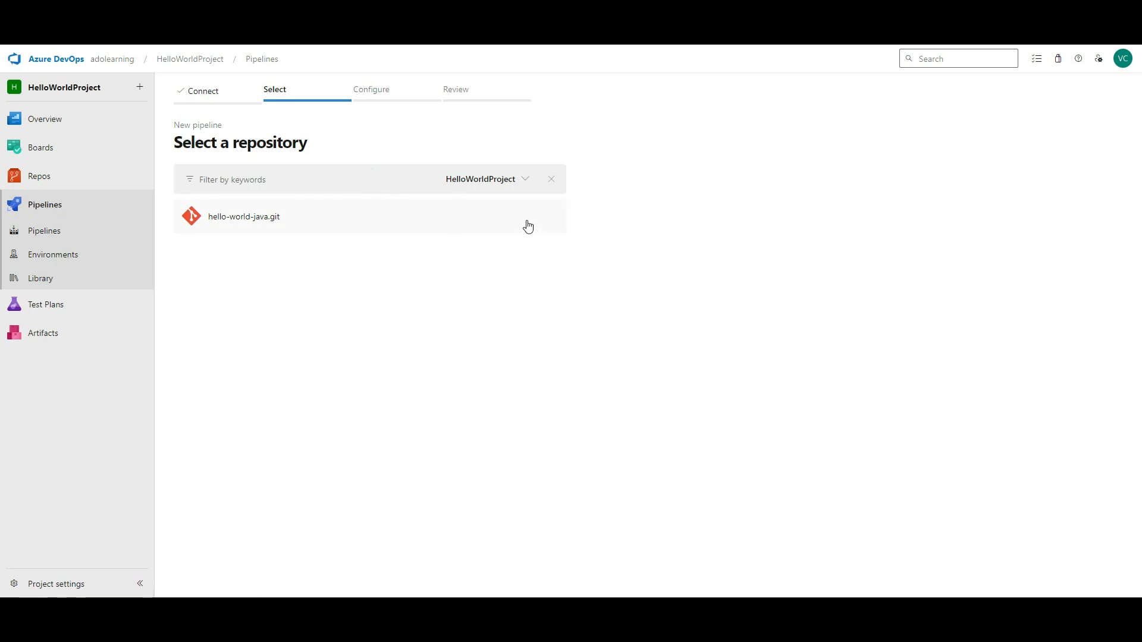
left_click(397, 231)
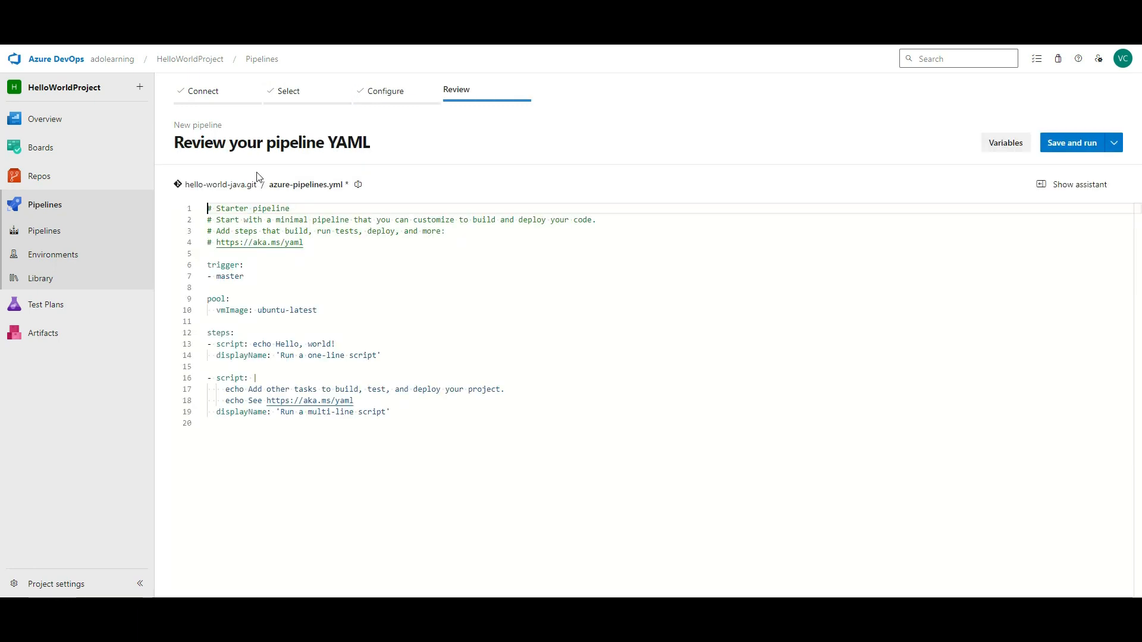
left_click(1072, 142)
left_click(940, 272)
left_click(976, 295)
triple_click(975, 296)
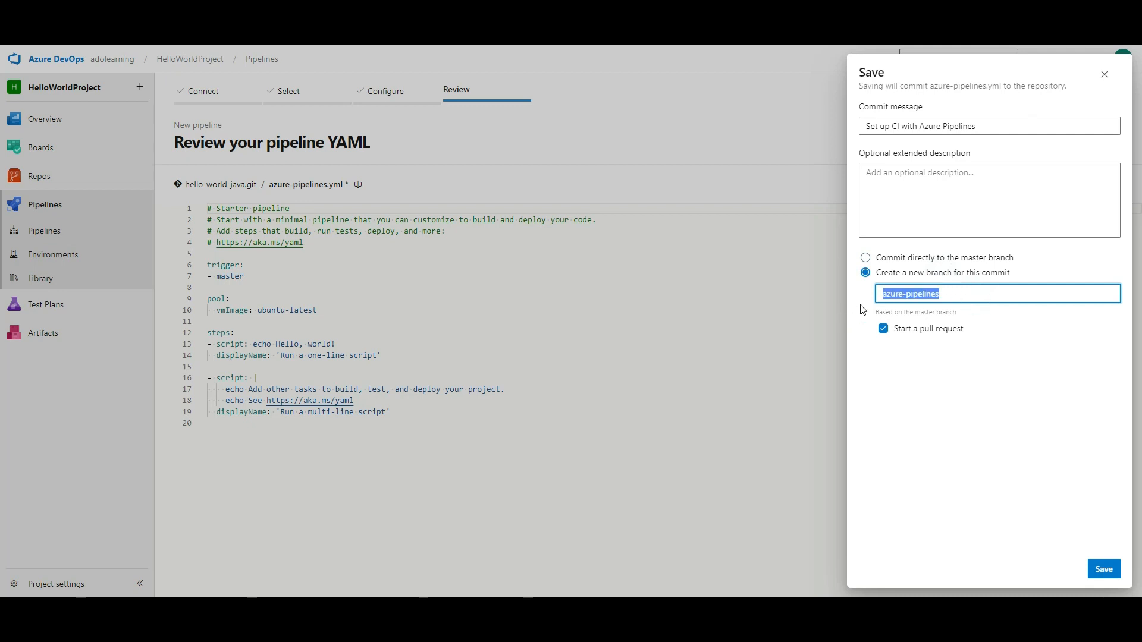
left_click(935, 329)
left_click(993, 259)
left_click(1103, 569)
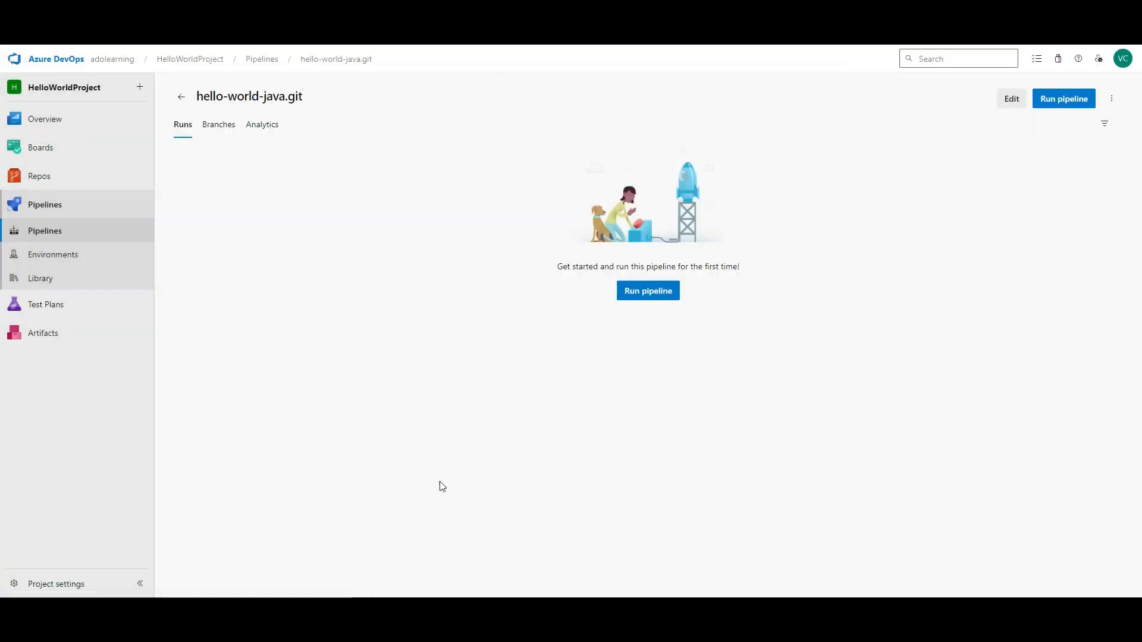
- Run the new pipeline and read the failed job's no-hosted-parallelism error in its log
left_click(650, 291)
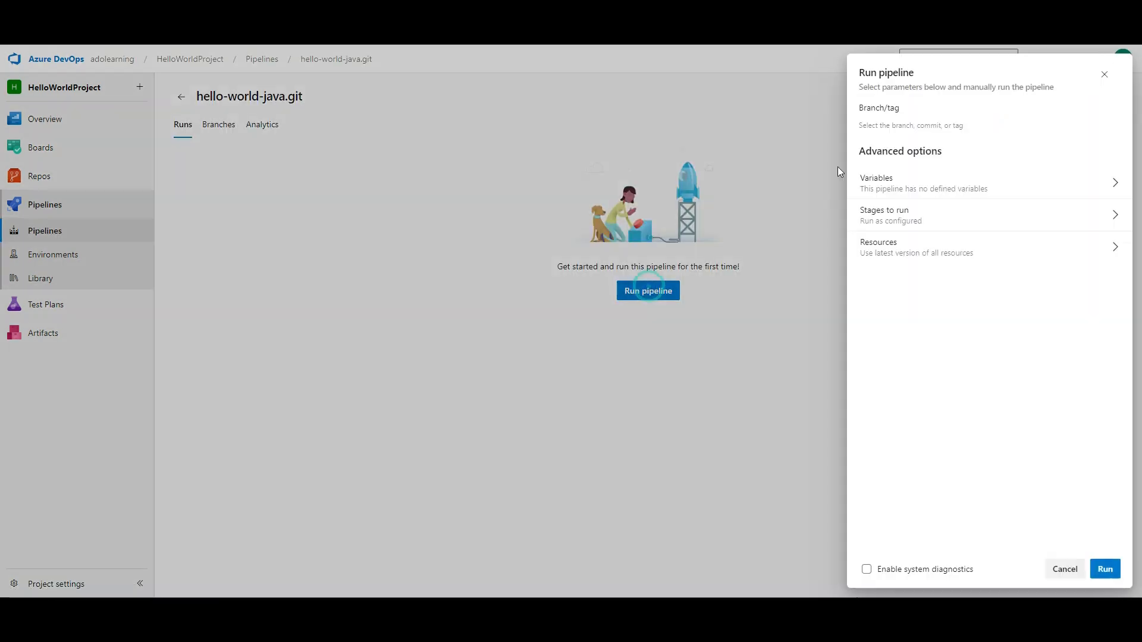
left_click(1104, 569)
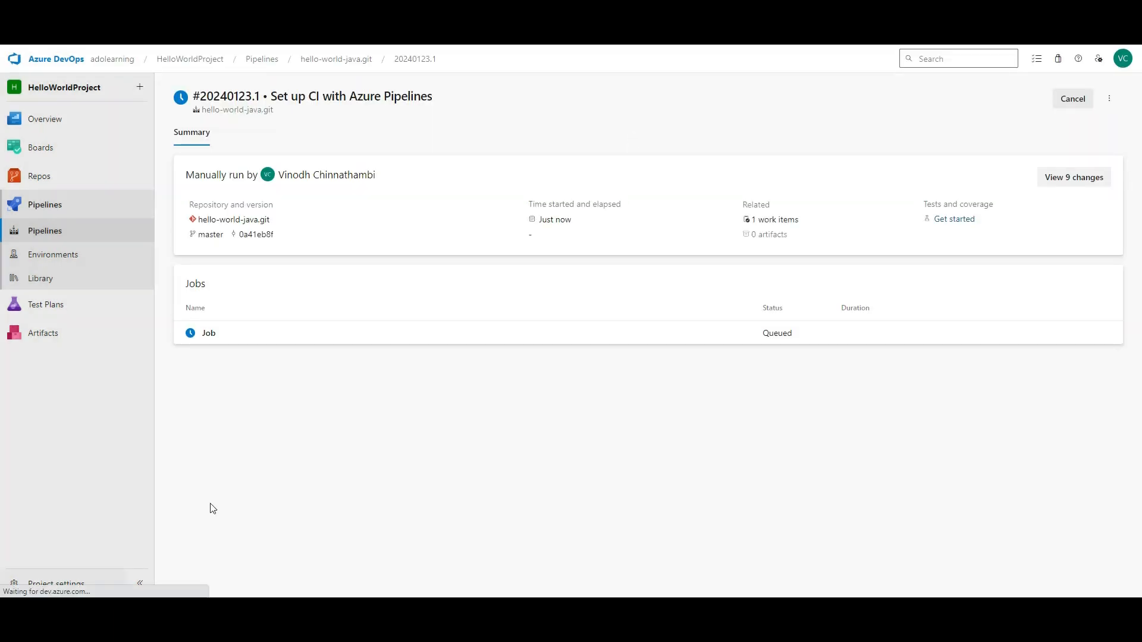
left_click(323, 331)
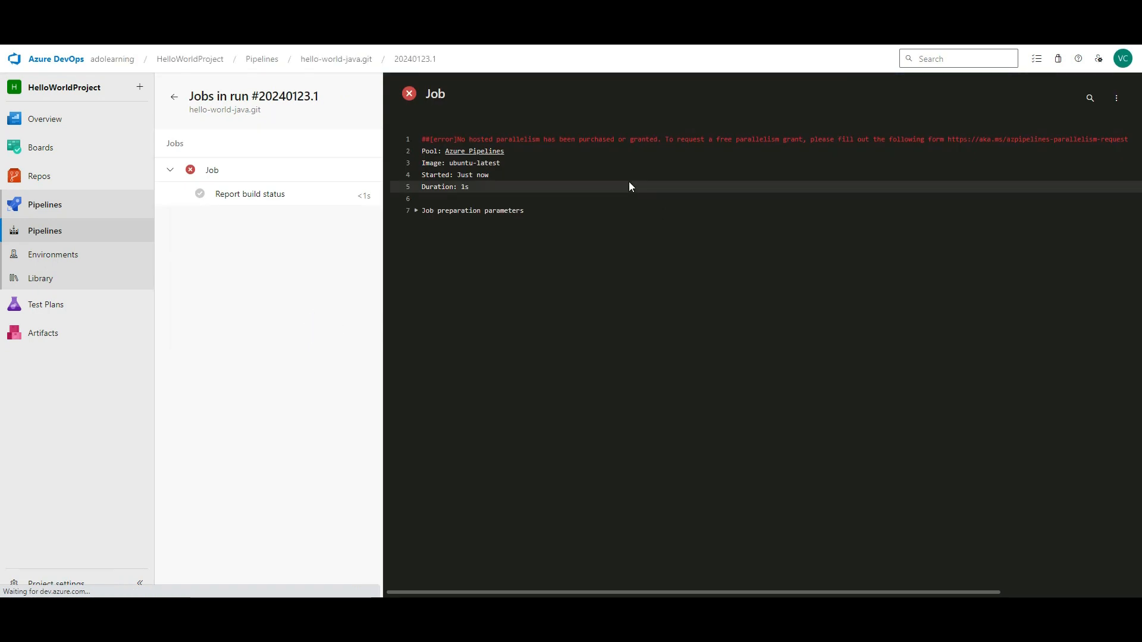
left_click_drag(493, 140, 795, 141)
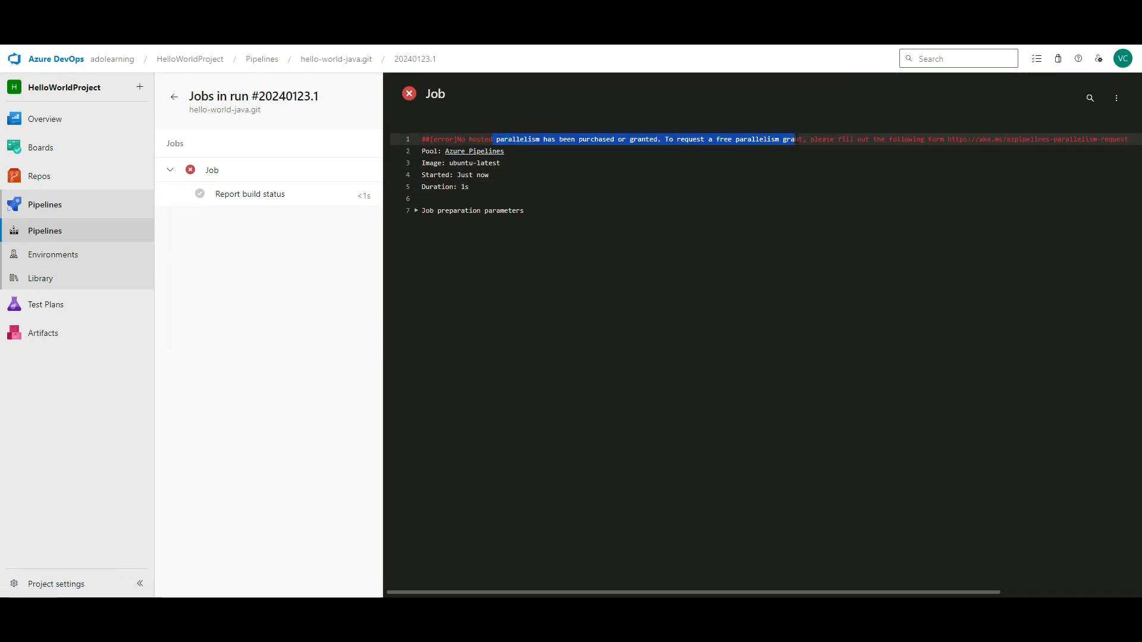
- Navigate back through the pipeline and pipelines list to the project overview summary
left_click(325, 54)
left_click(182, 95)
left_click(190, 58)
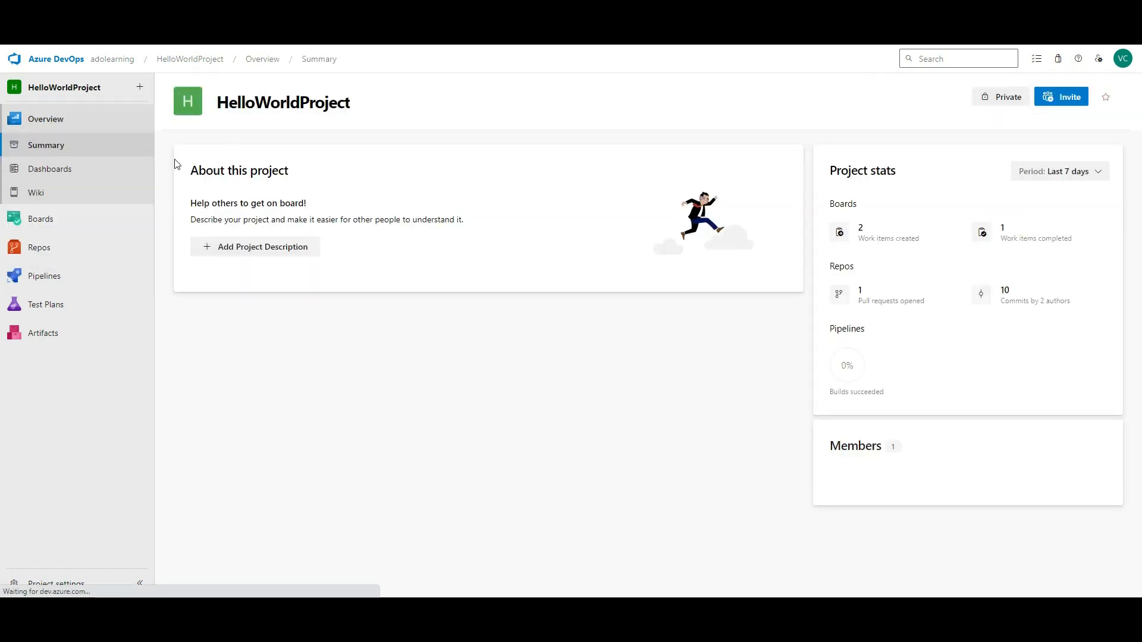
- Under Pipelines > Environments, create an environment named Dev with resource type None
left_click(65, 252)
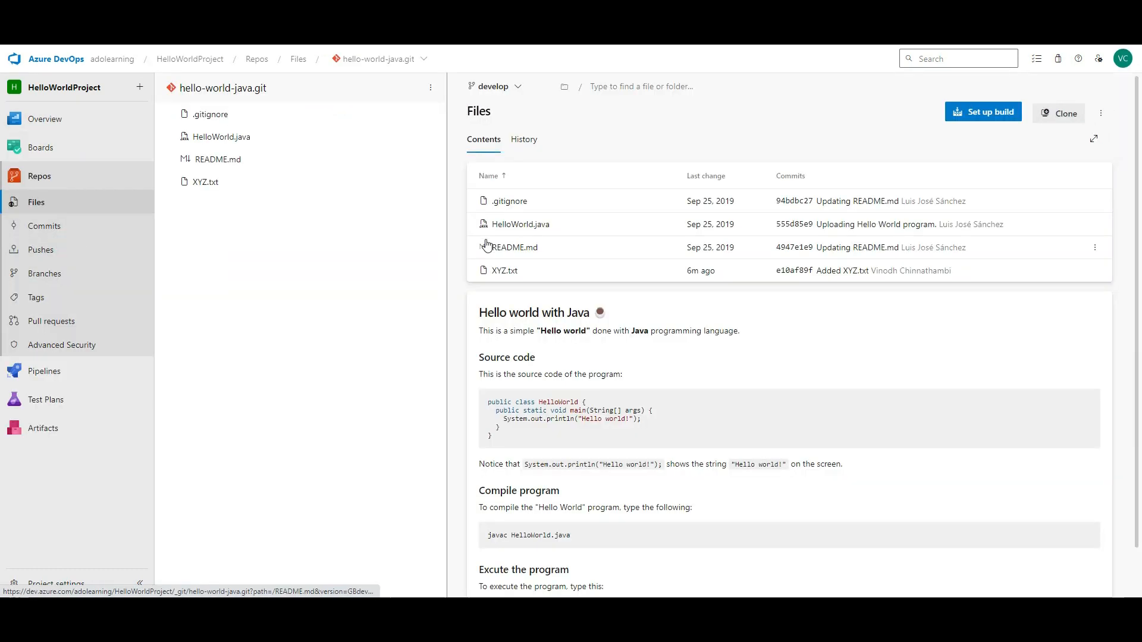
mouse_move(13, 399)
mouse_move(90, 373)
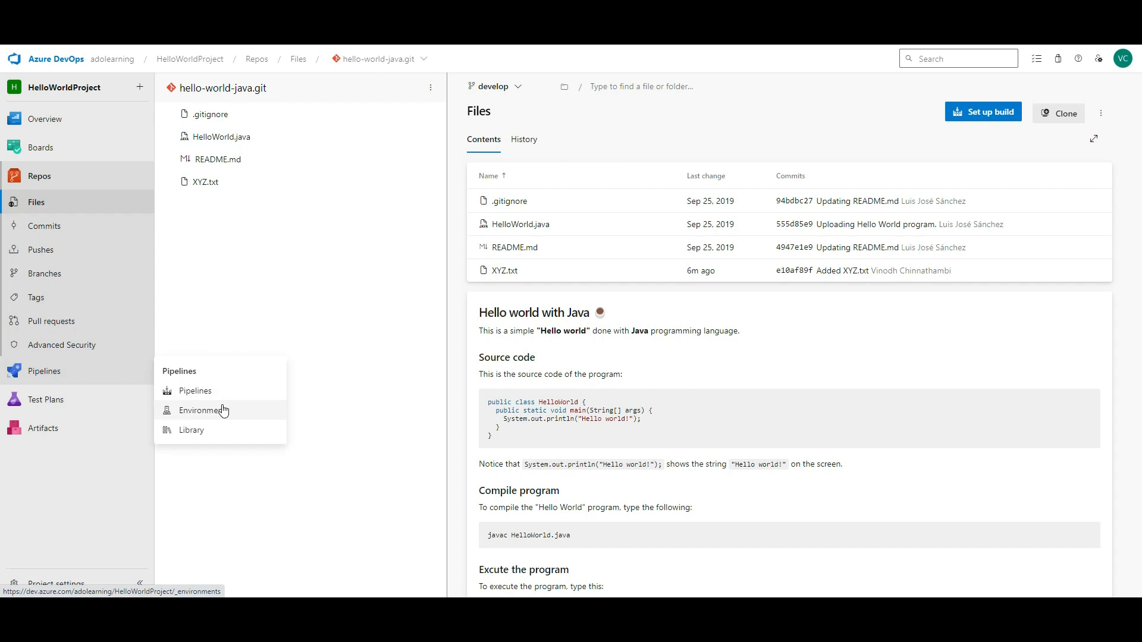
left_click(223, 410)
left_click(641, 410)
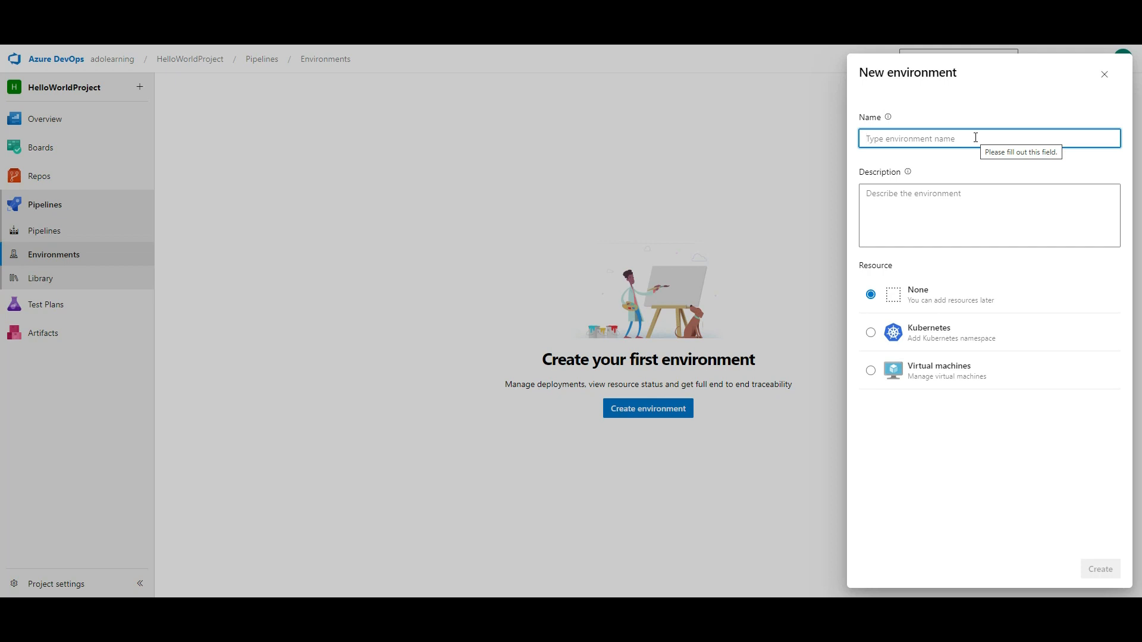
type("Dev")
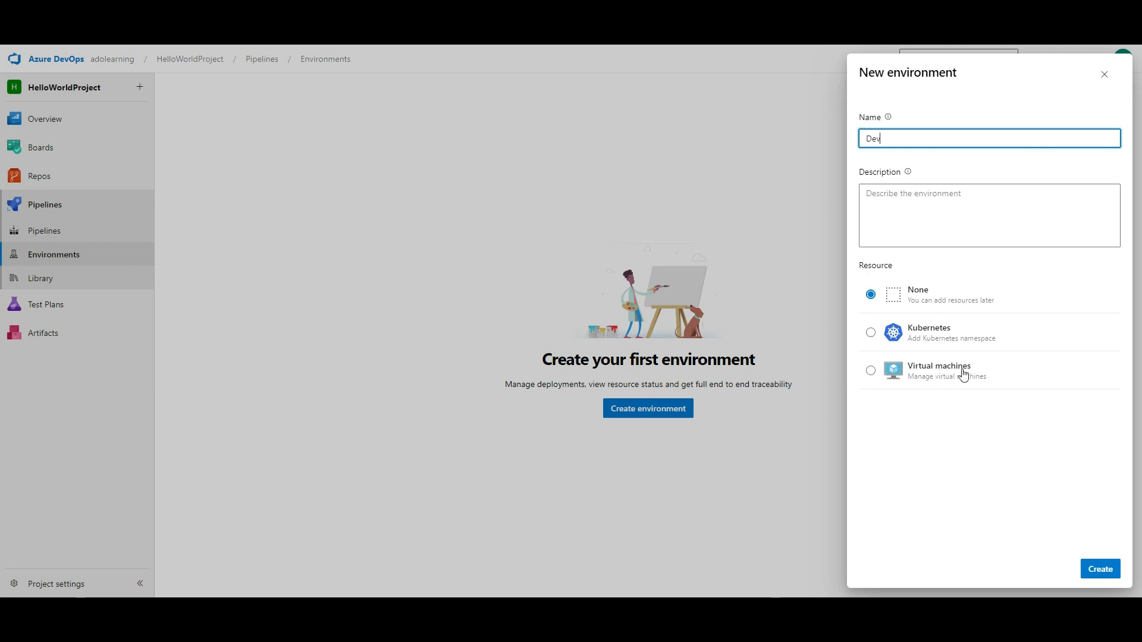
left_click(954, 294)
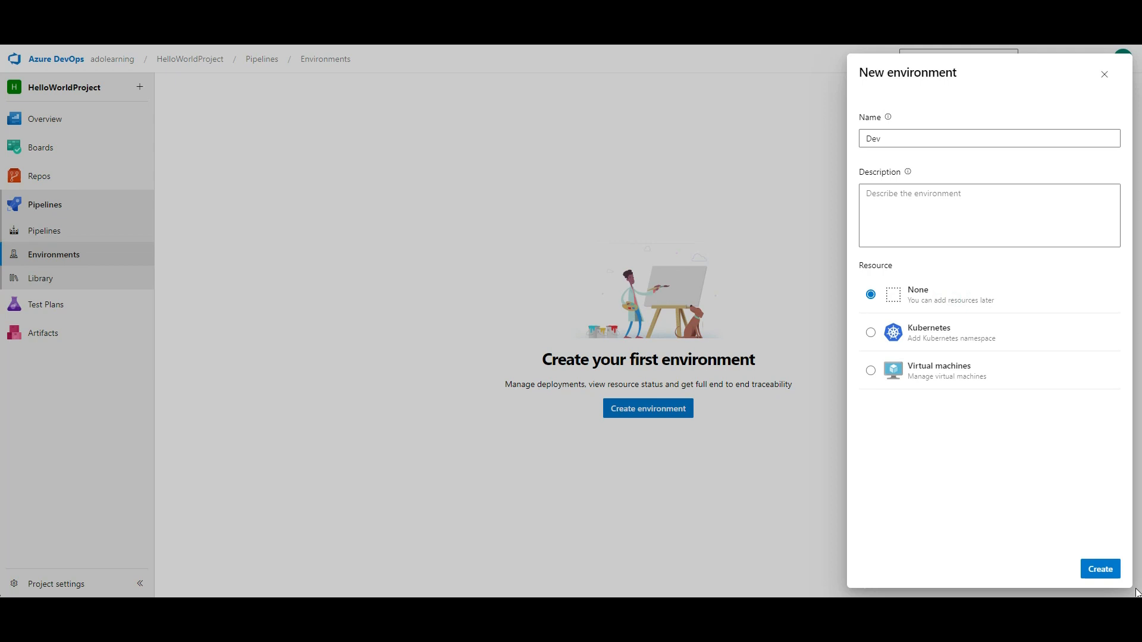
left_click(1100, 569)
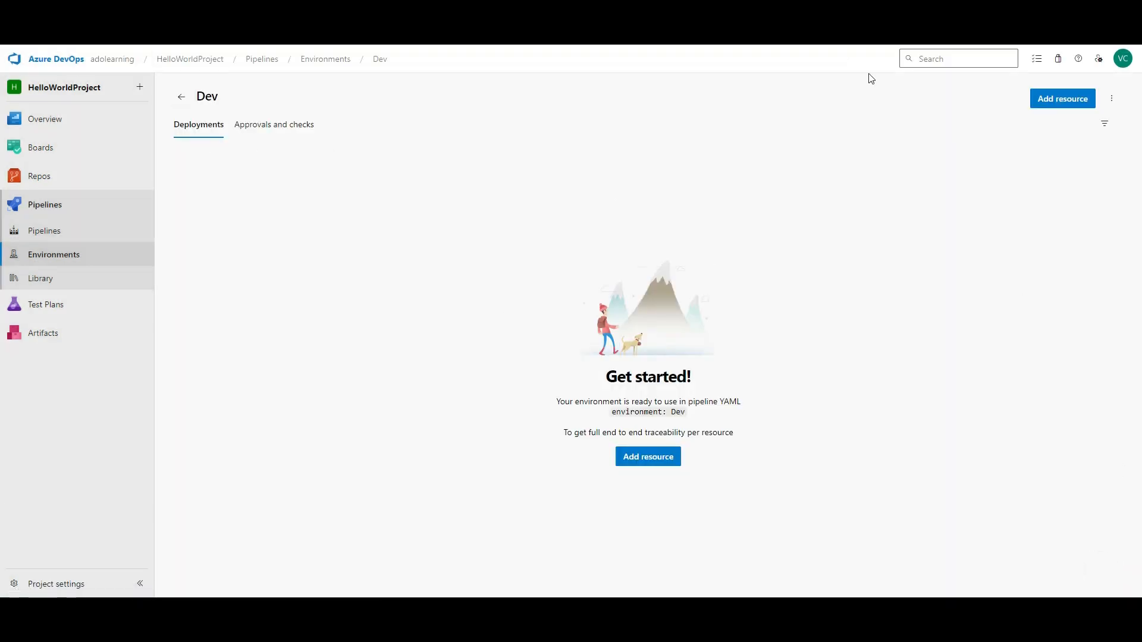
- Begin adding a Virtual machines resource to Dev, close it unfinished, and open Pipelines Library
left_click(658, 462)
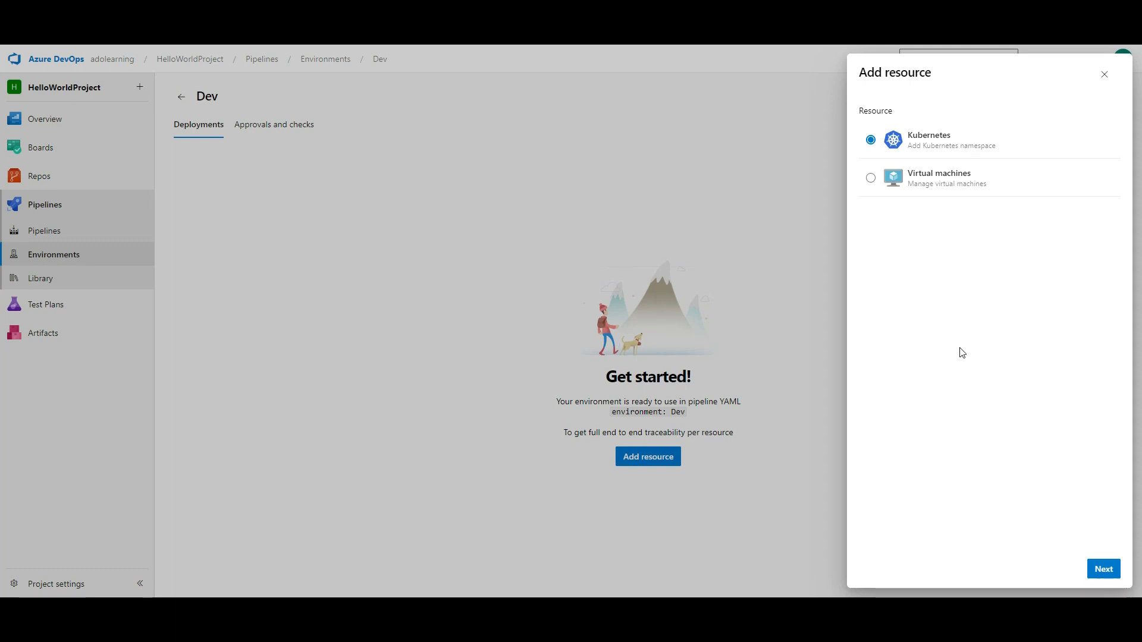
left_click(927, 177)
left_click(1105, 574)
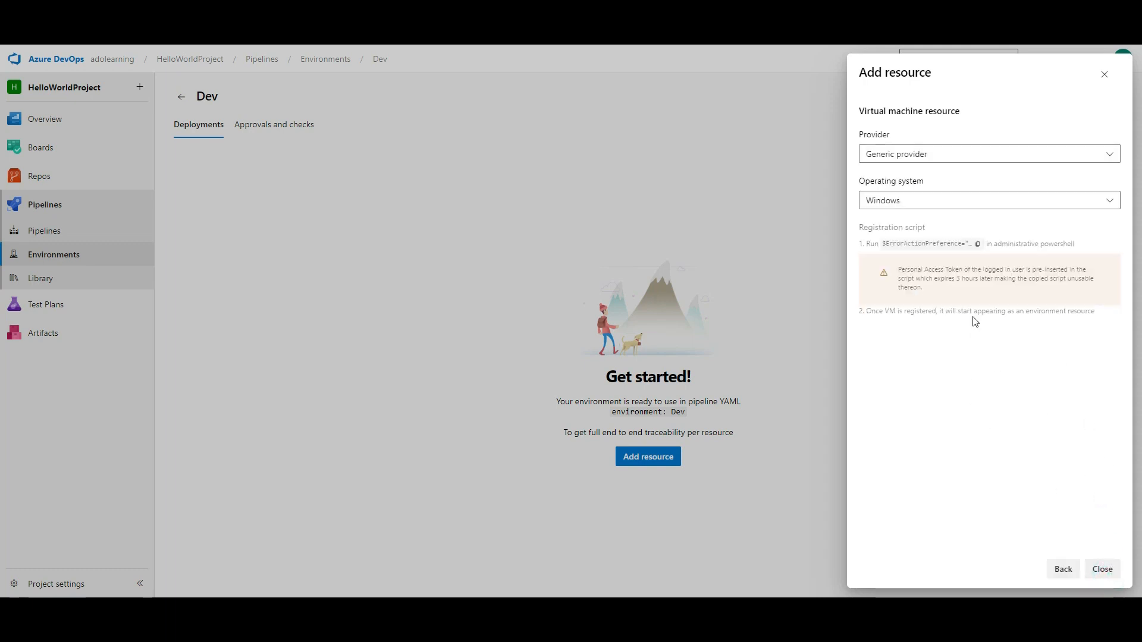
left_click(1105, 74)
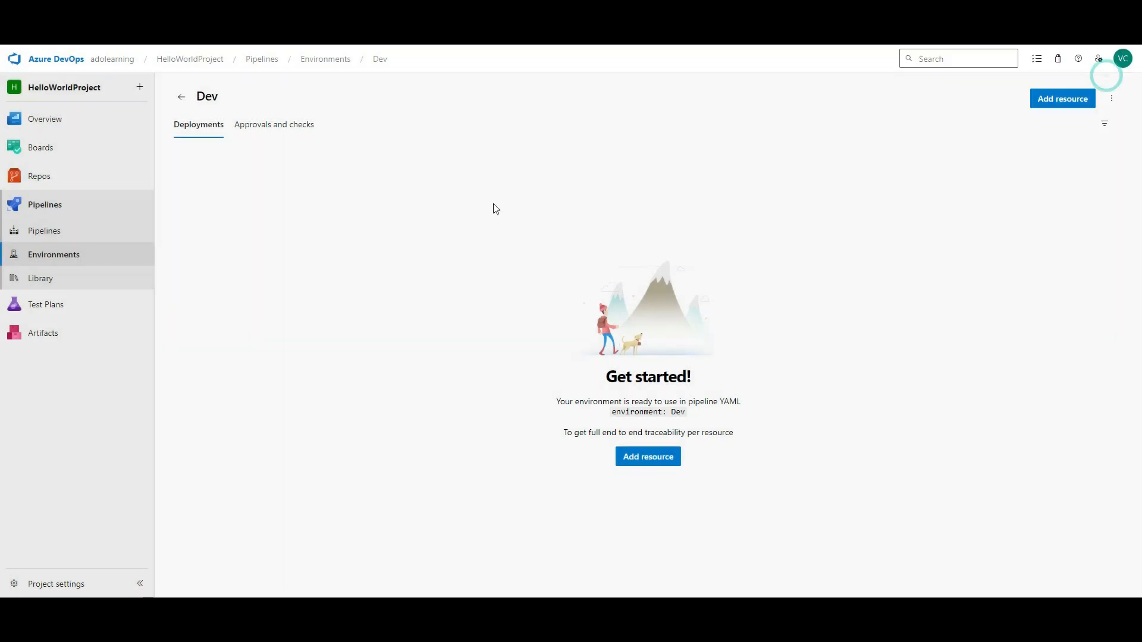
left_click(43, 279)
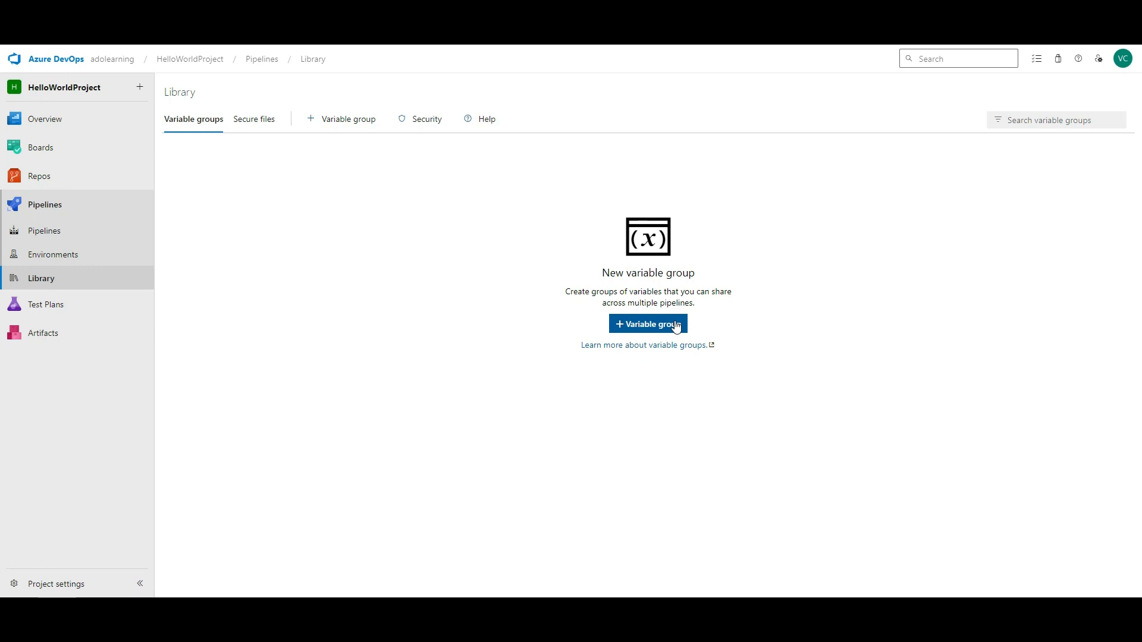
- Create a new variable group named HelloWorld-vg
left_click(676, 326)
left_click_drag(304, 189, 144, 188)
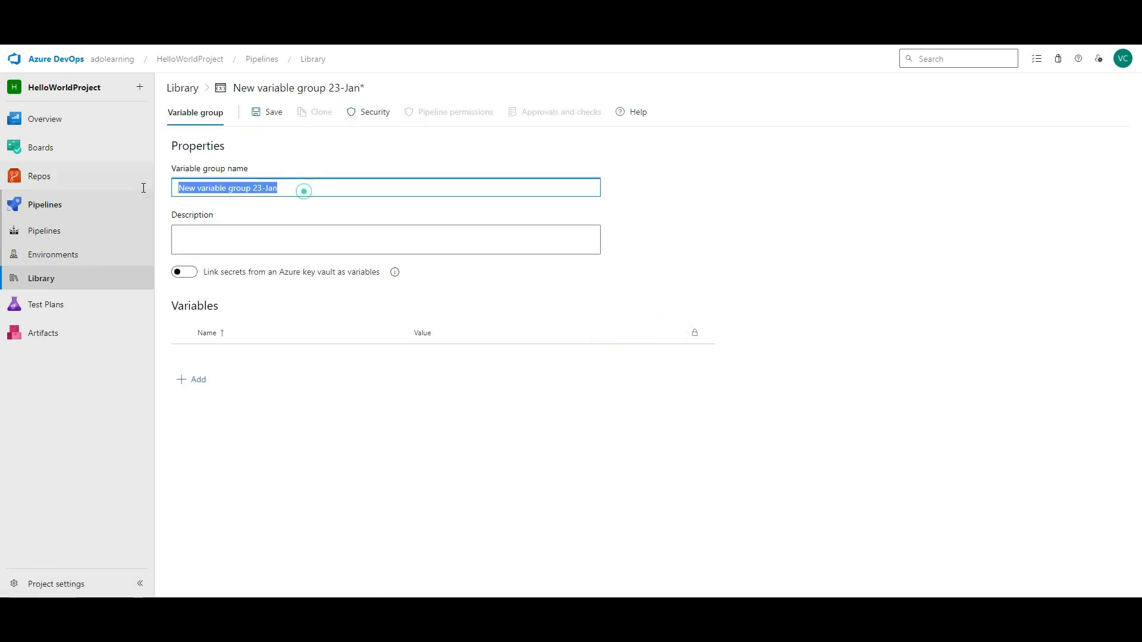
mouse_move(141, 189)
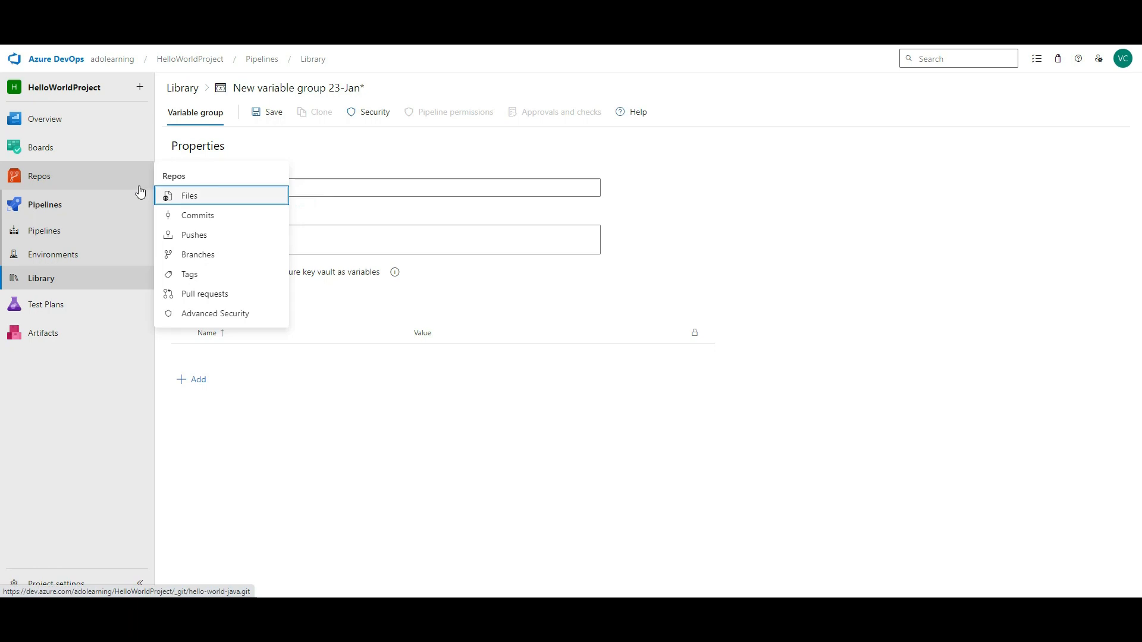
type("HelloWorld-")
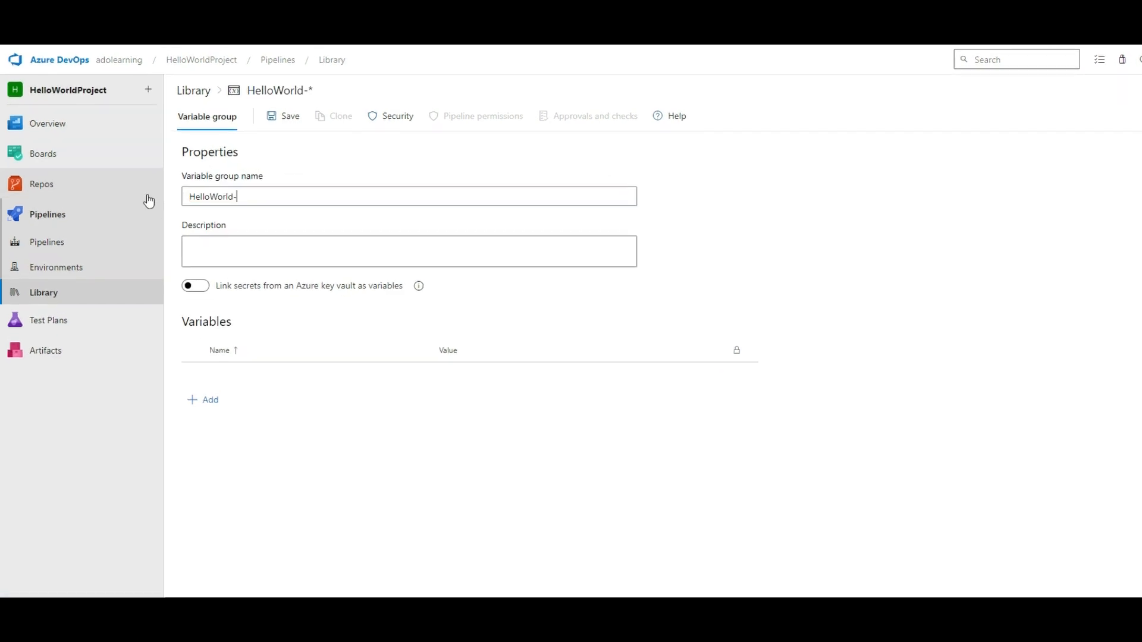
type("vg")
- Add a Name variable holding a person's name and an Age variable set to 40
left_click(212, 400)
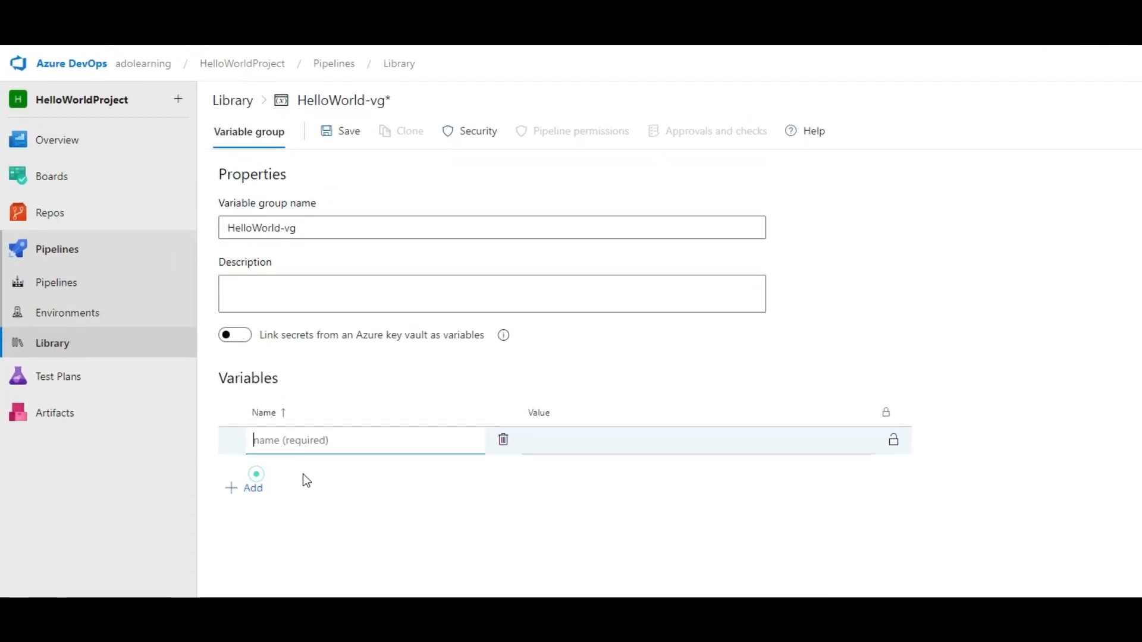
type("Name")
left_click(651, 441)
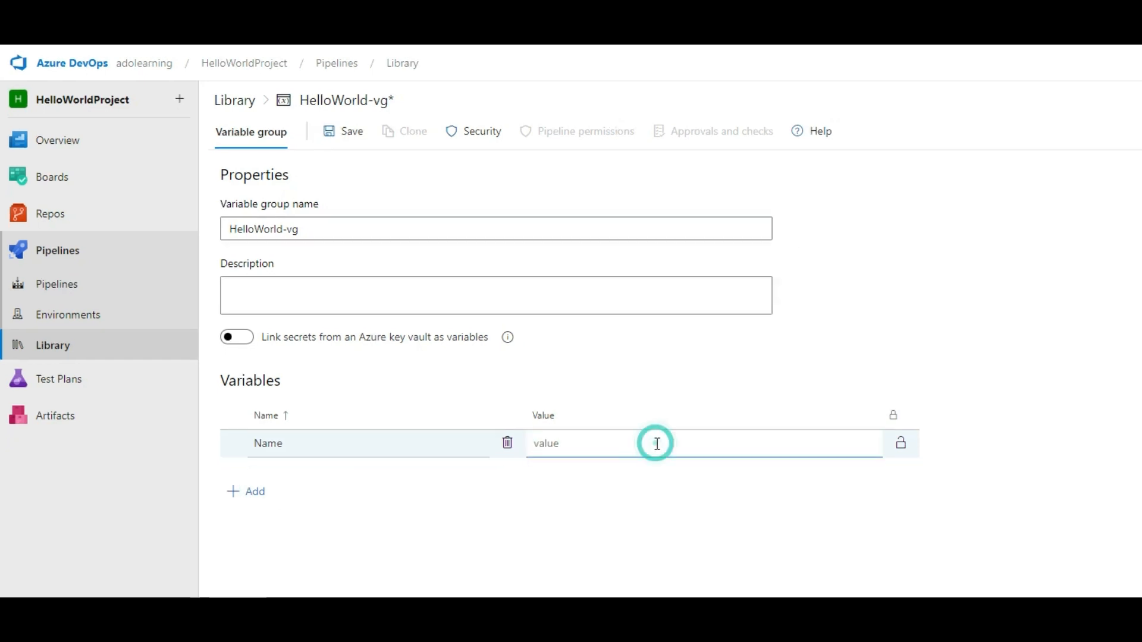
type("Vinodh C")
left_click(255, 498)
type("Age")
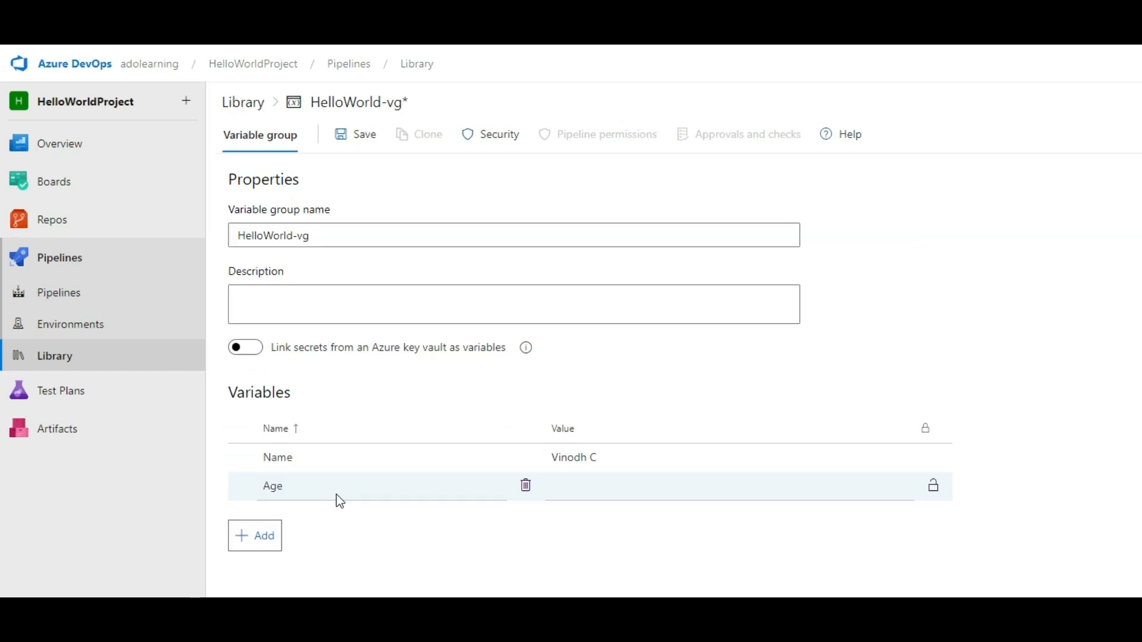
key("Tab")
type("40")
- Add a Password variable with a secret locked value, save the group, then visit Test Plans runs
left_click(256, 538)
type("PAss")
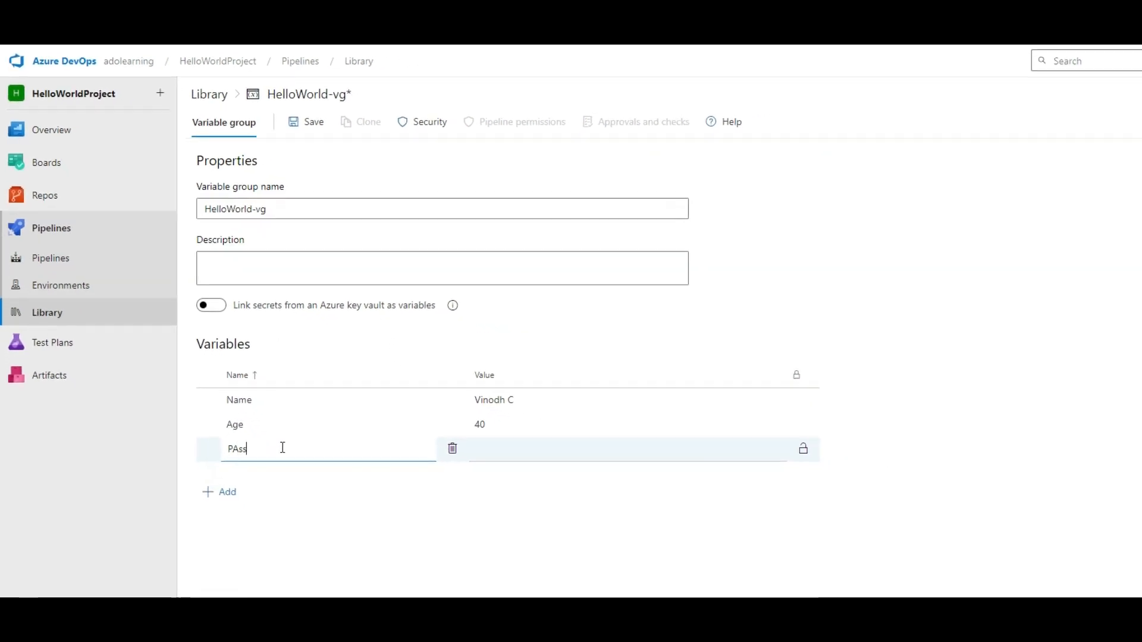
key("BackSpace")
key("BackSpace")
key("BackSpace")
type("assword")
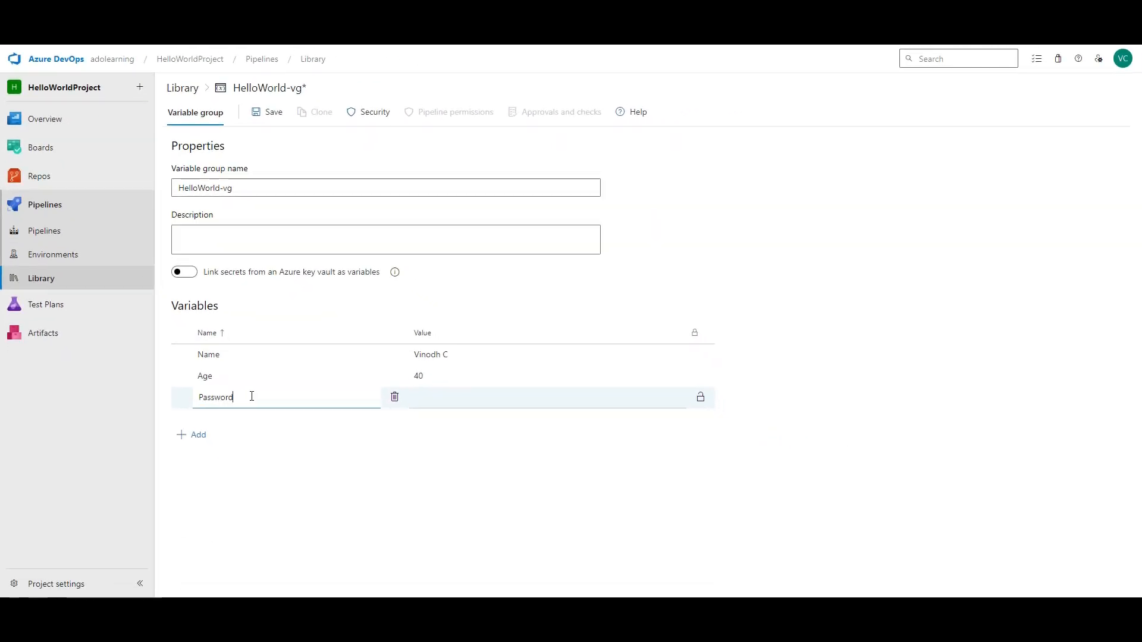
left_click(429, 398)
type("abcd")
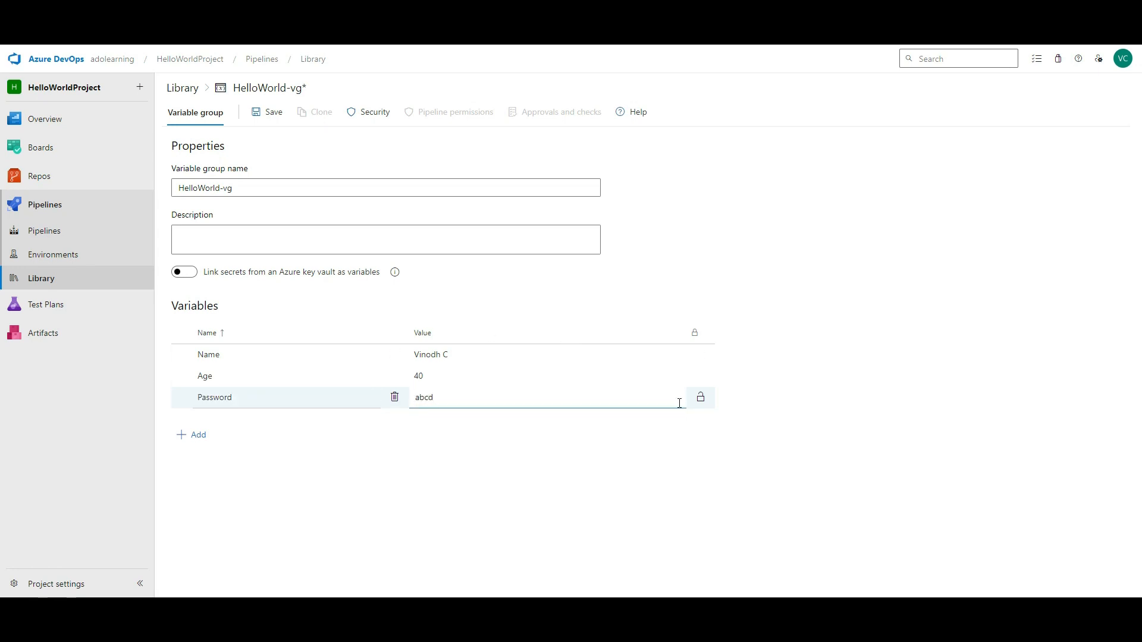
left_click(700, 400)
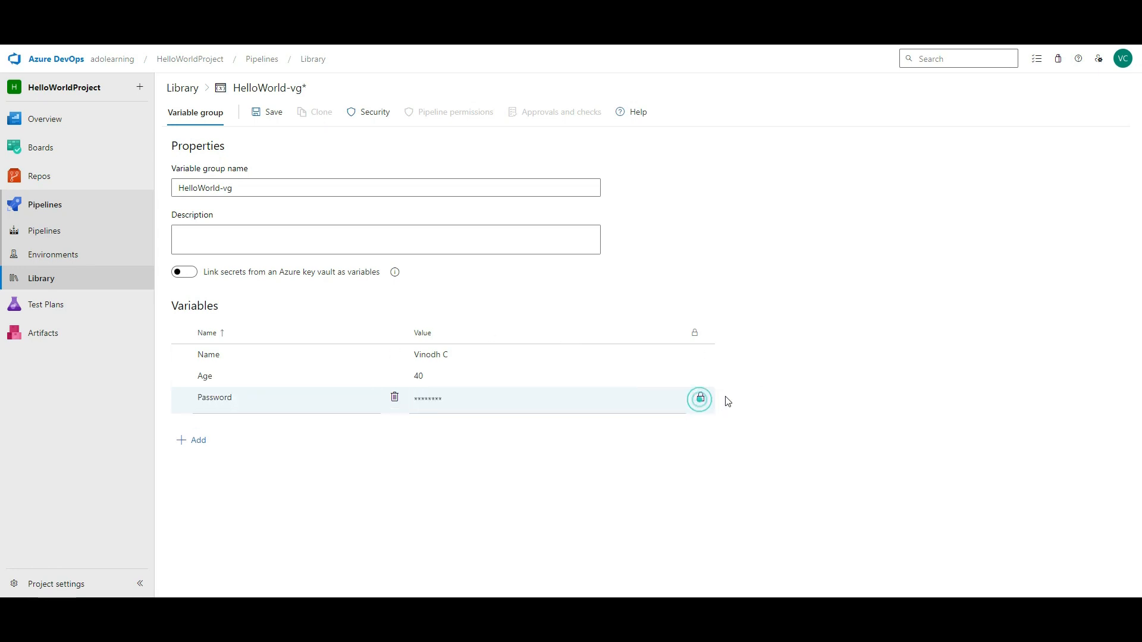
left_click(252, 112)
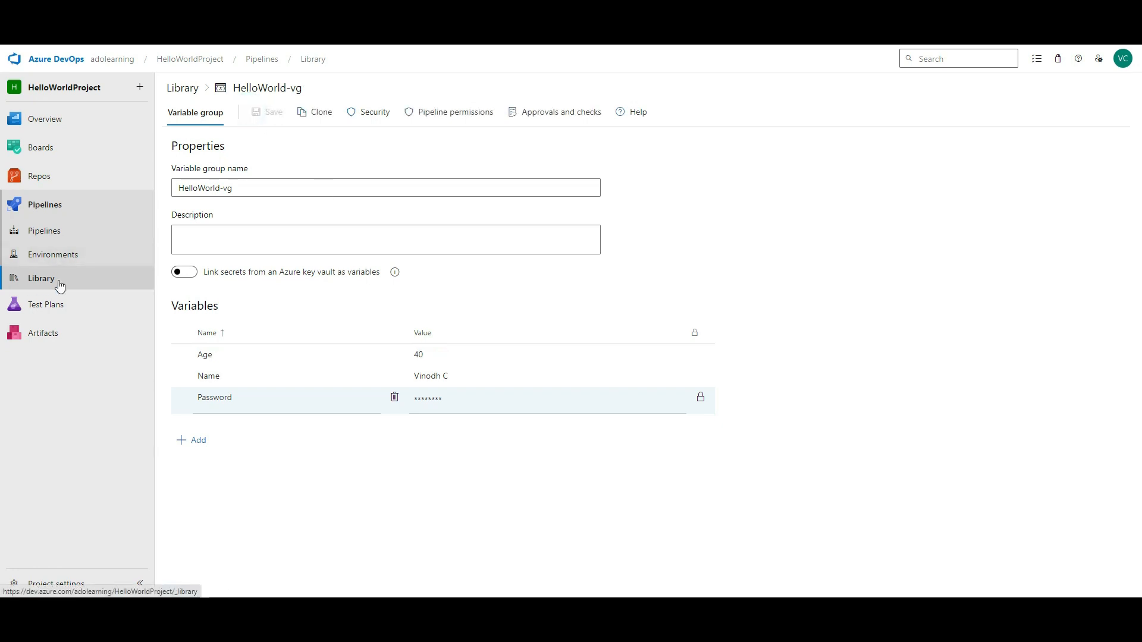
left_click(54, 309)
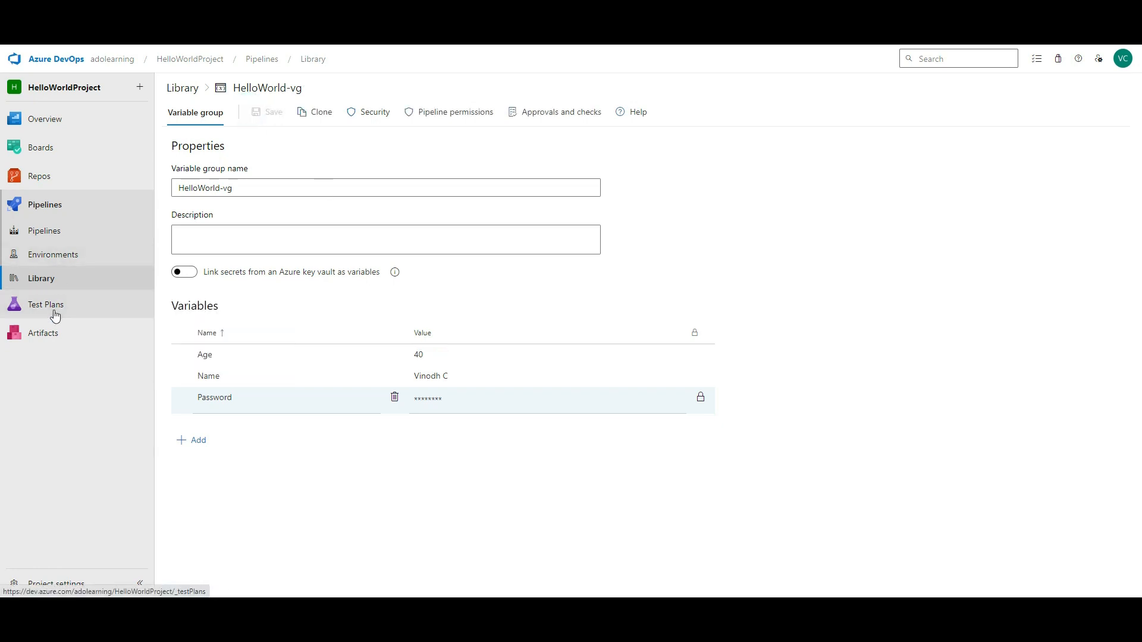
left_click(54, 311)
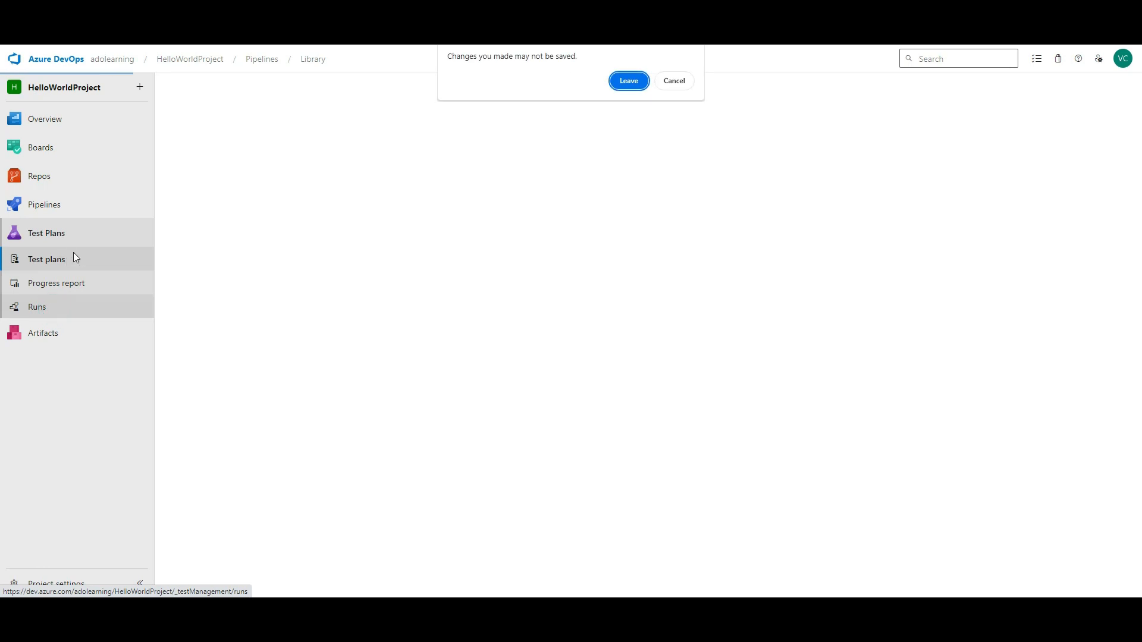
- Discard the unsaved variable group edits and bring up HelloWorldProject's Test Plans welcome hub
left_click(628, 80)
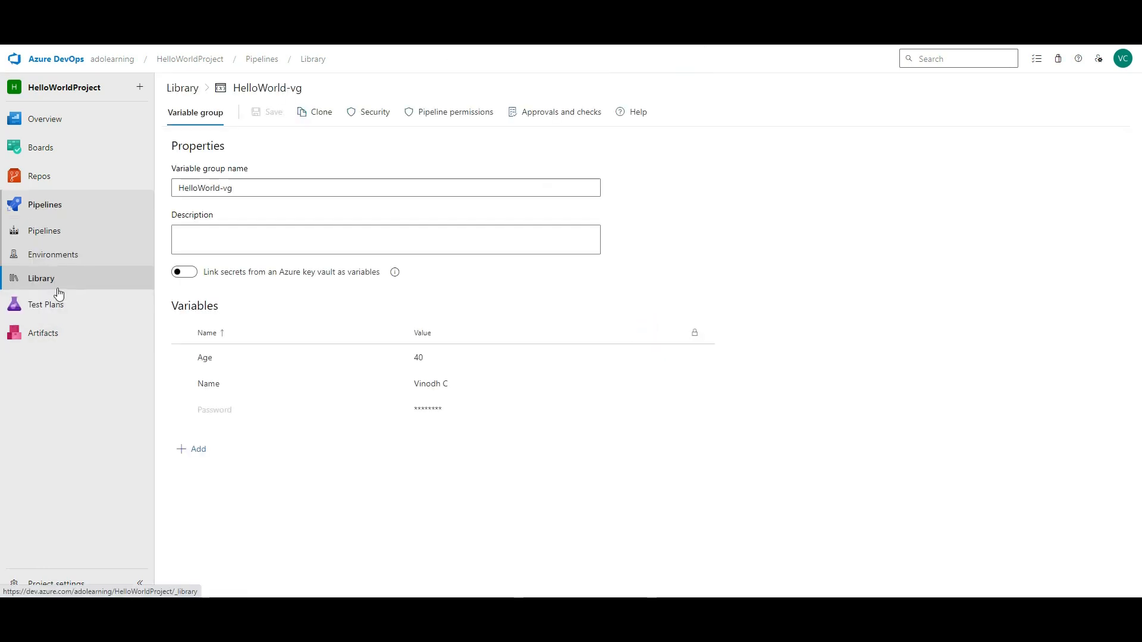
left_click(57, 305)
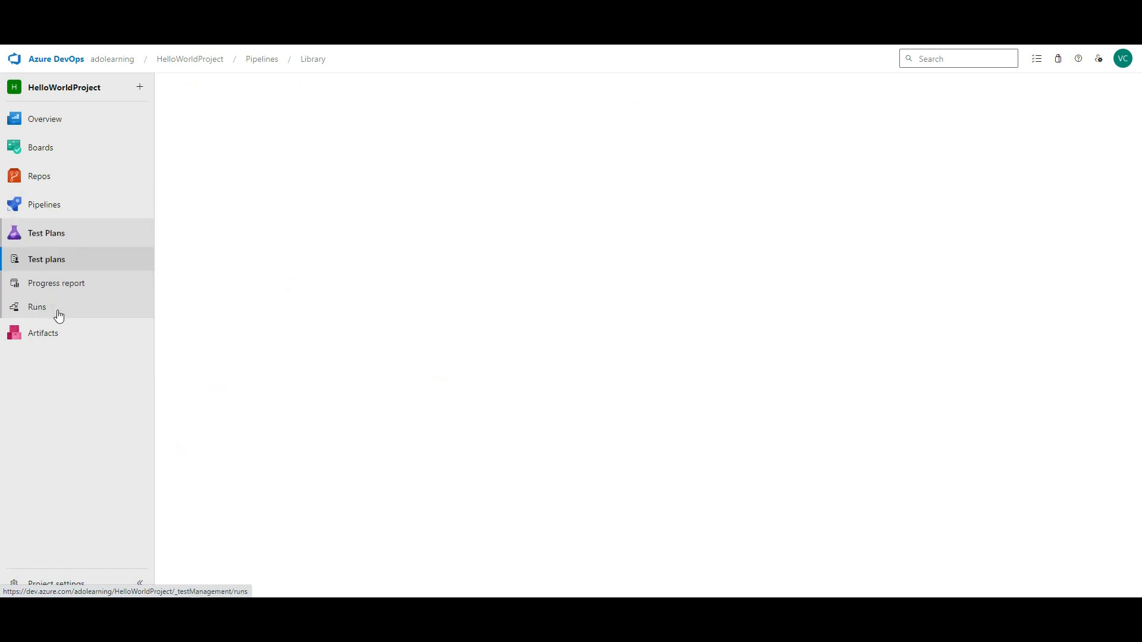
left_click(59, 312)
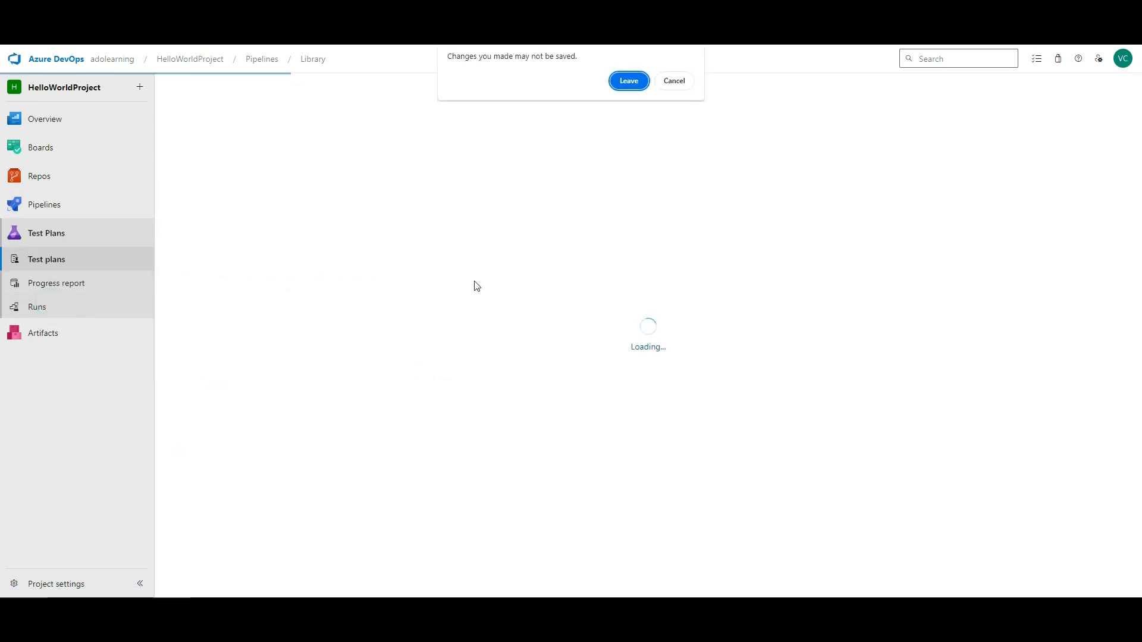
left_click(638, 80)
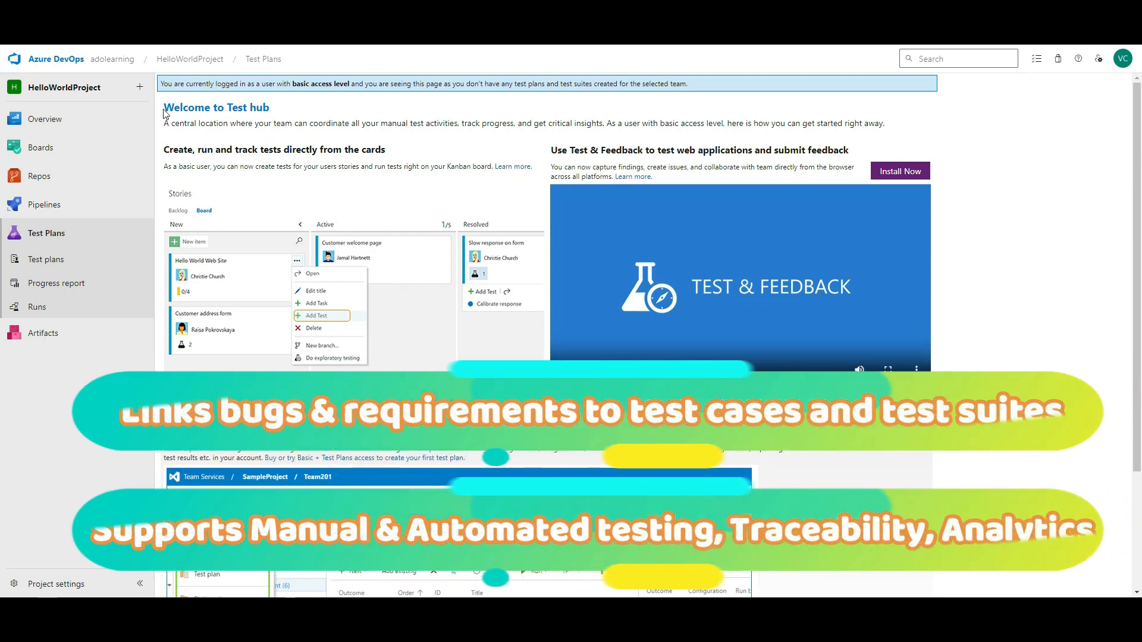
left_click_drag(164, 108, 270, 108)
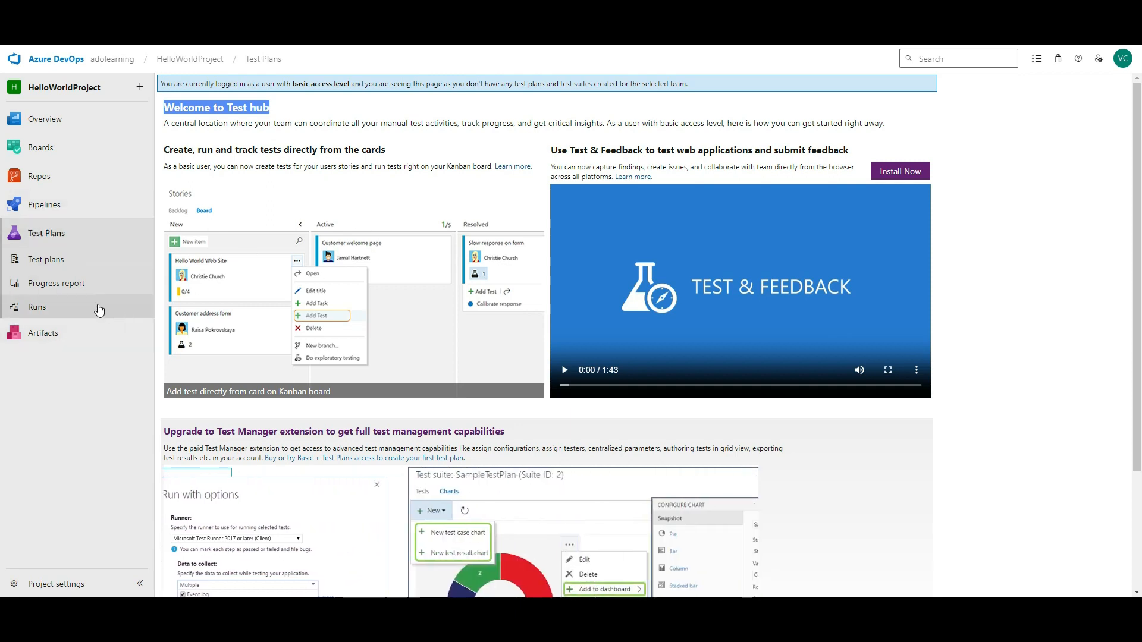
left_click(52, 338)
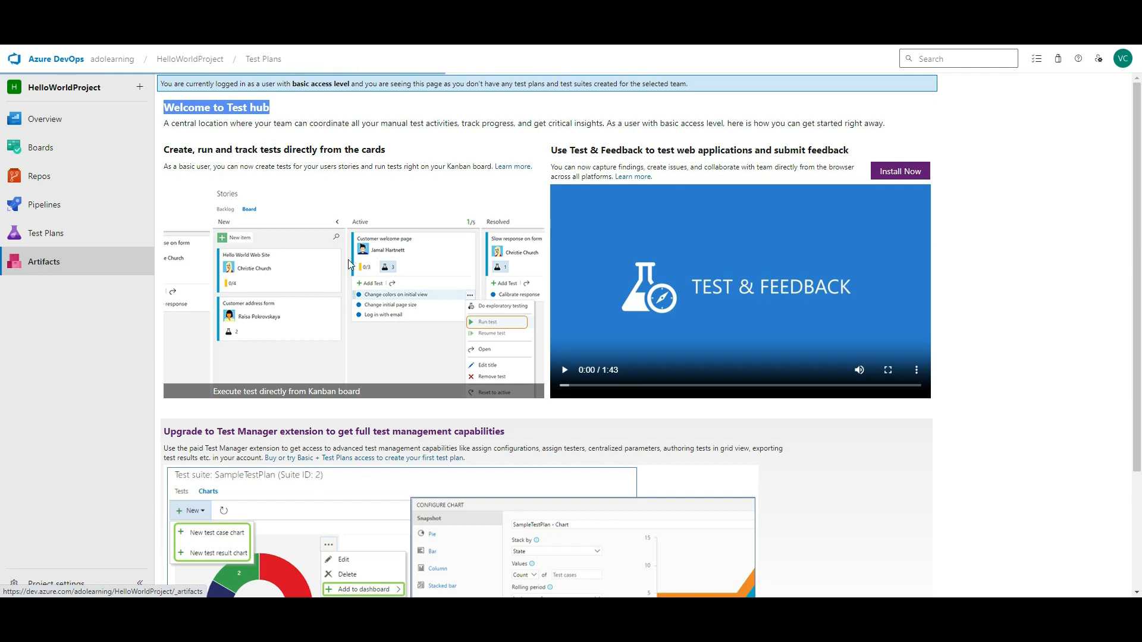
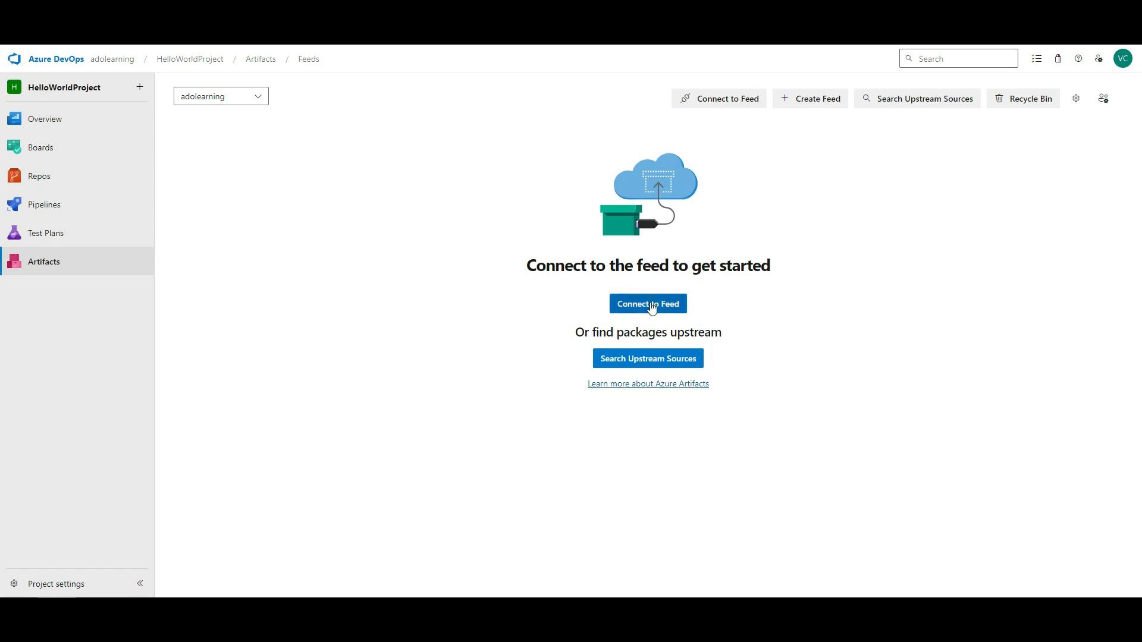
- Create the HelloWorldJavaFeed feed, scoped to HelloWorldProject rather than the organization
left_click(808, 102)
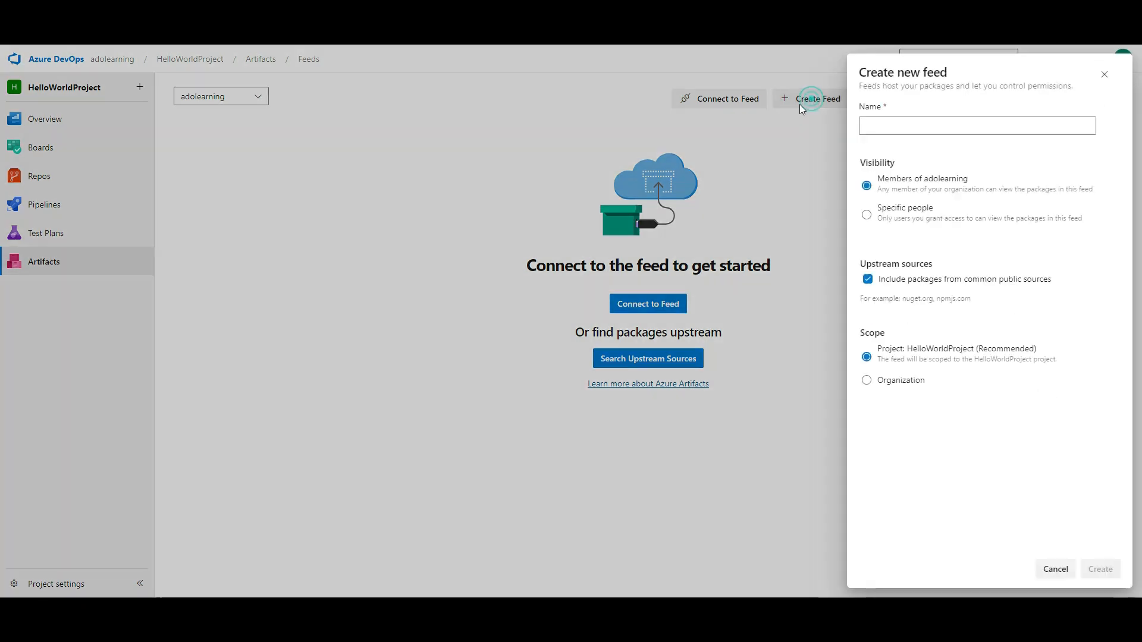
left_click(928, 125)
type("He")
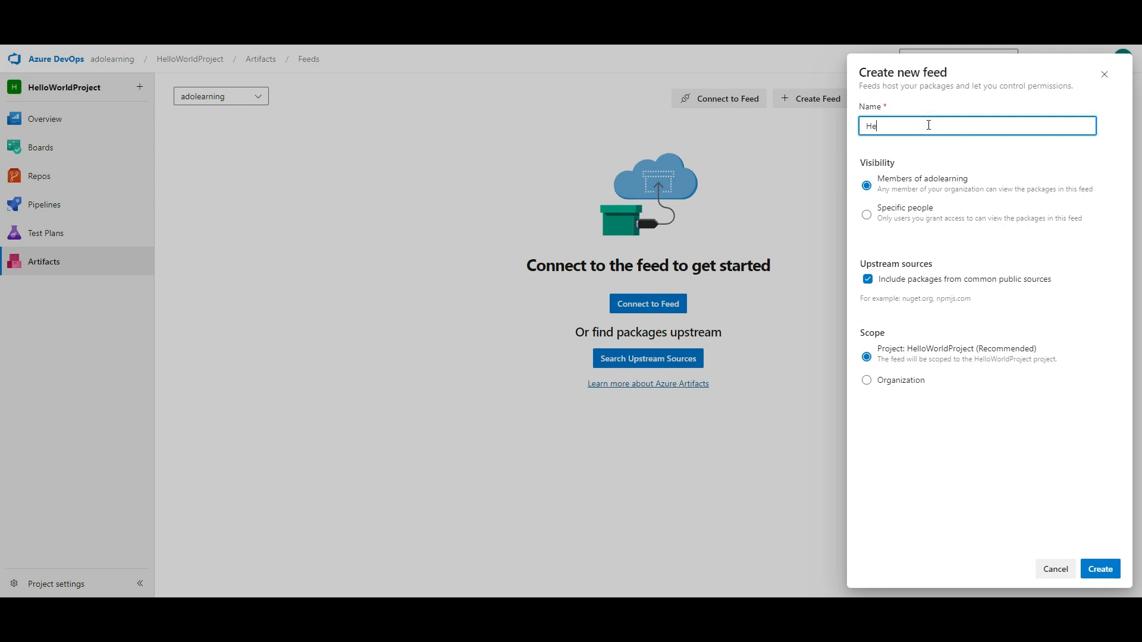
type("lloWorldJavaFeed")
left_click(921, 380)
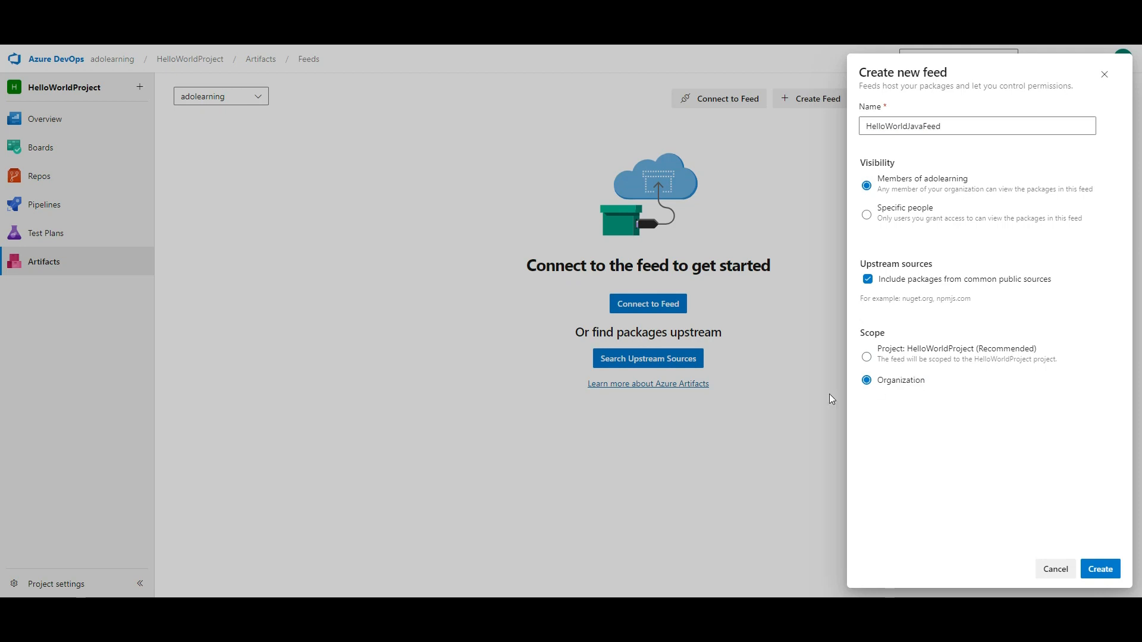
left_click(927, 356)
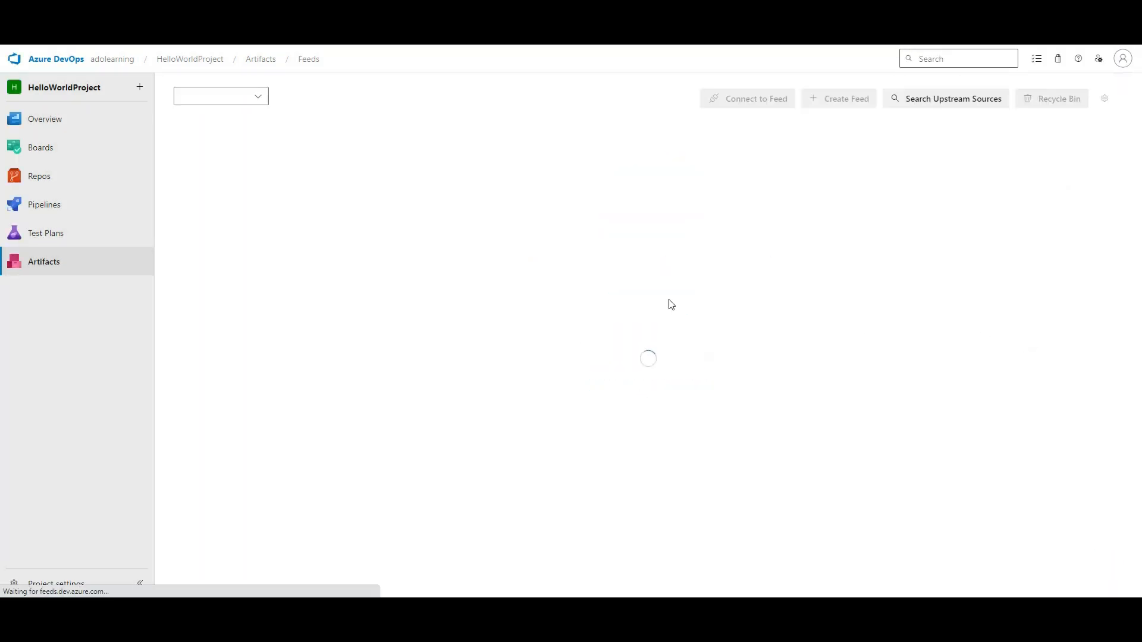
left_click(662, 304)
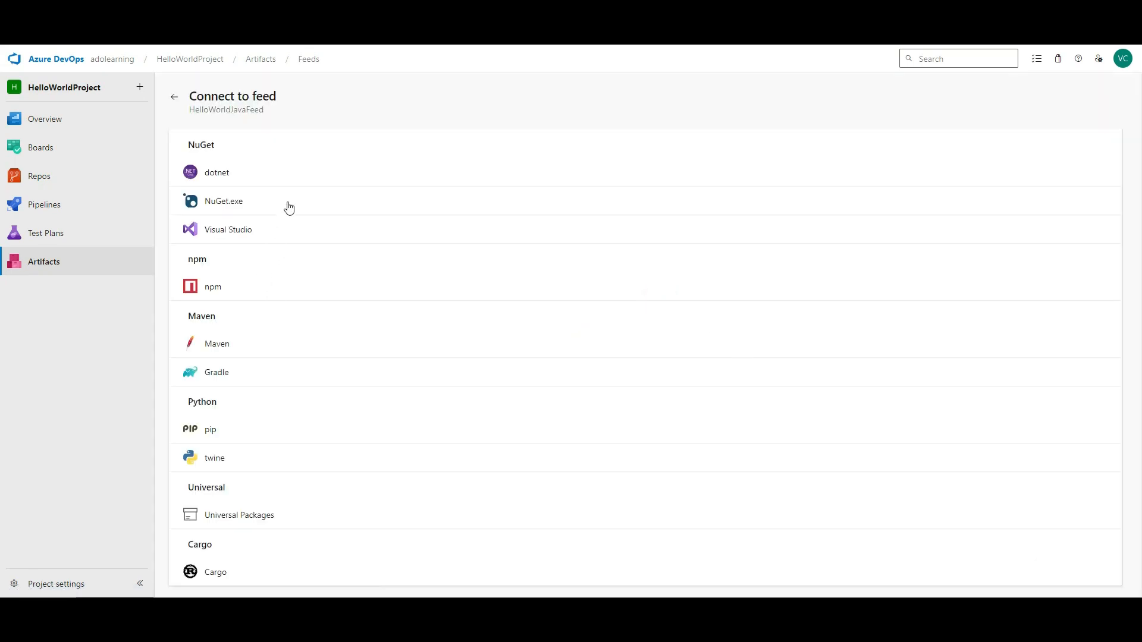
- Review the Maven connection instructions and the pom.xml repository XML snippets
left_click(224, 347)
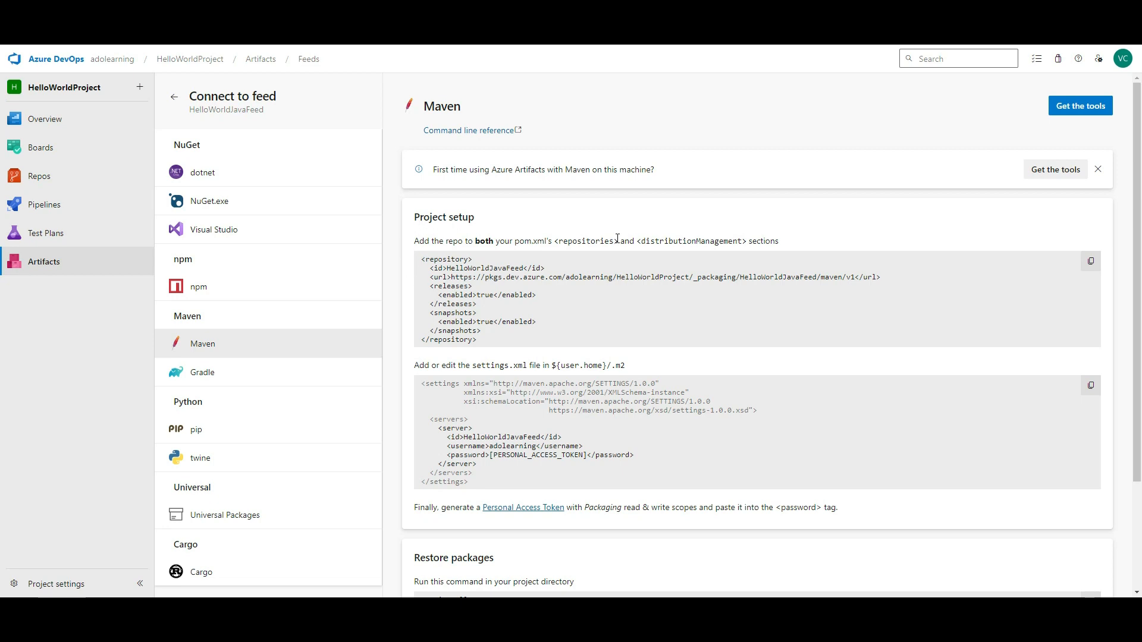
left_click(511, 242)
left_click_drag(421, 259, 479, 341)
left_click_drag(423, 383, 485, 486)
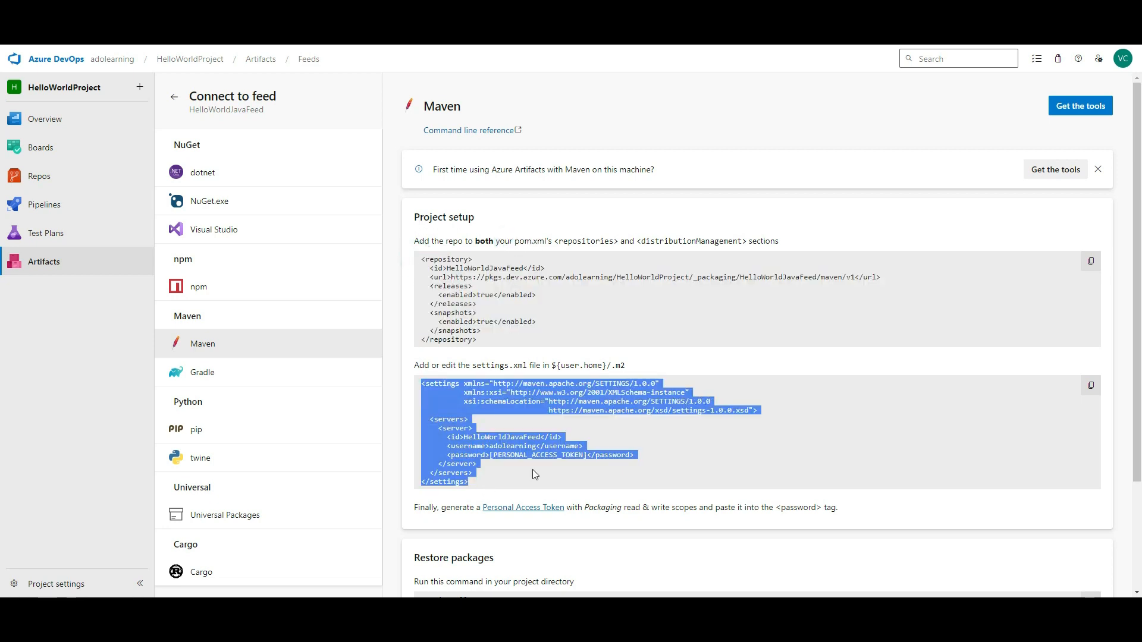
scroll(600, 443, "down", 2)
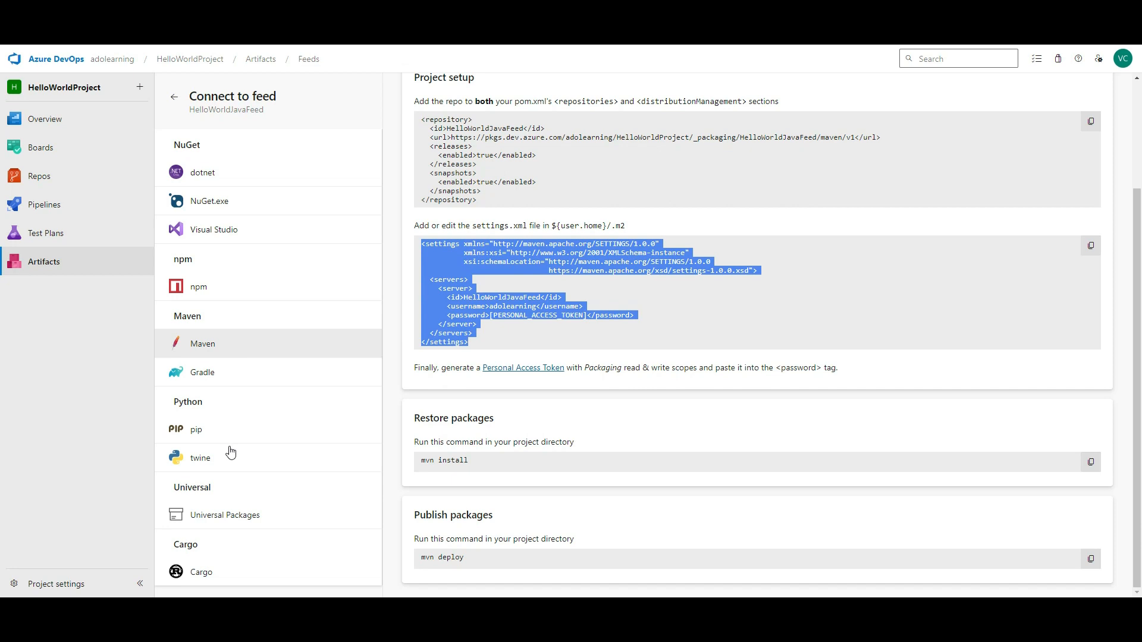
- Review the Universal Packages download and publish az commands
left_click(230, 522)
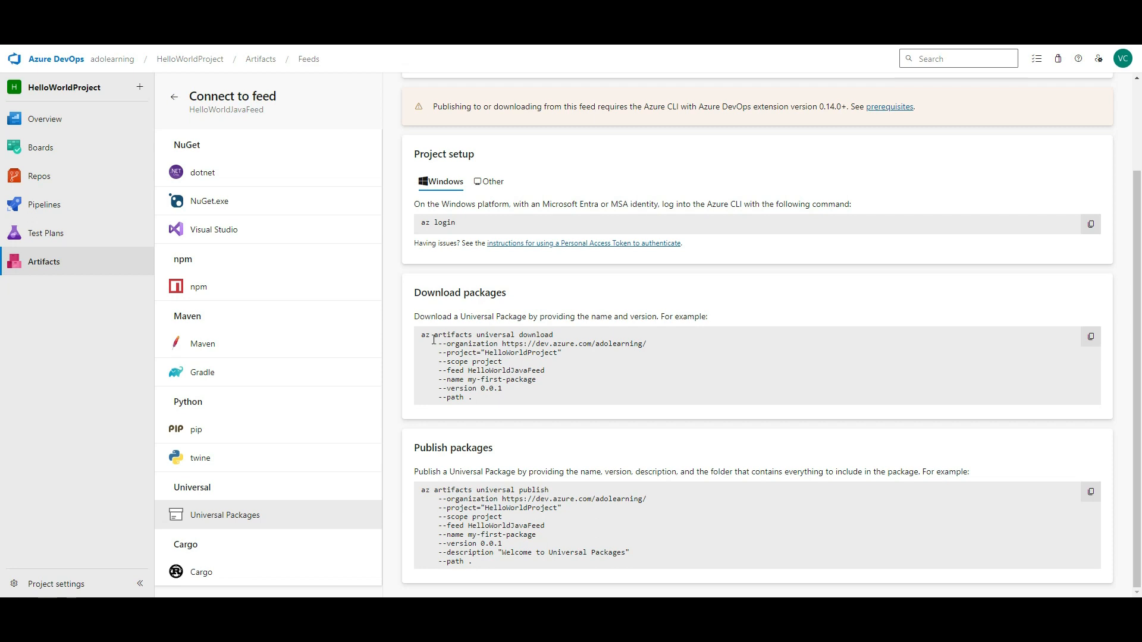
left_click_drag(422, 339, 487, 406)
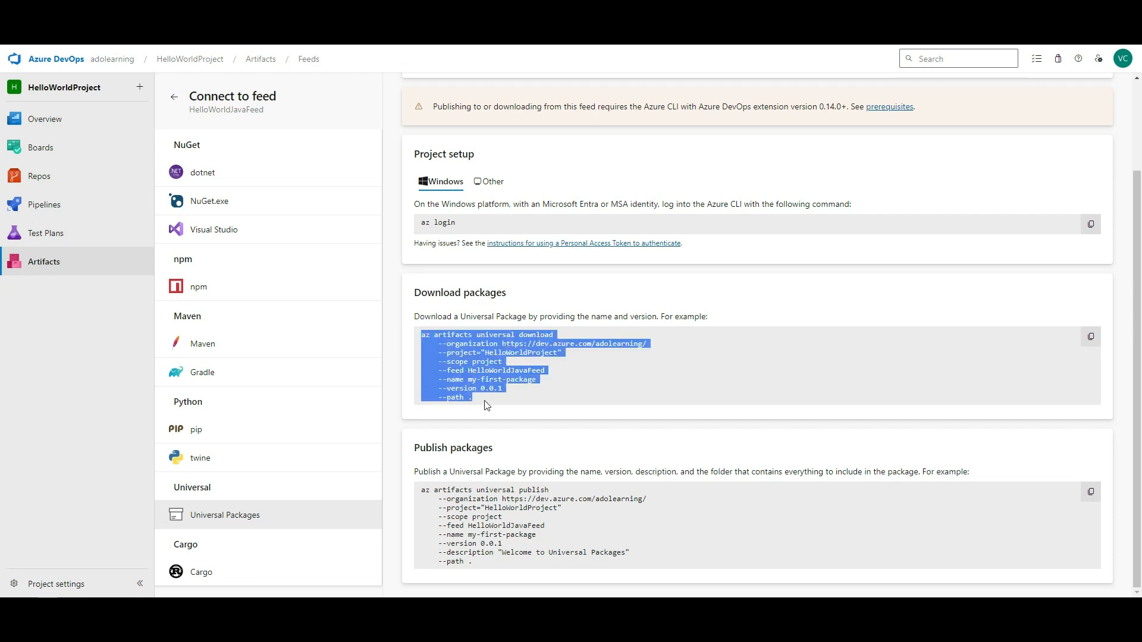
left_click_drag(419, 495, 470, 564)
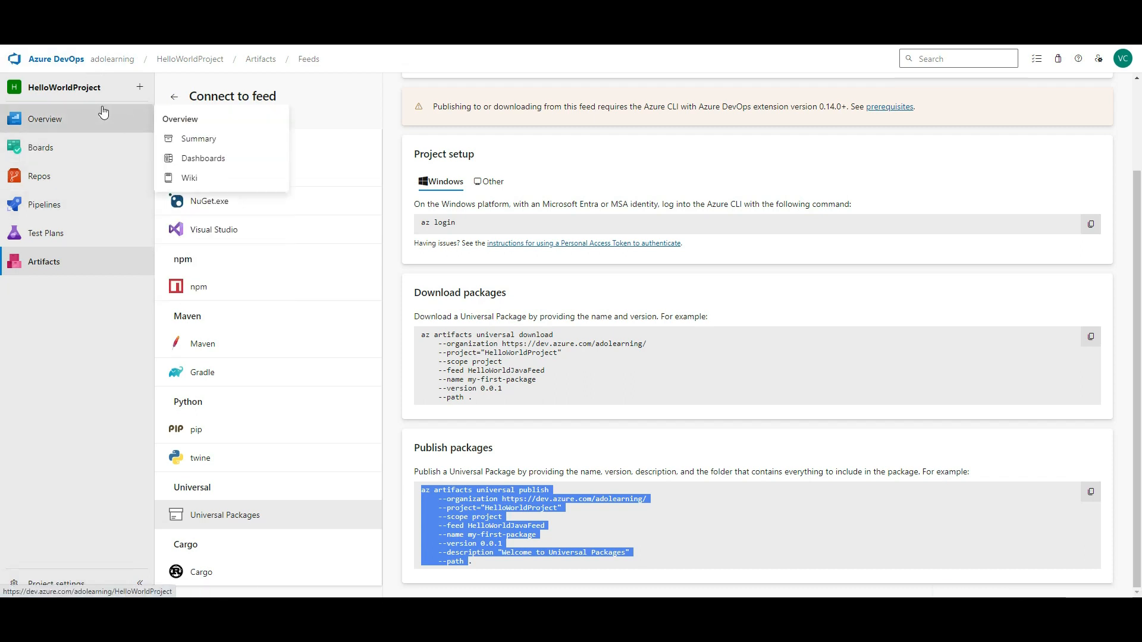
left_click(76, 585)
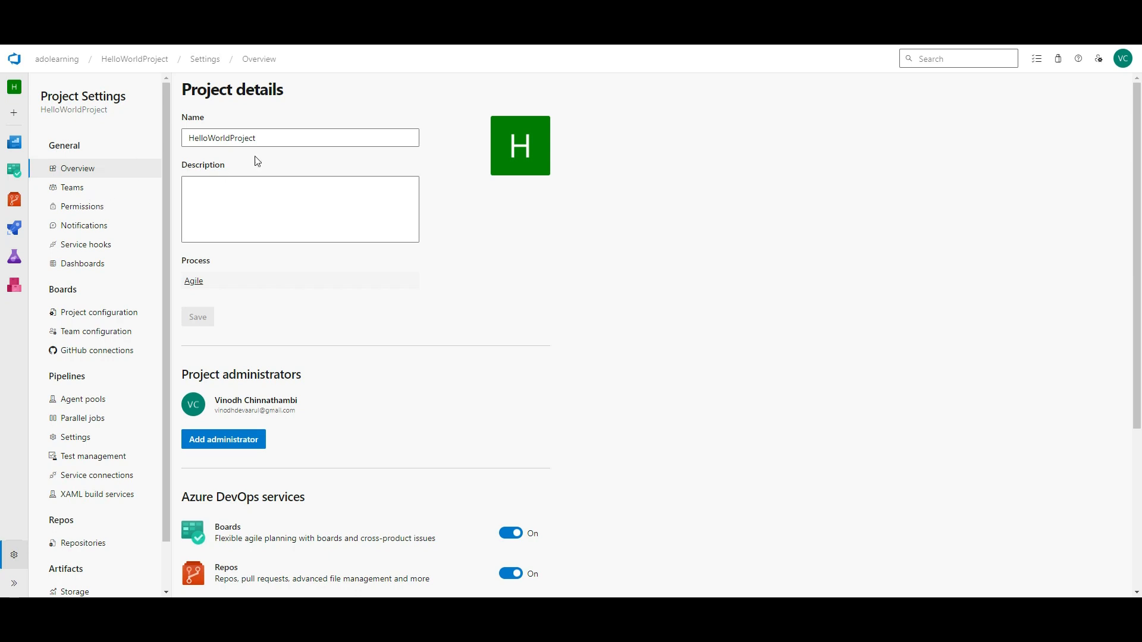
- Review the project overview's name, Agile process and enabled services
double_click(247, 141)
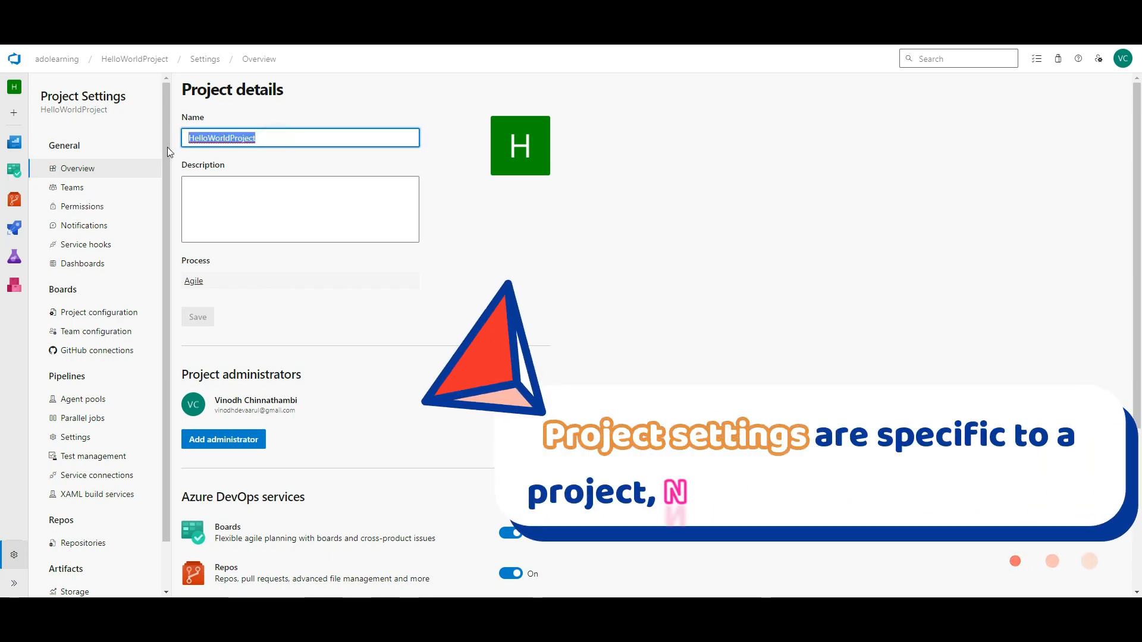
left_click(185, 266)
left_click_drag(182, 262, 208, 288)
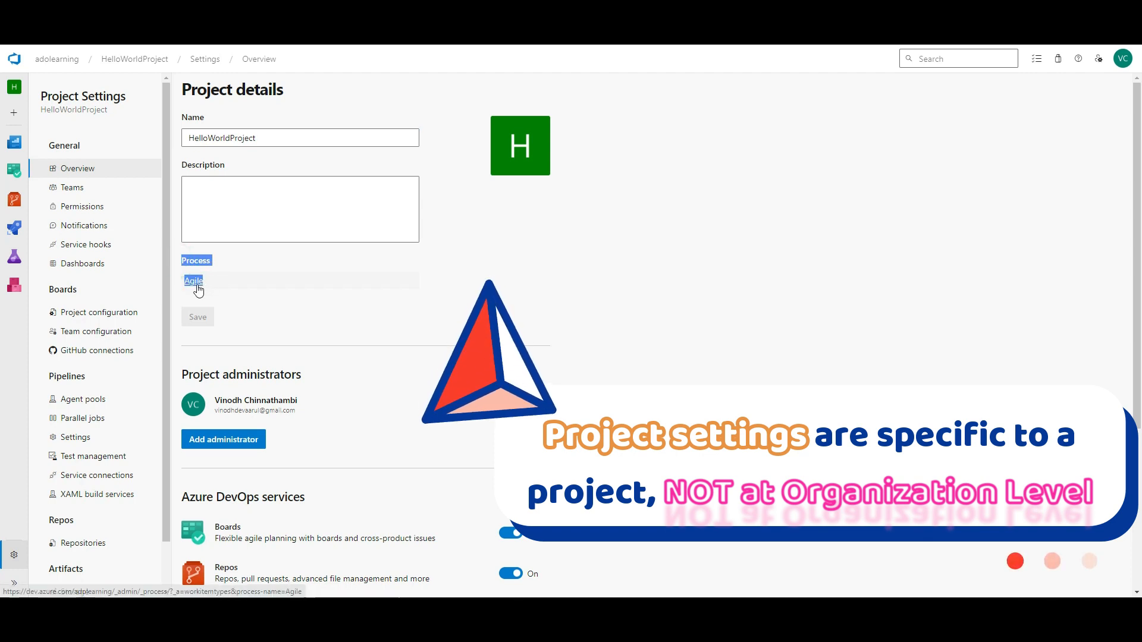
left_click(481, 289)
left_click(482, 288)
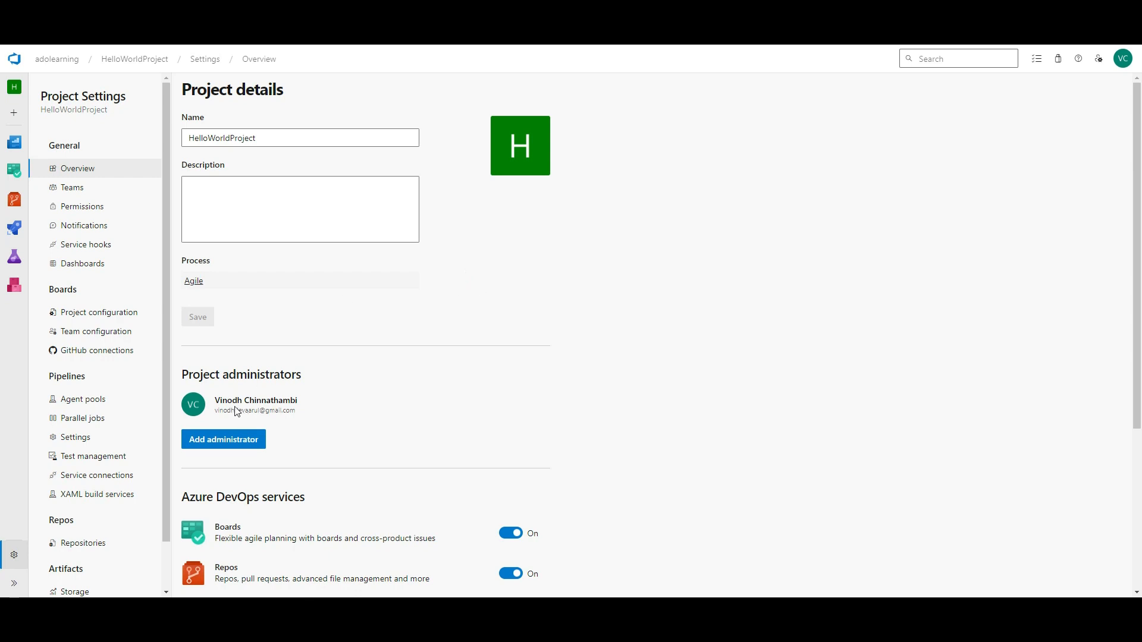
left_click_drag(183, 374, 298, 410)
scroll(581, 247, "down", 4)
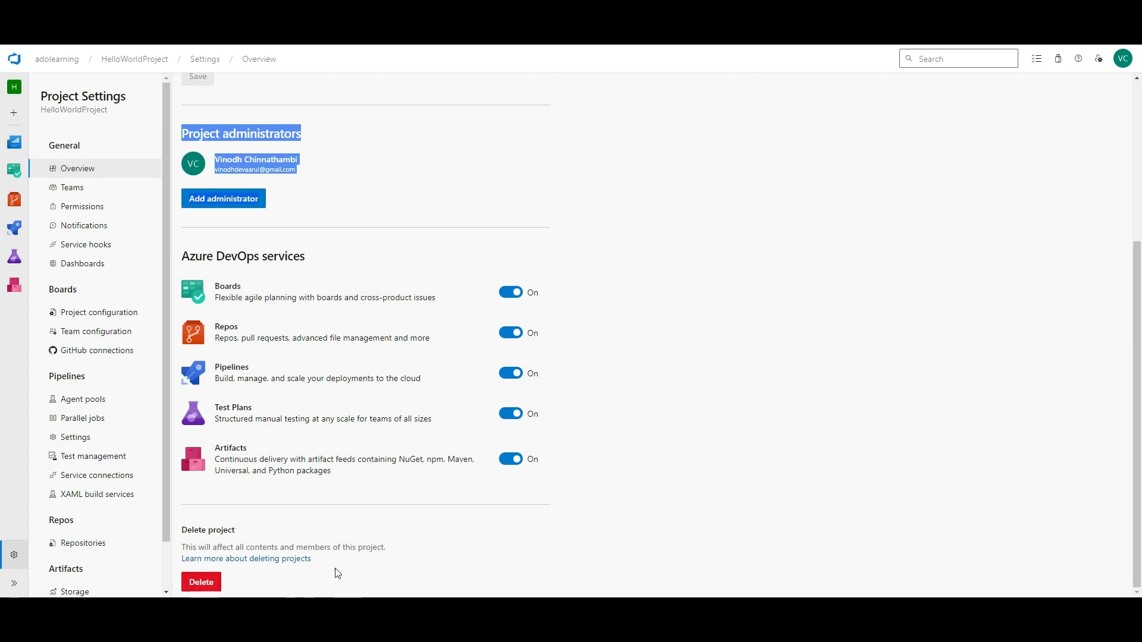
left_click(72, 186)
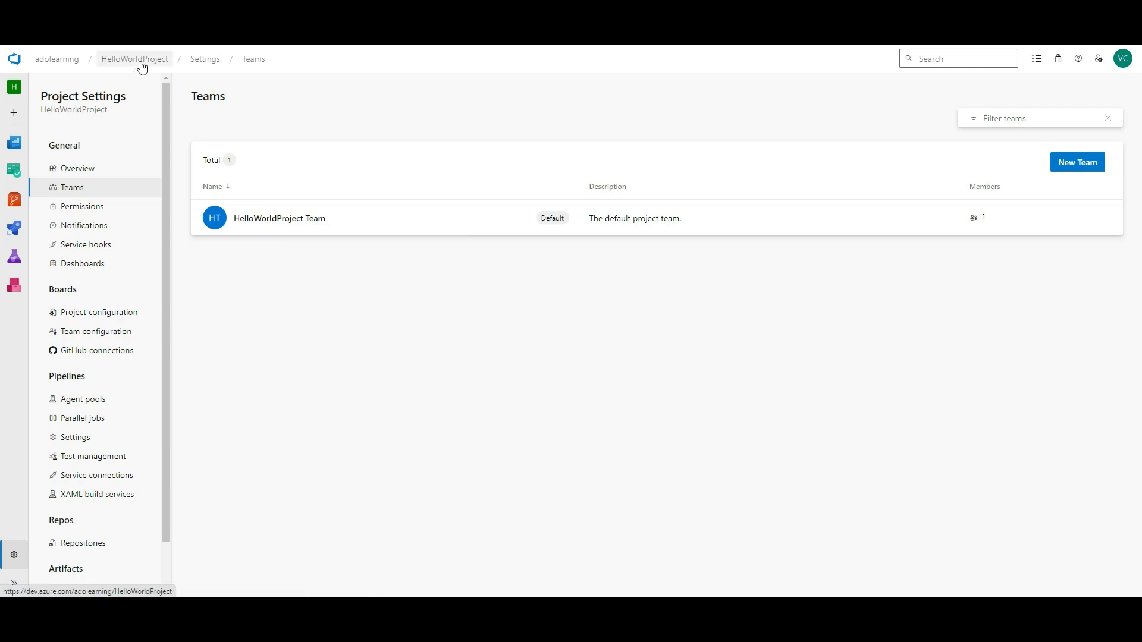
- Create three teams: Dev Team, Testing Team and DevOps Team
left_click(1073, 169)
type("Dev Team")
left_click(940, 225)
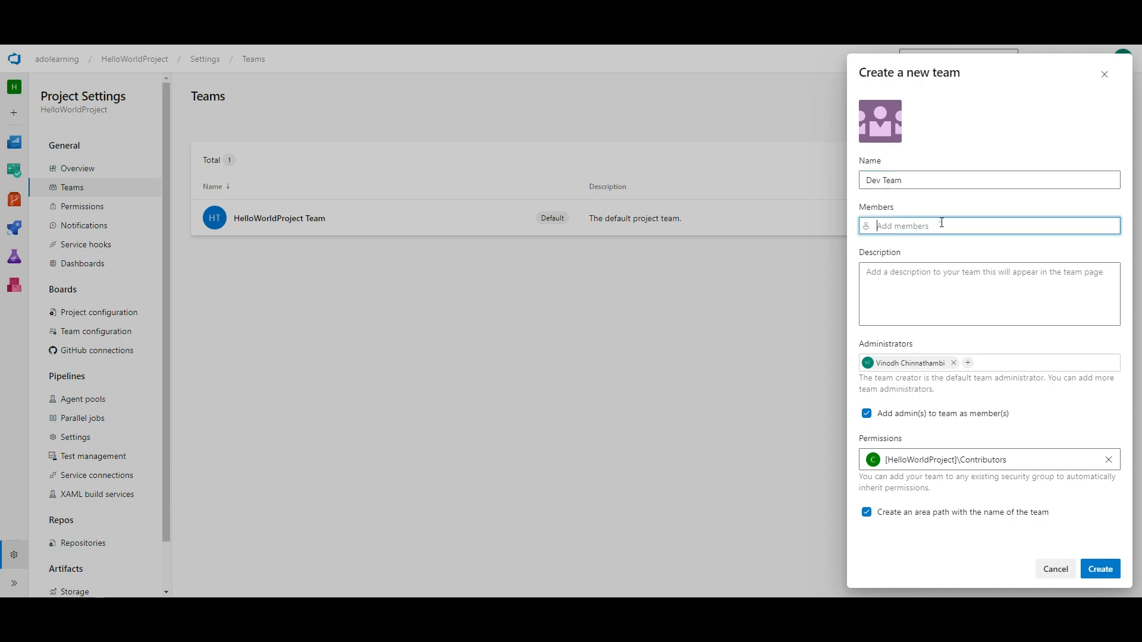
left_click(1109, 572)
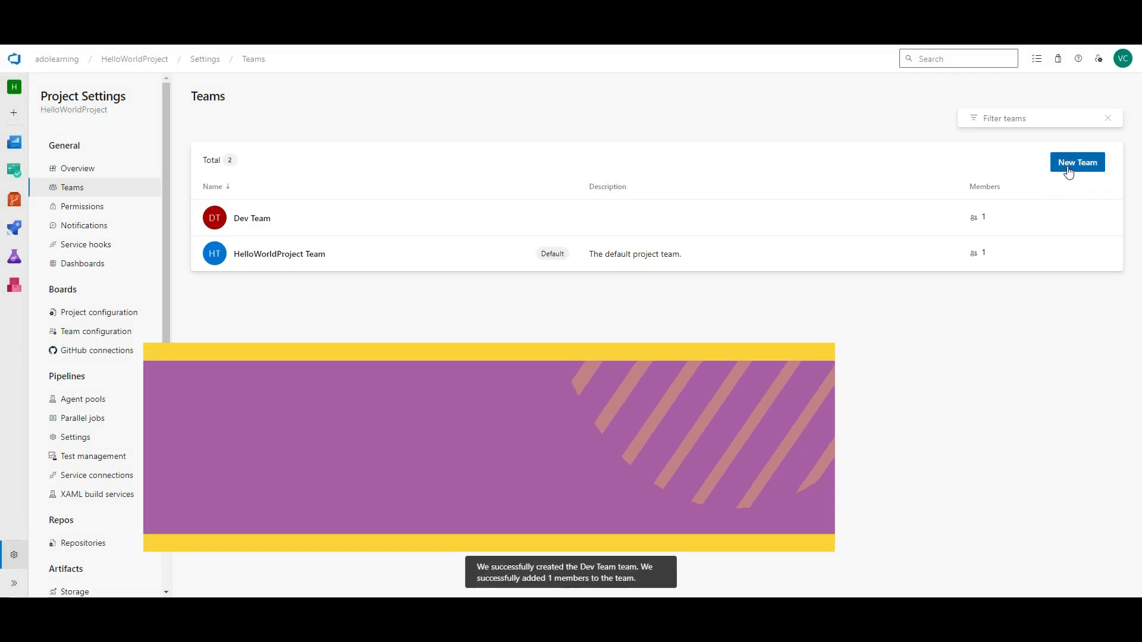
left_click(1068, 172)
type("Testin")
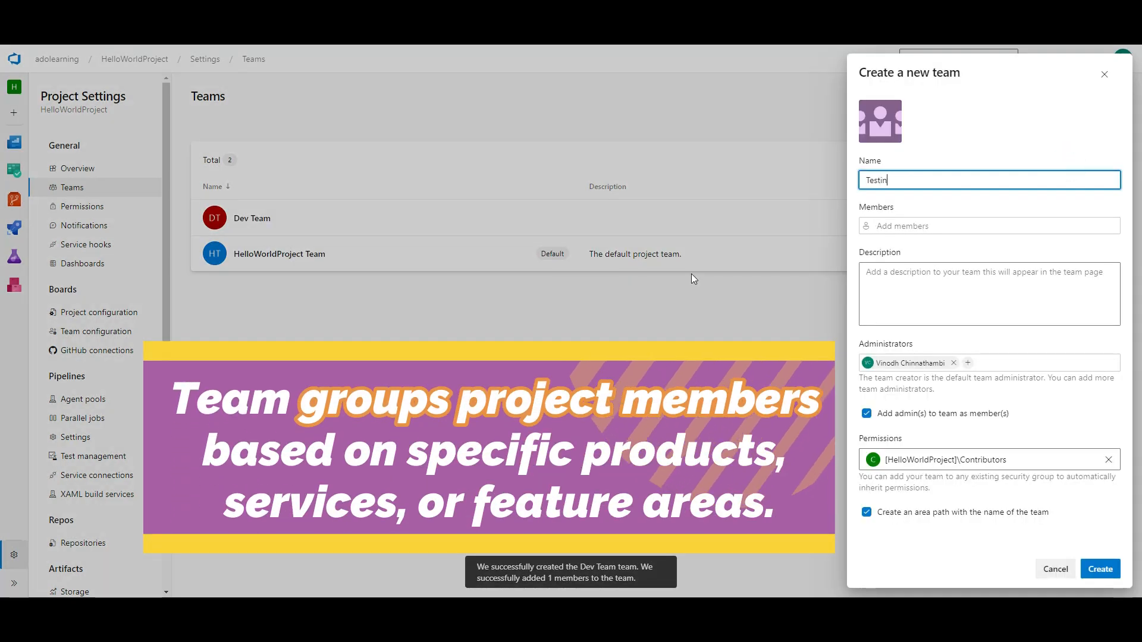
type("g Team")
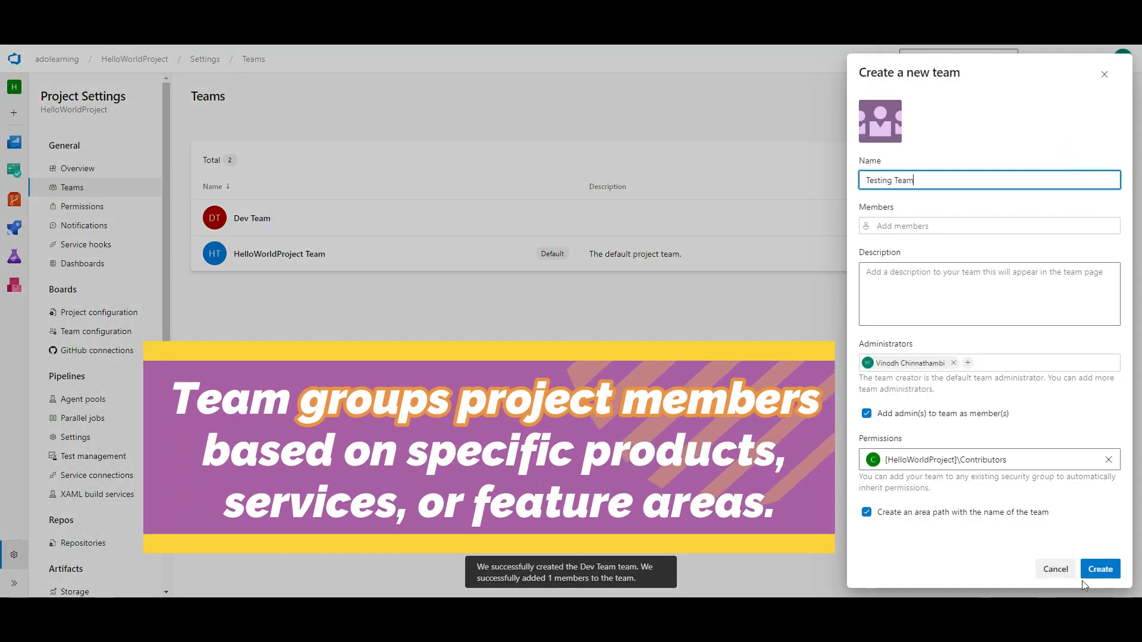
left_click(1095, 570)
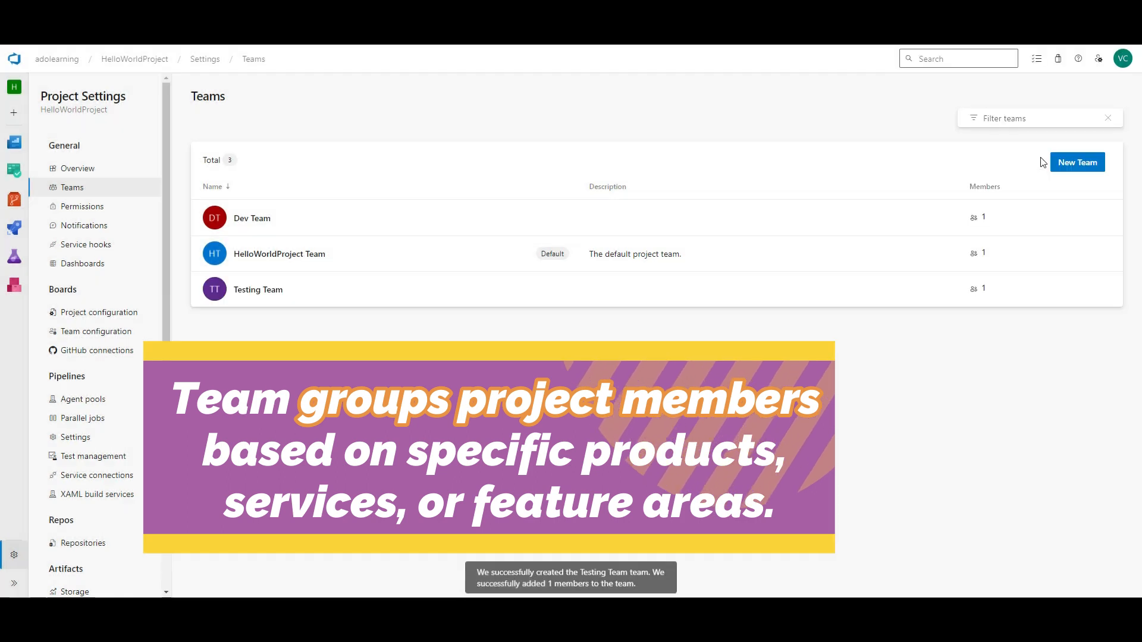
left_click(1080, 162)
type("DevOps Tea,")
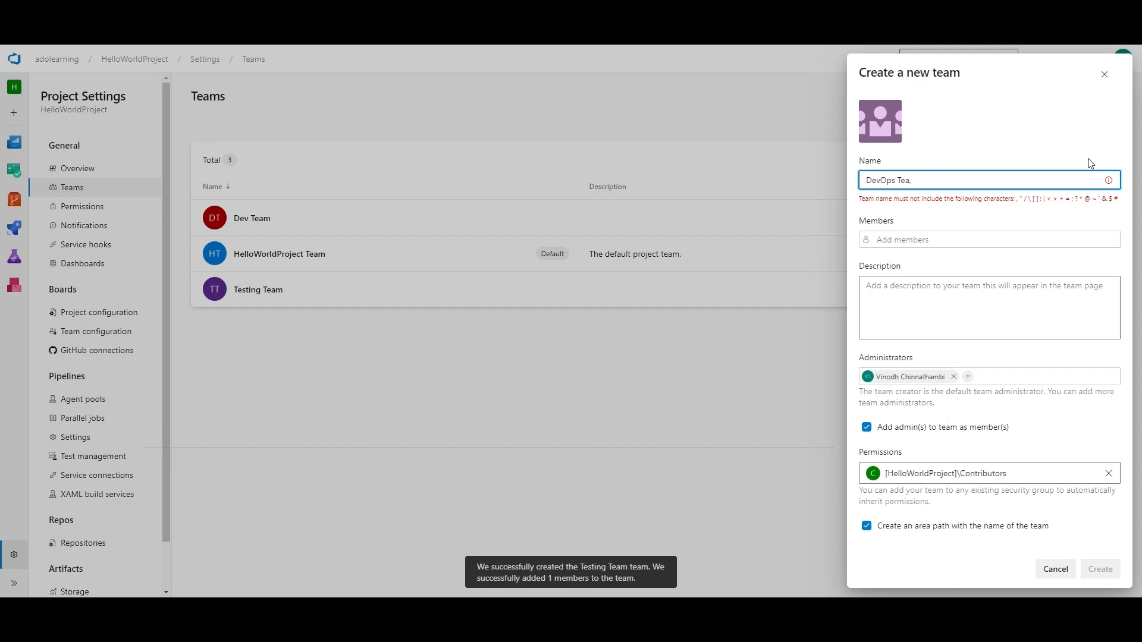
key("BackSpace")
type("m")
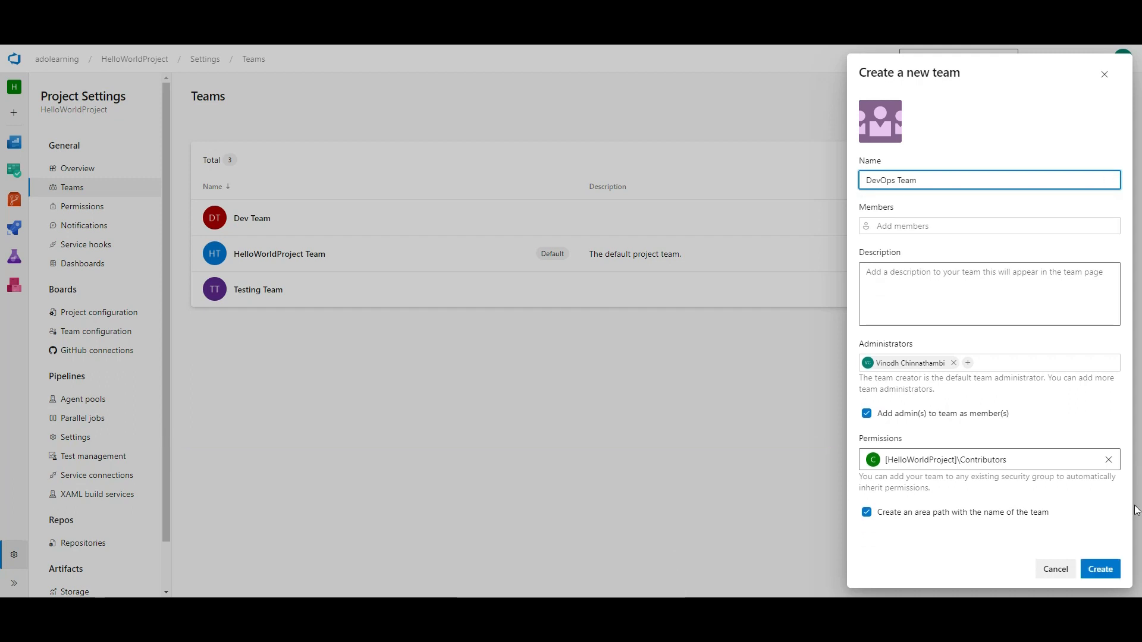
left_click(1100, 569)
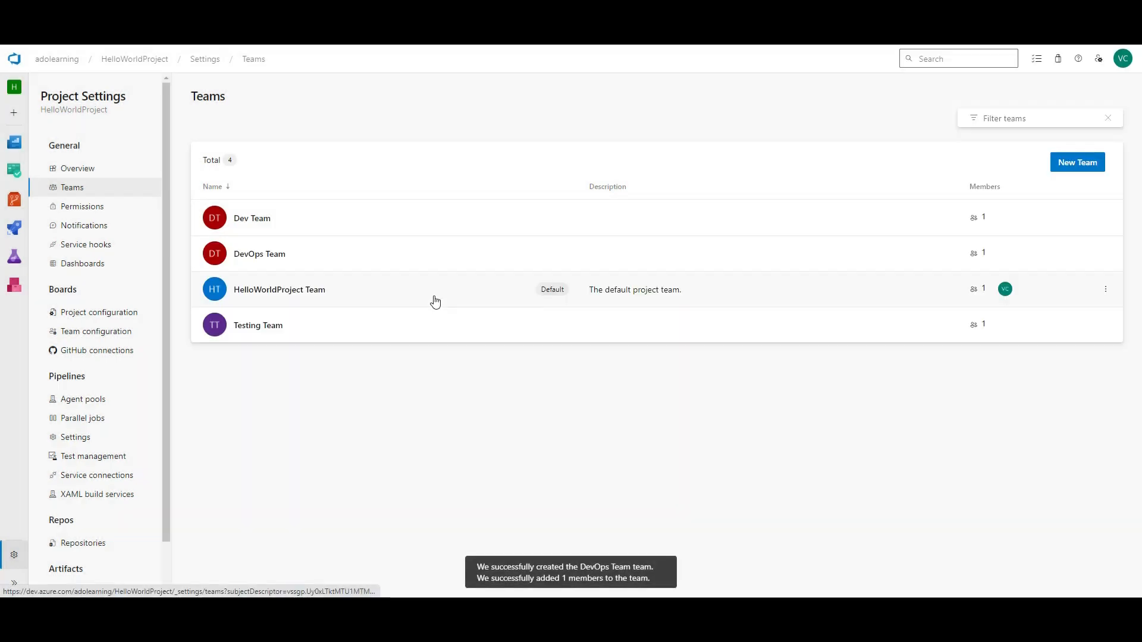
- Open Dev Team's members page and cancel the Add form without adding anyone
left_click(260, 226)
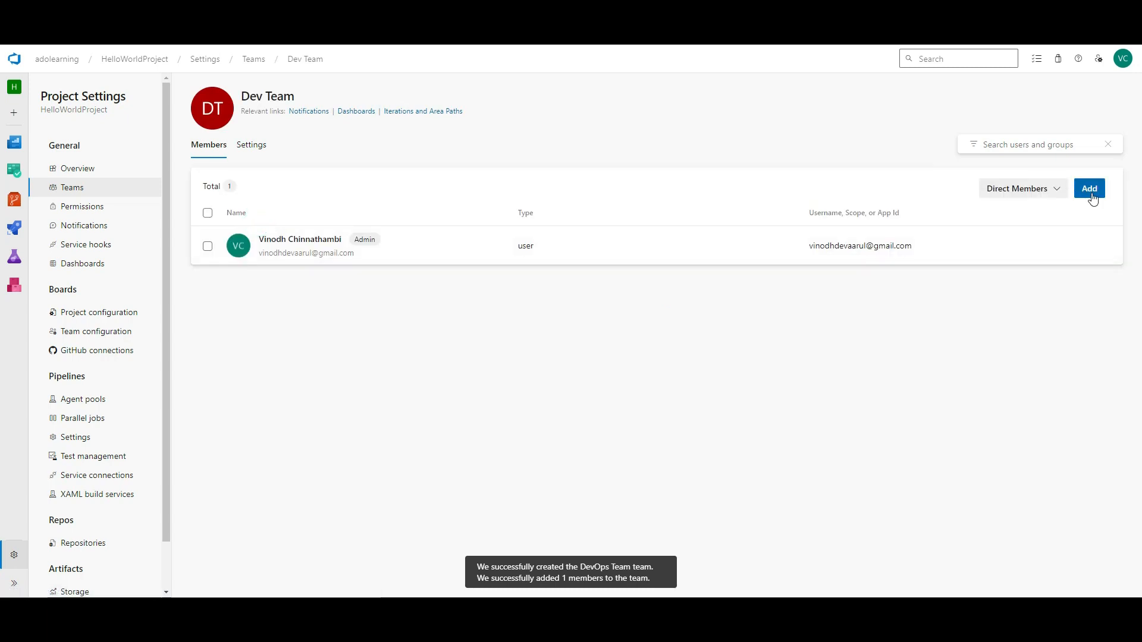
left_click(1092, 199)
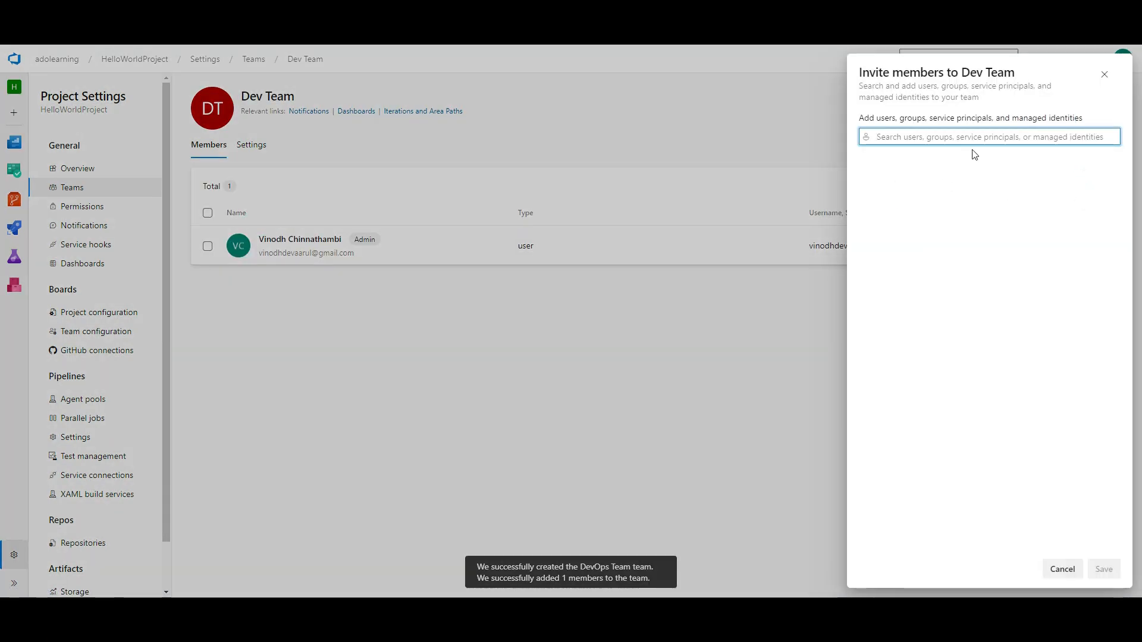
left_click(1060, 569)
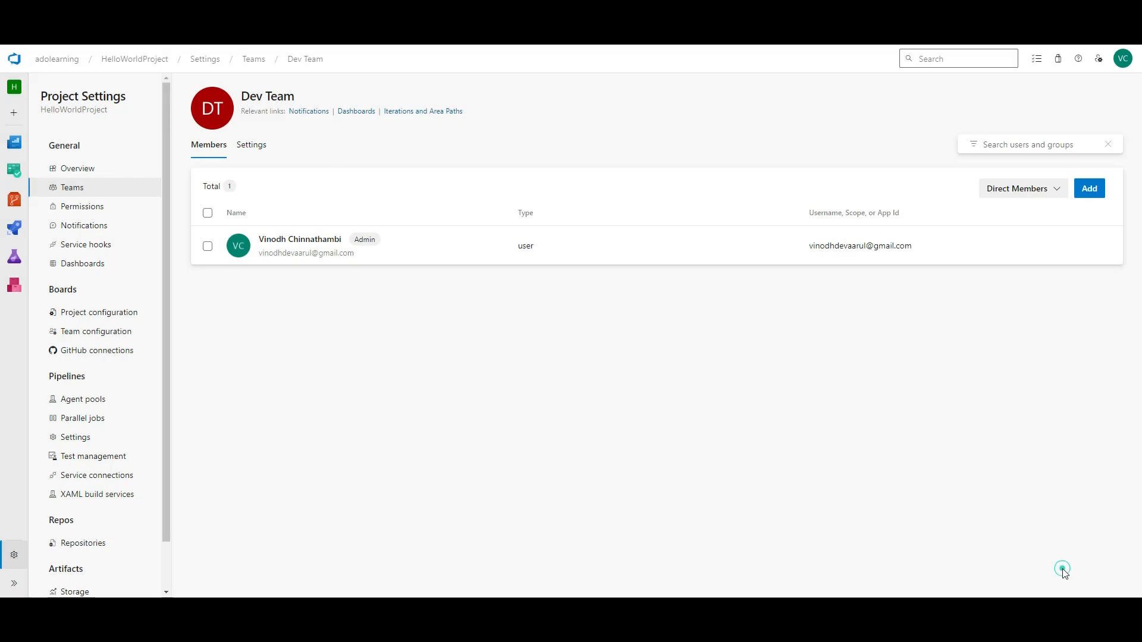
left_click(82, 206)
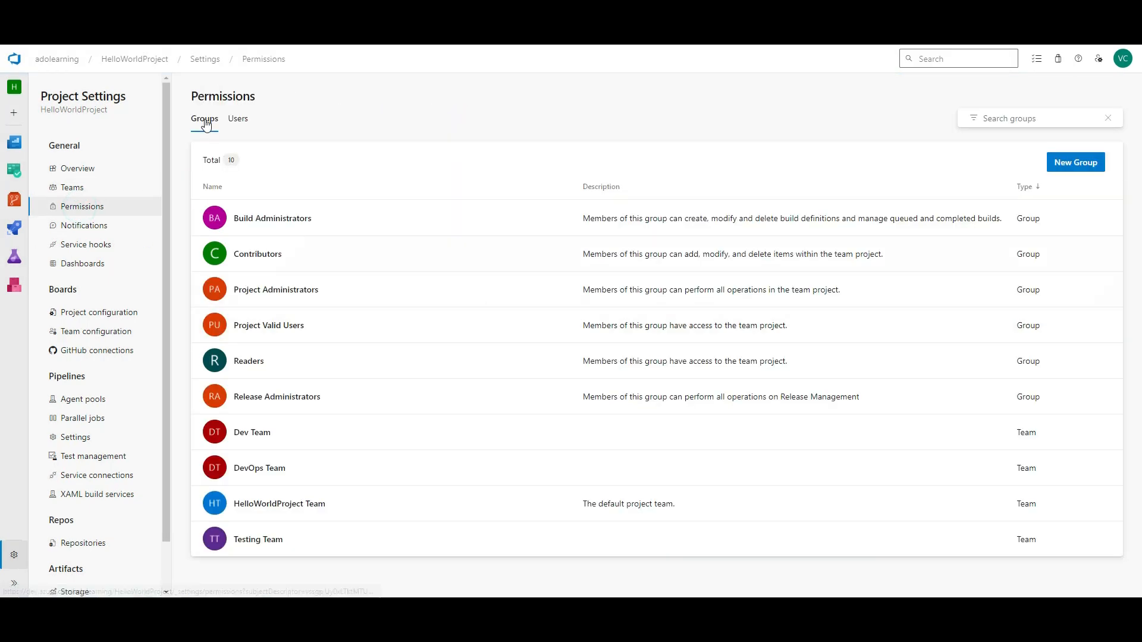
left_click(180, 194)
left_click_drag(396, 148, 407, 126)
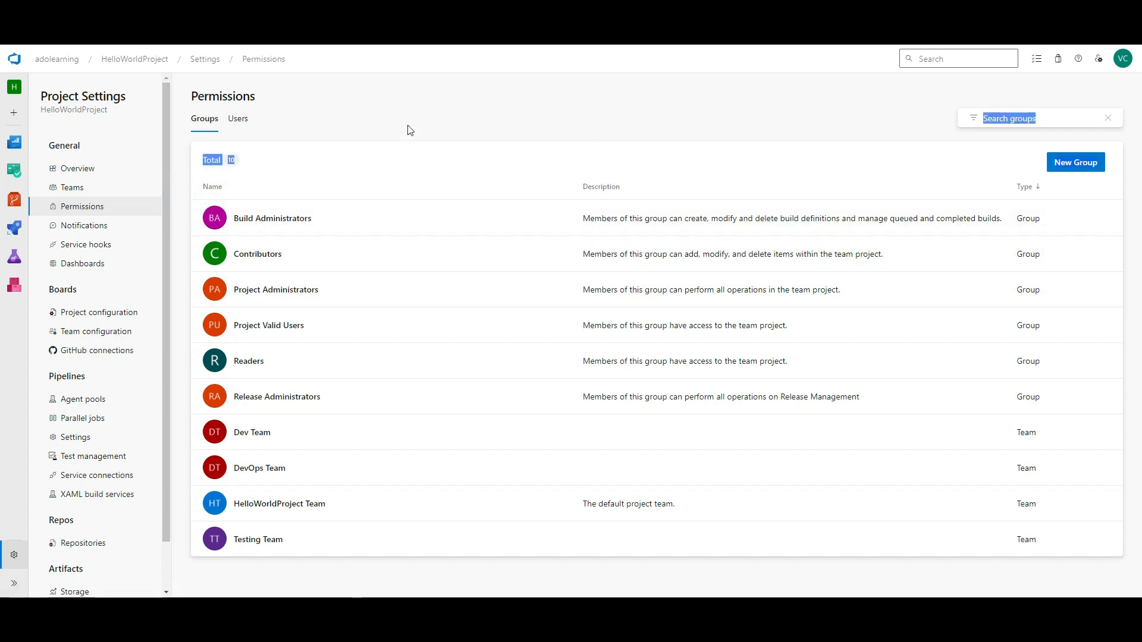
left_click(420, 118)
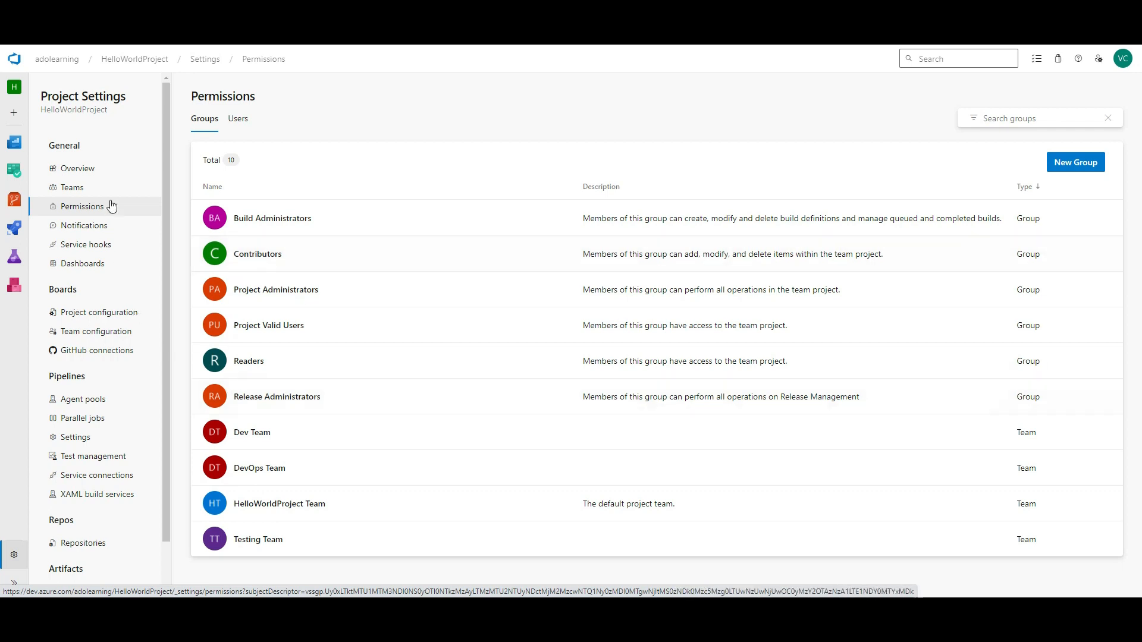
left_click(101, 171)
- Browse Dev Team's General, Boards, Analytics and Test Plans permissions
scroll(573, 346, "down", 4)
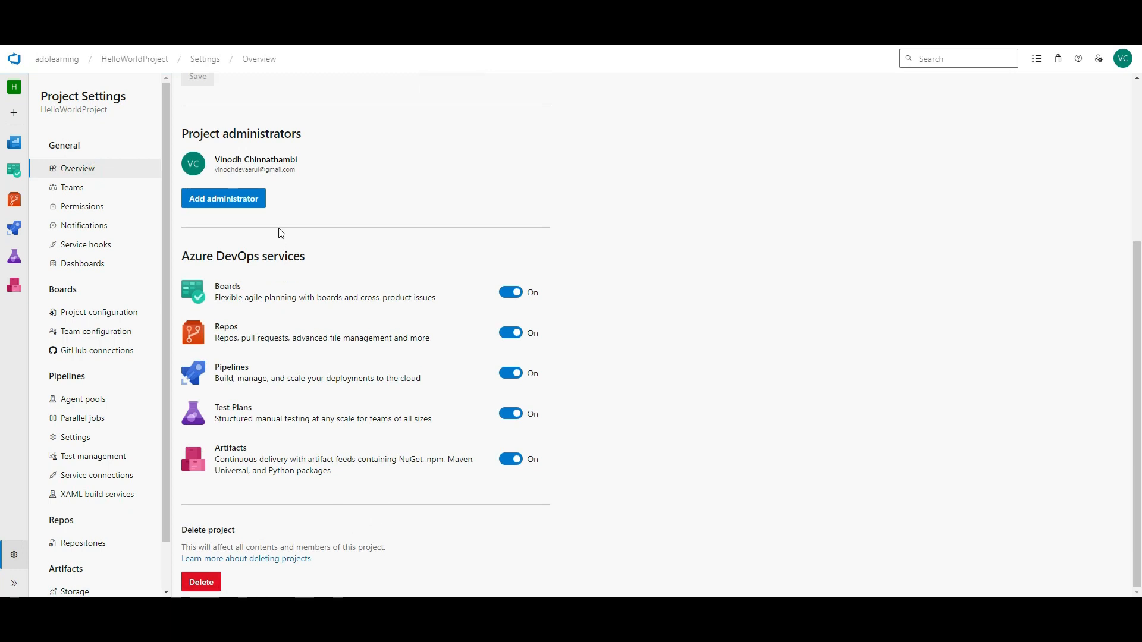
left_click(80, 193)
left_click(89, 208)
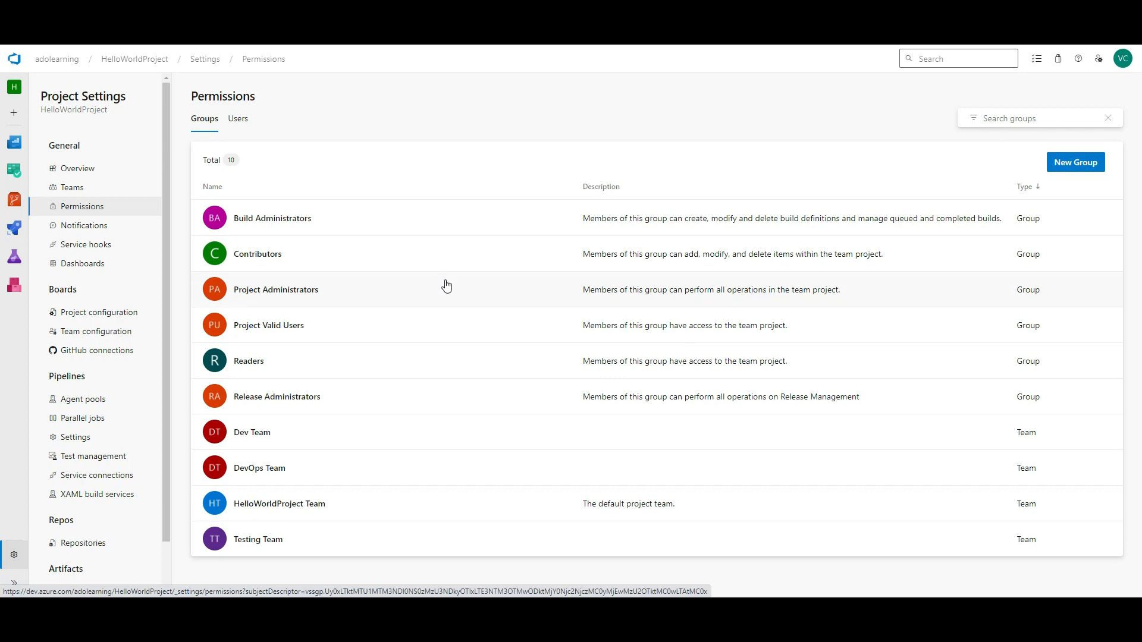
left_click(259, 443)
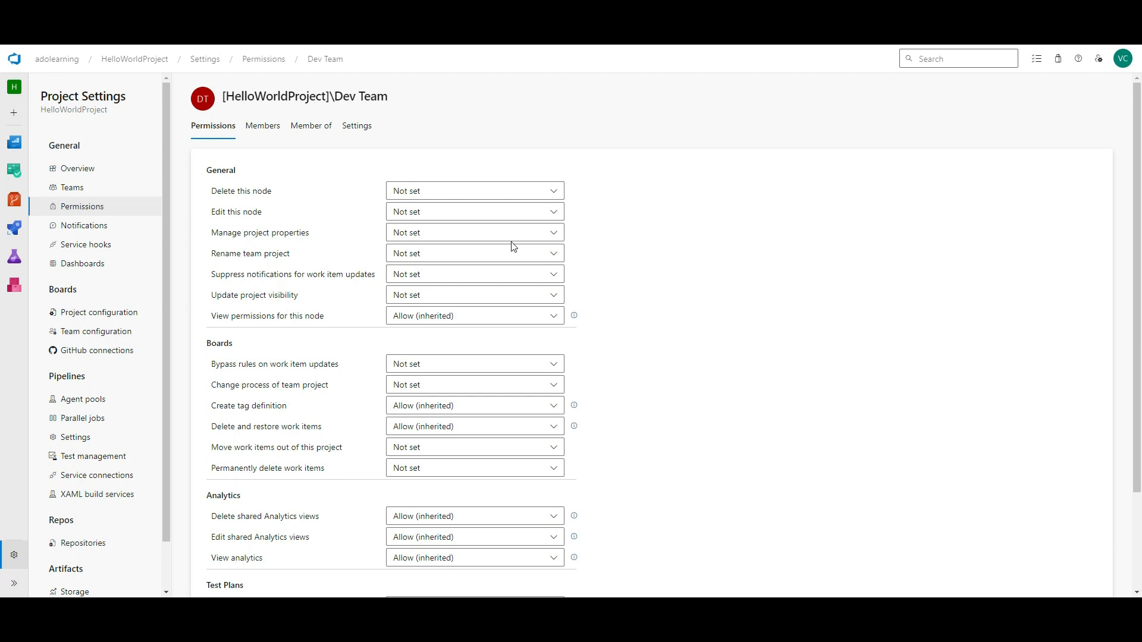
scroll(535, 325, "down", 3)
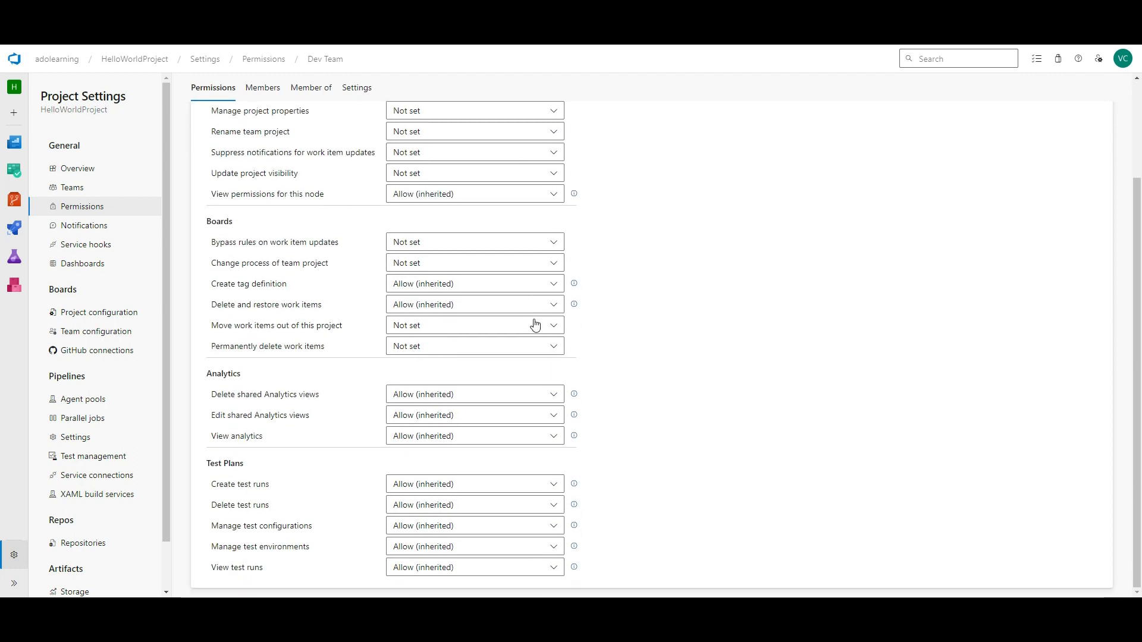
scroll(535, 324, "up", 3)
scroll(544, 331, "down", 3)
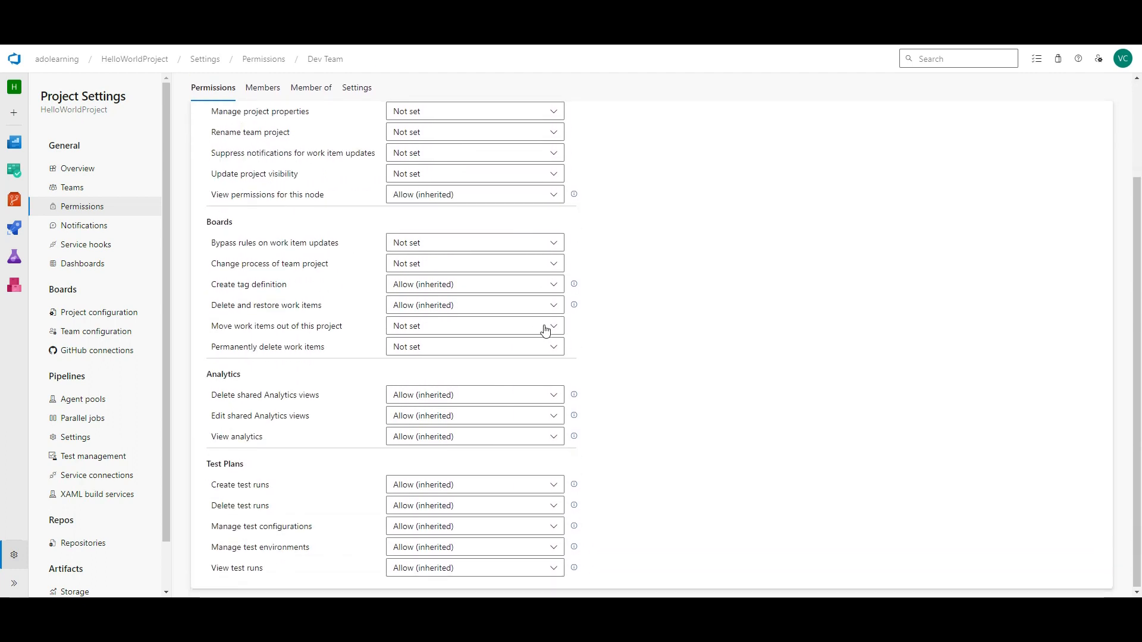
- Toggle the Build completes notification subscription off and back on
left_click(83, 226)
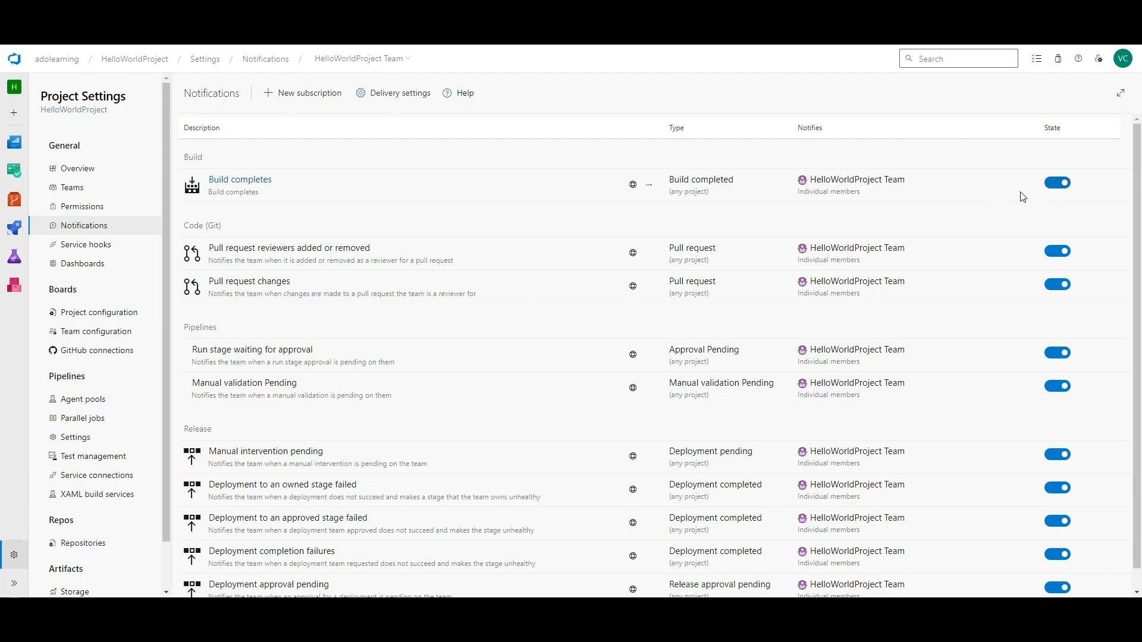
left_click(1057, 183)
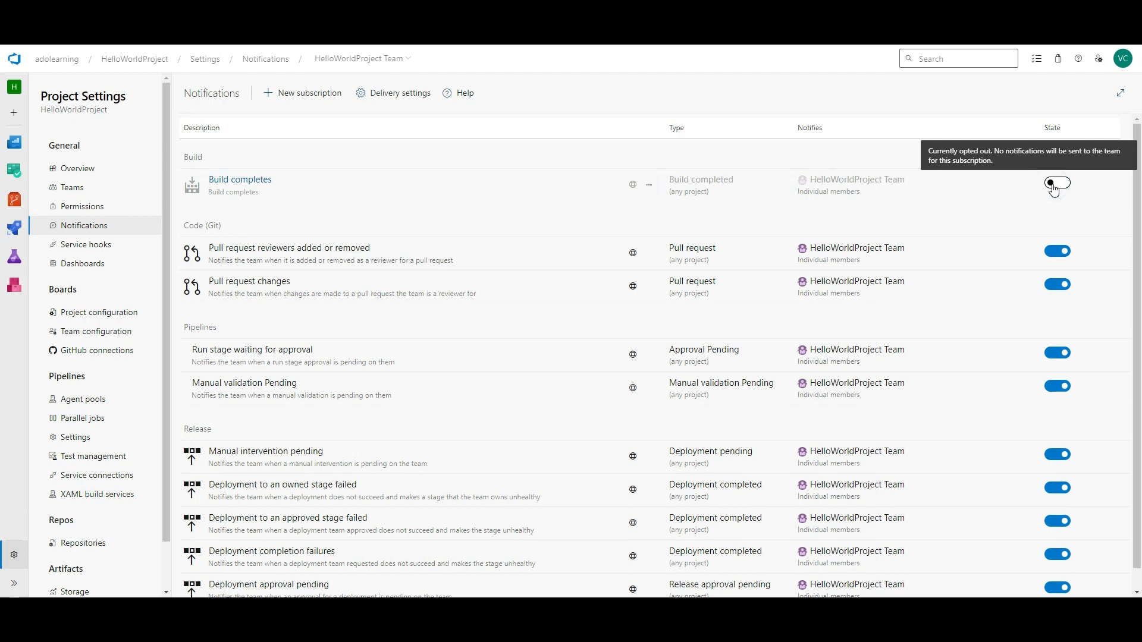
left_click(1056, 183)
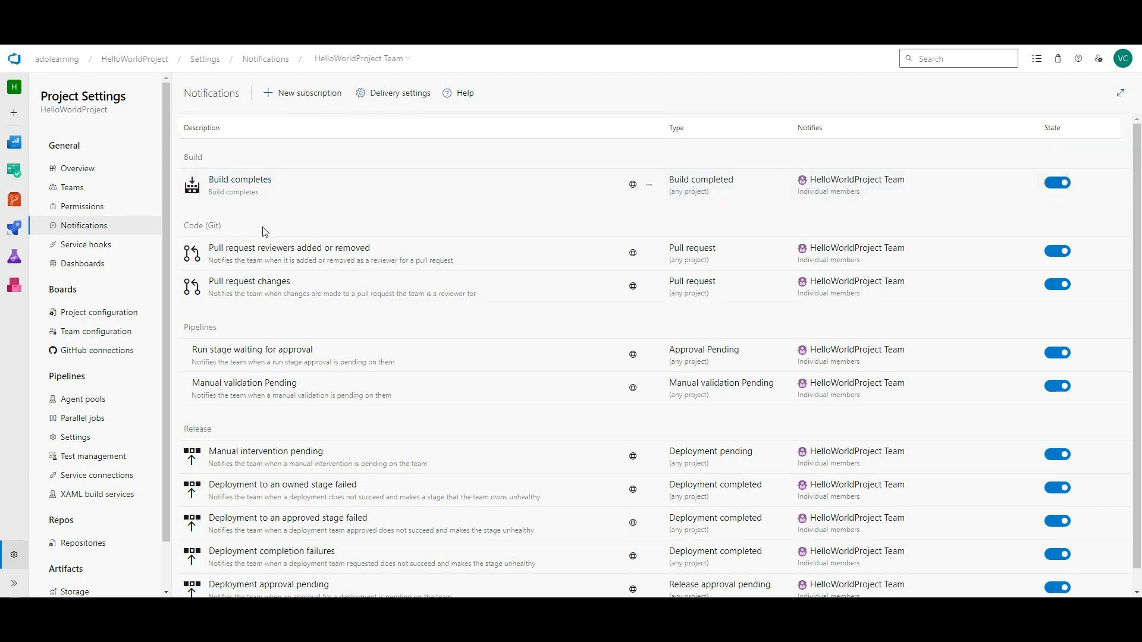
left_click(65, 249)
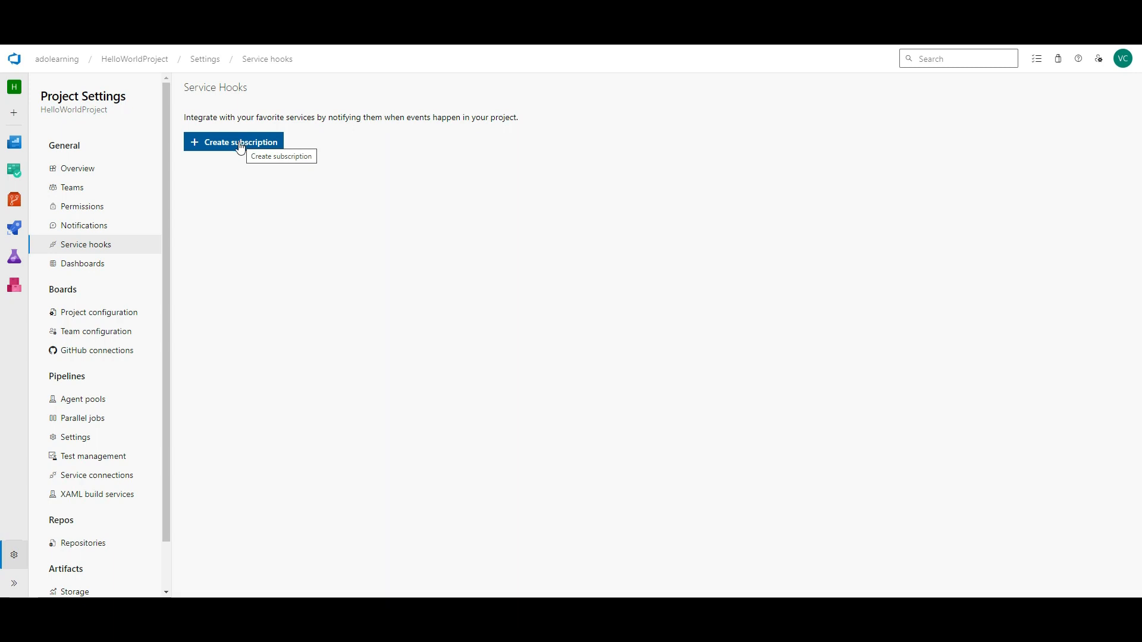
- Check Dashboards, then view the iterations: Sprint 1 (29/01/2024–09/02/2024) and Iterations 1–3
left_click(91, 269)
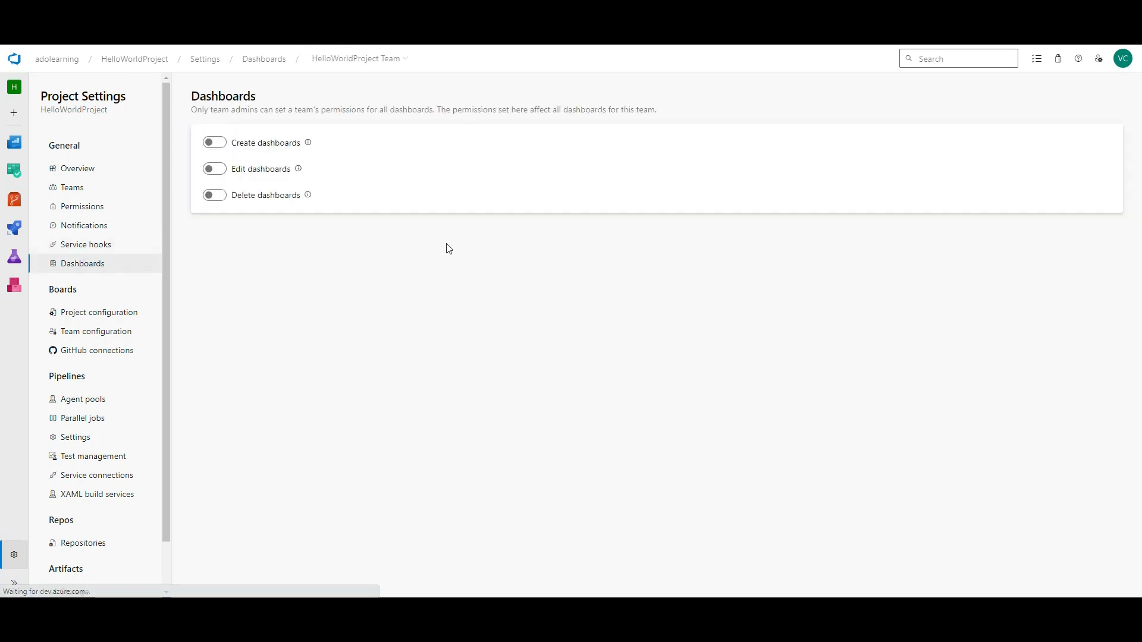
left_click(100, 313)
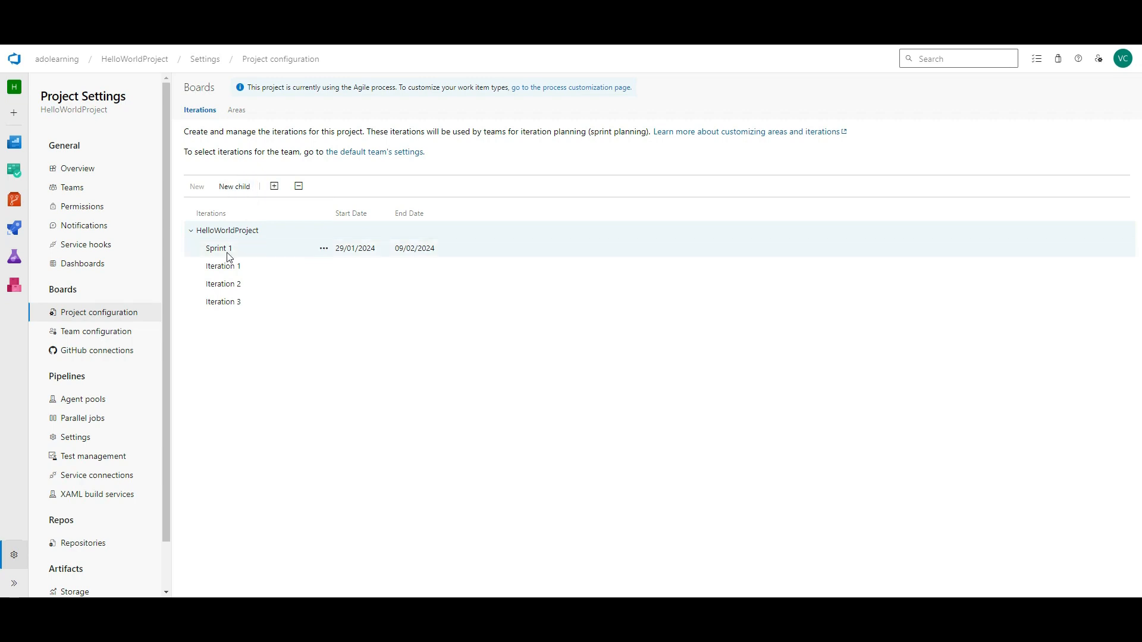
left_click(324, 232)
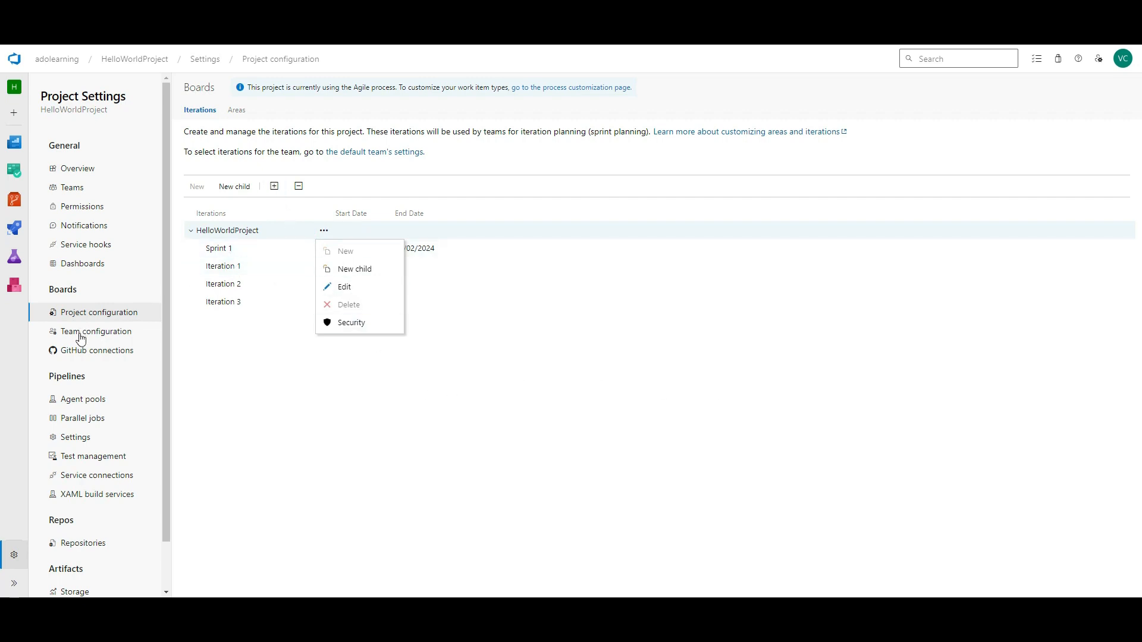
left_click(226, 266)
left_click(324, 265)
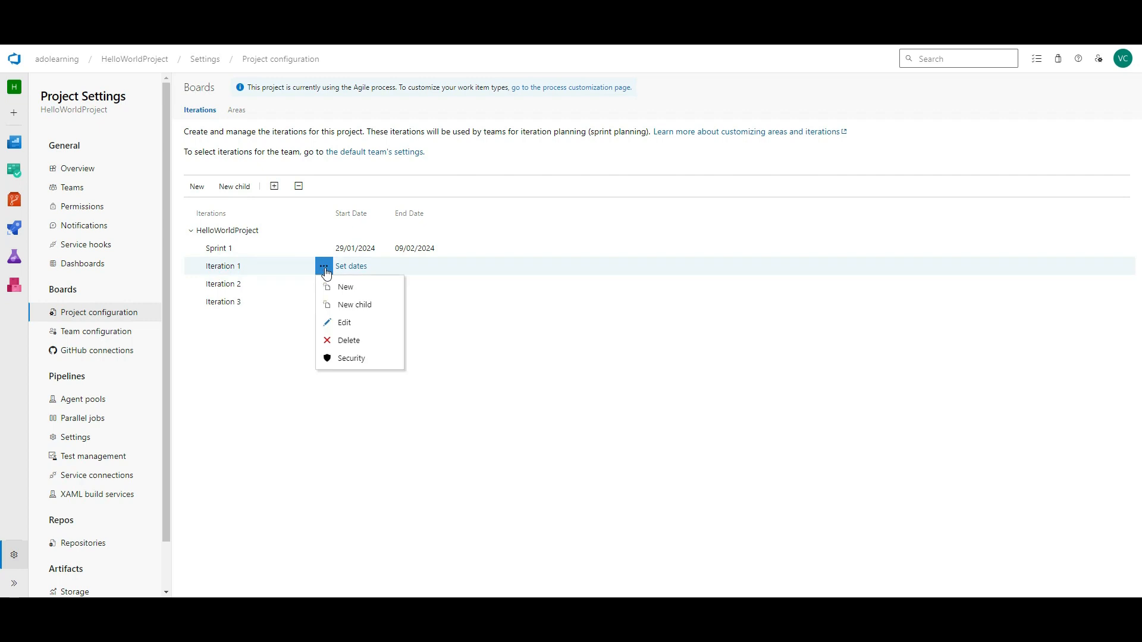
left_click(345, 323)
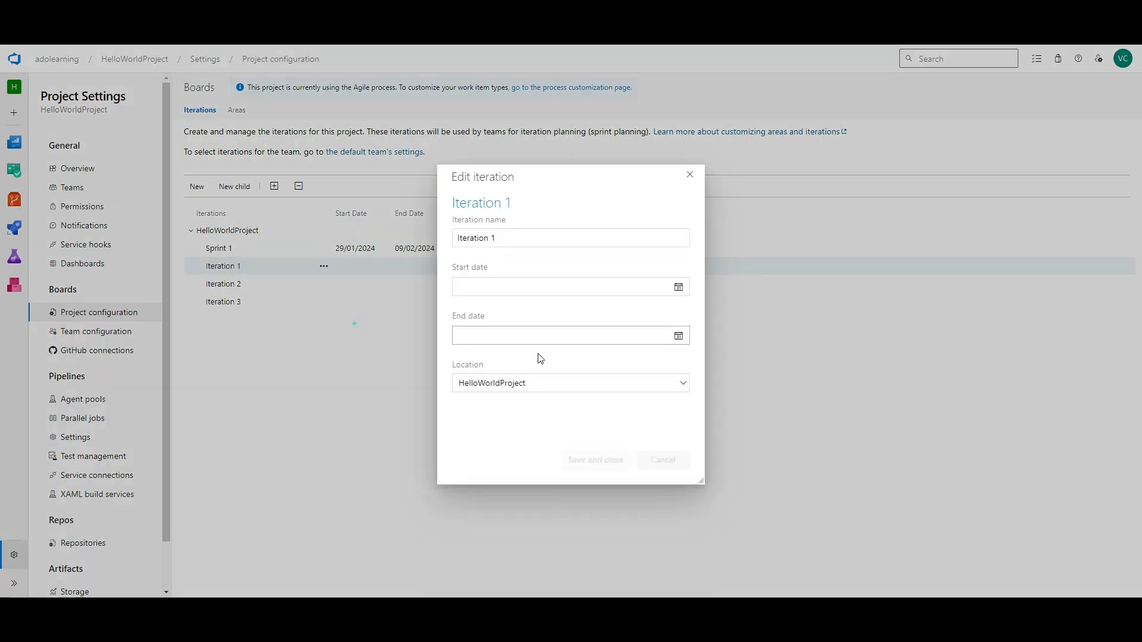
left_click(669, 285)
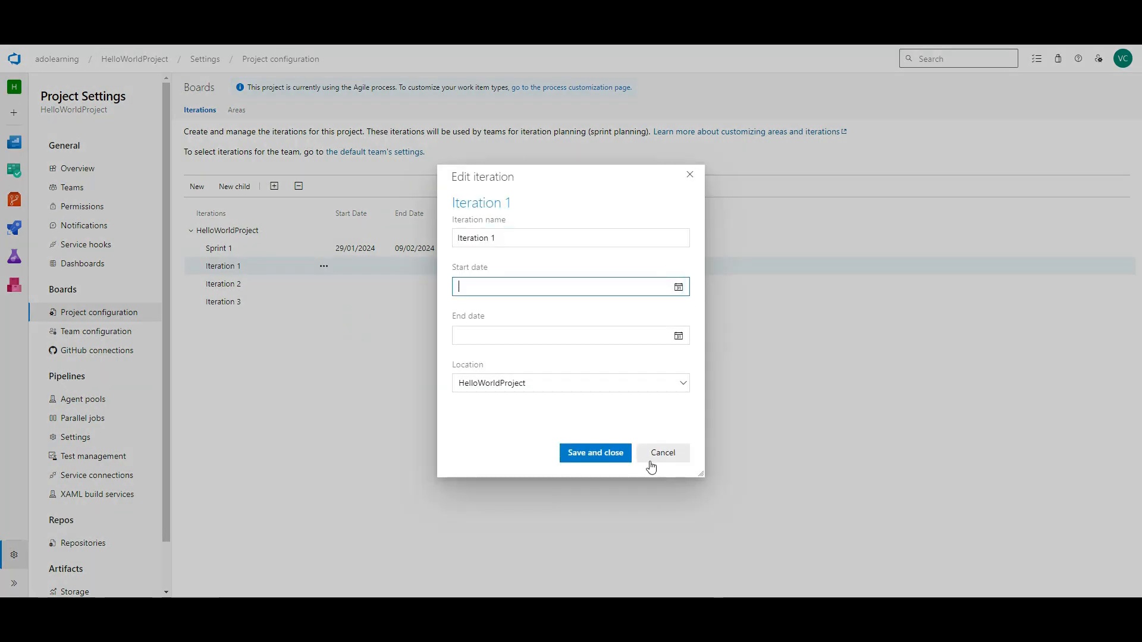
left_click(673, 451)
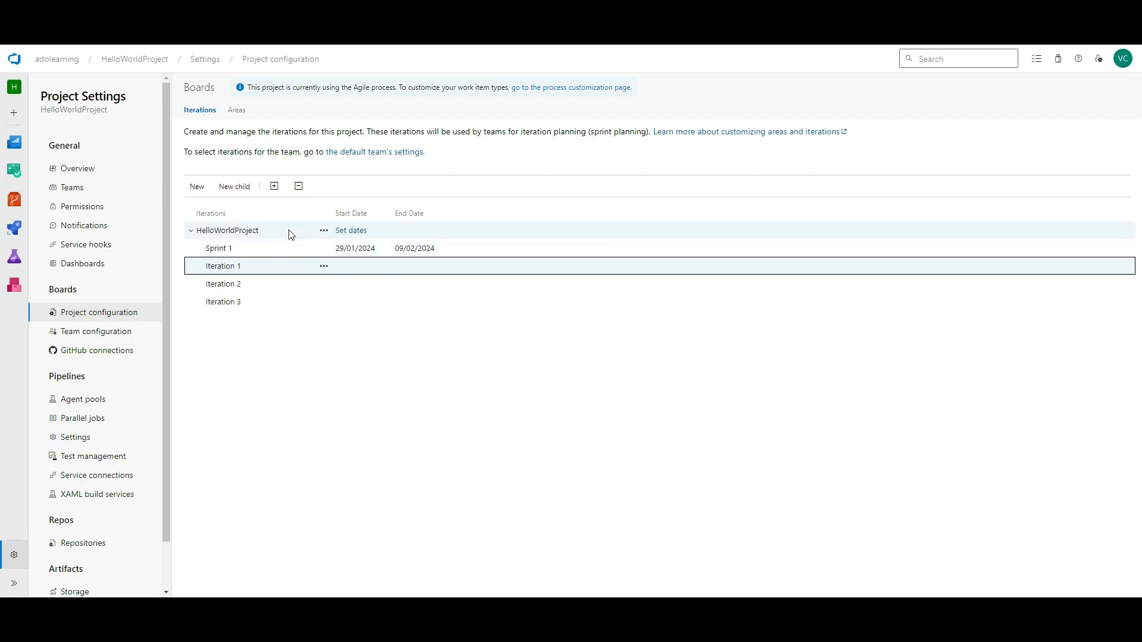
left_click(257, 247)
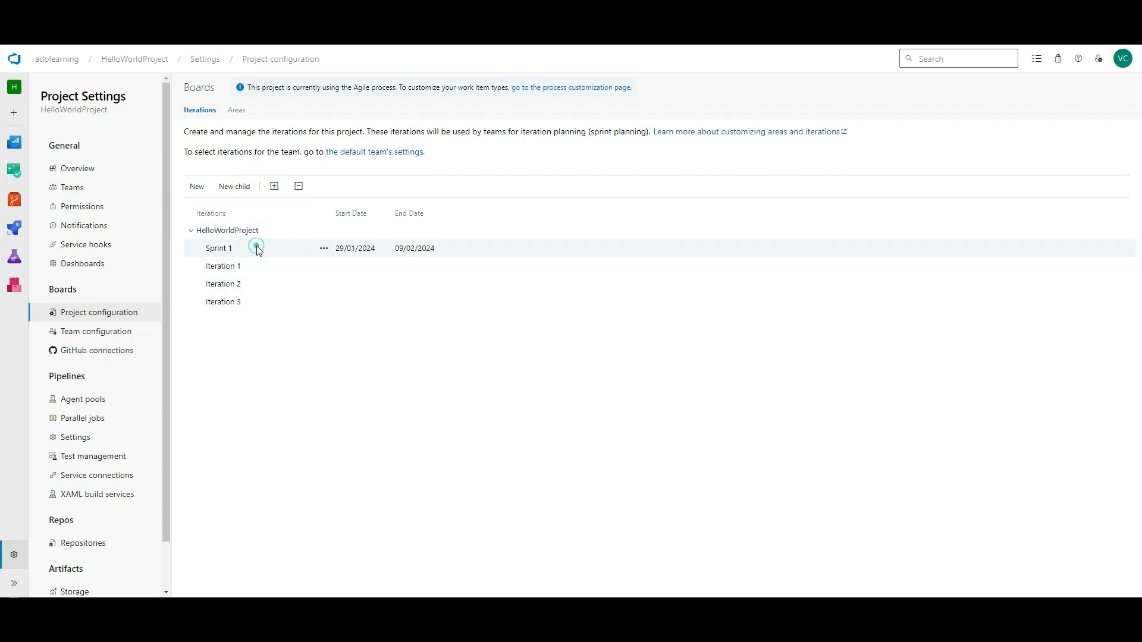
left_click(241, 184)
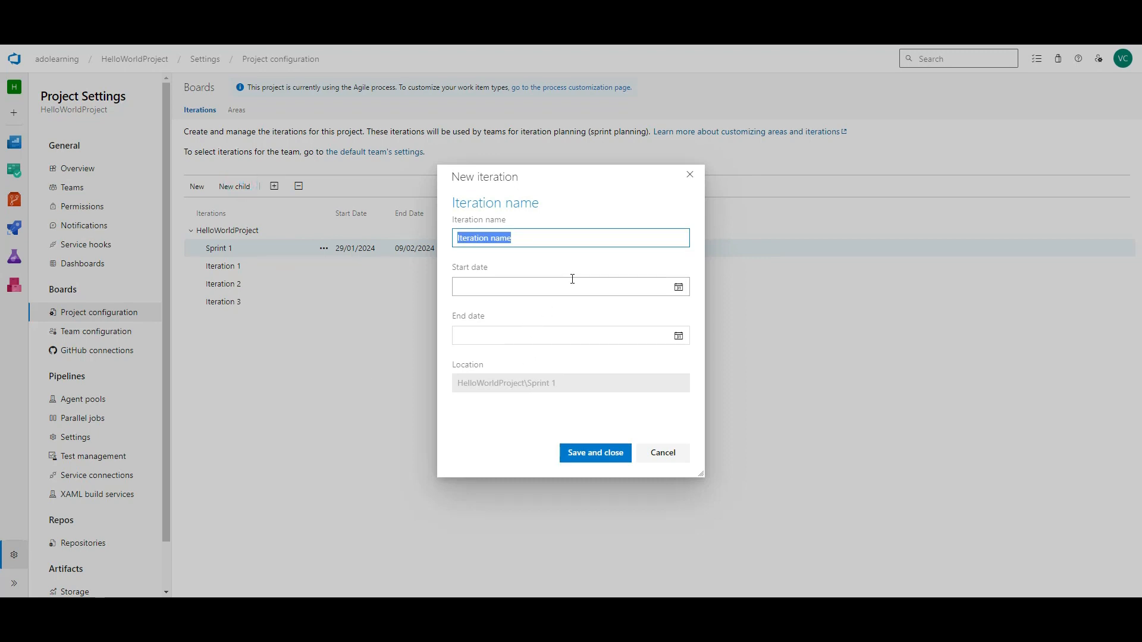
- Add iteration 'Child of Sprint 1' under Sprint 1, running 23/01/2024 to 26/01/2024
type("Child of Sprint 1")
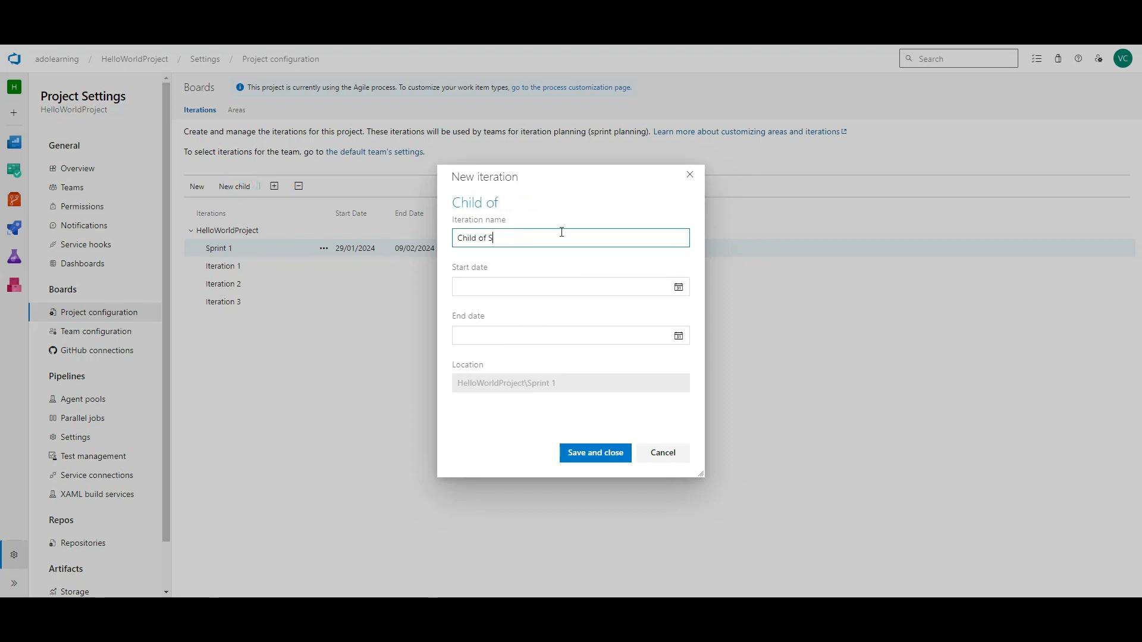
left_click(678, 287)
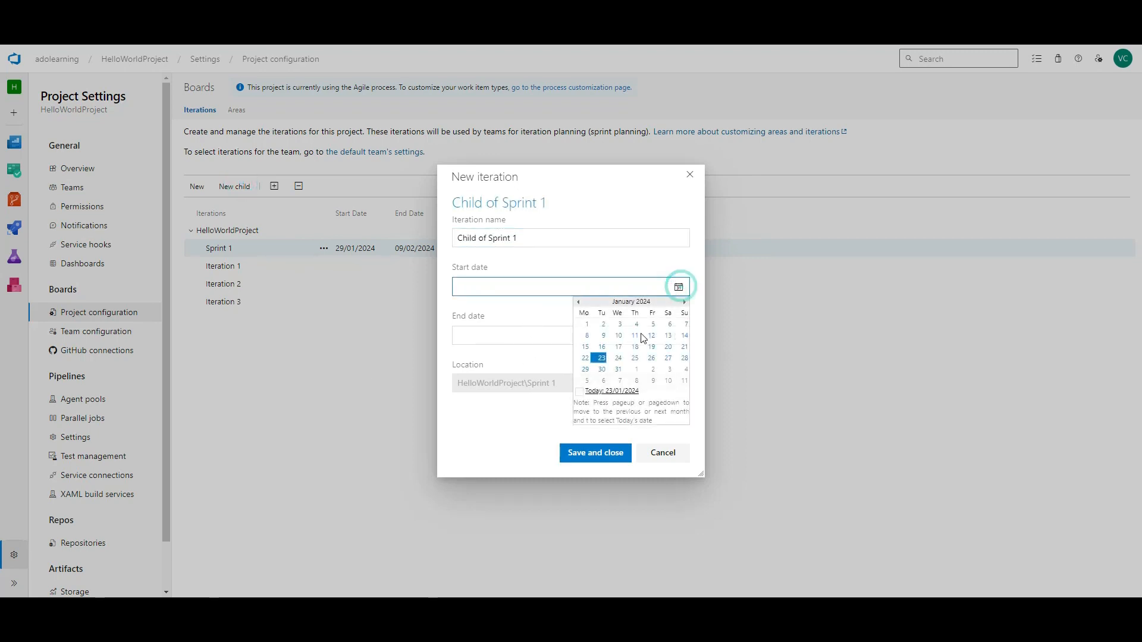
left_click(602, 358)
left_click(678, 335)
left_click(652, 407)
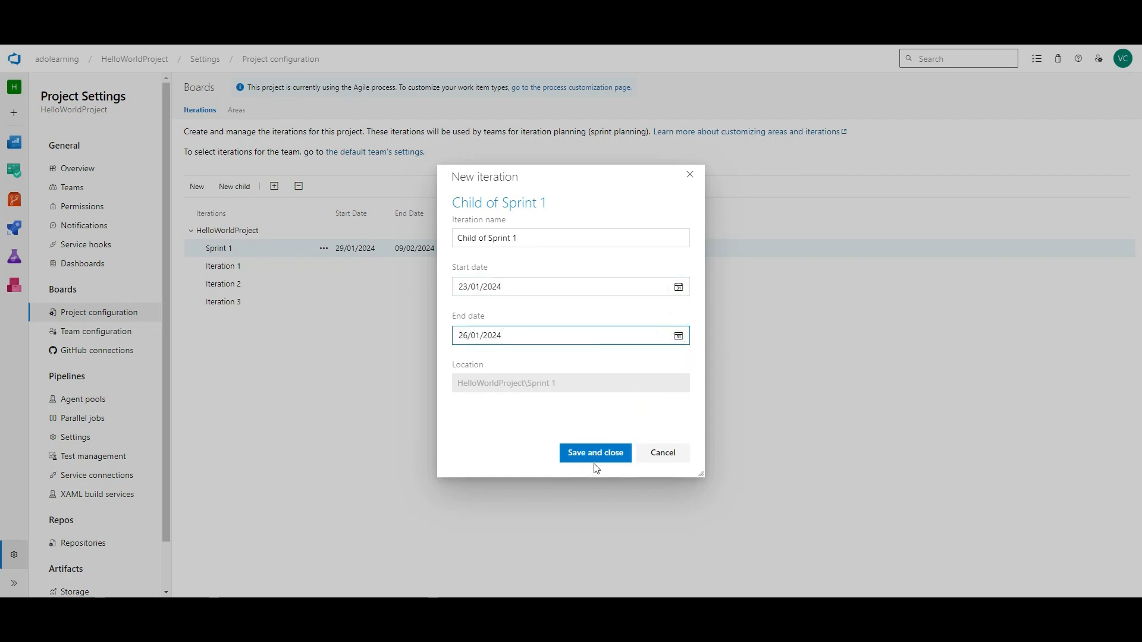
left_click(595, 457)
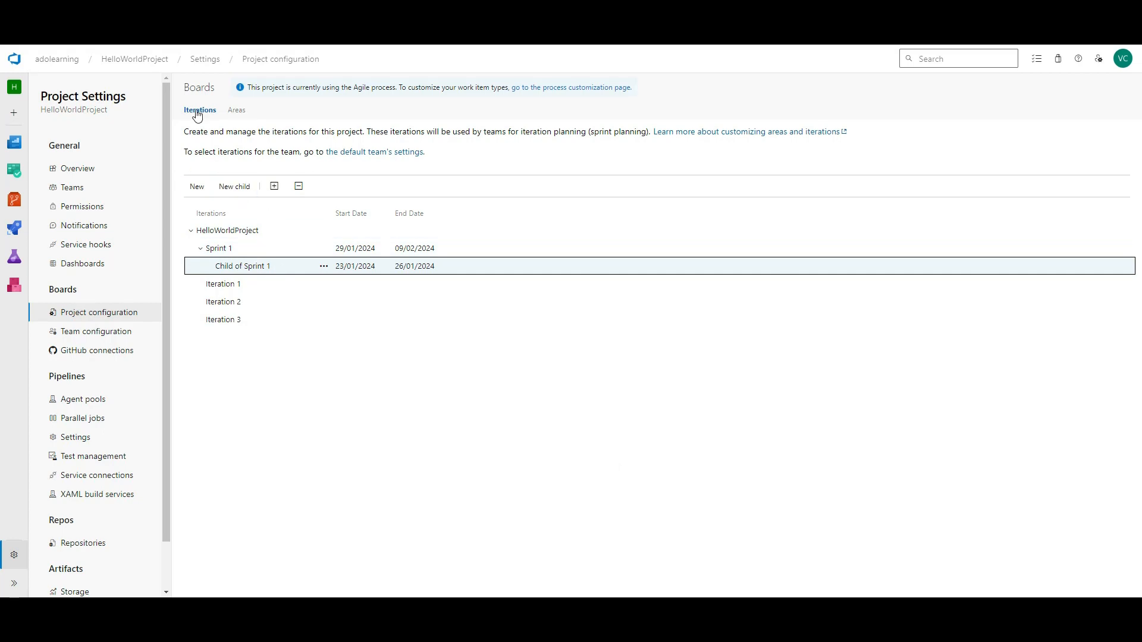
left_click(245, 113)
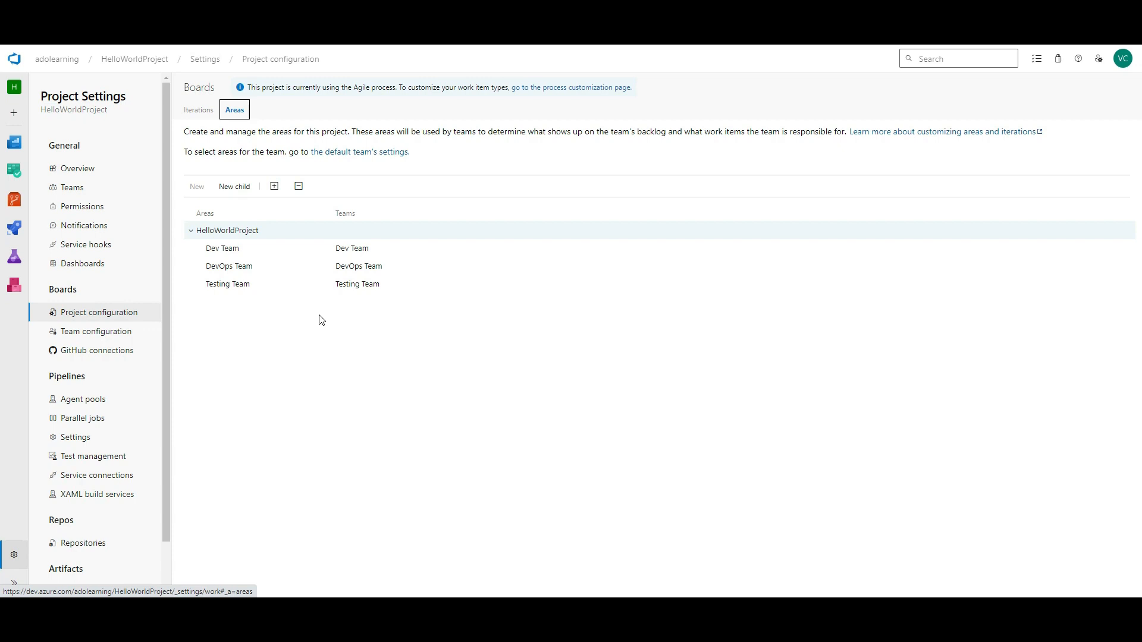
- Review HelloWorldProject Team's Iterations, Areas and General settings: backlog levels, working days, bugs
left_click(114, 333)
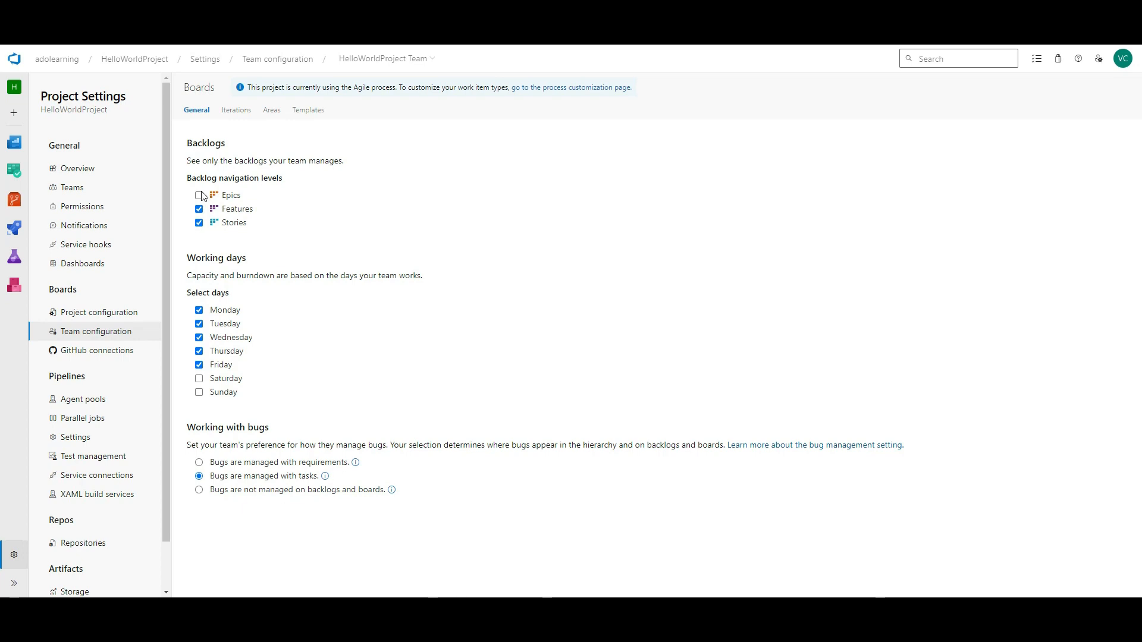
left_click(236, 111)
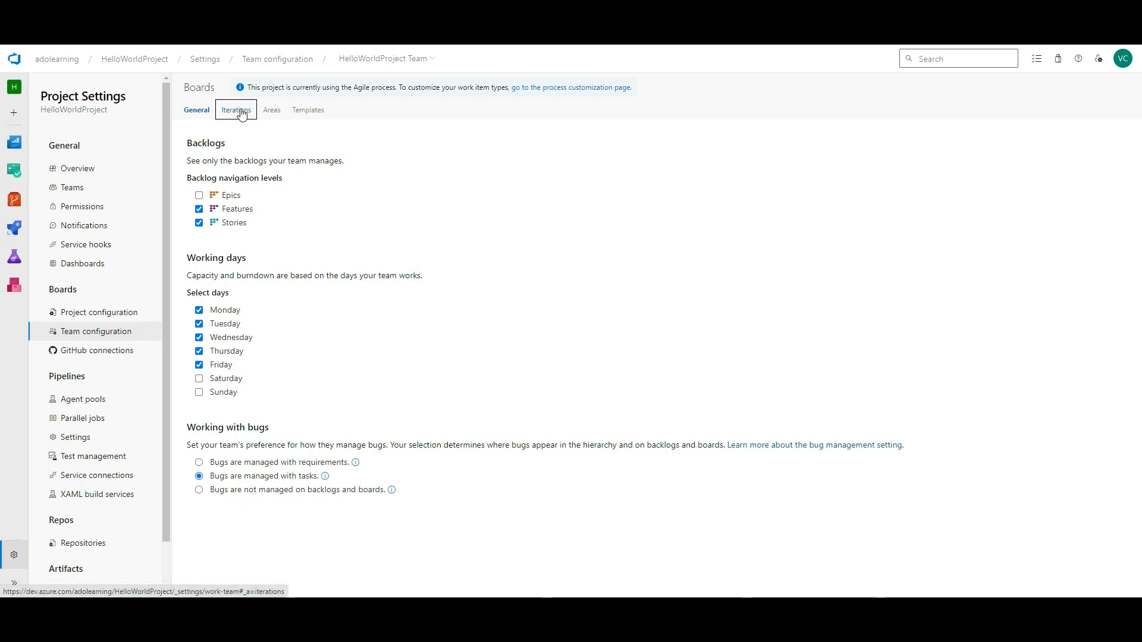
left_click(274, 114)
left_click(193, 114)
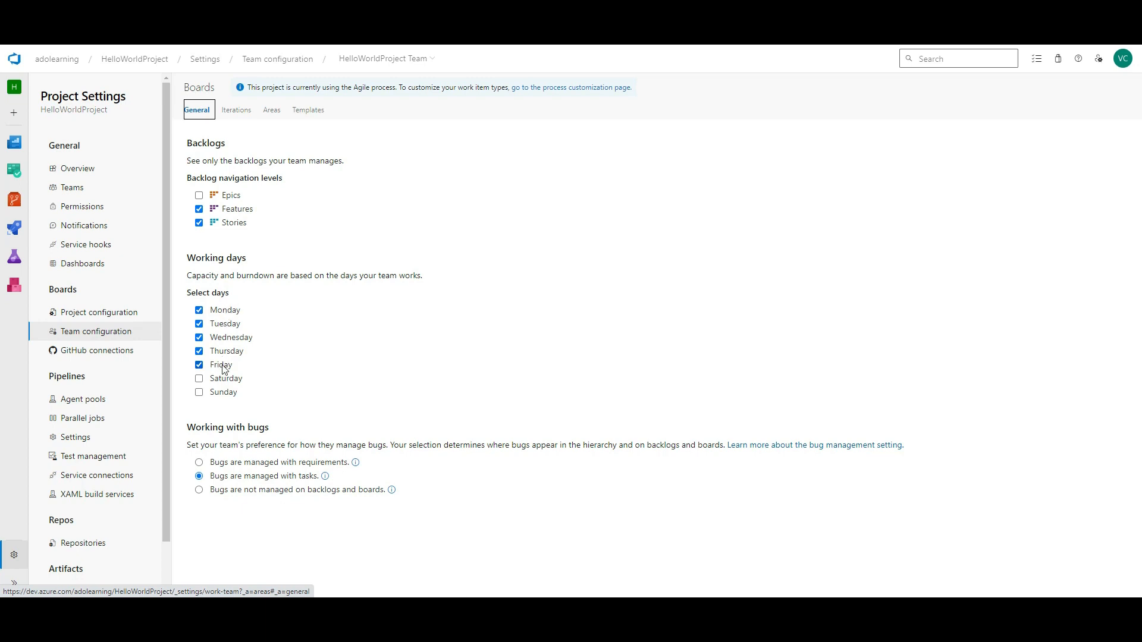
left_click(78, 400)
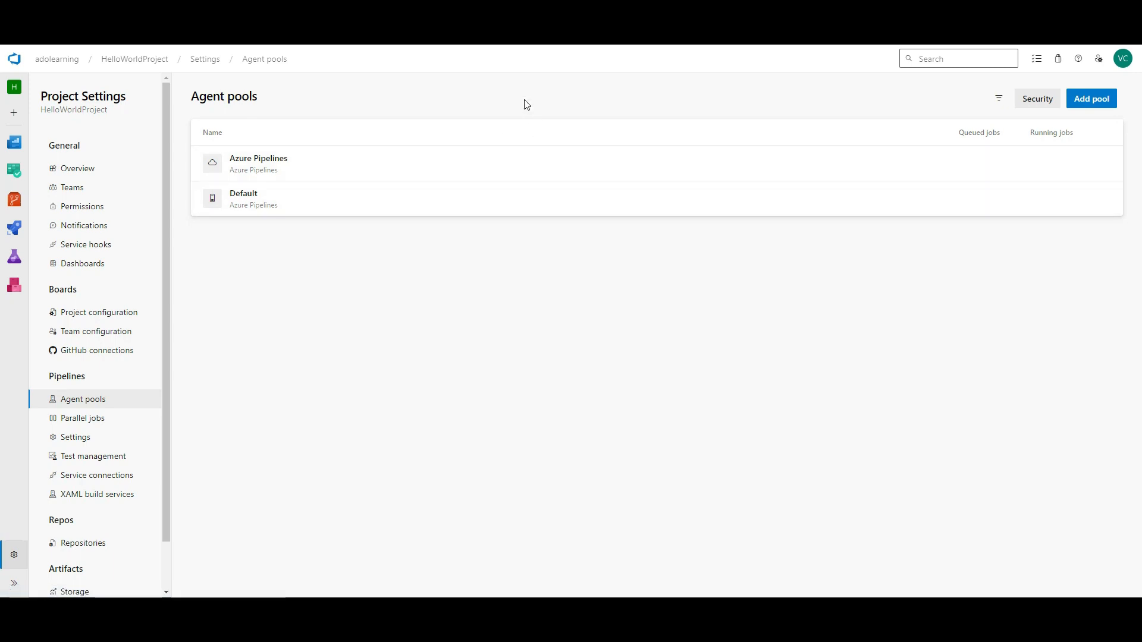
- Check the self-hosted count on the Parallel jobs page
left_click(86, 418)
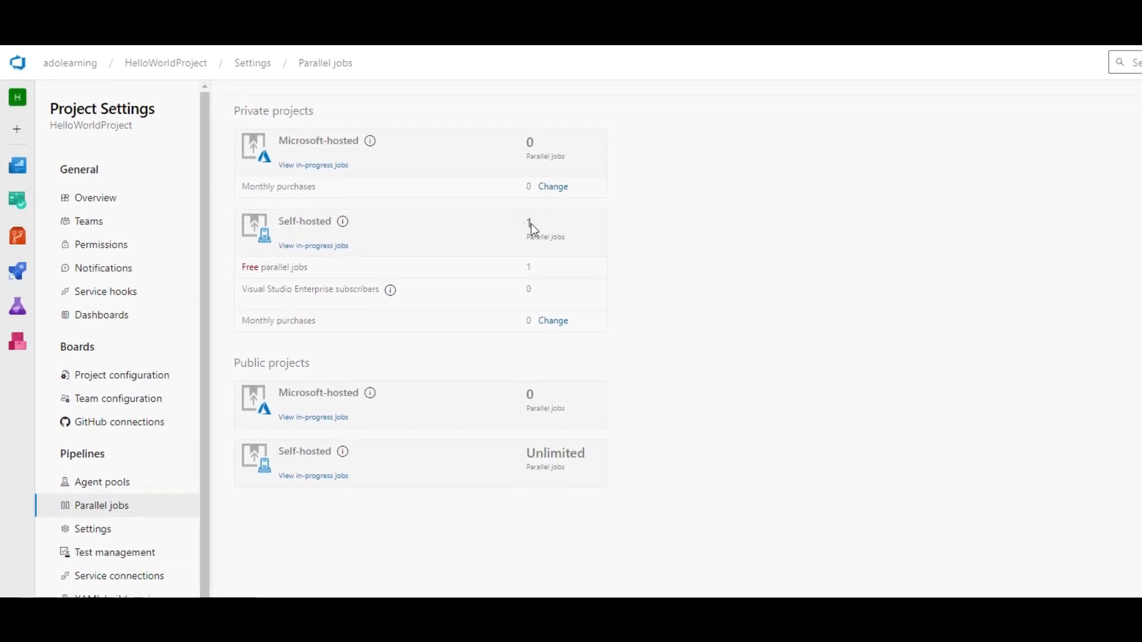
double_click(529, 224)
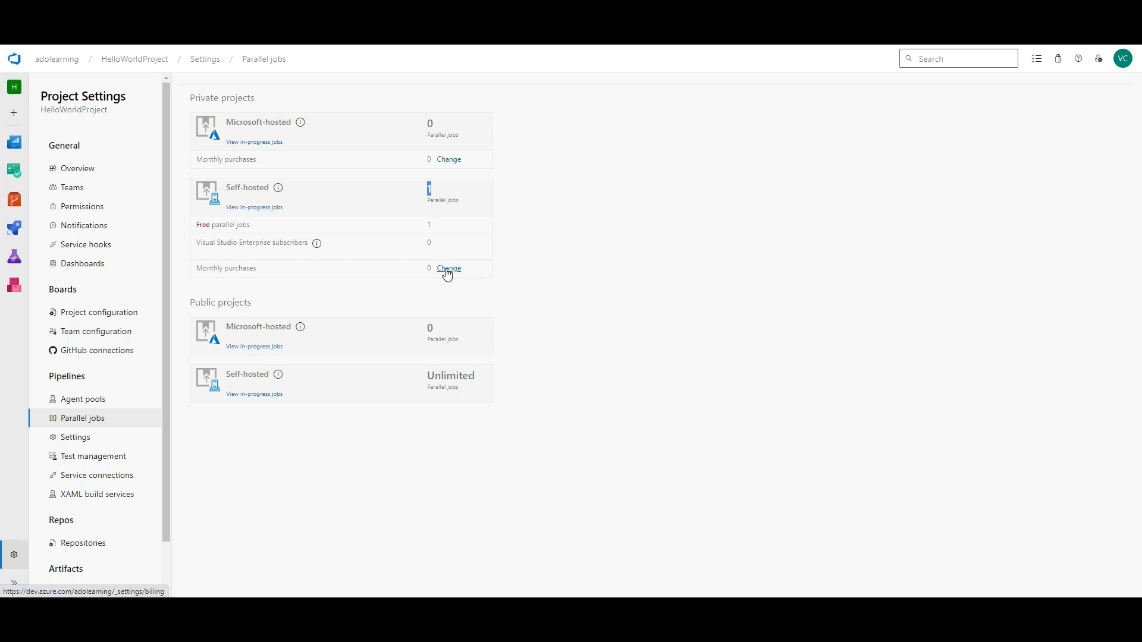
left_click(67, 440)
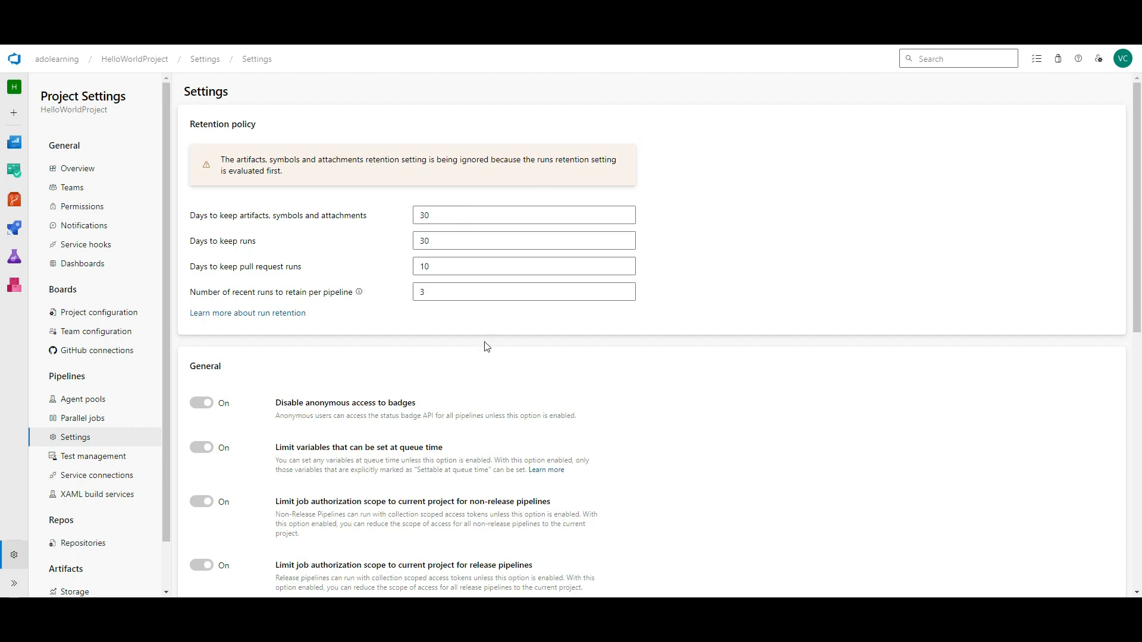
- Open HelloWorldProject's Service connections settings, which list no connections yet
scroll(487, 347, "down", 9)
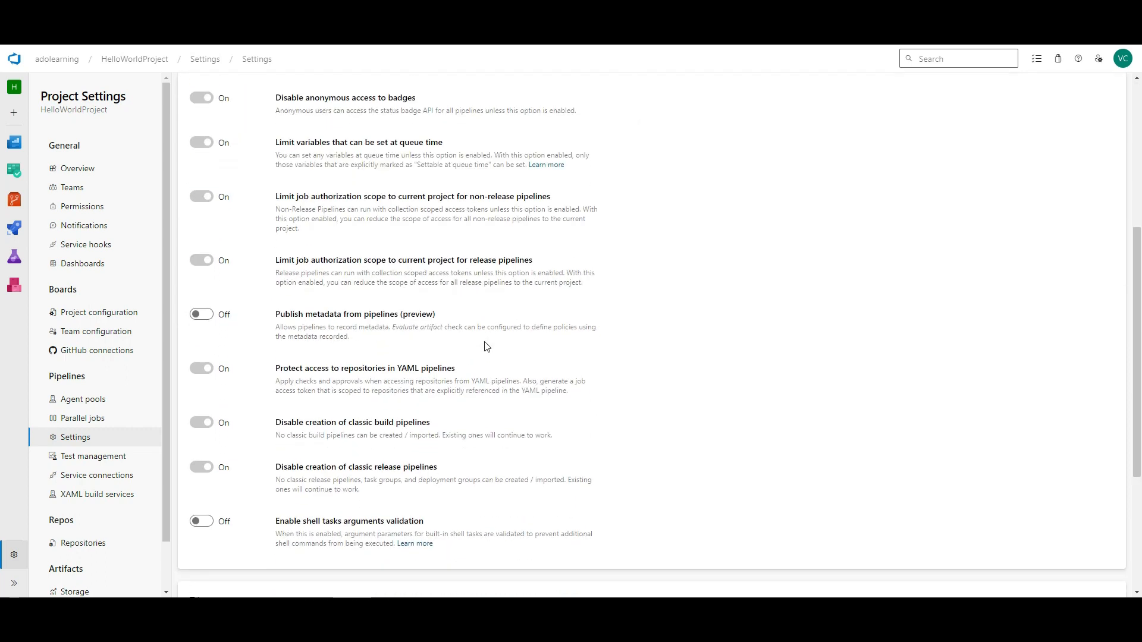
left_click(83, 456)
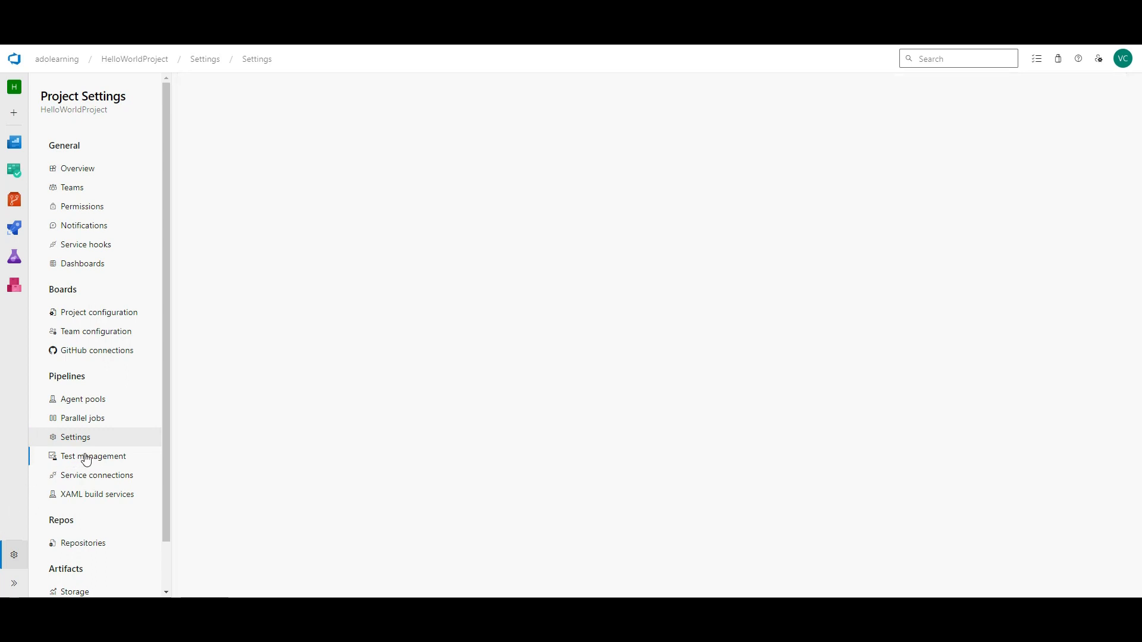
left_click(109, 476)
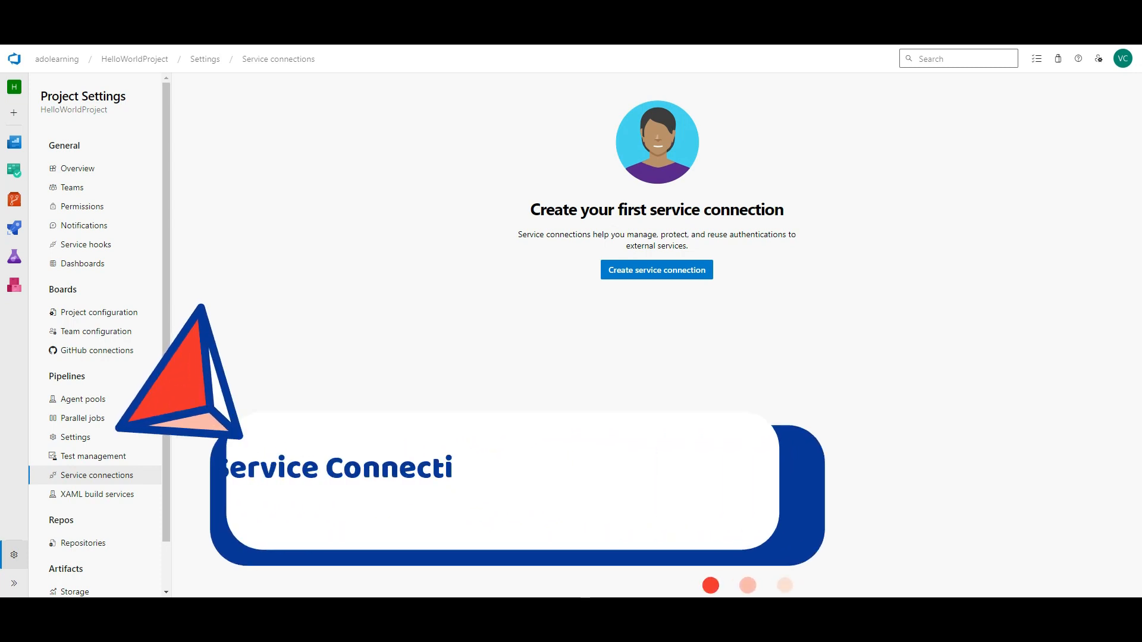
- Start a new service connection and search connection types for 'sonar', finding no match
left_click(689, 275)
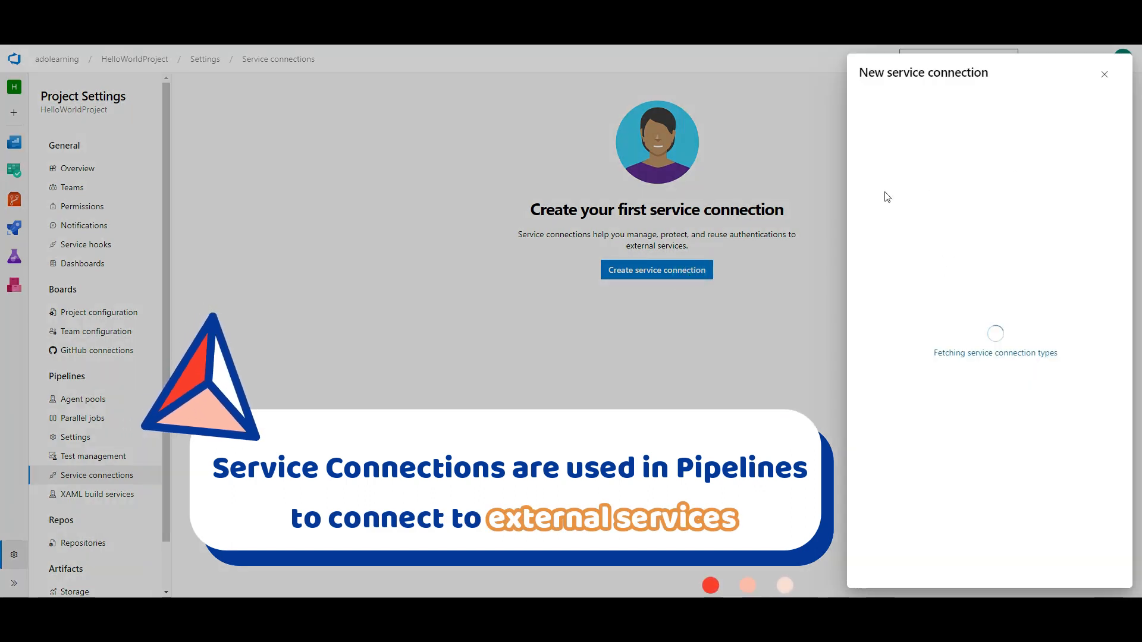
left_click(966, 125)
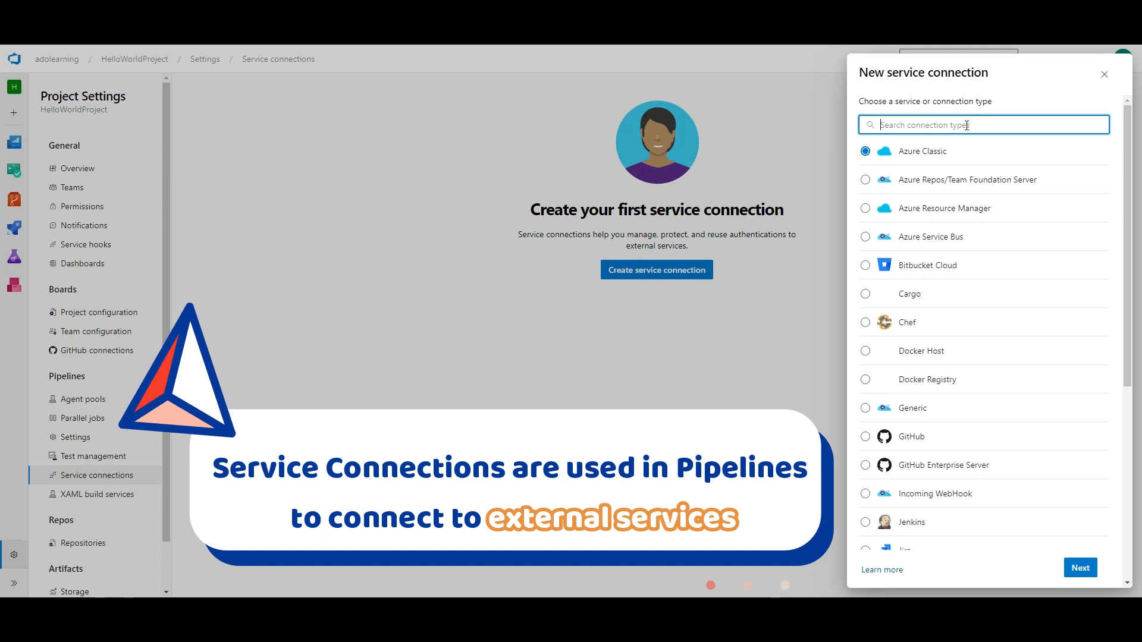
scroll(957, 250, "down", 5)
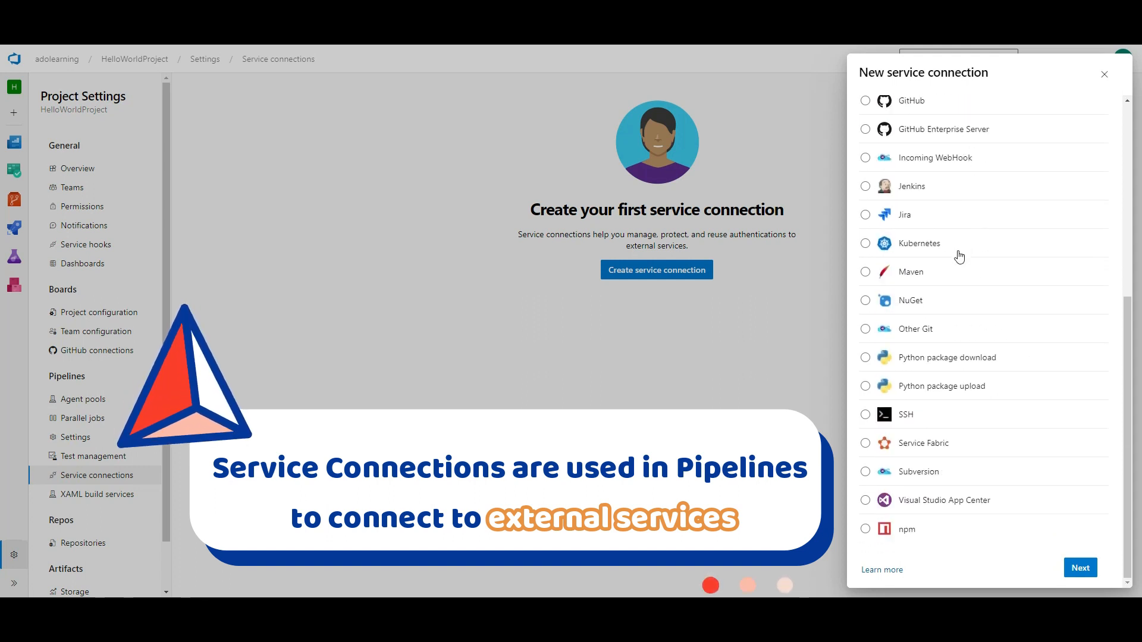
scroll(954, 470, "up", 5)
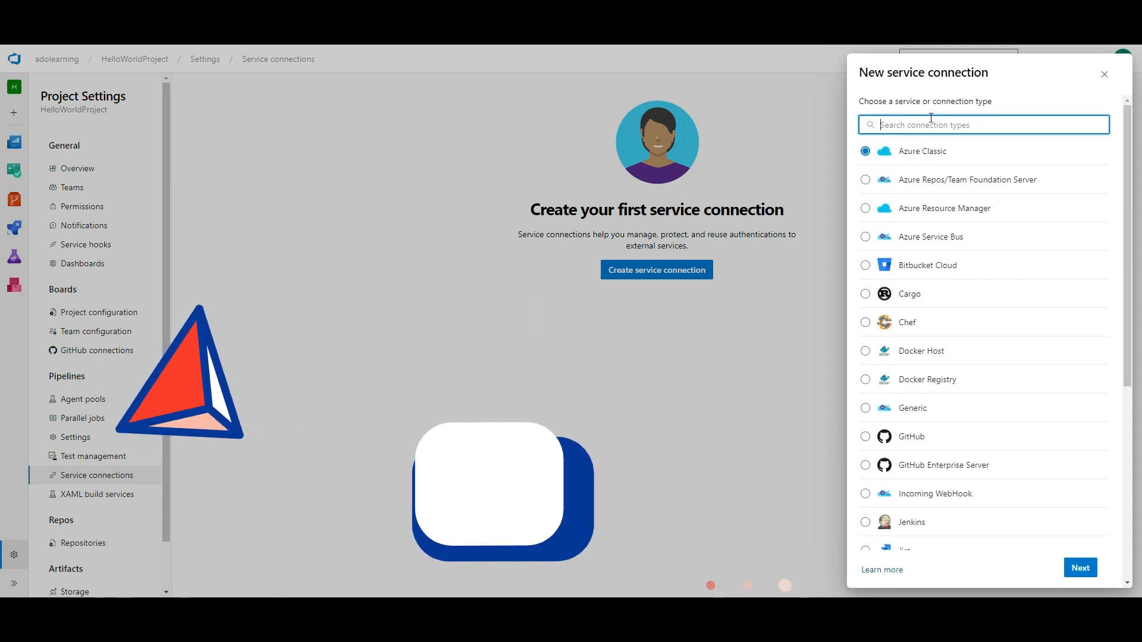
type("sonar")
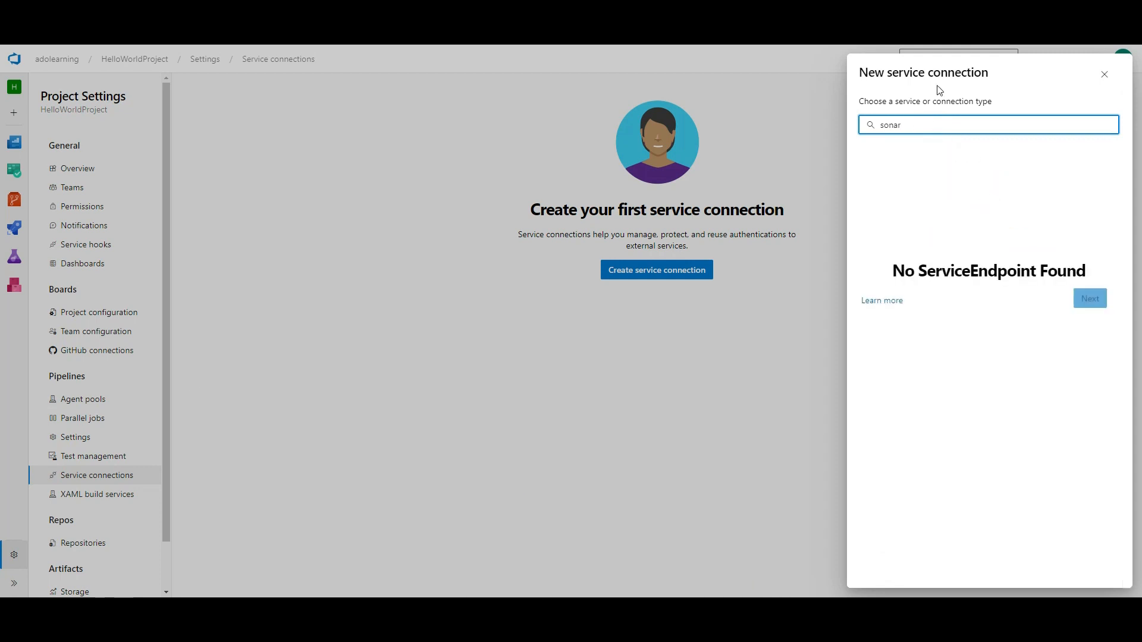
- Close the connection chooser and browse the Visual Studio Marketplace extensions
left_click(1103, 74)
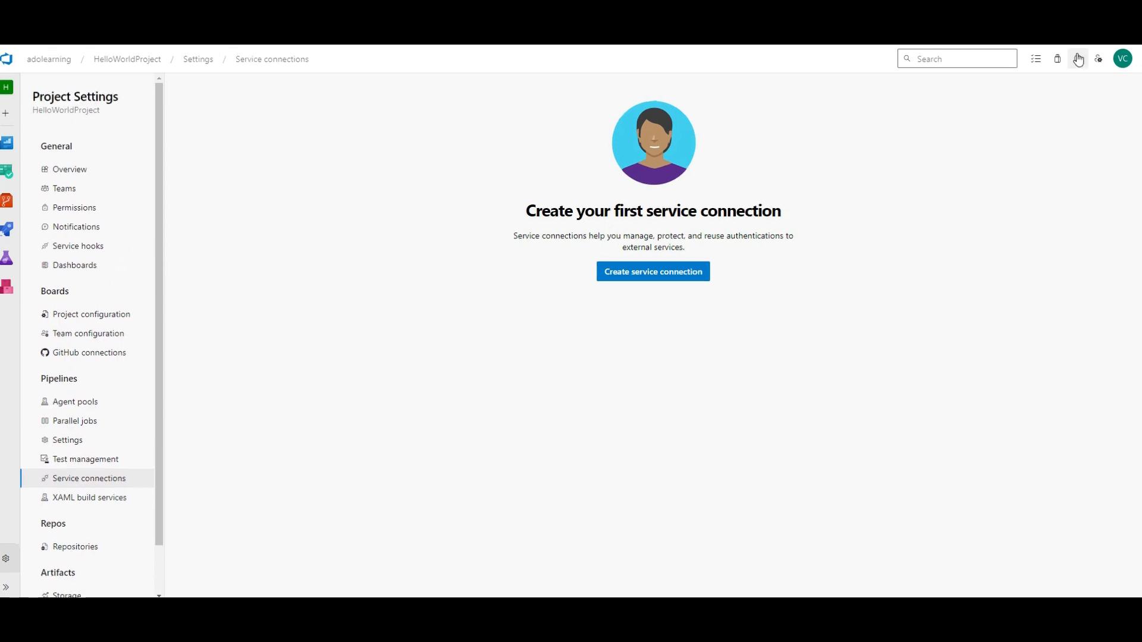
left_click(1057, 58)
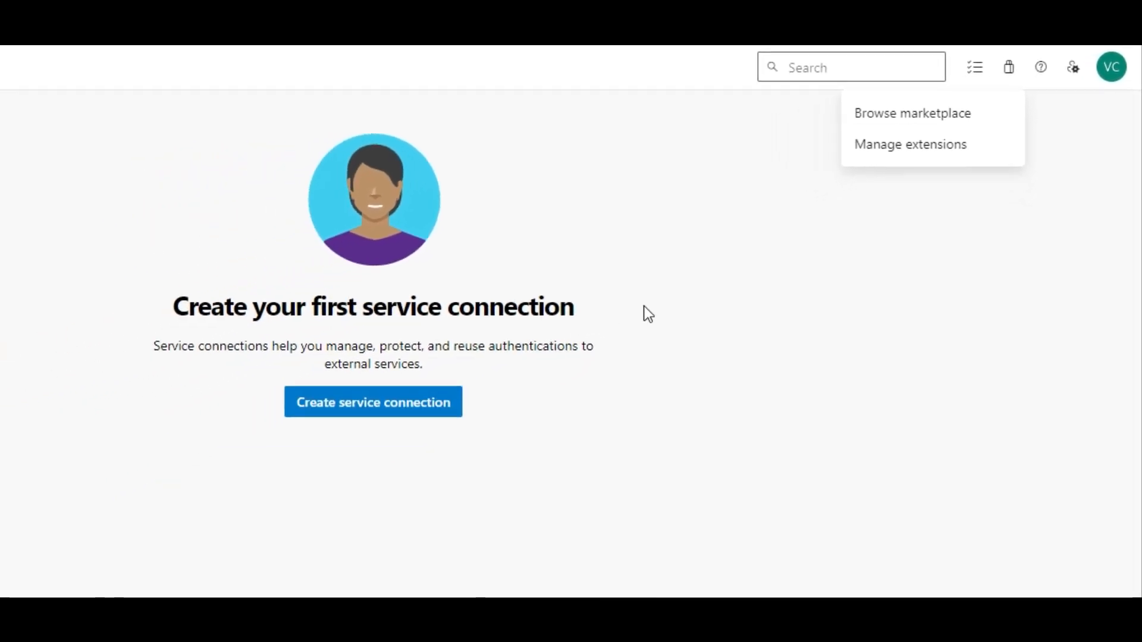
left_click(948, 108)
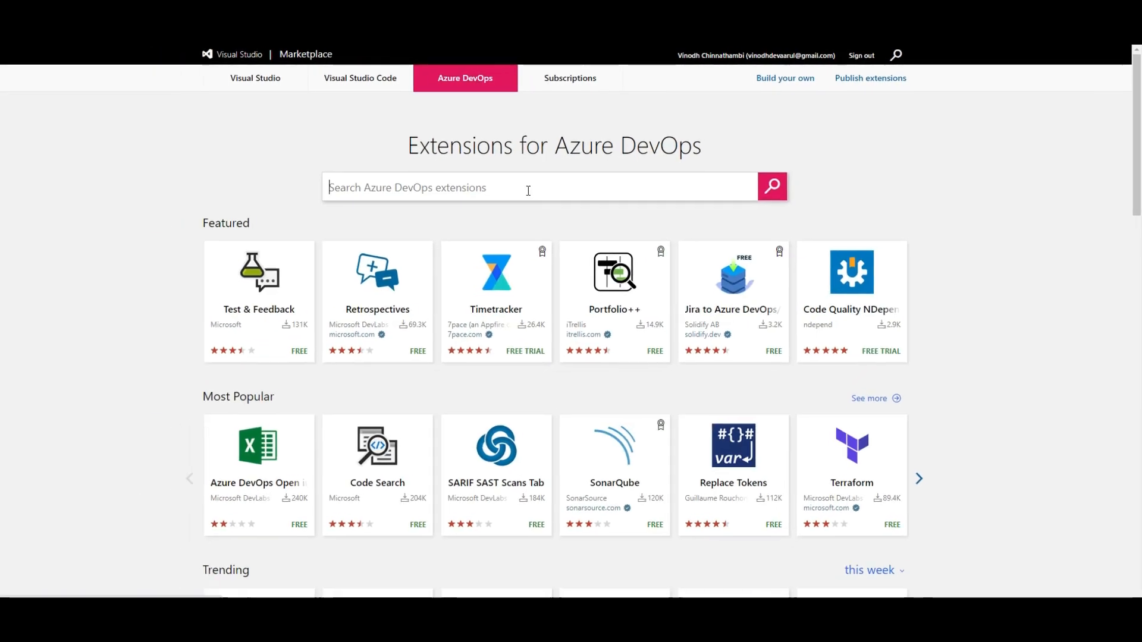
- Search the Marketplace for 'sonar', open the SonarCloud extension and start its free install
left_click(538, 186)
type("sonarcloud")
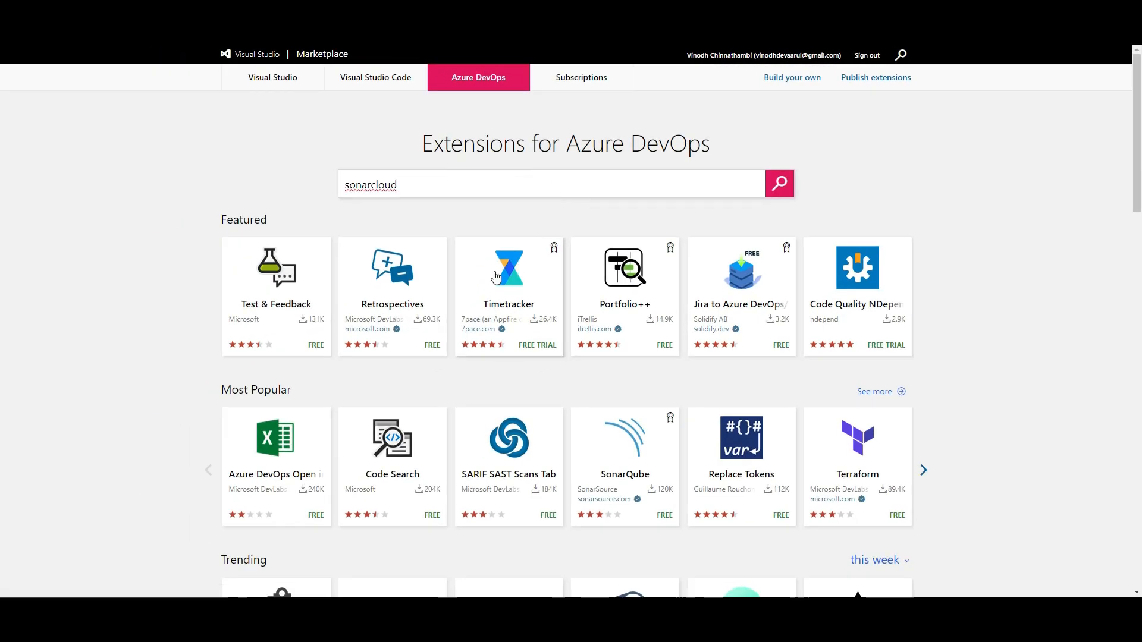
left_click(779, 183)
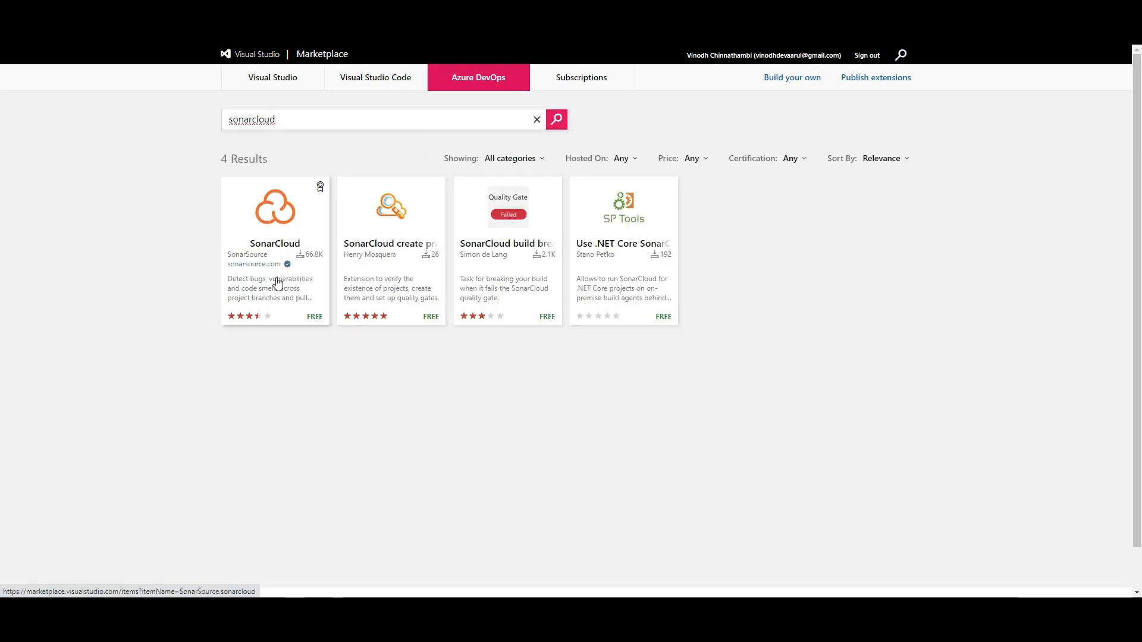
left_click(267, 256)
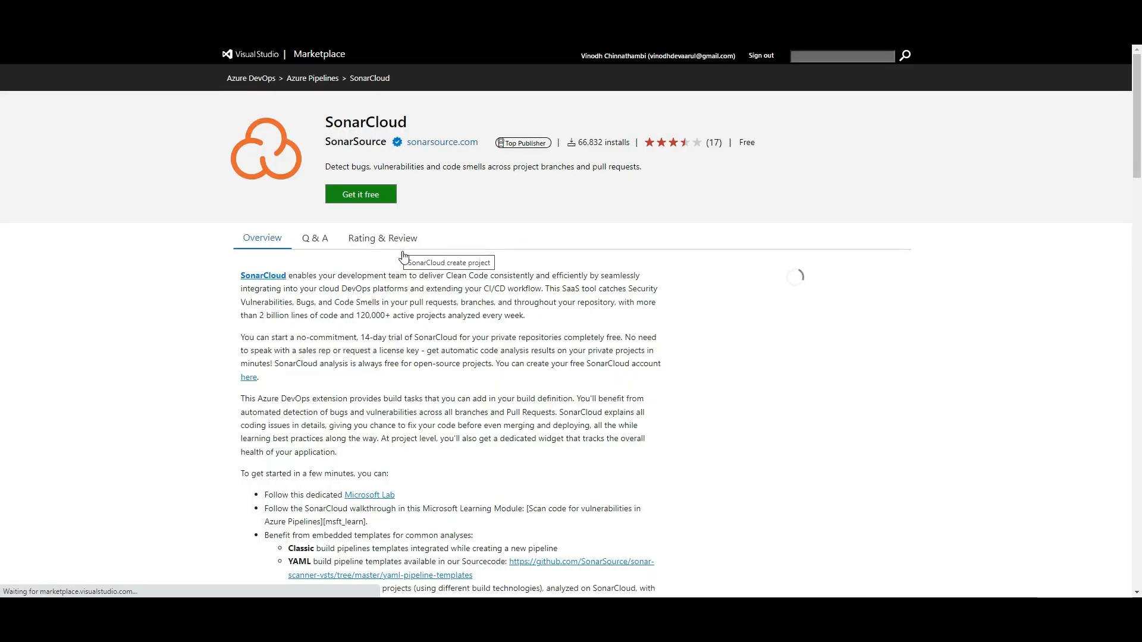
left_click(368, 204)
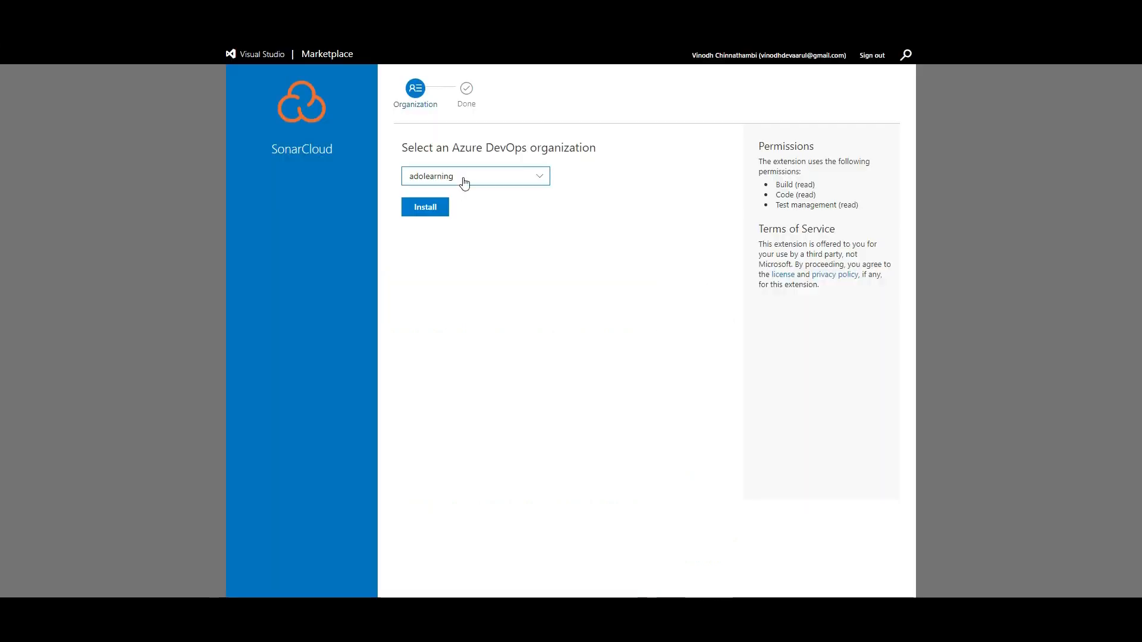
left_click(472, 177)
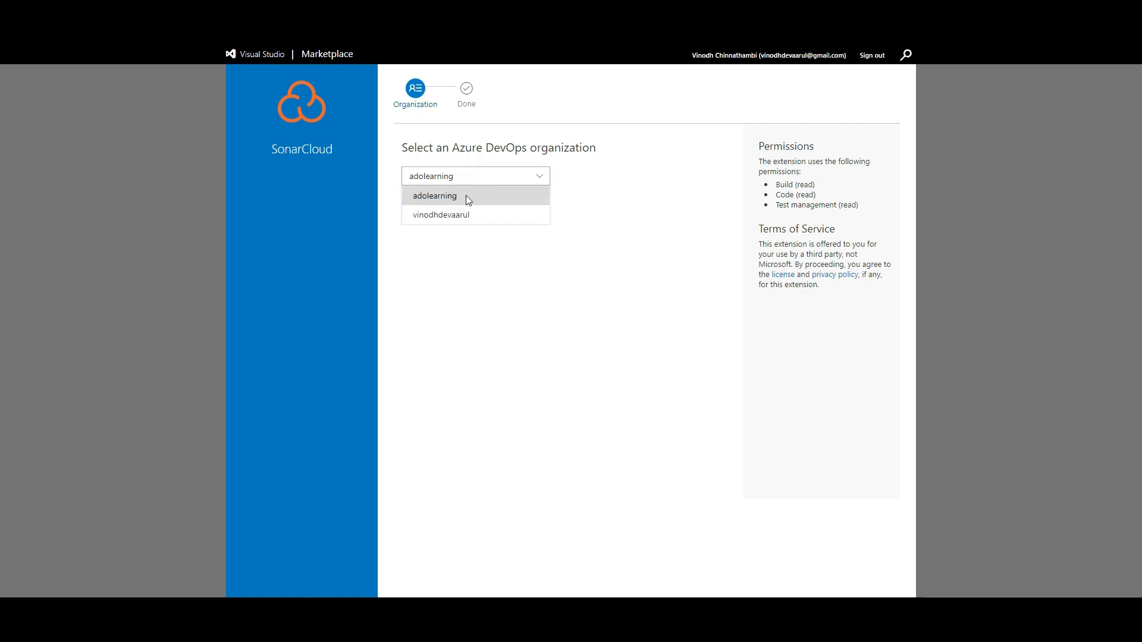
- Install SonarCloud into the adolearning organization and proceed to that organization
left_click(468, 198)
left_click(424, 212)
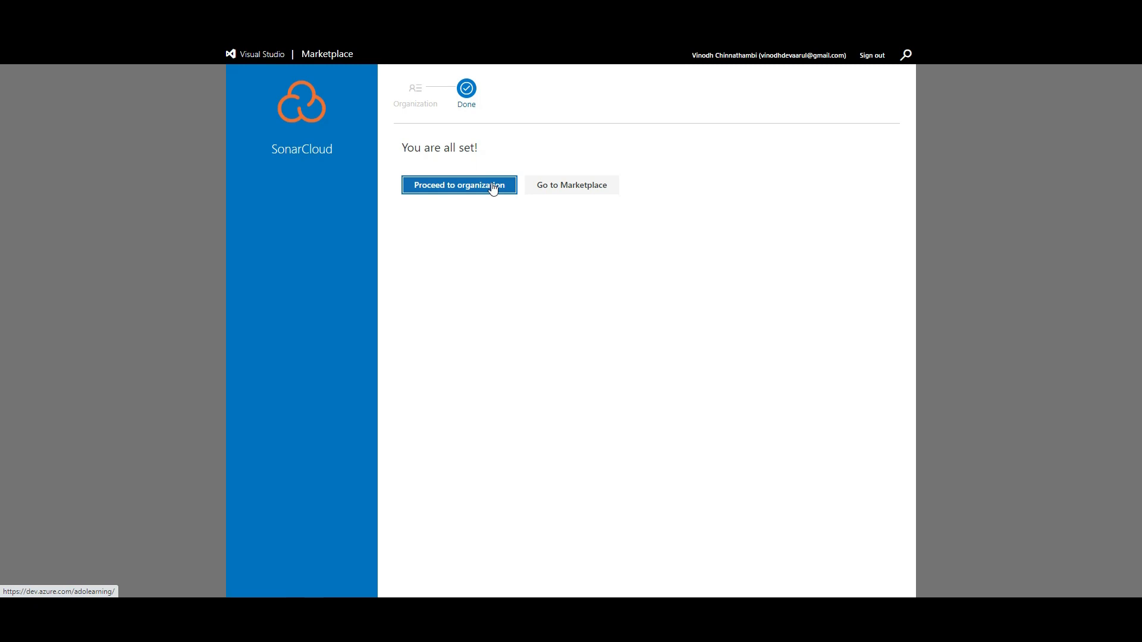
left_click(493, 188)
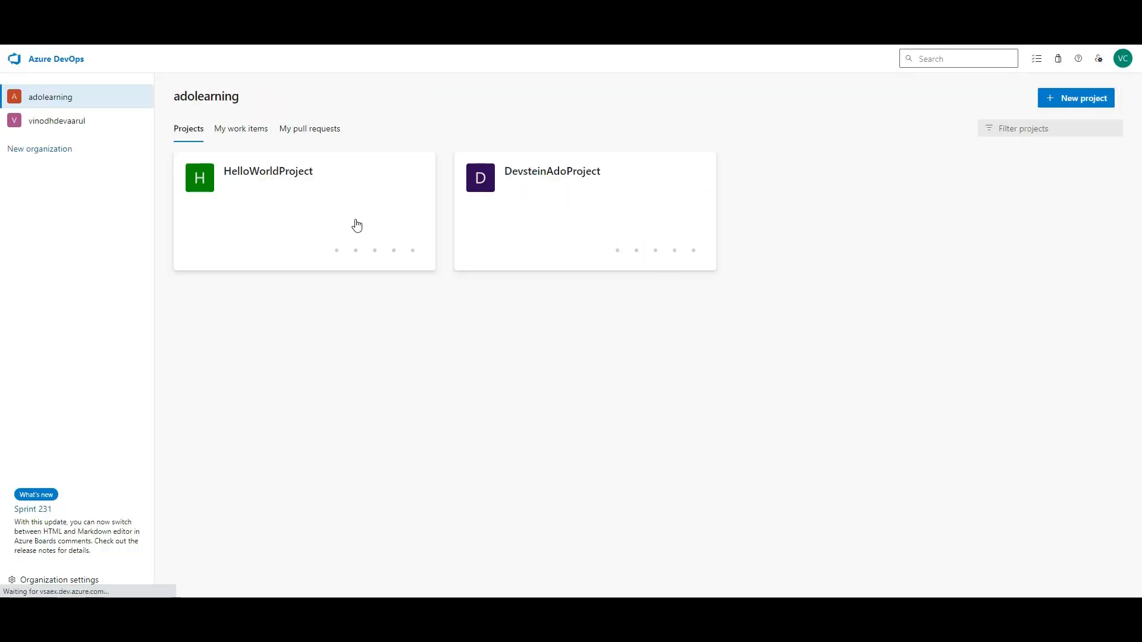
- Reopen a project from the adolearning list and go to its Service connections settings
left_click(60, 98)
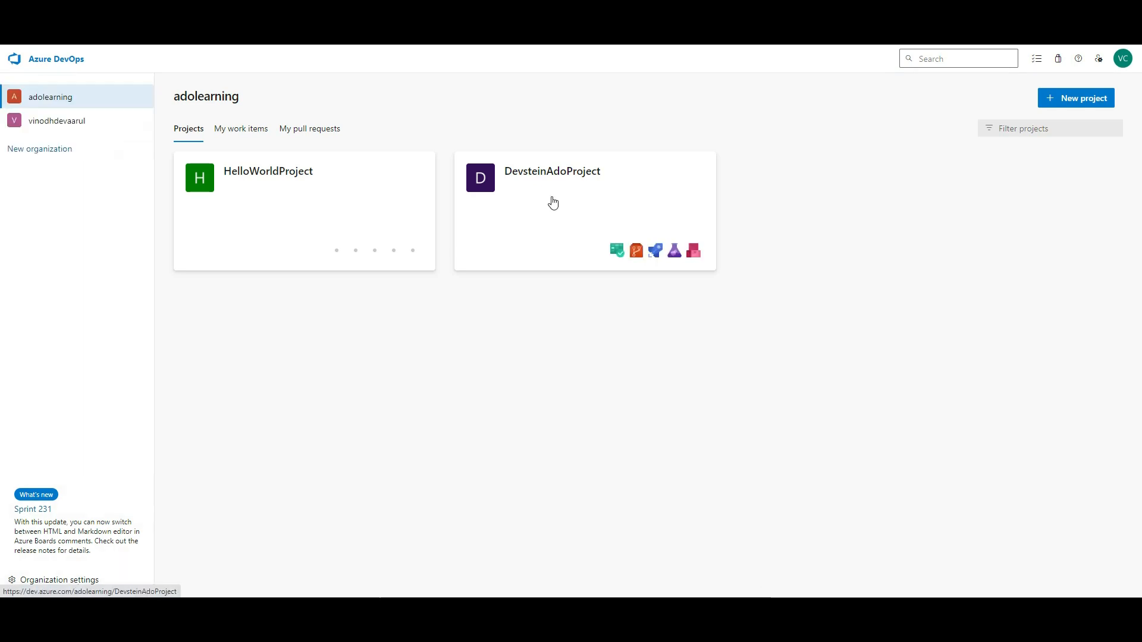
left_click(551, 204)
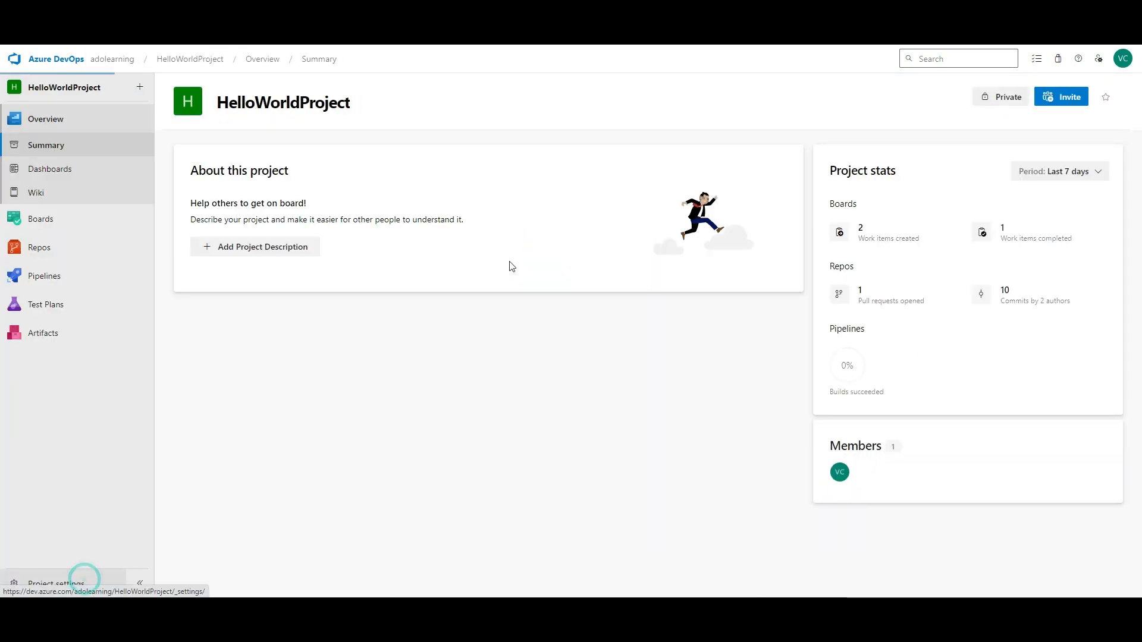
left_click(84, 580)
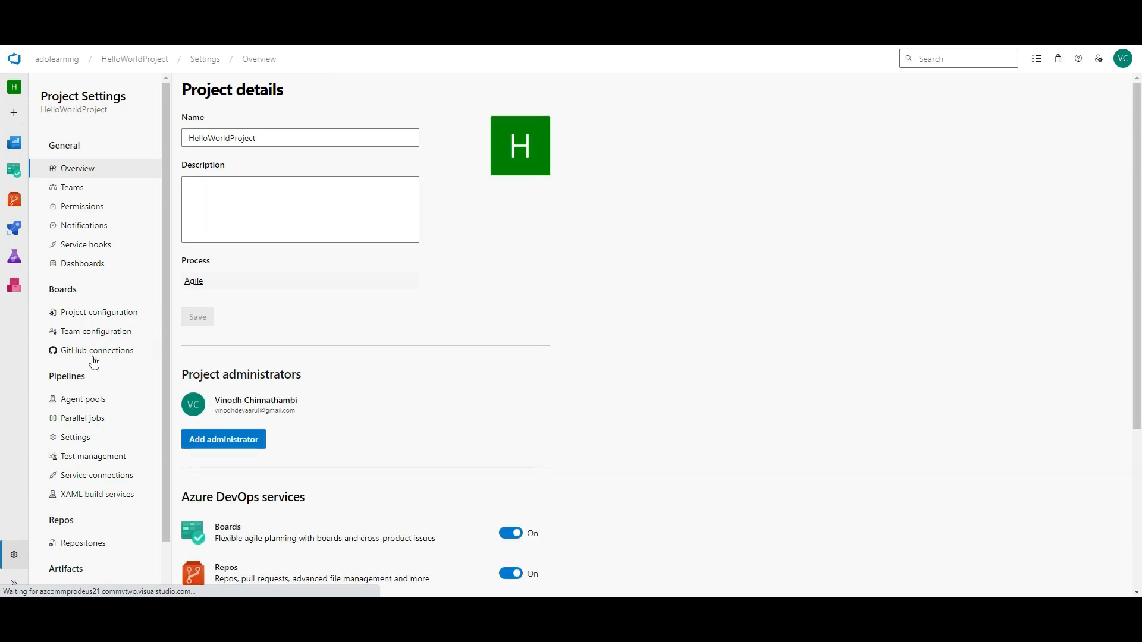
left_click(88, 480)
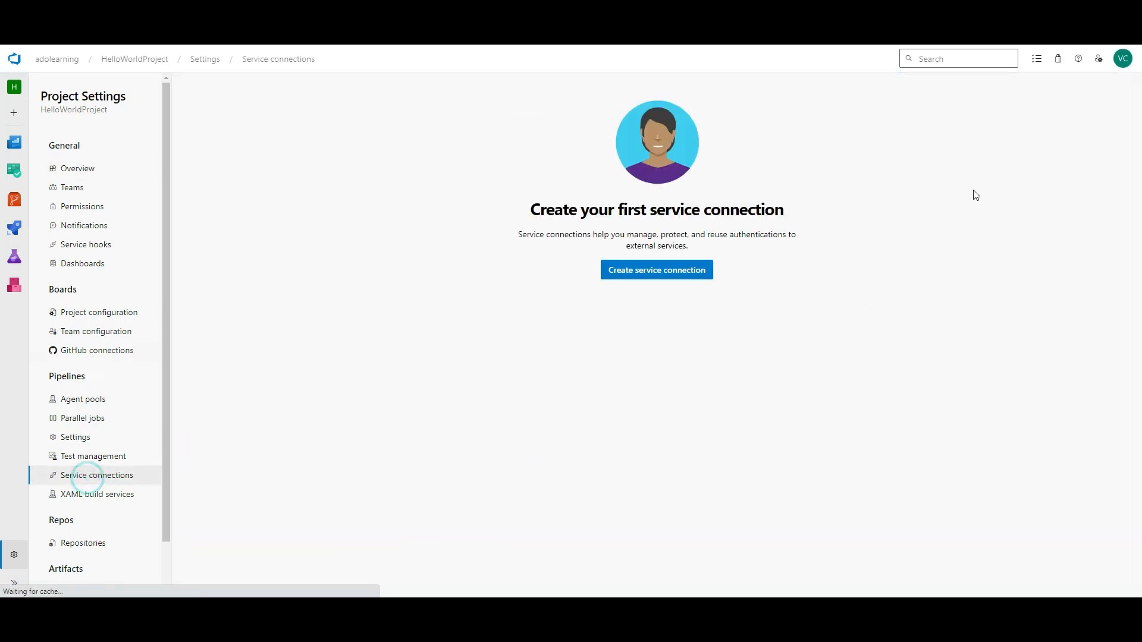
- Start a new service connection, search 'sona' and open the SonarCloud connection form
left_click(637, 275)
left_click(1012, 123)
type("sona")
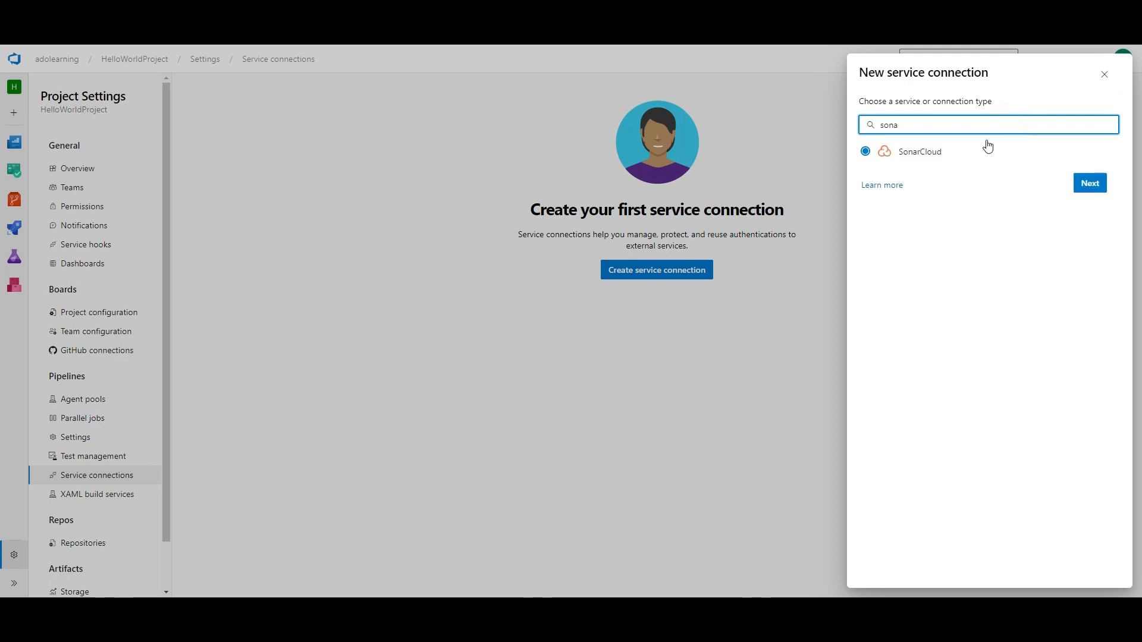
left_click(946, 155)
left_click(1091, 186)
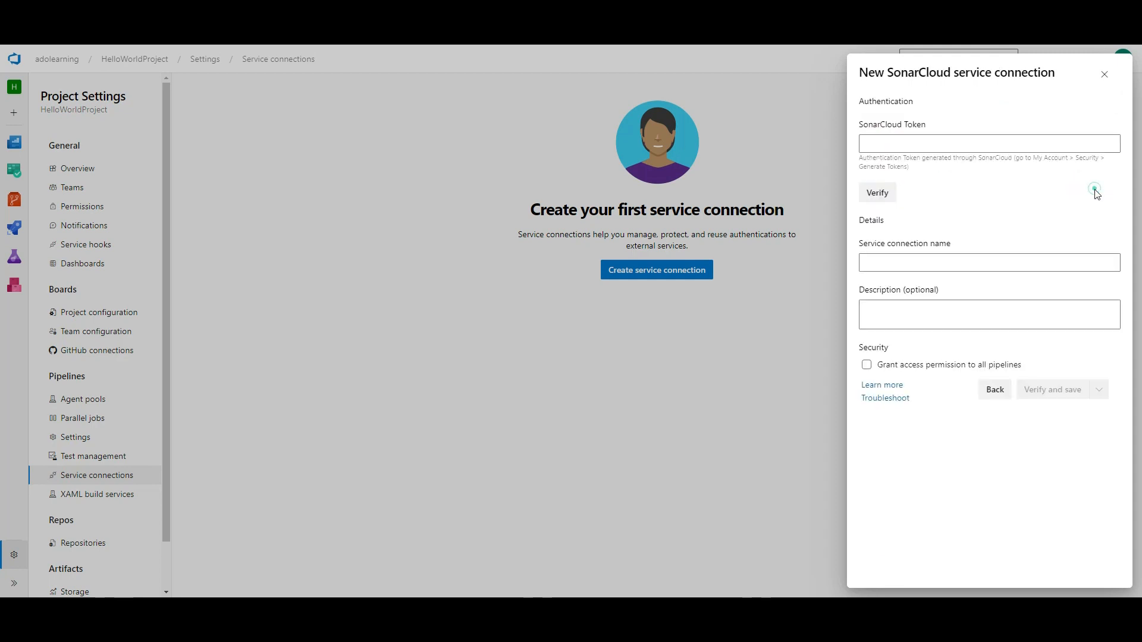
- Begin entering the SonarCloud token, then close the form unsaved and reopen the connection chooser
left_click(973, 145)
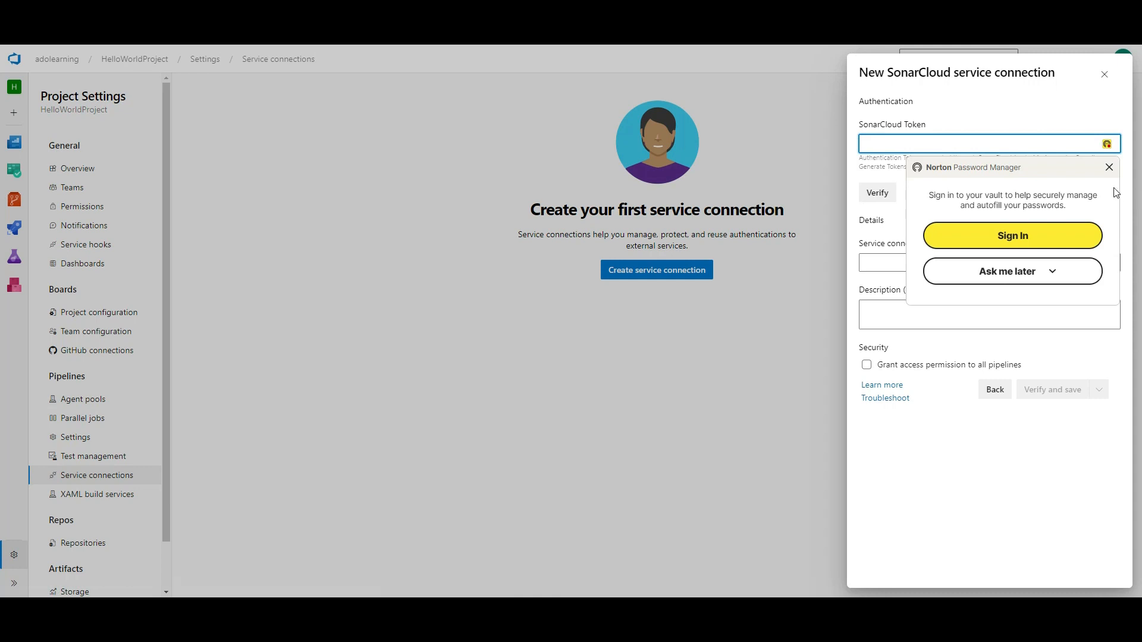
left_click(1109, 167)
left_click(1109, 167)
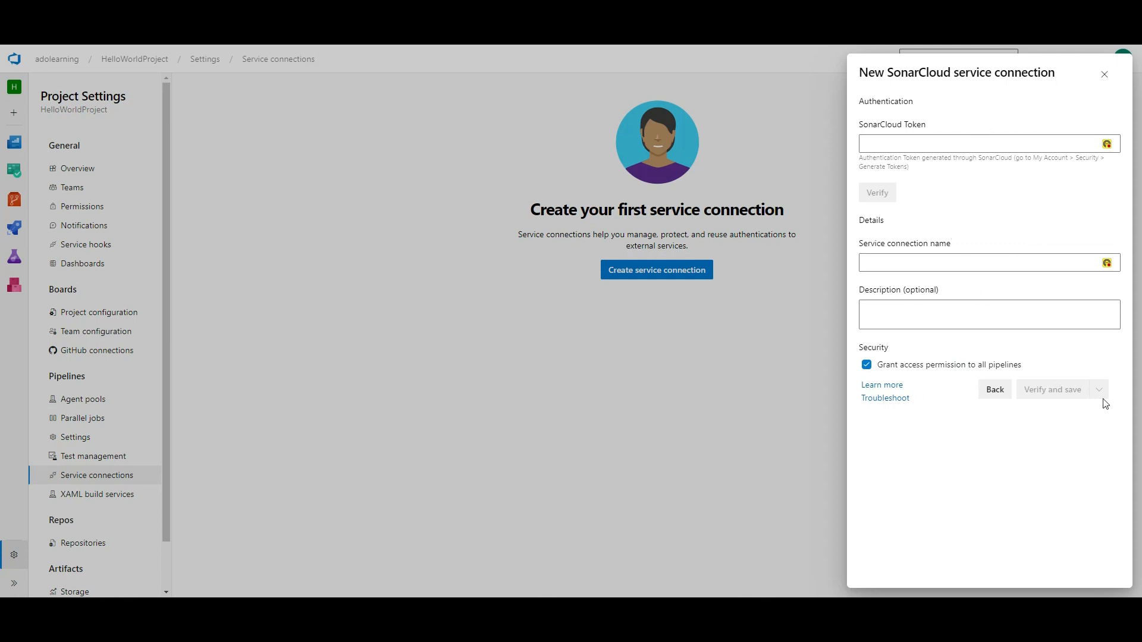
left_click(1104, 74)
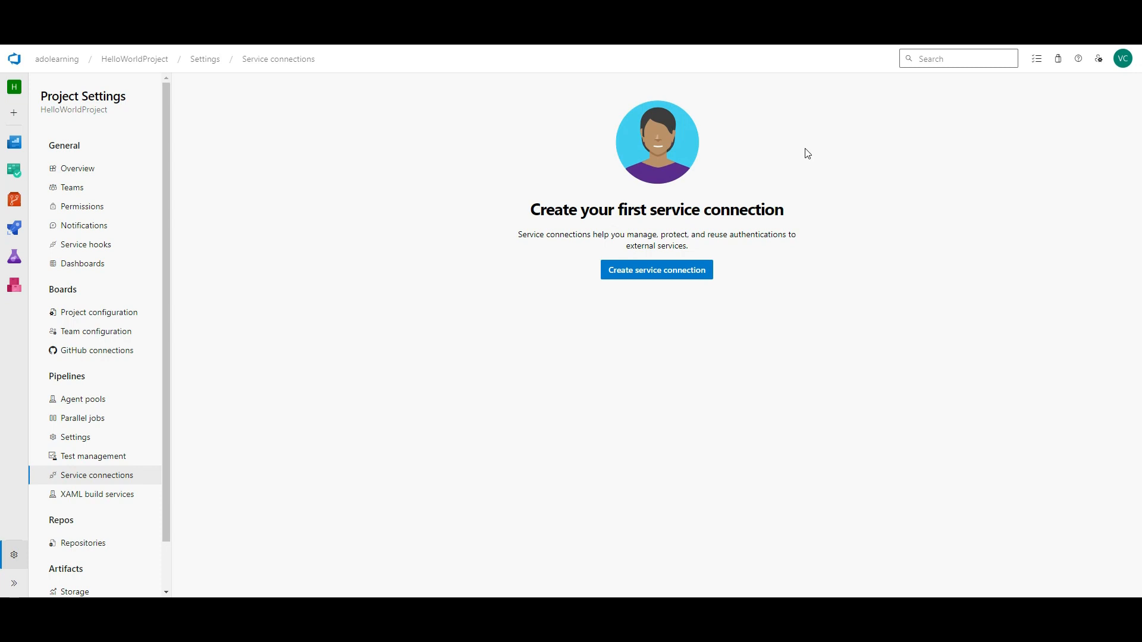
left_click(695, 270)
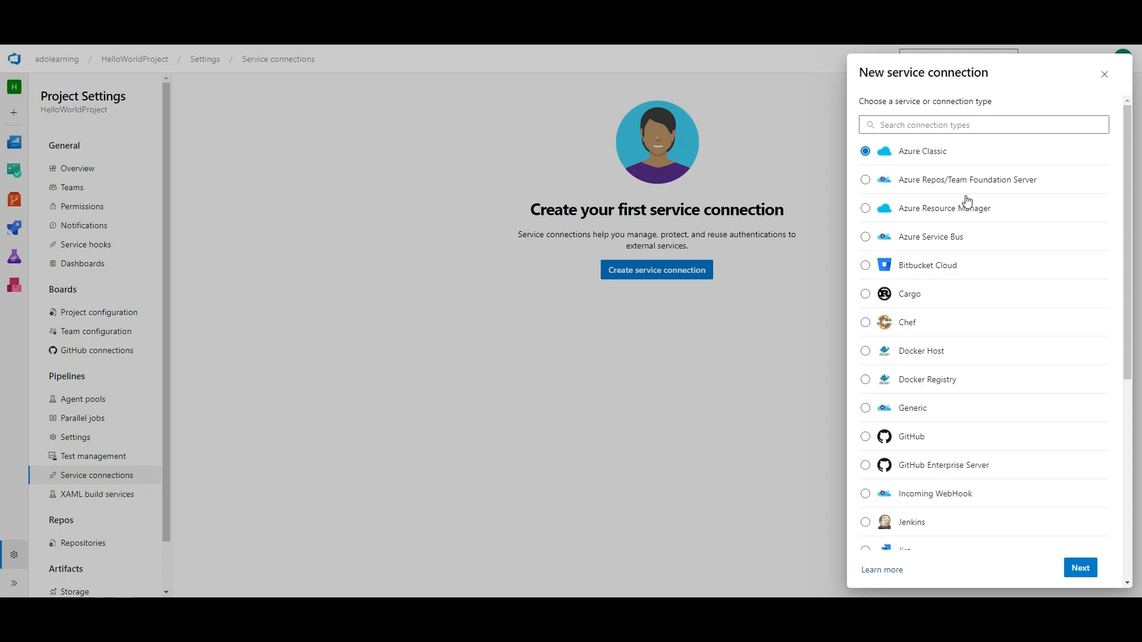
- Look at Docker Registry, close the chooser unsaved, and move via XAML build services to repository settings
left_click(950, 387)
scroll(1128, 319, "down", 5)
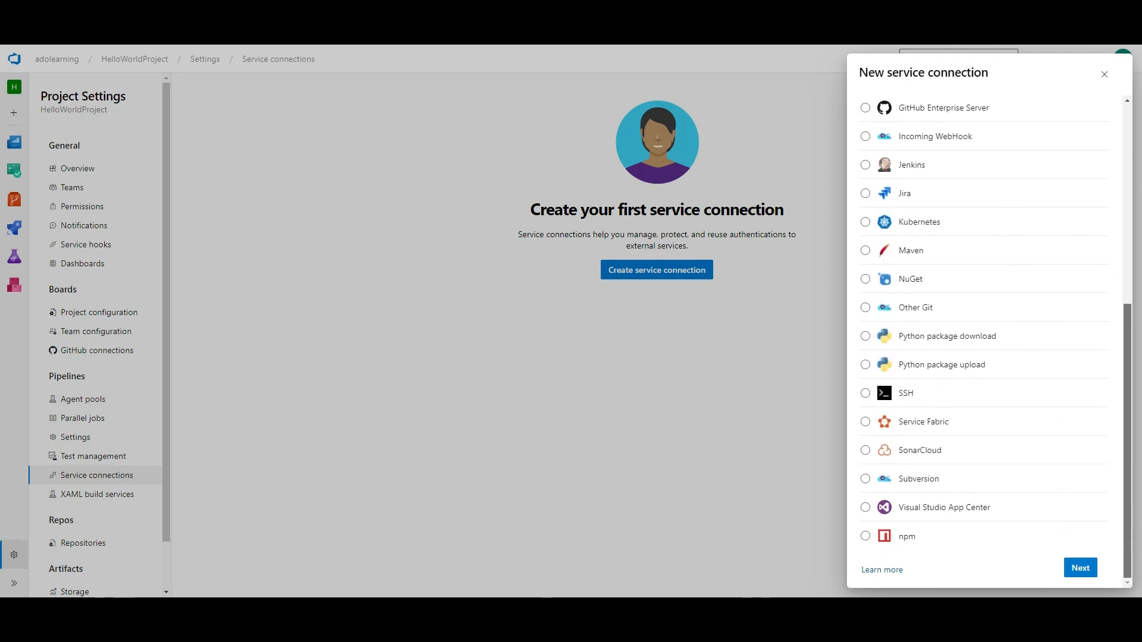
left_click(1104, 75)
scroll(111, 219, "down", 1)
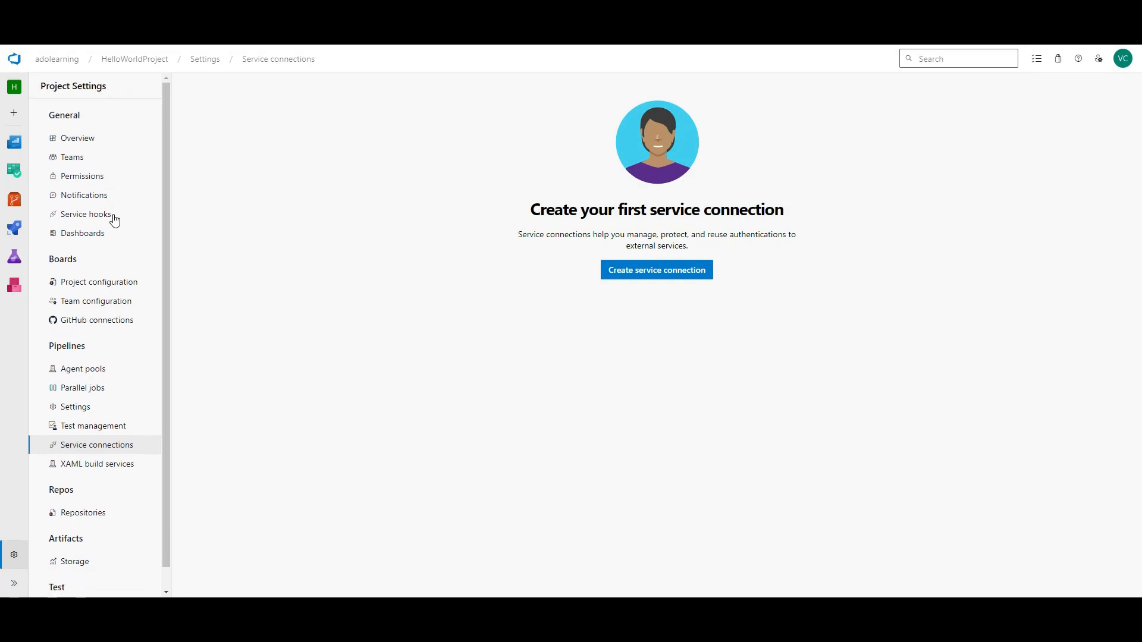
left_click(129, 446)
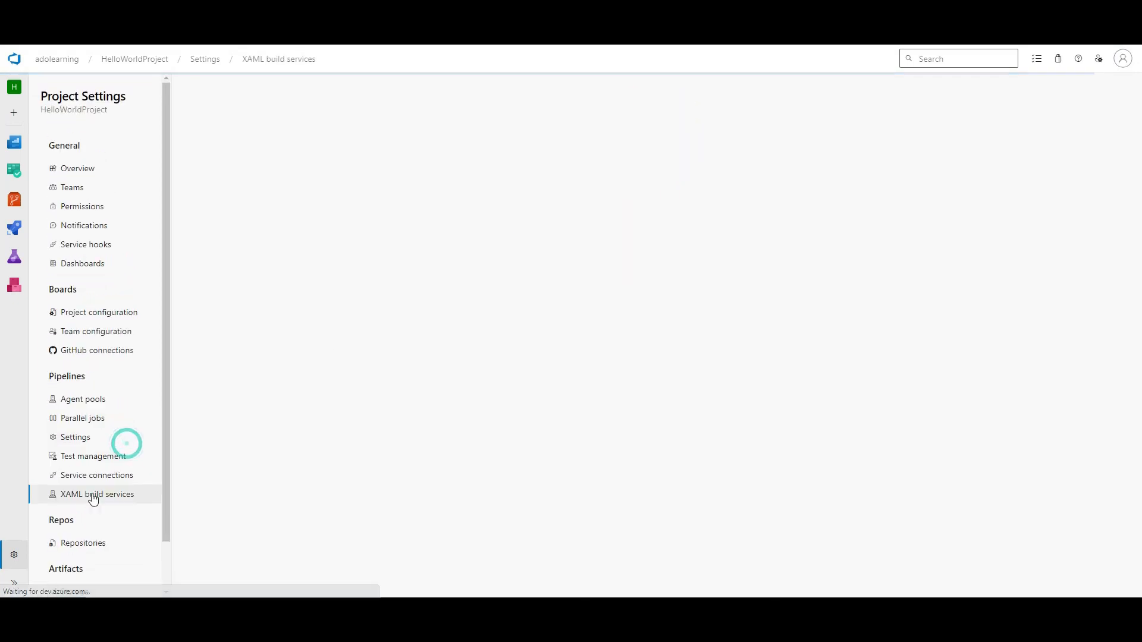
left_click(94, 543)
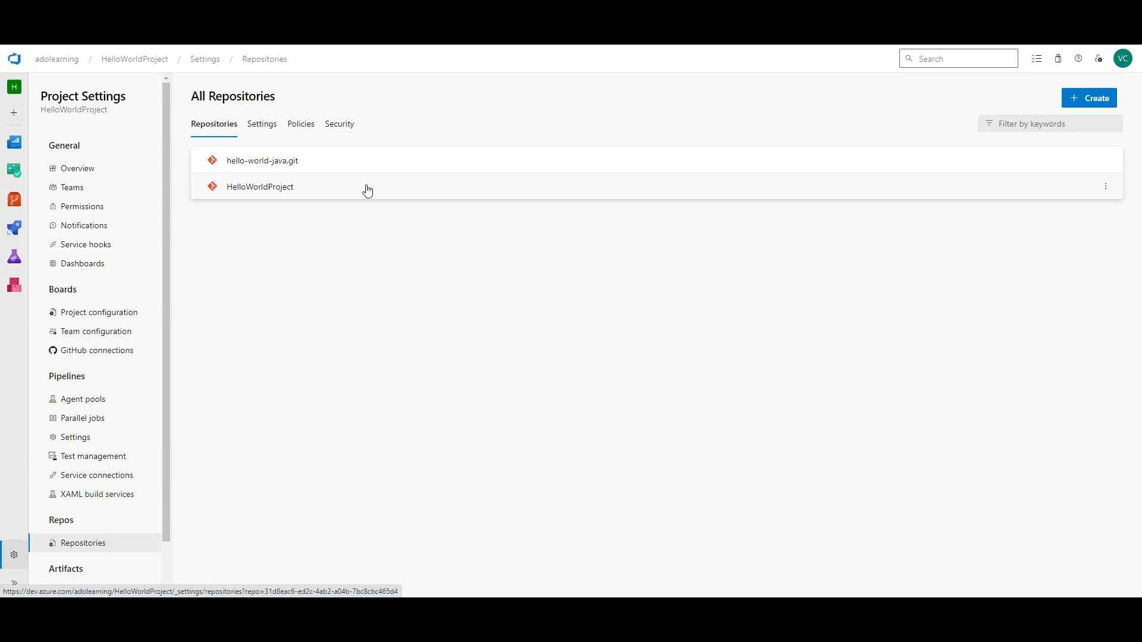
- Open the HelloWorldProject repository's Security tab to review group and user permissions
left_click(301, 189)
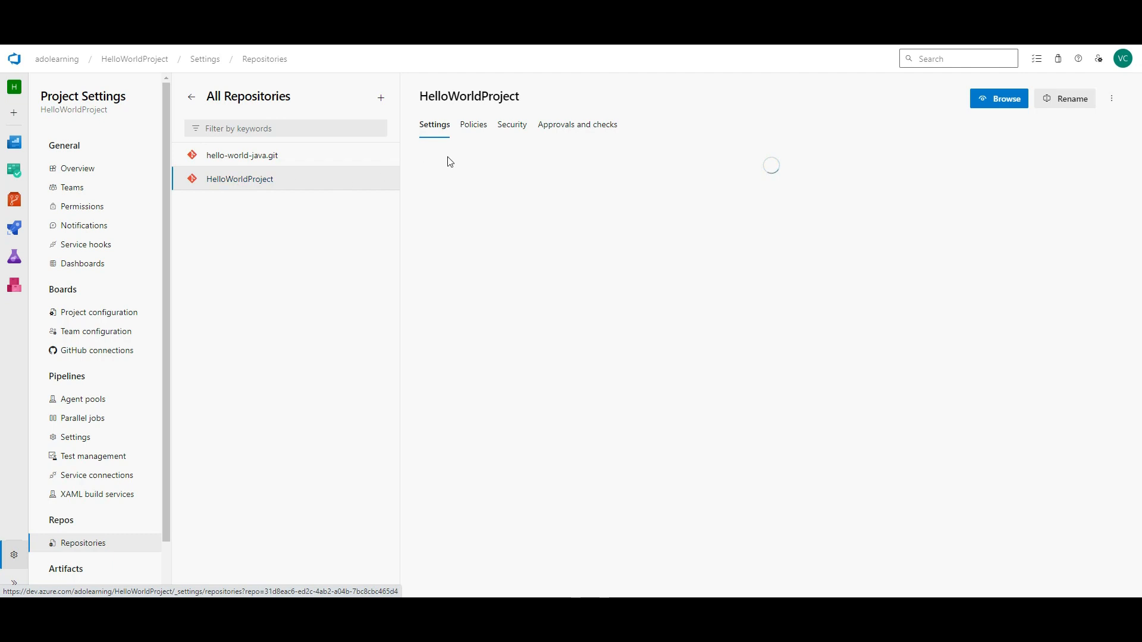
left_click(513, 125)
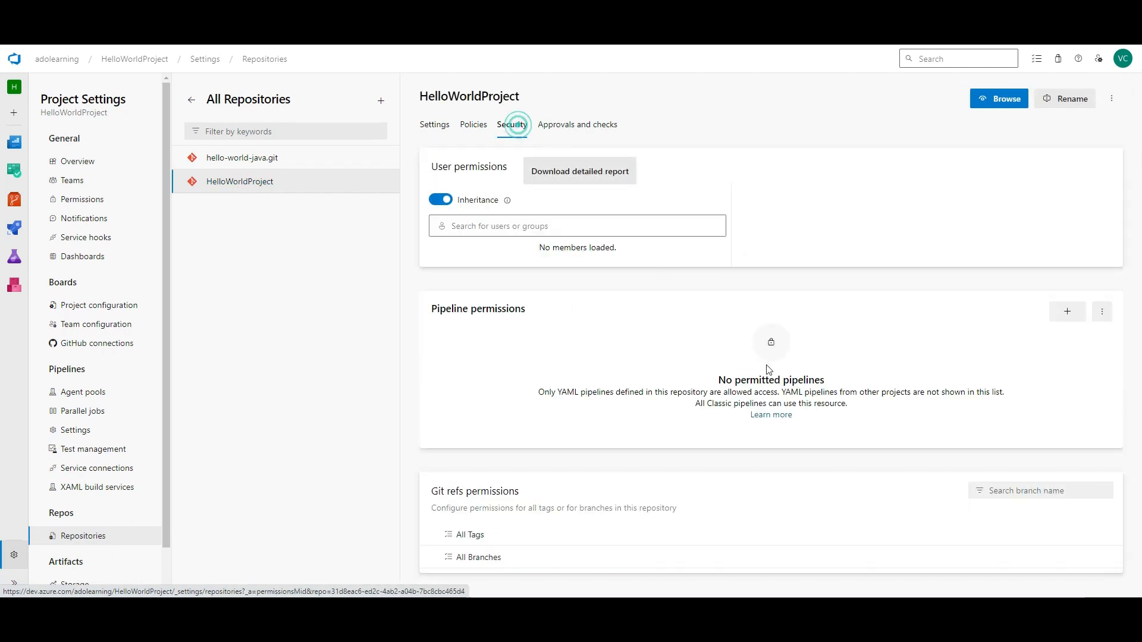
scroll(613, 407, "down", 3)
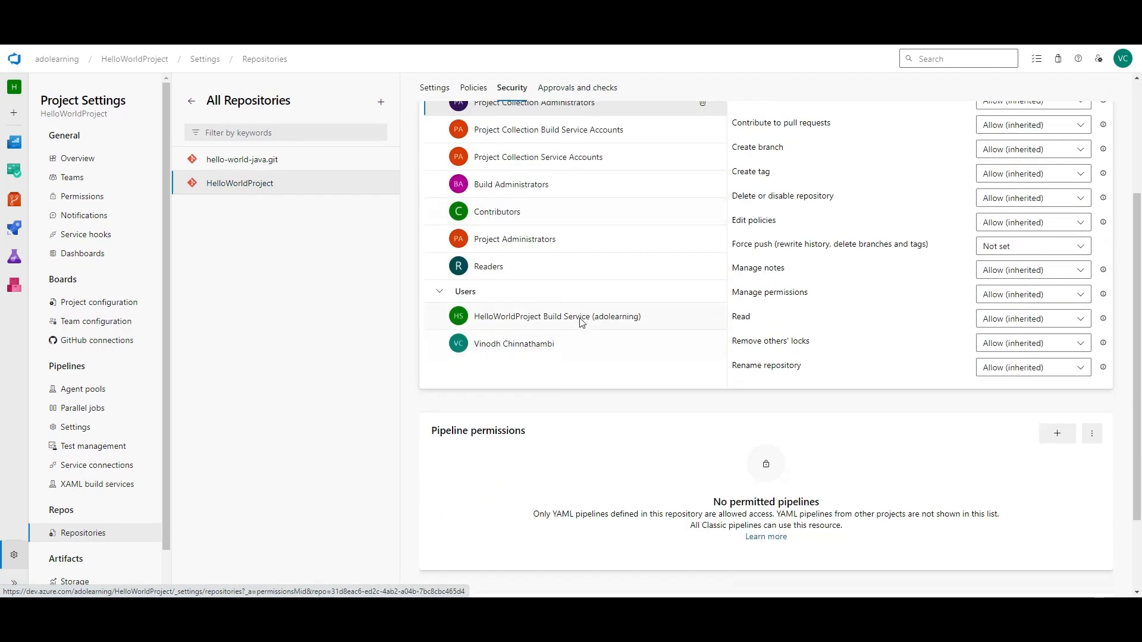
scroll(582, 322, "up", 3)
left_click(568, 226)
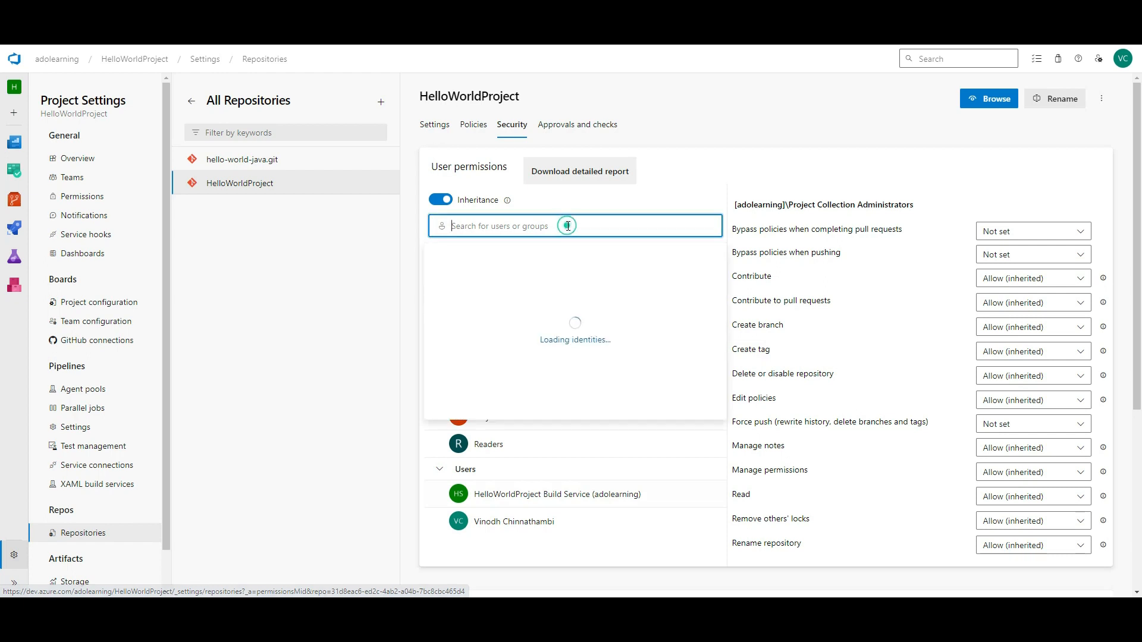
- Look up Dev Team's repository permissions and check Contribute, leaving it Allow (inherited)
type("ed")
key("BackSpace")
key("BackSpace")
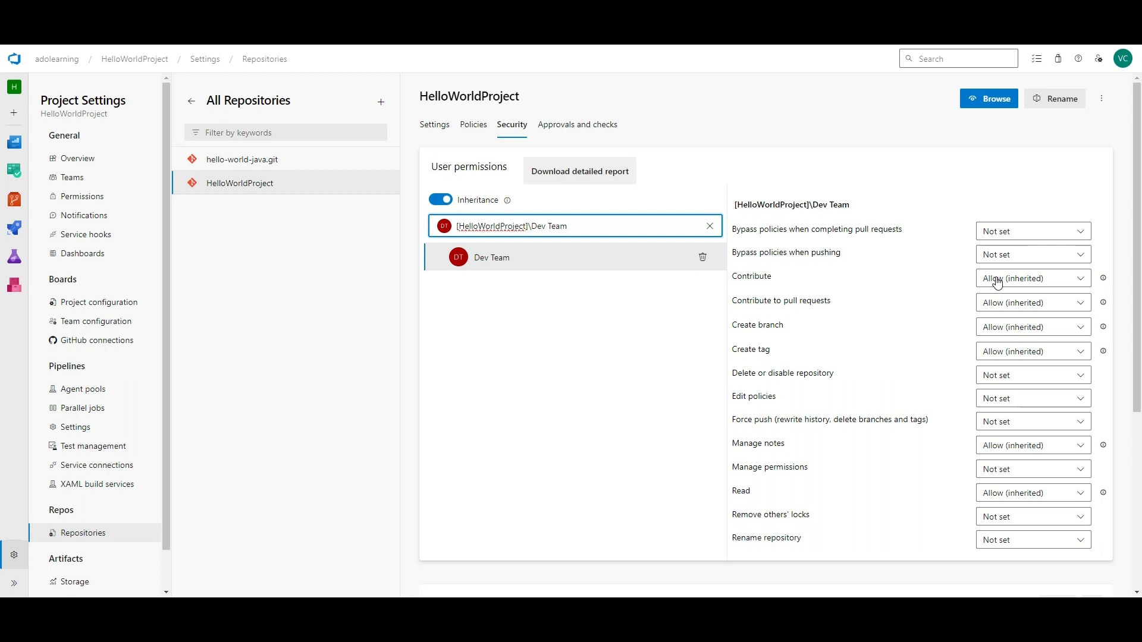
left_click(1034, 280)
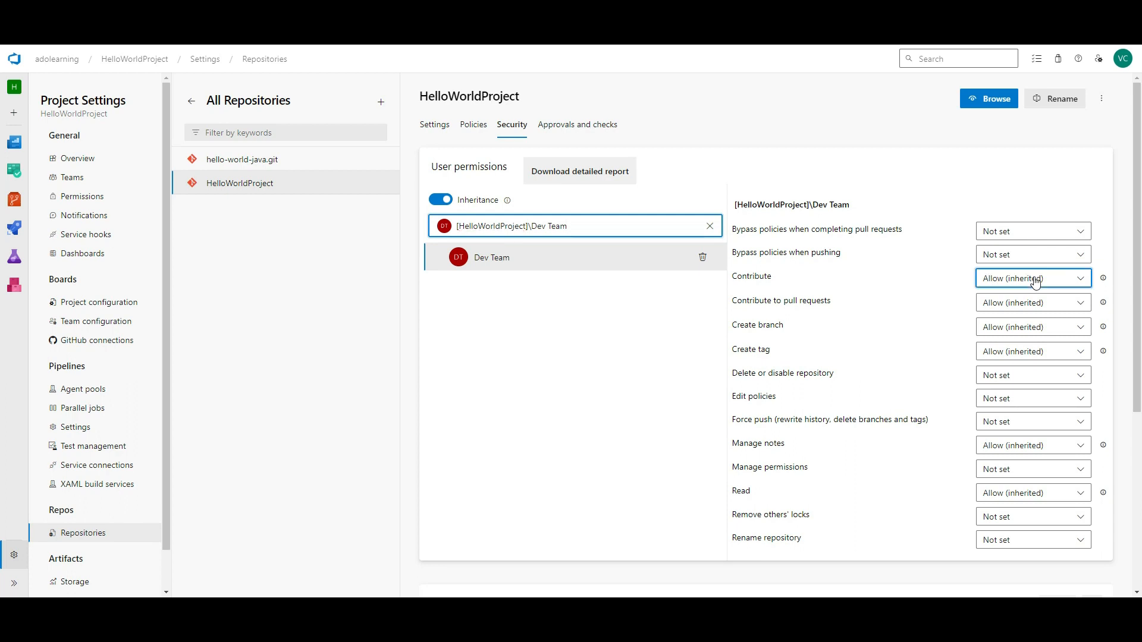
left_click(1035, 279)
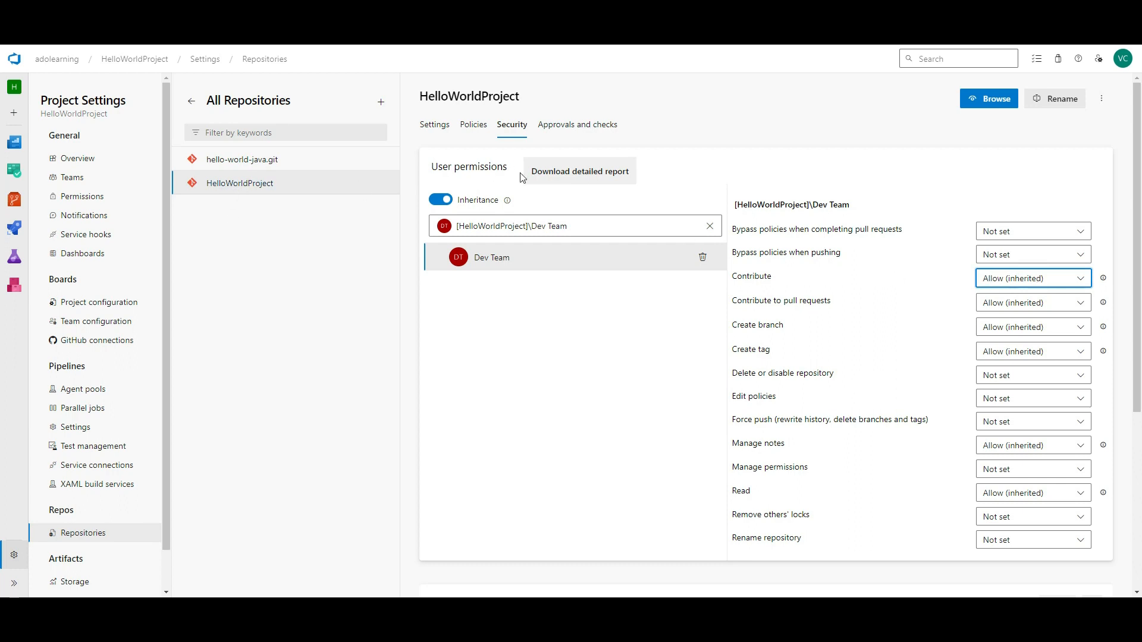
left_click(707, 230)
- Deny Testing Team Contribute, Contribute to pull requests, Create branch and Create tag
type("Test")
left_click(517, 262)
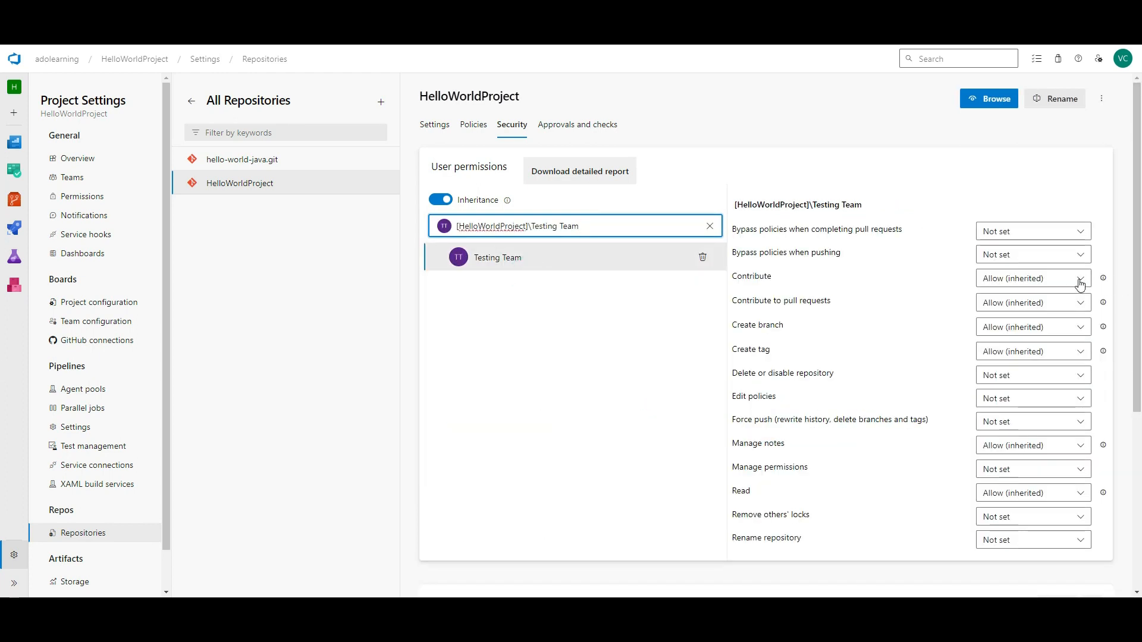
left_click(1080, 279)
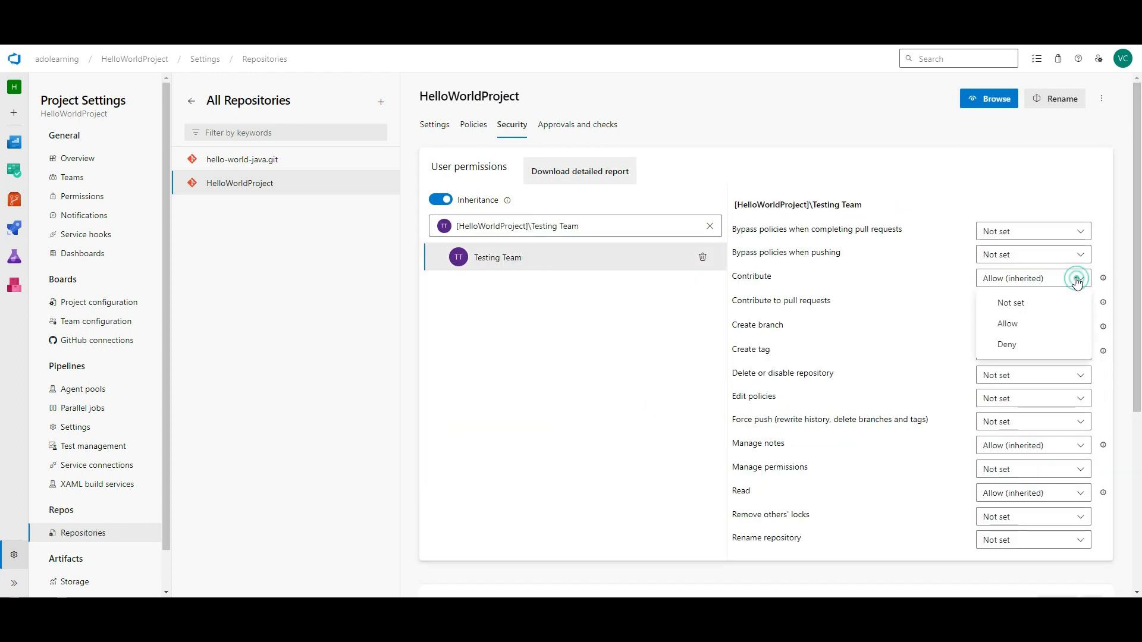
left_click(1011, 347)
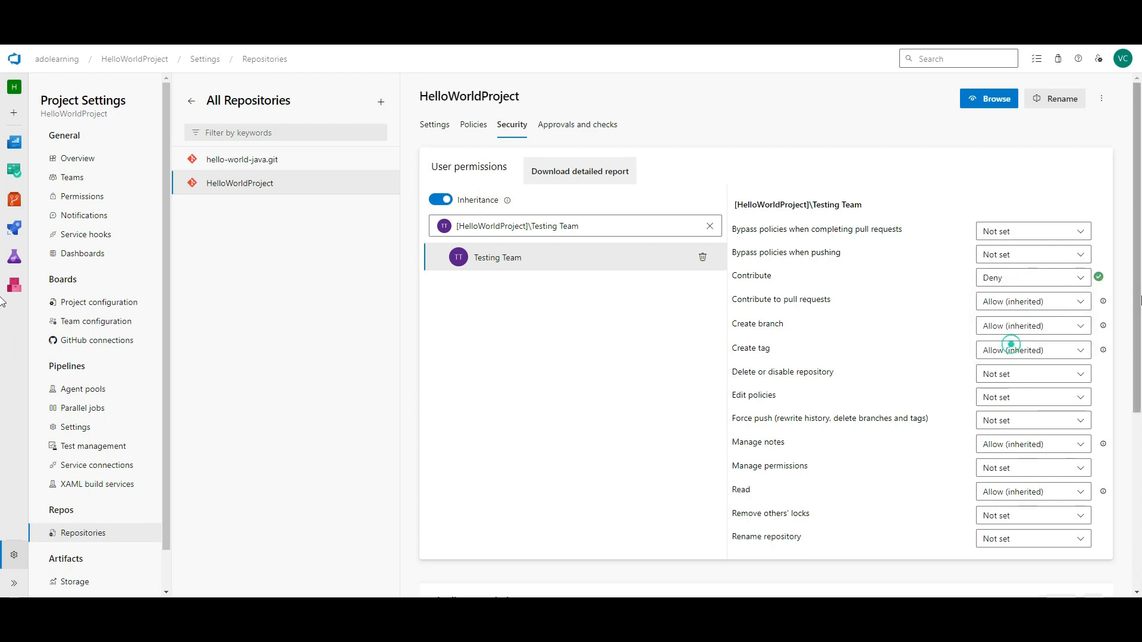
left_click(1075, 301)
left_click(1032, 370)
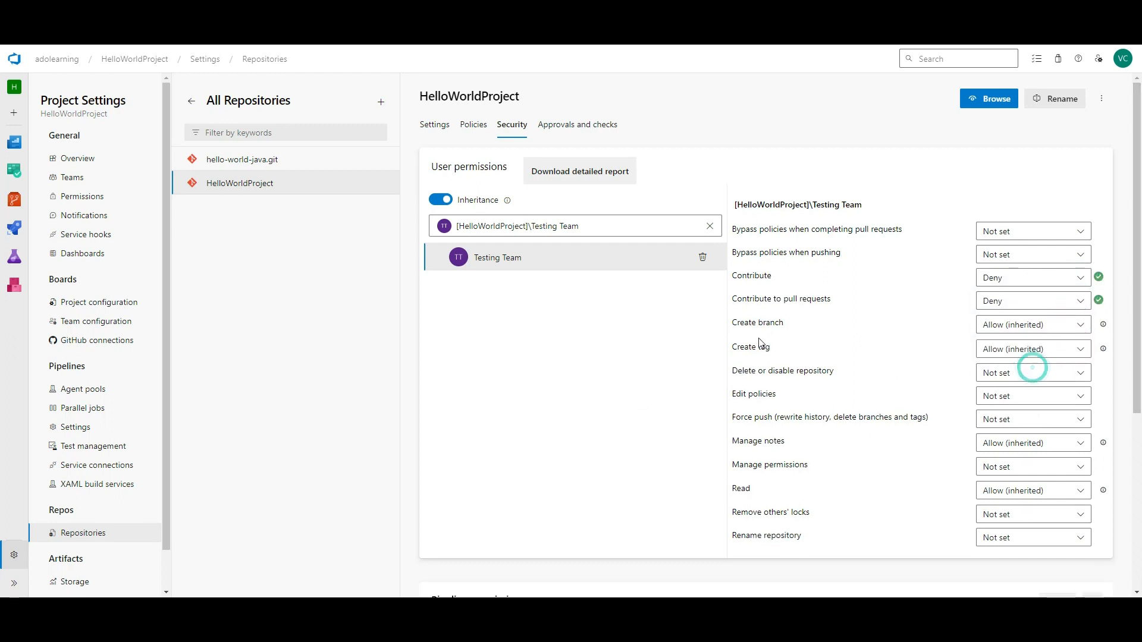
left_click(1081, 326)
left_click(1039, 390)
left_click(1075, 348)
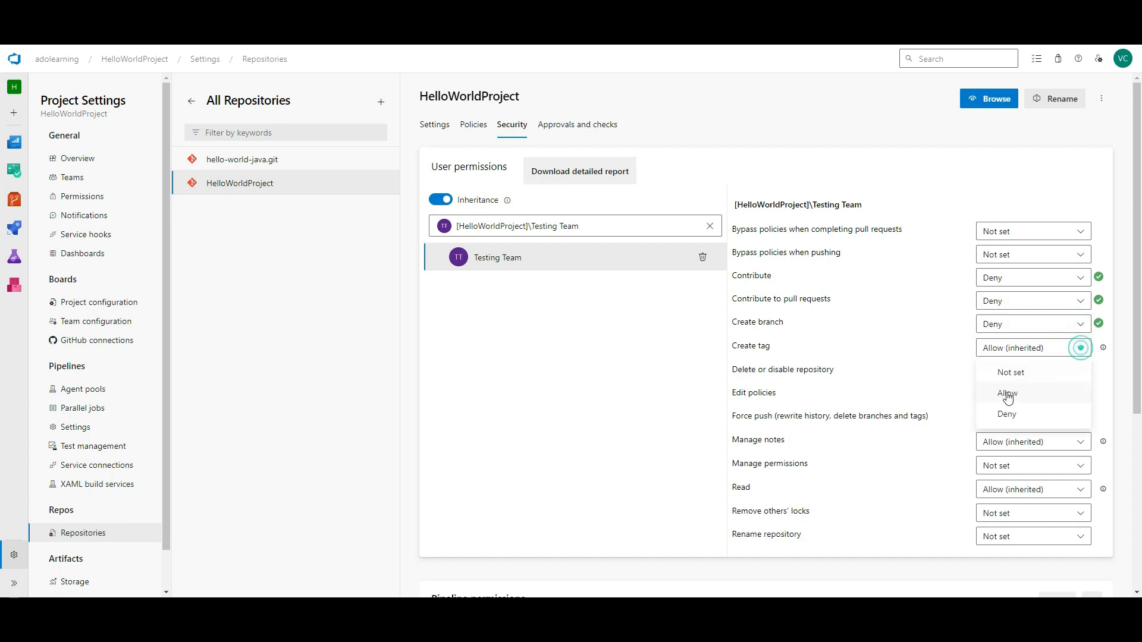
left_click(1008, 413)
- Point out the Read permission, glance at approvals and checks, then show the repository Policies, all Off
scroll(905, 273, "down", 2)
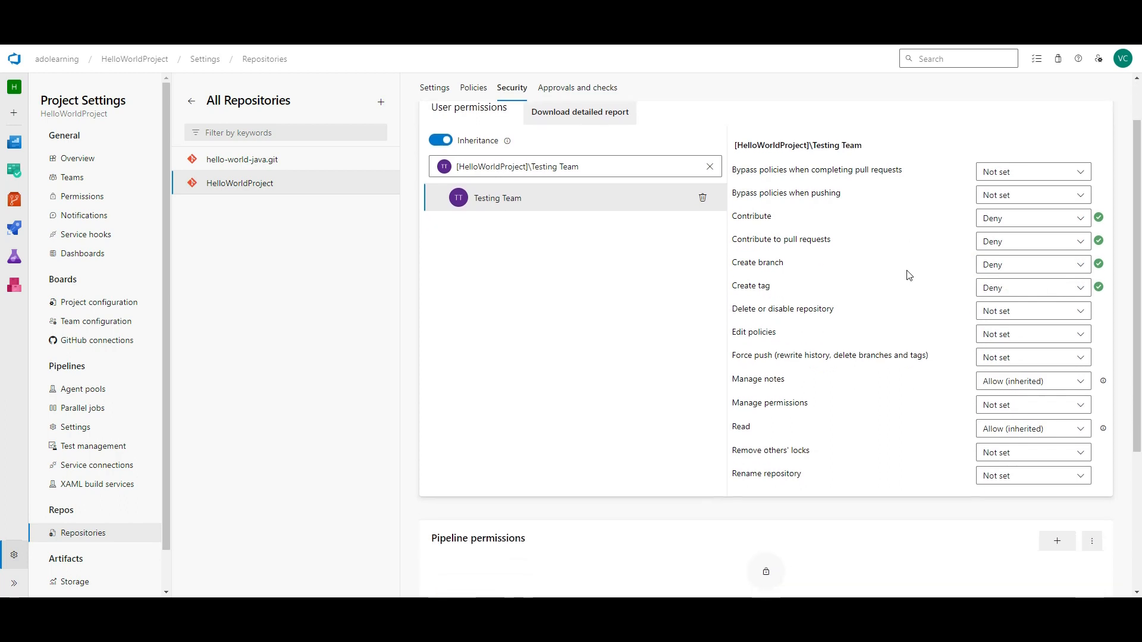
scroll(907, 274, "up", 2)
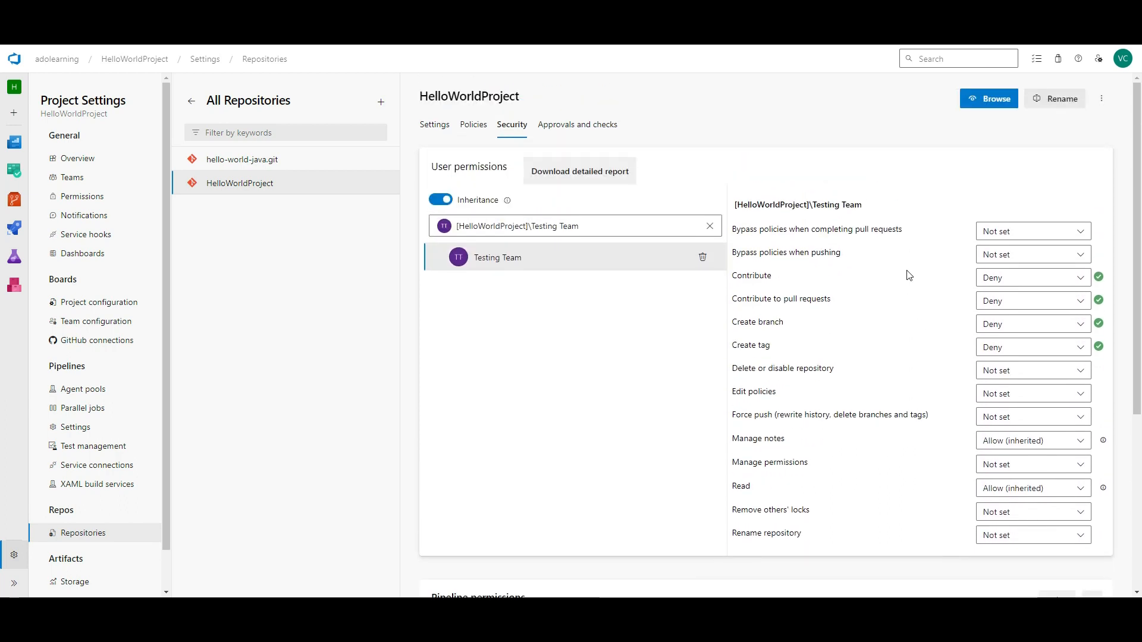
scroll(1009, 401, "down", 1)
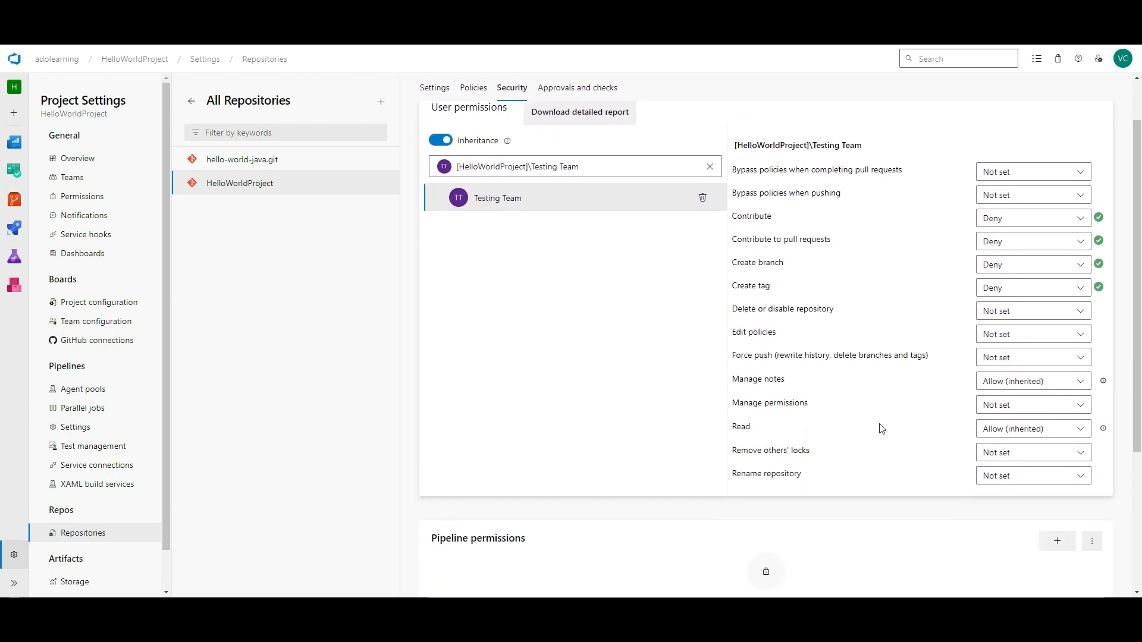
double_click(743, 429)
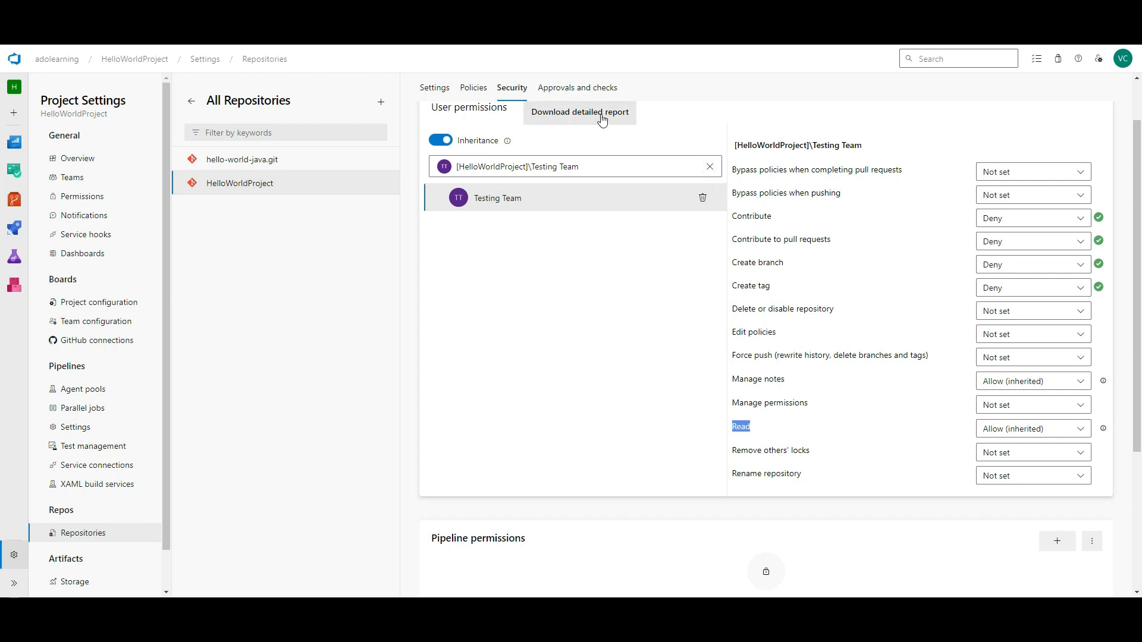
left_click(576, 90)
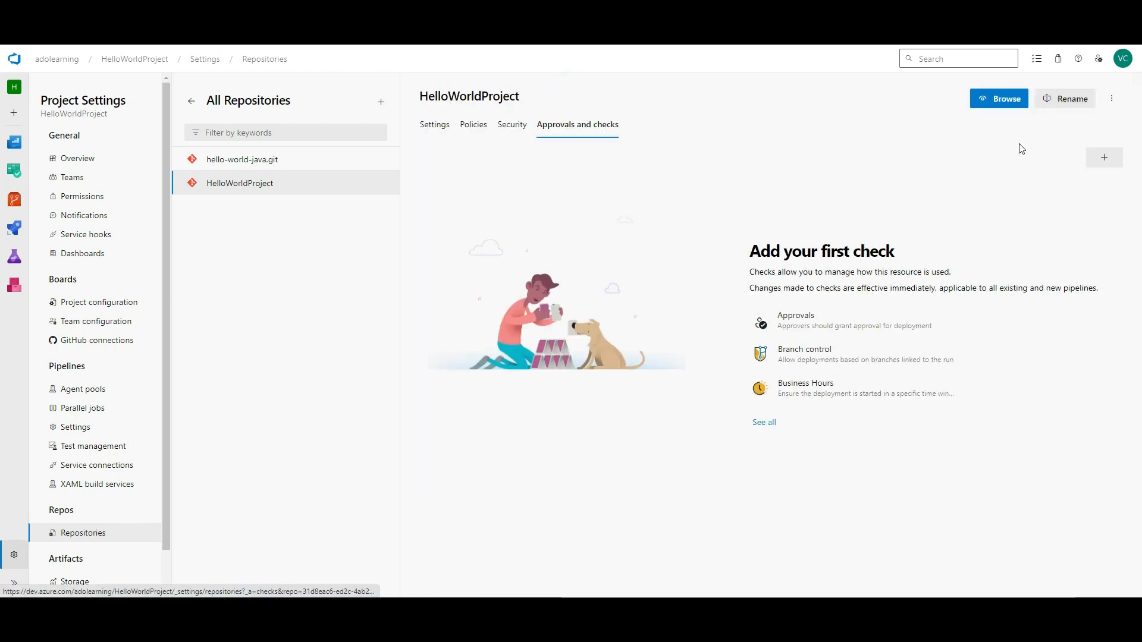
left_click(512, 125)
left_click(483, 132)
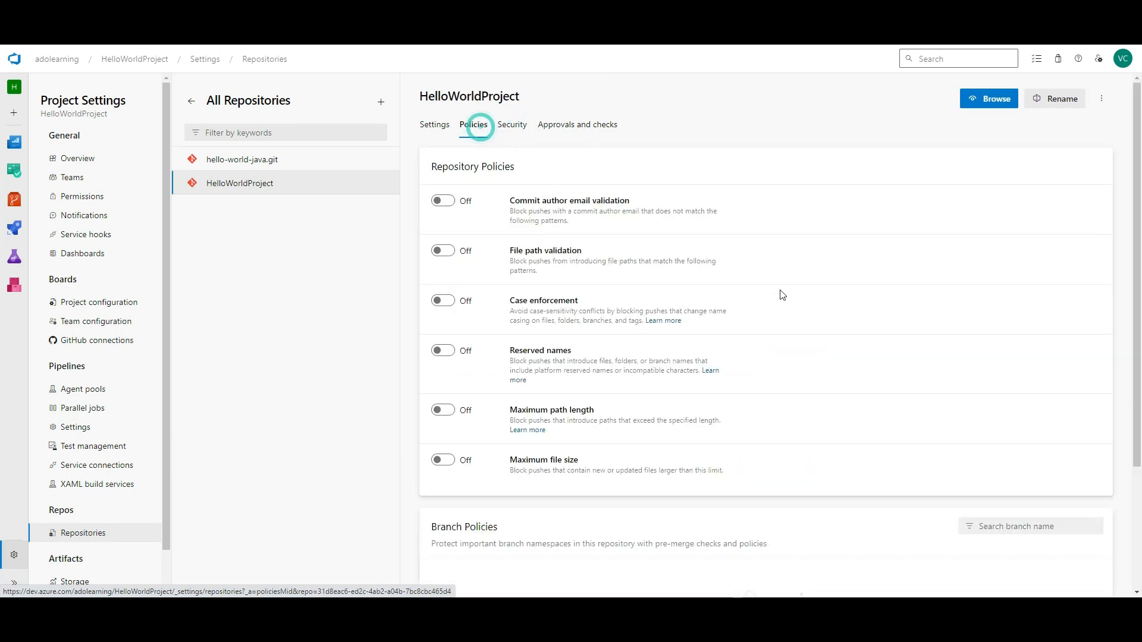
scroll(784, 292, "down", 3)
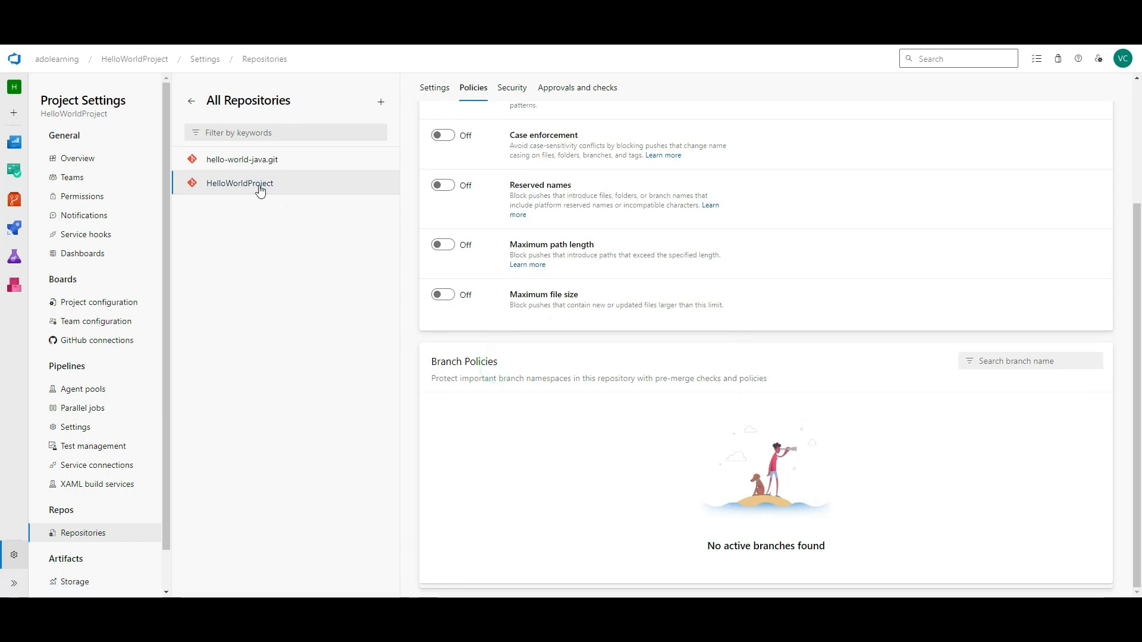
left_click(1018, 360)
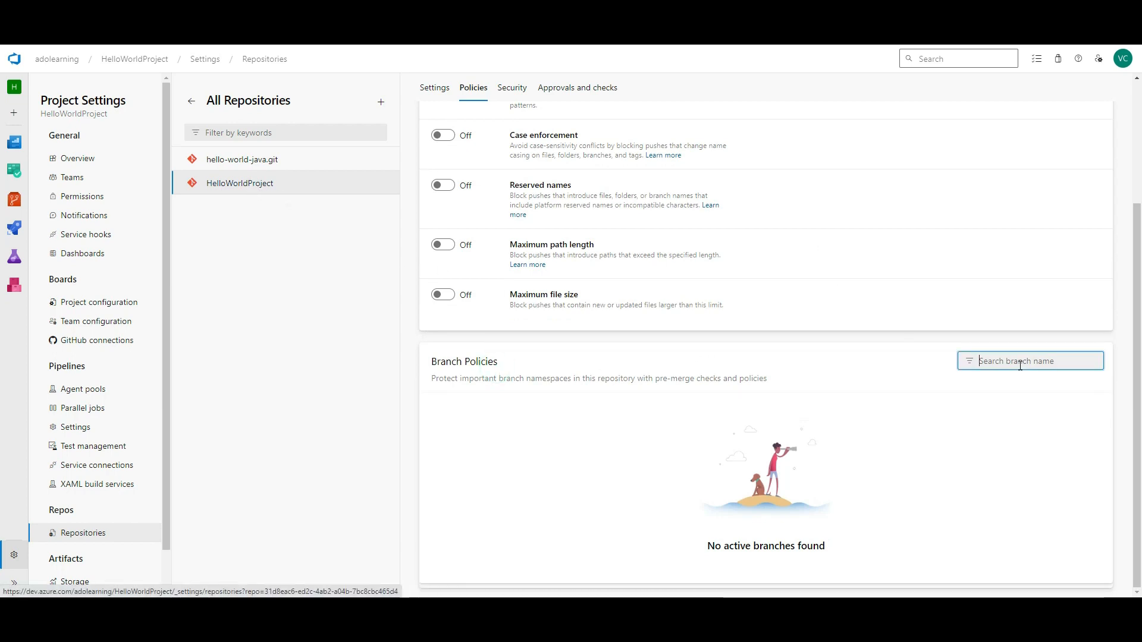
left_click(262, 162)
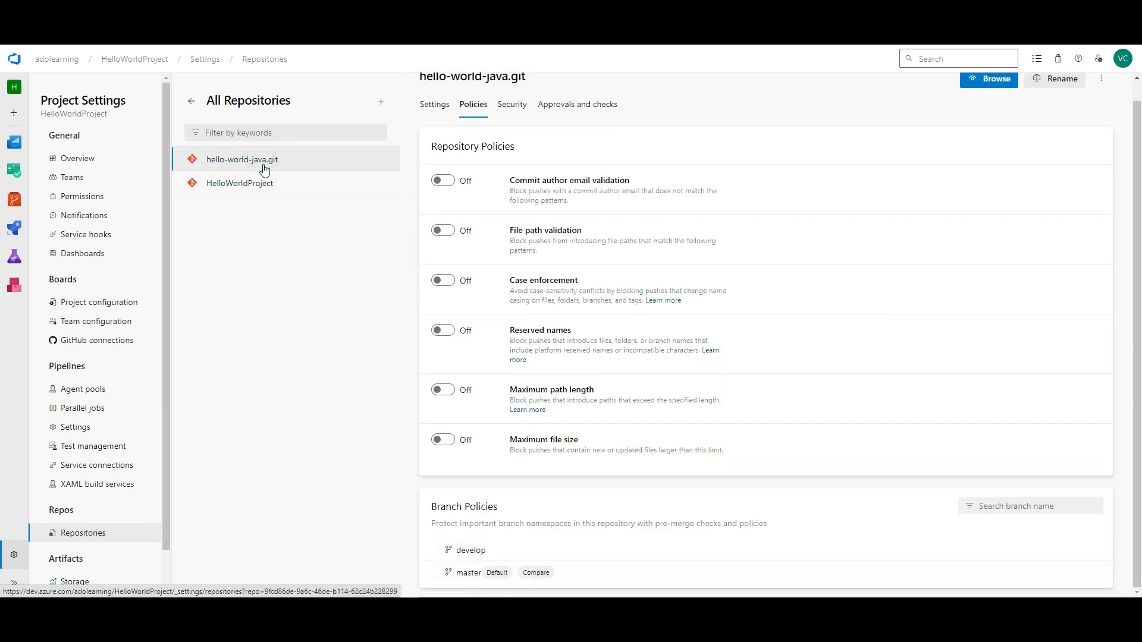
left_click(625, 555)
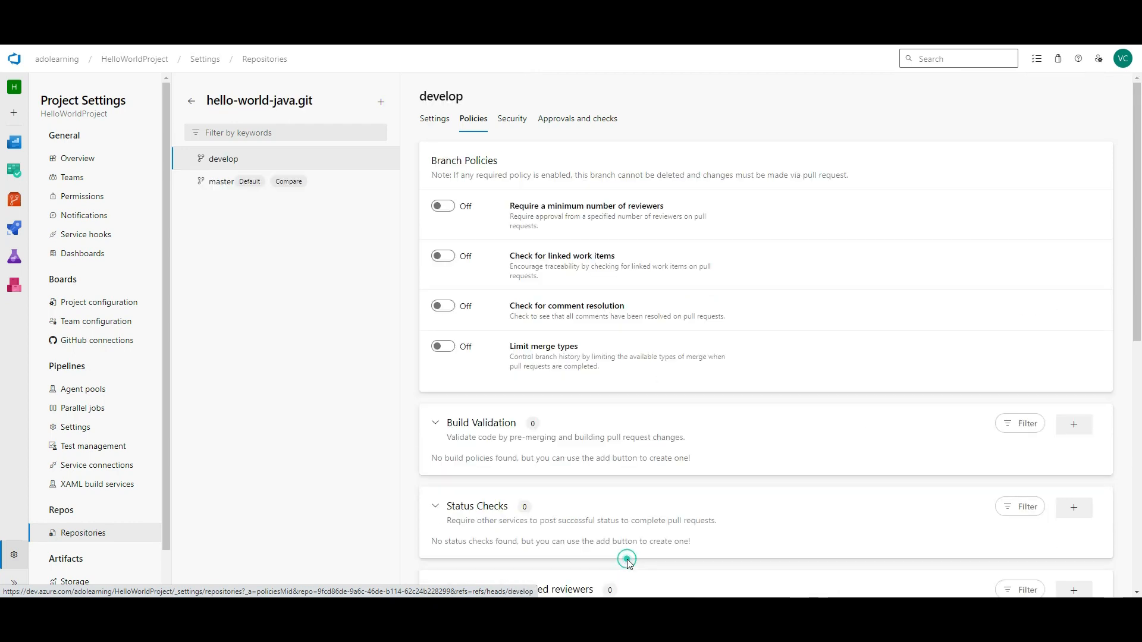
scroll(667, 384, "down", 2)
scroll(667, 385, "down", 2)
left_click(435, 185)
left_click(436, 185)
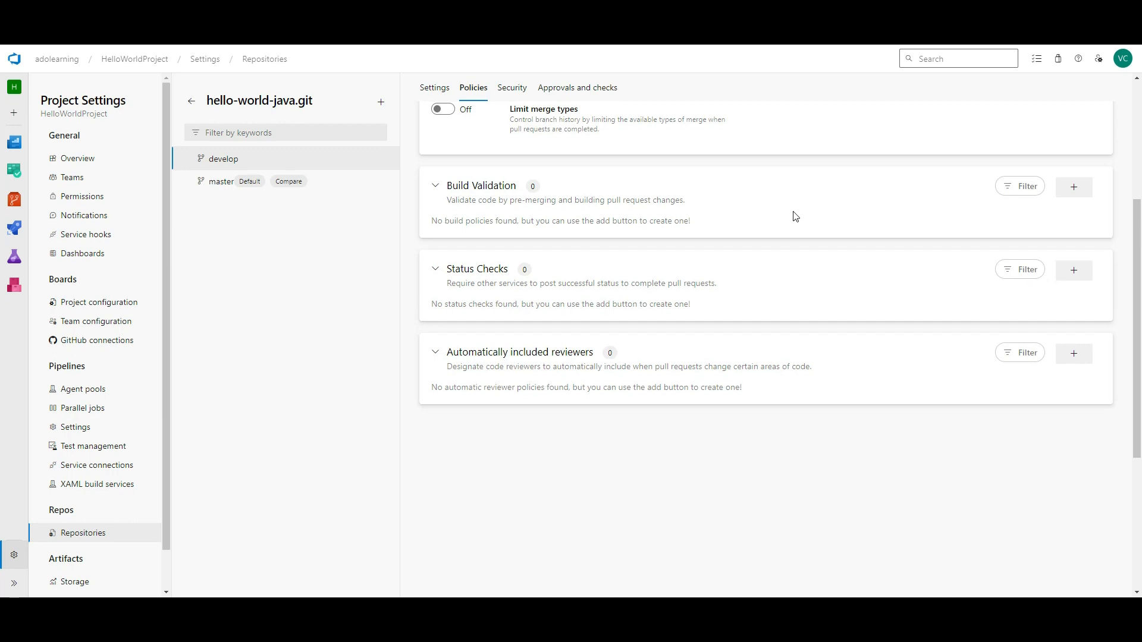
scroll(793, 223, "up", 3)
scroll(893, 268, "down", 4)
left_click(1072, 294)
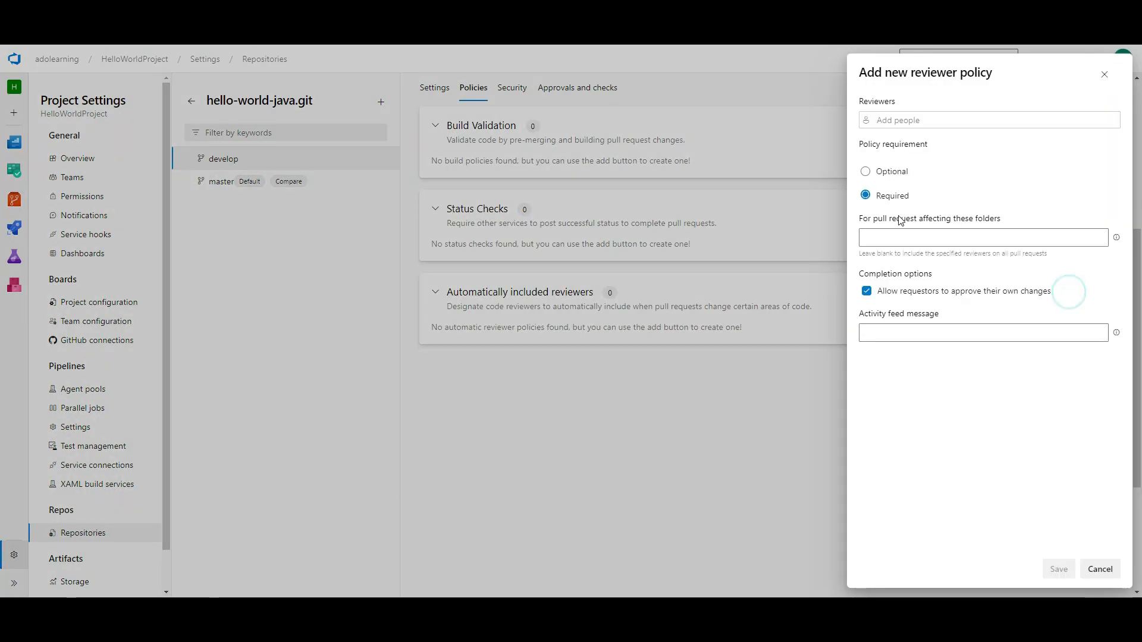
left_click(908, 172)
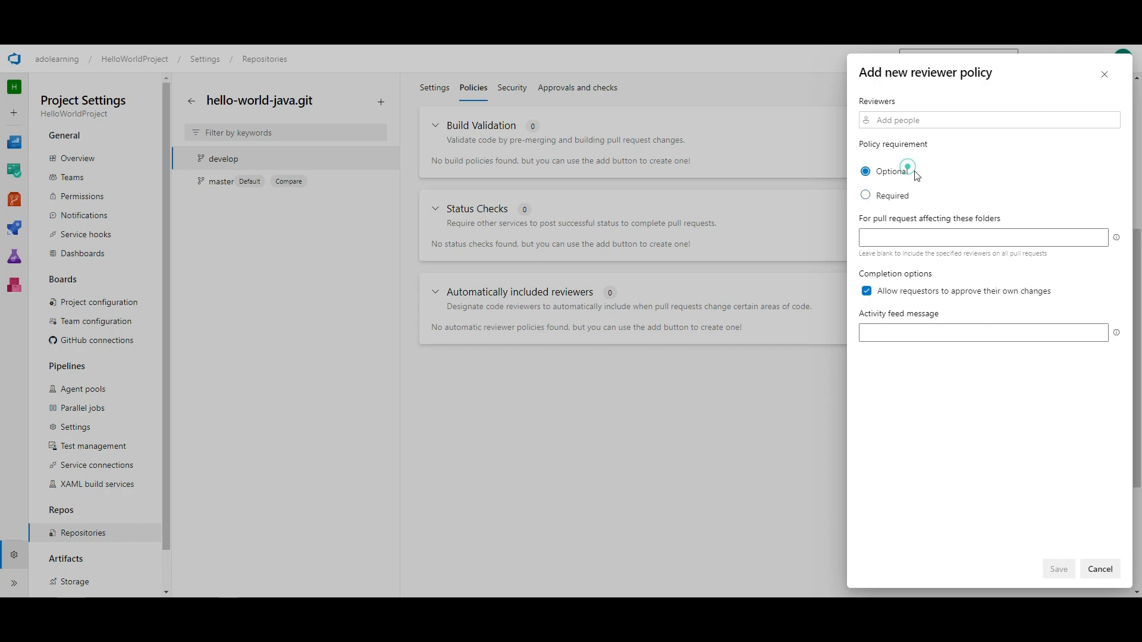
left_click(892, 196)
scroll(137, 417, "down", 2)
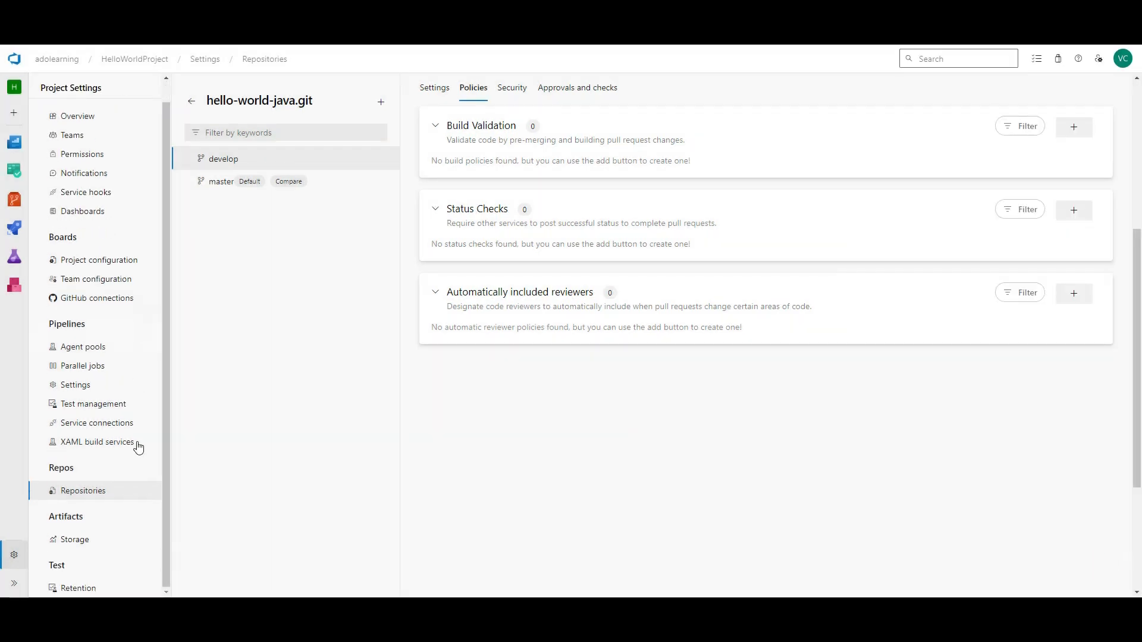
left_click(80, 540)
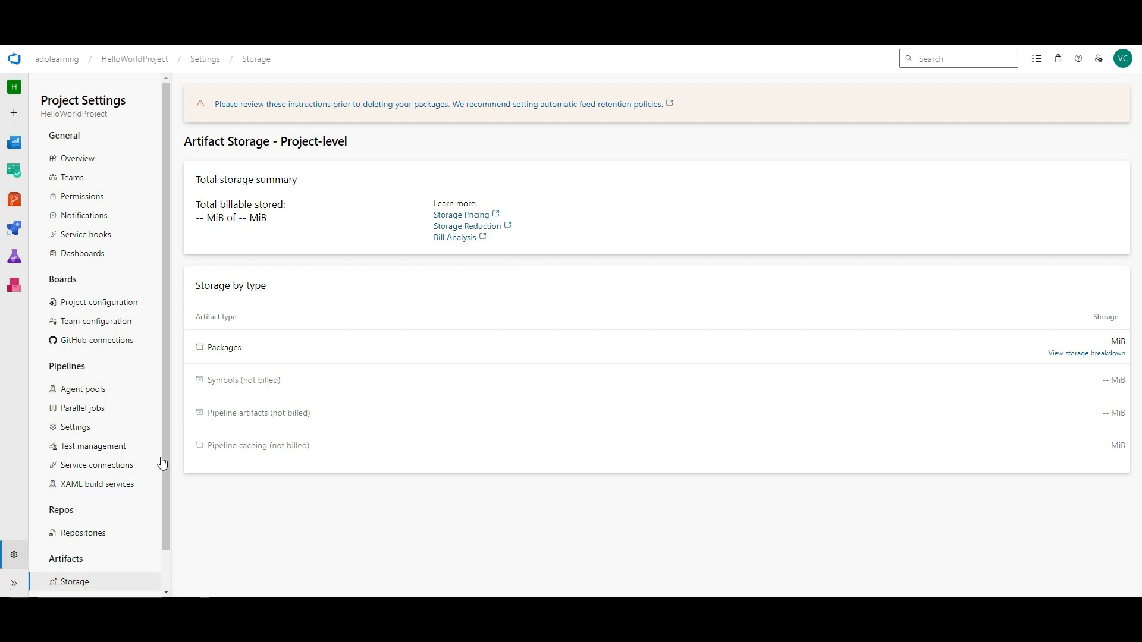
- Show Test Retention: automated results kept 30 days, manual results 365 days
scroll(156, 535, "down", 2)
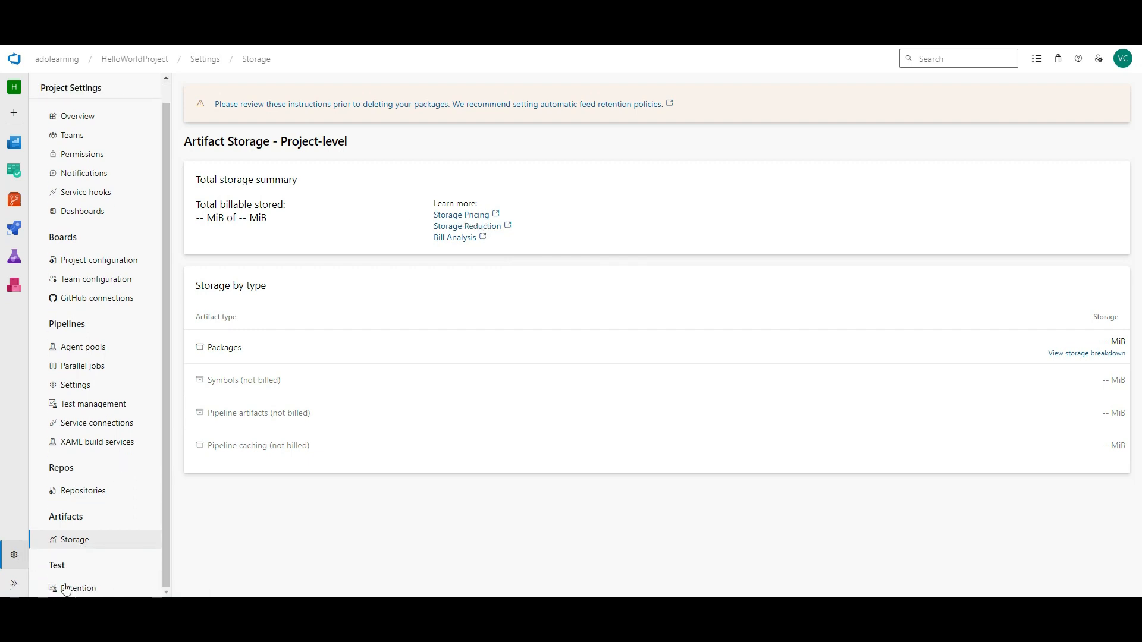
left_click(83, 588)
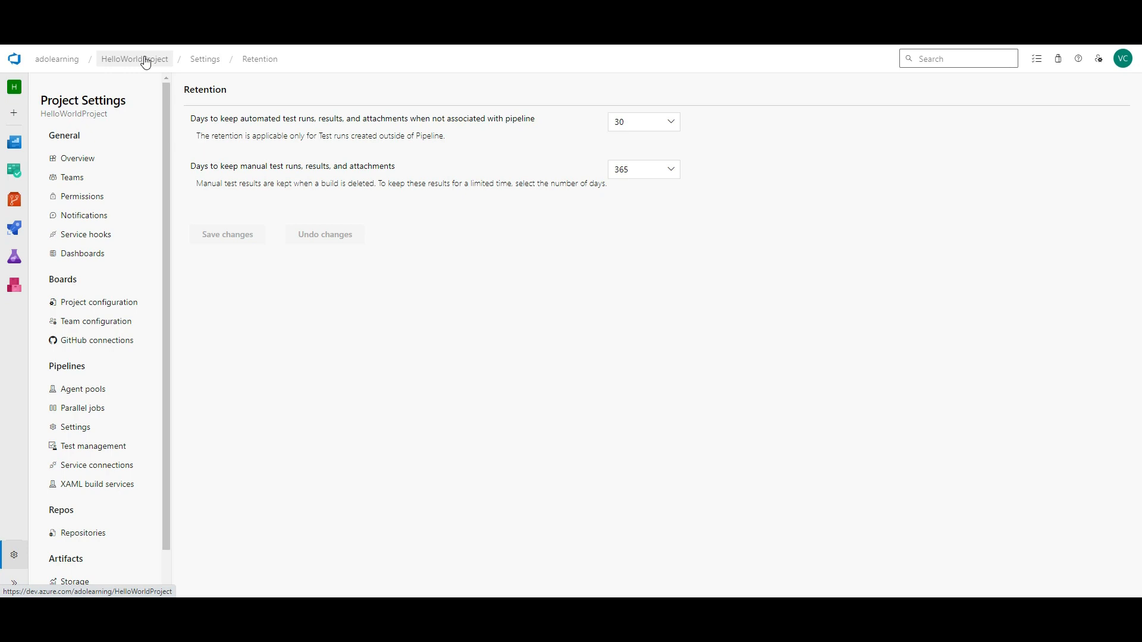
- Go up to the adolearning organization and open its Organization settings overview
left_click(66, 60)
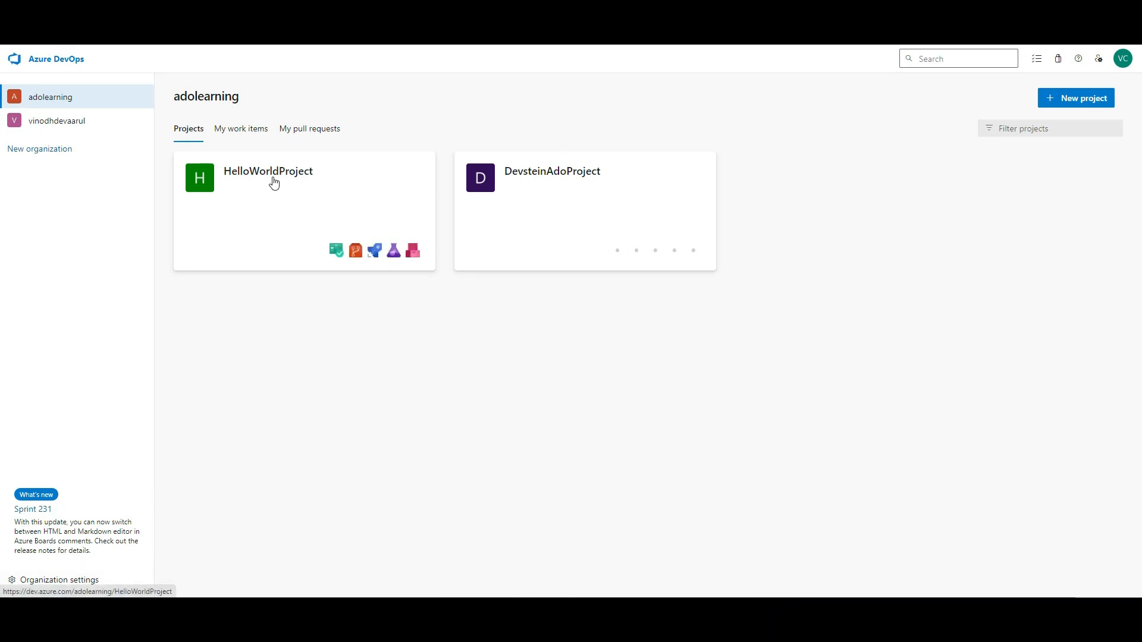
left_click(92, 581)
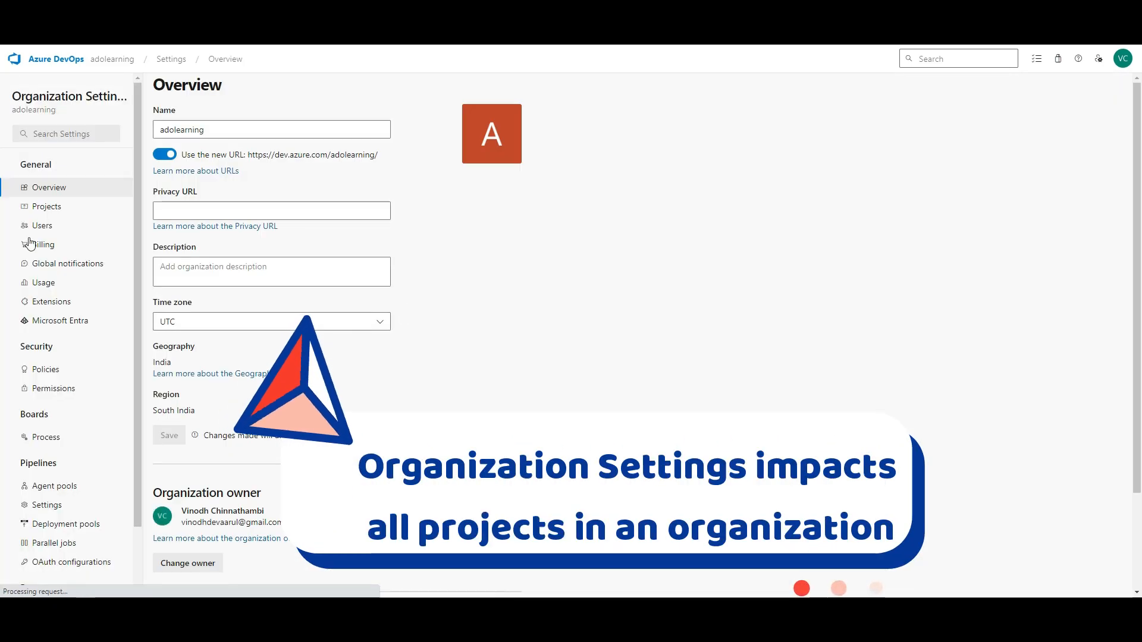
- Browse the organization's Projects, Users, Billing and Global notifications pages, ending on Permissions with 9 groups
left_click(61, 206)
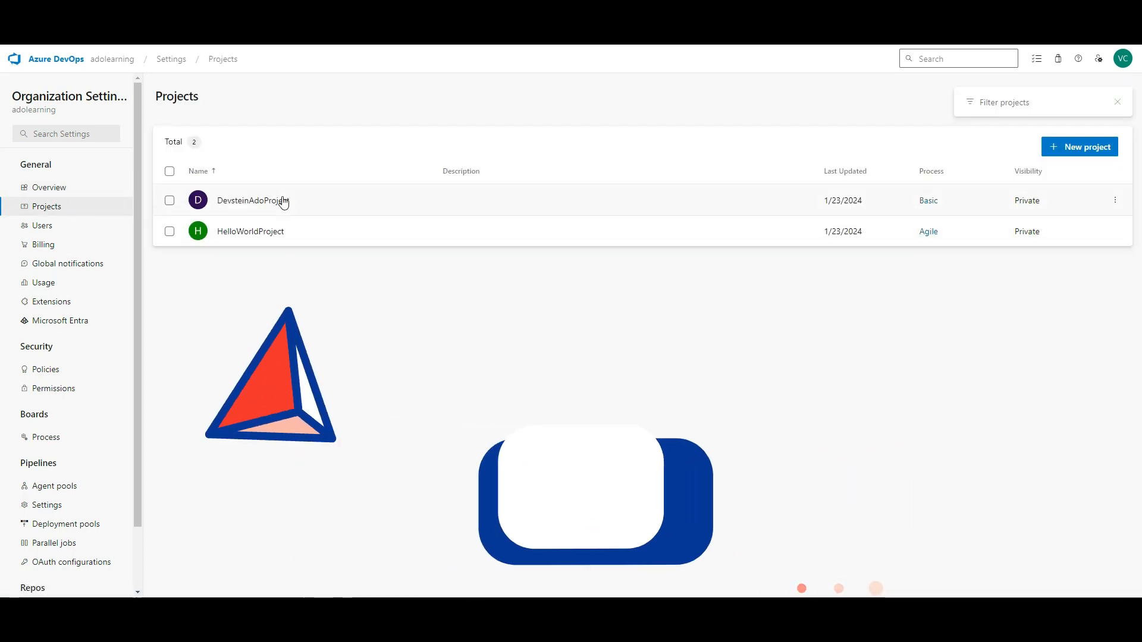
left_click(47, 229)
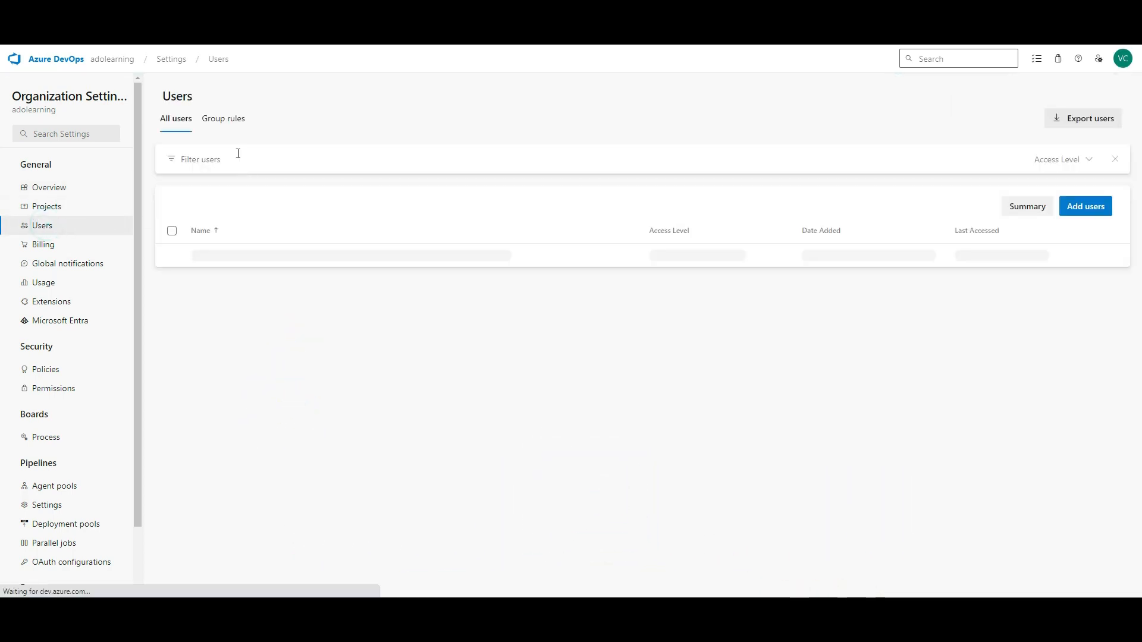
left_click(41, 245)
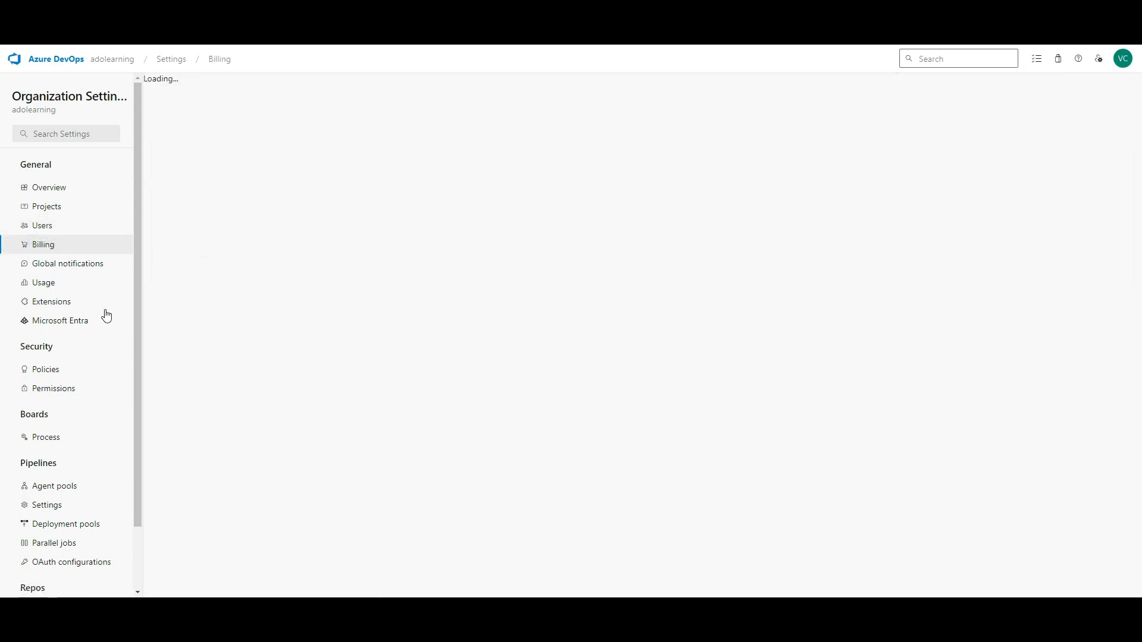
left_click(98, 264)
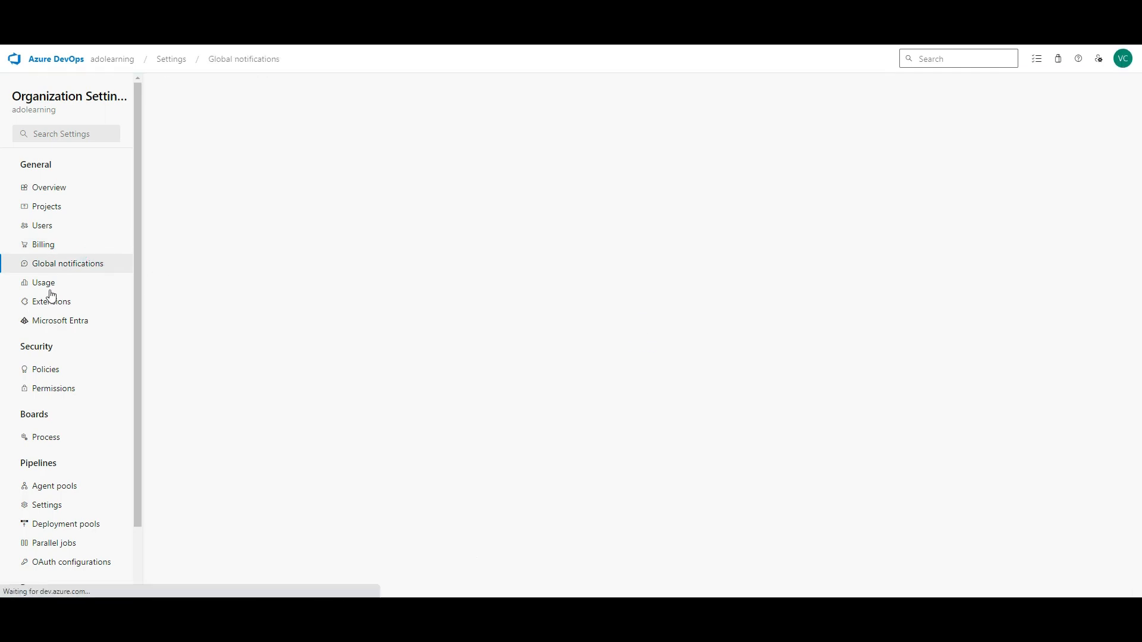
left_click(62, 390)
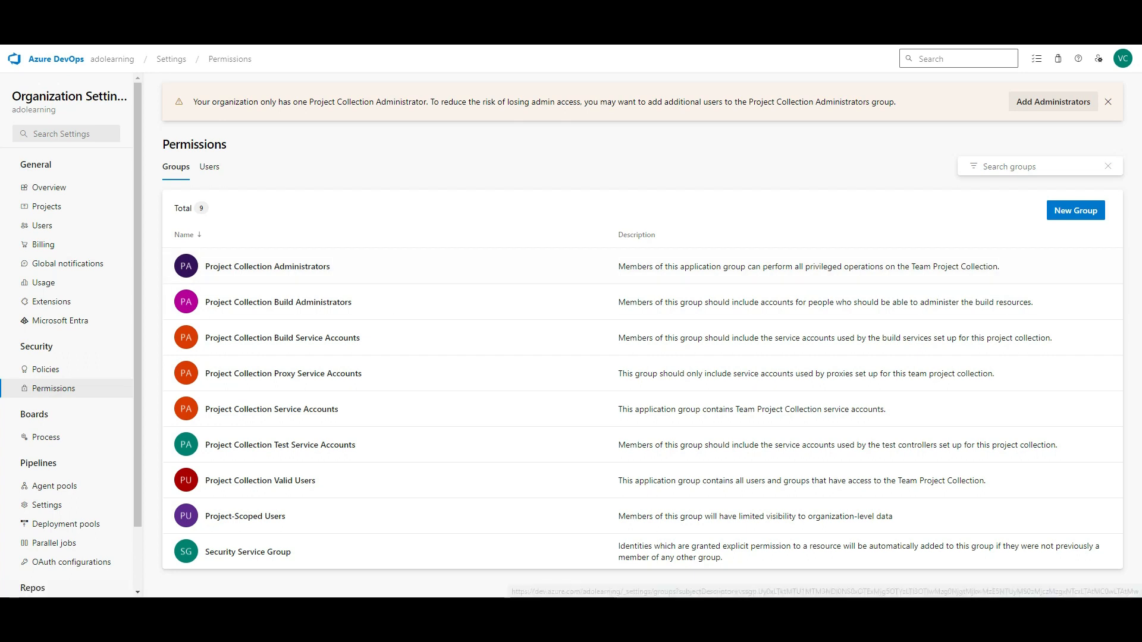
- Inspect the Agile process's actions menu and its Bug work item layout under Boards > Process
left_click(47, 438)
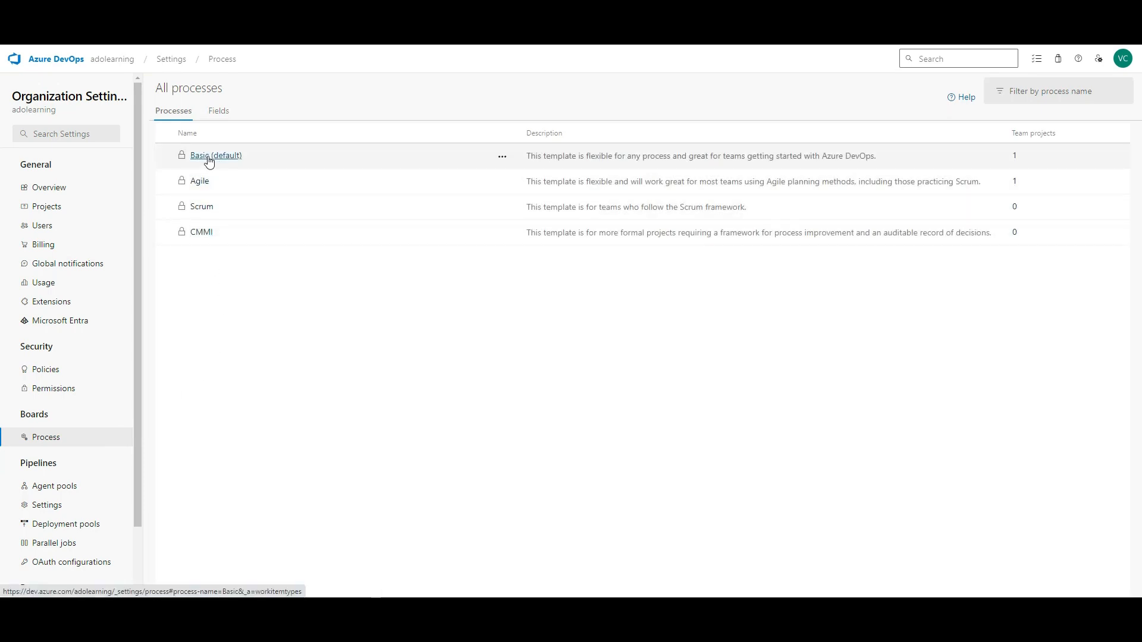
left_click(502, 182)
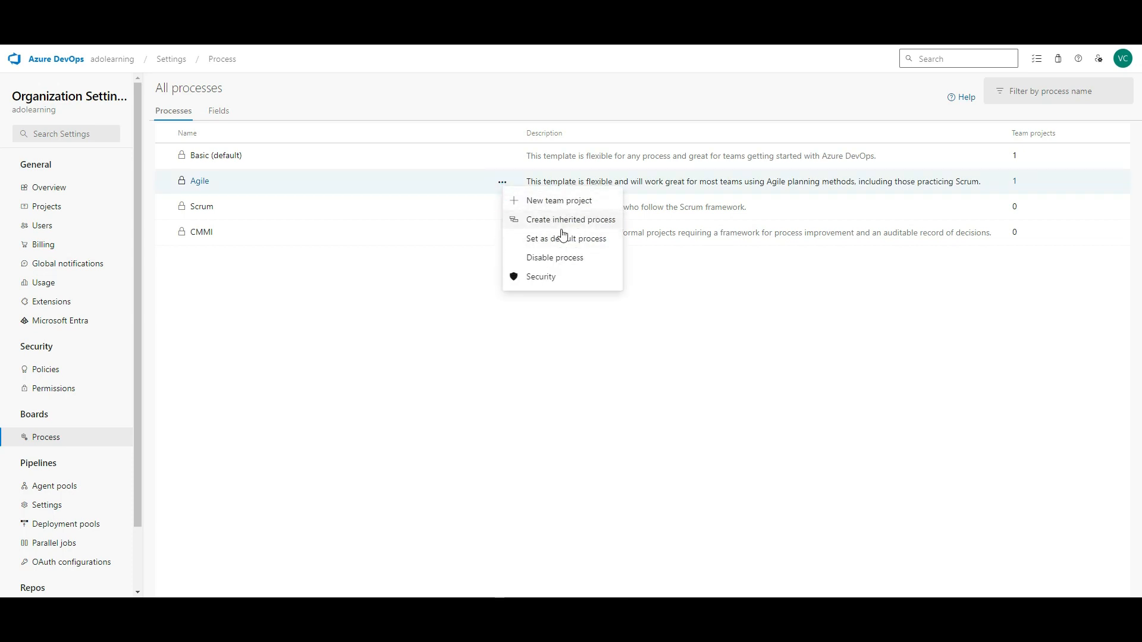
left_click(525, 361)
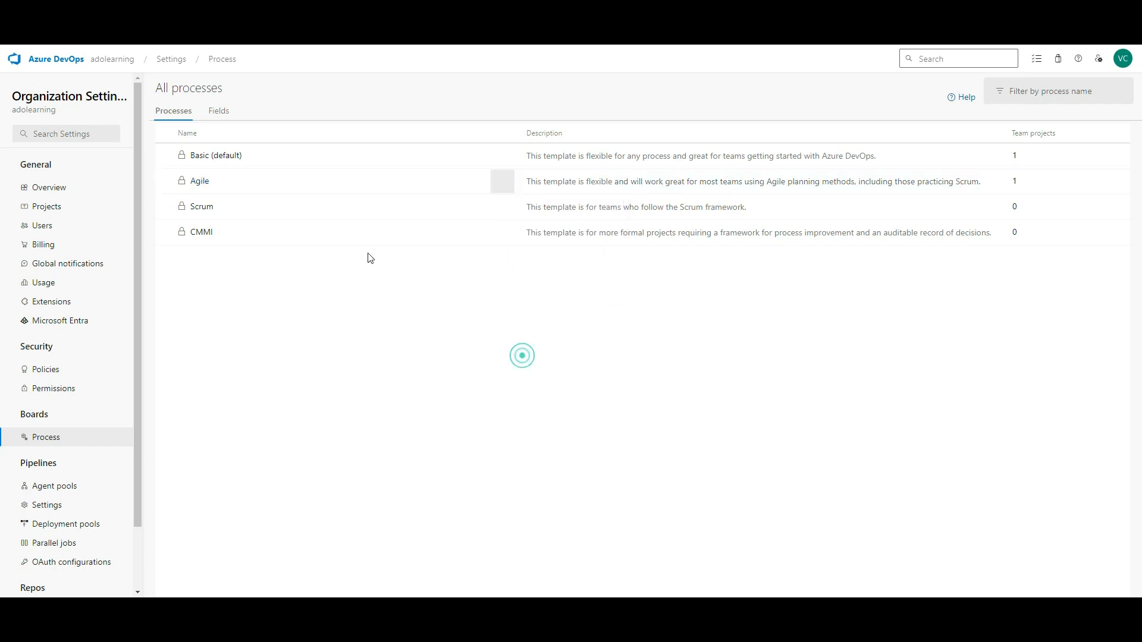
left_click(201, 182)
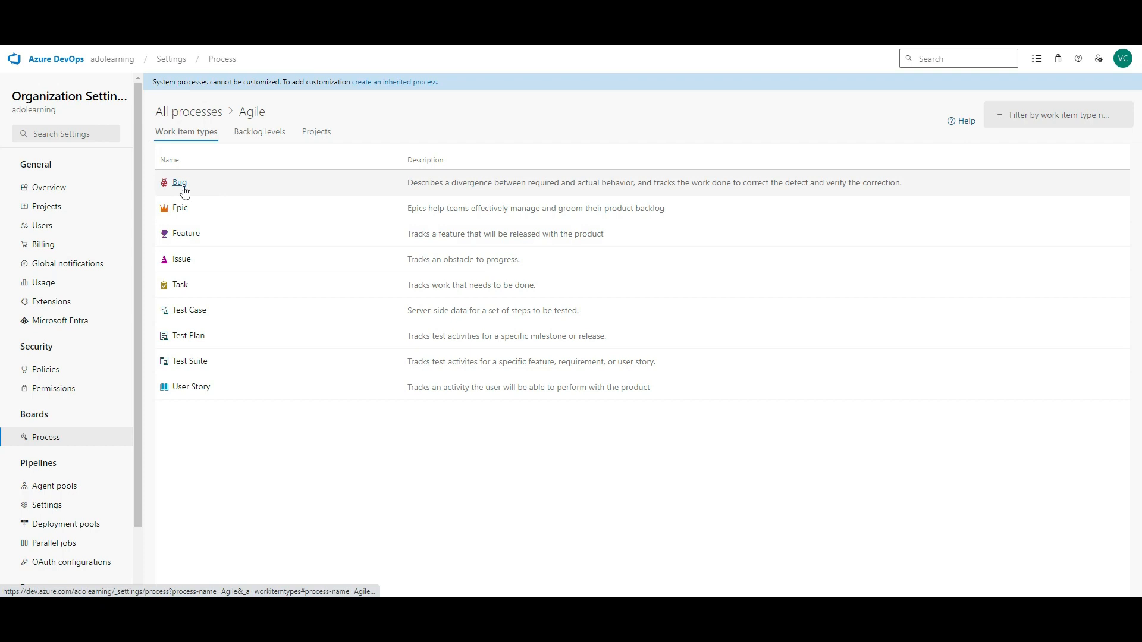
left_click(178, 184)
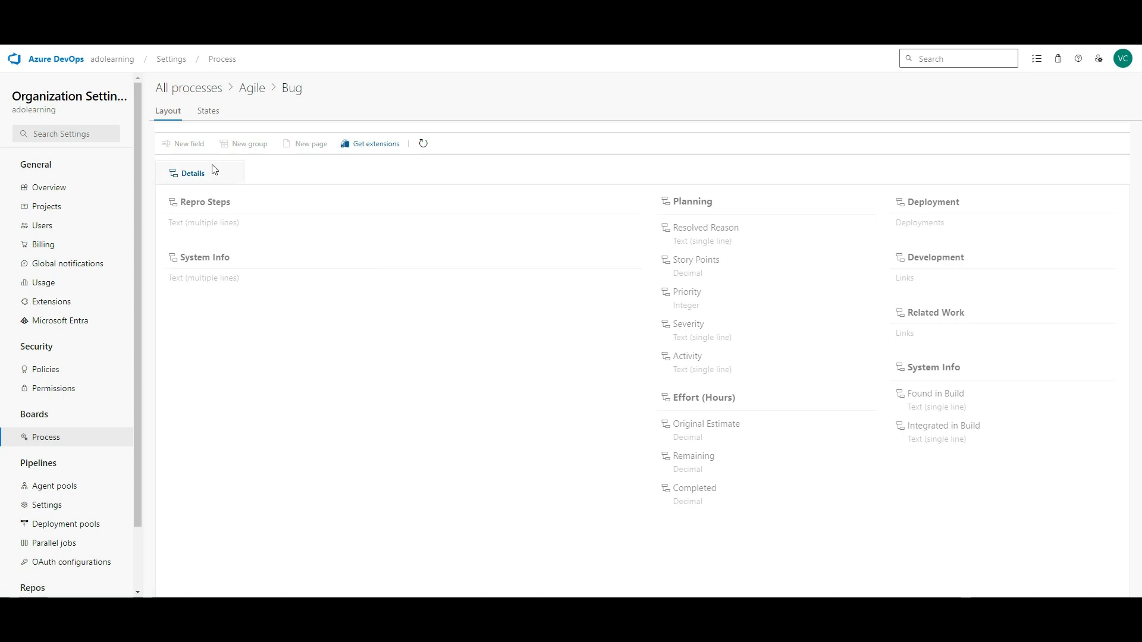
- Show the organization's Agent pools, listing Azure Pipelines and Default
scroll(82, 412, "down", 1)
scroll(82, 411, "up", 1)
left_click(63, 486)
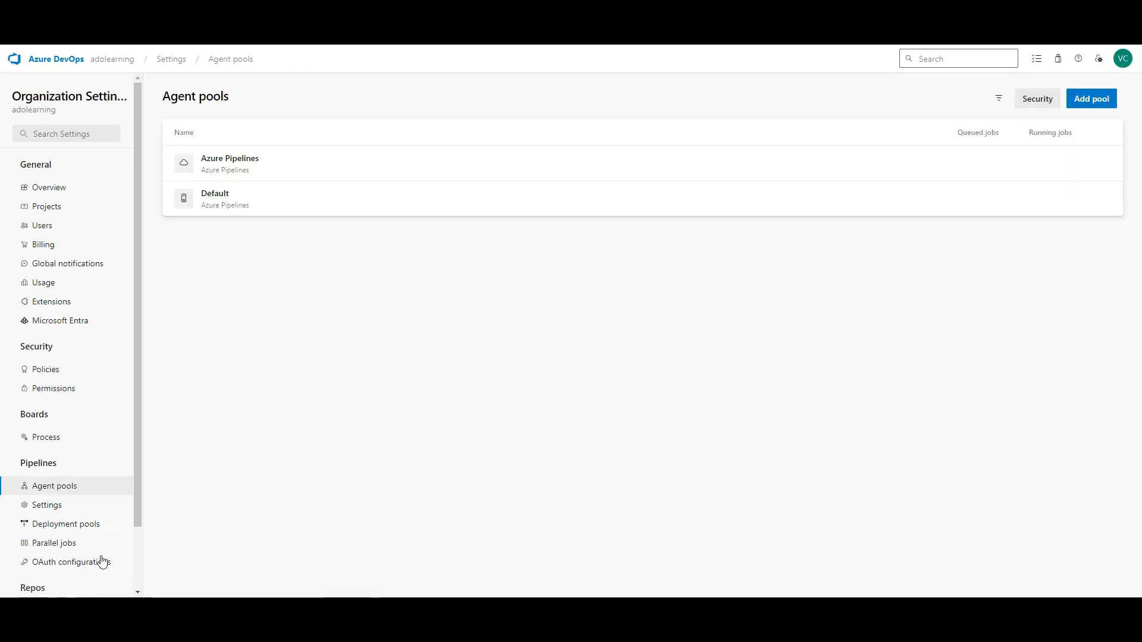
- Visit Deployment pools, Parallel jobs and Repositories settings, then return to the adolearning project list
scroll(135, 487, "down", 1)
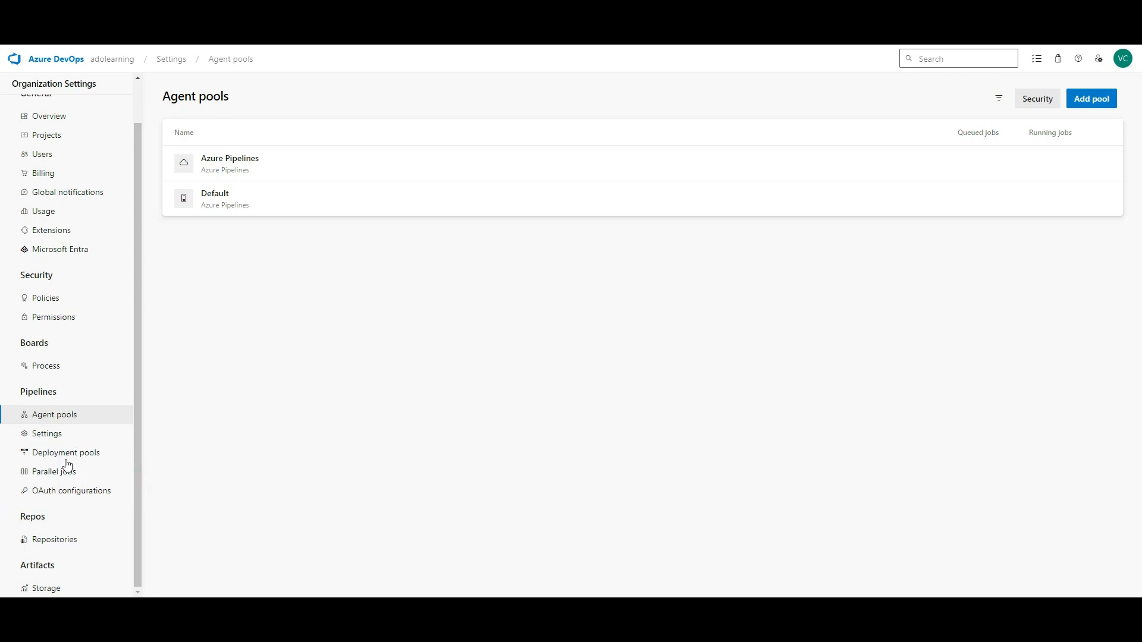
left_click(97, 454)
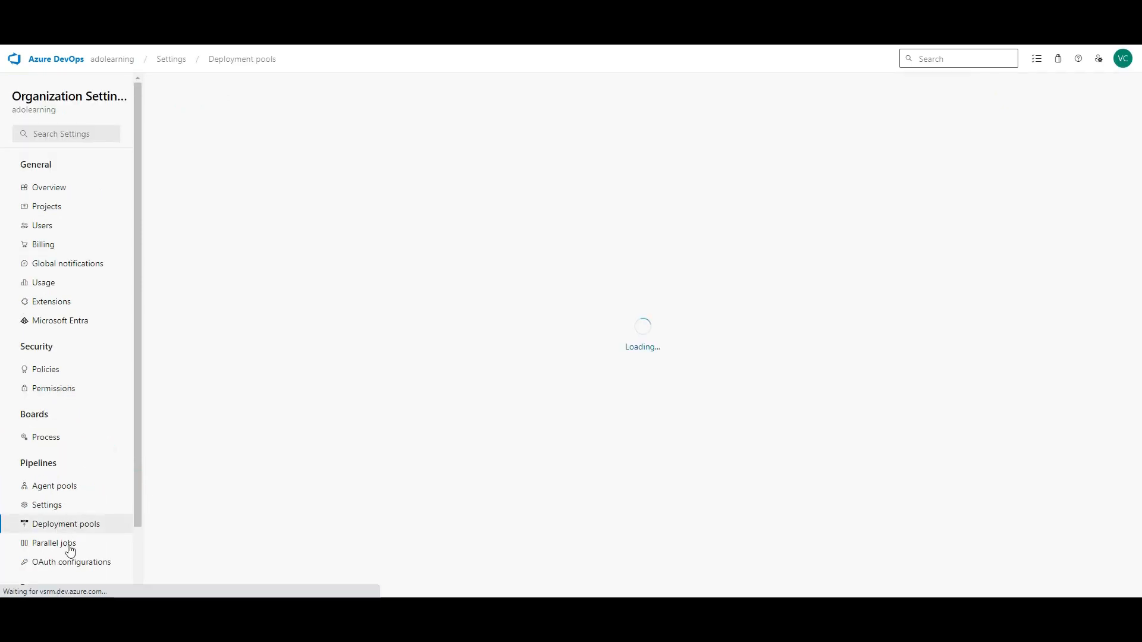
left_click(65, 543)
scroll(107, 439, "down", 1)
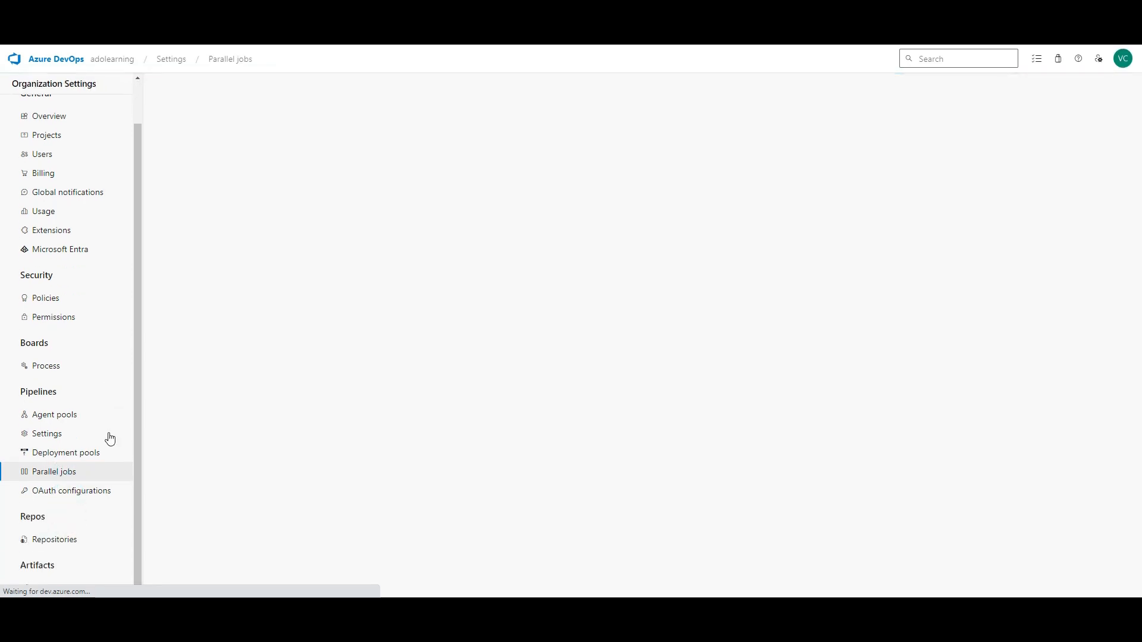
left_click(74, 540)
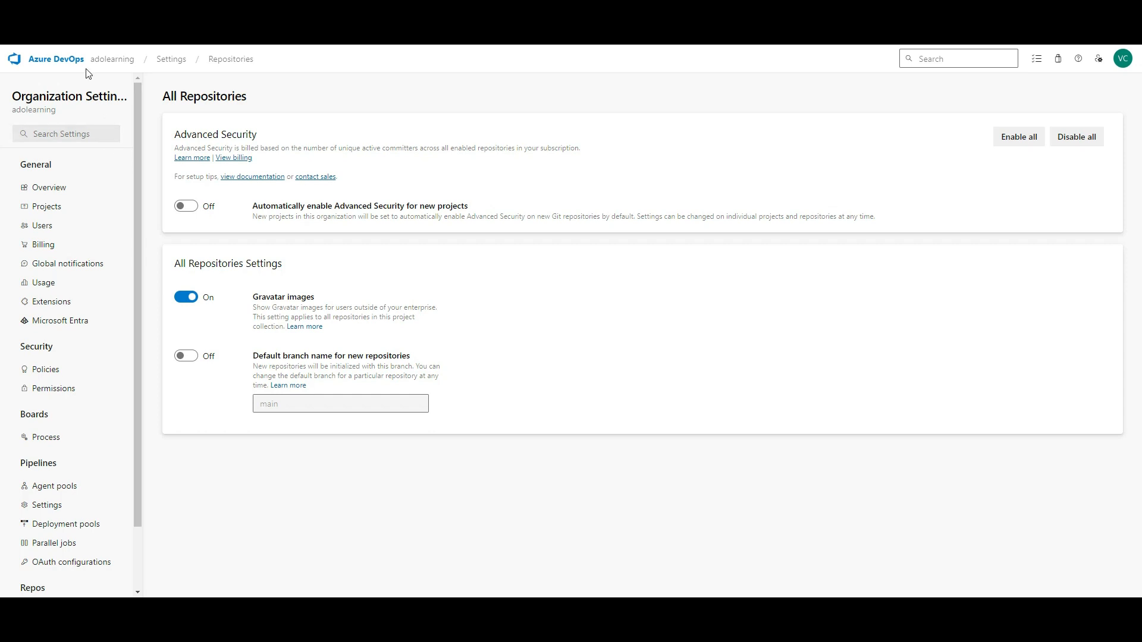
left_click(68, 59)
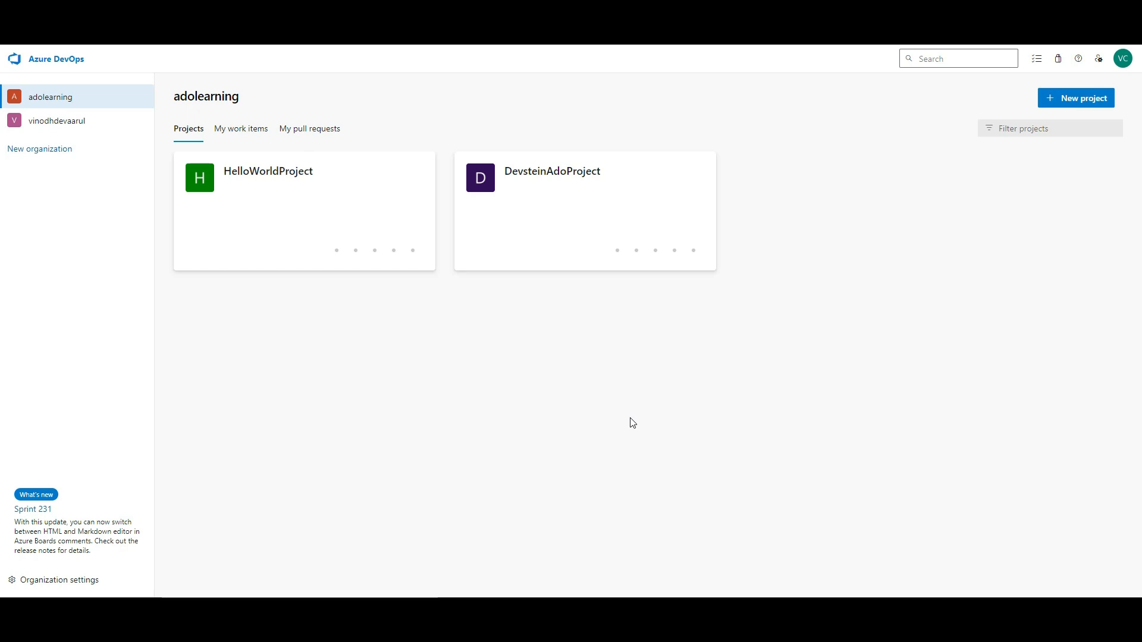
- Select the HelloWorldProject card from the adolearning project list
mouse_move(403, 213)
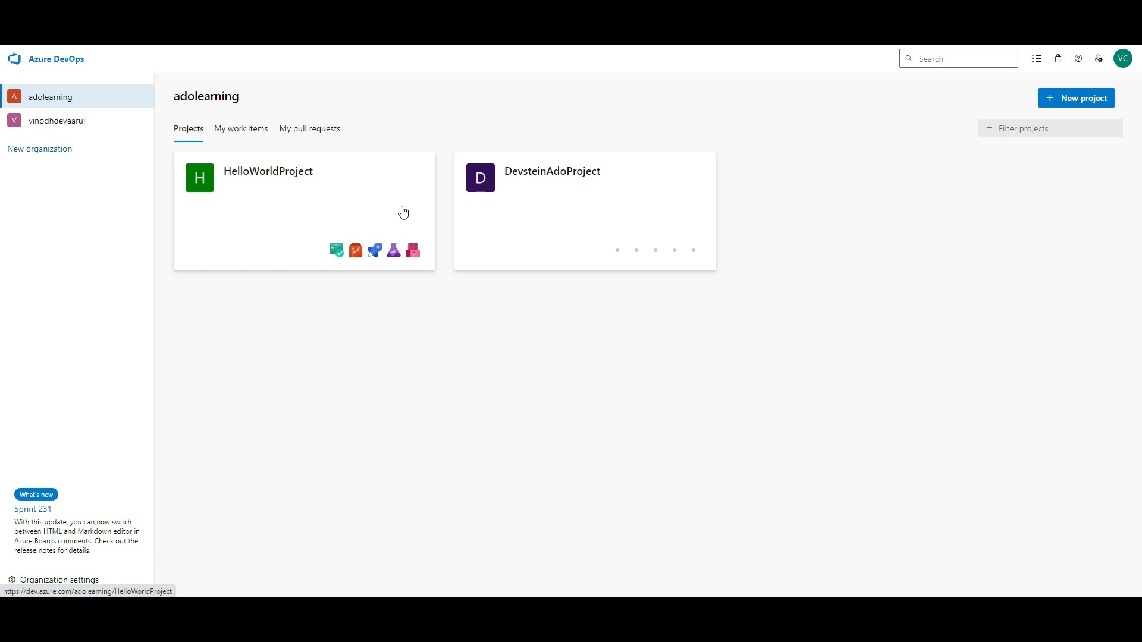
left_click(404, 213)
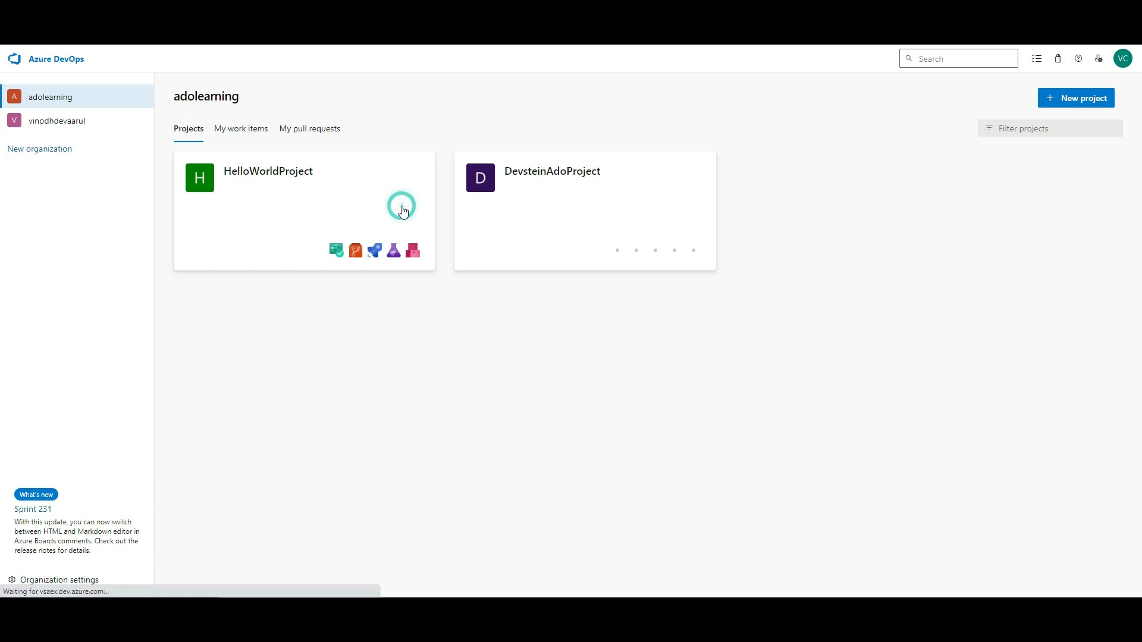